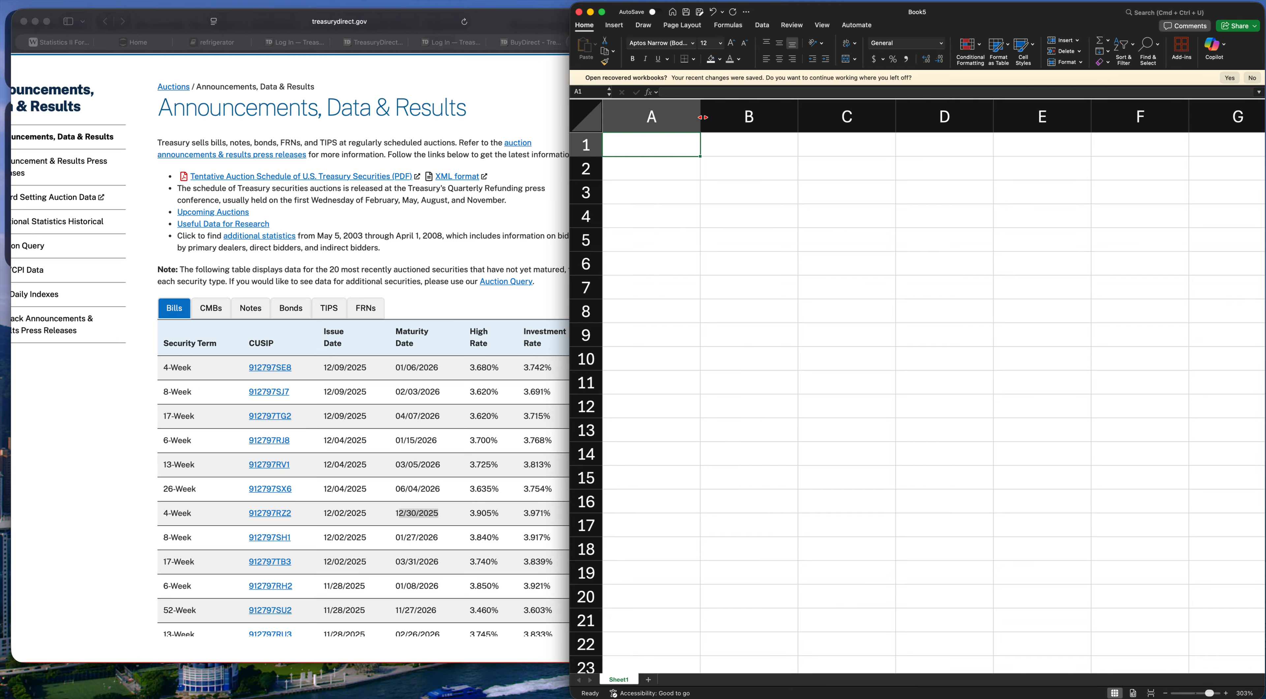
{"action": "left_click", "coordinate": [705, 170]}
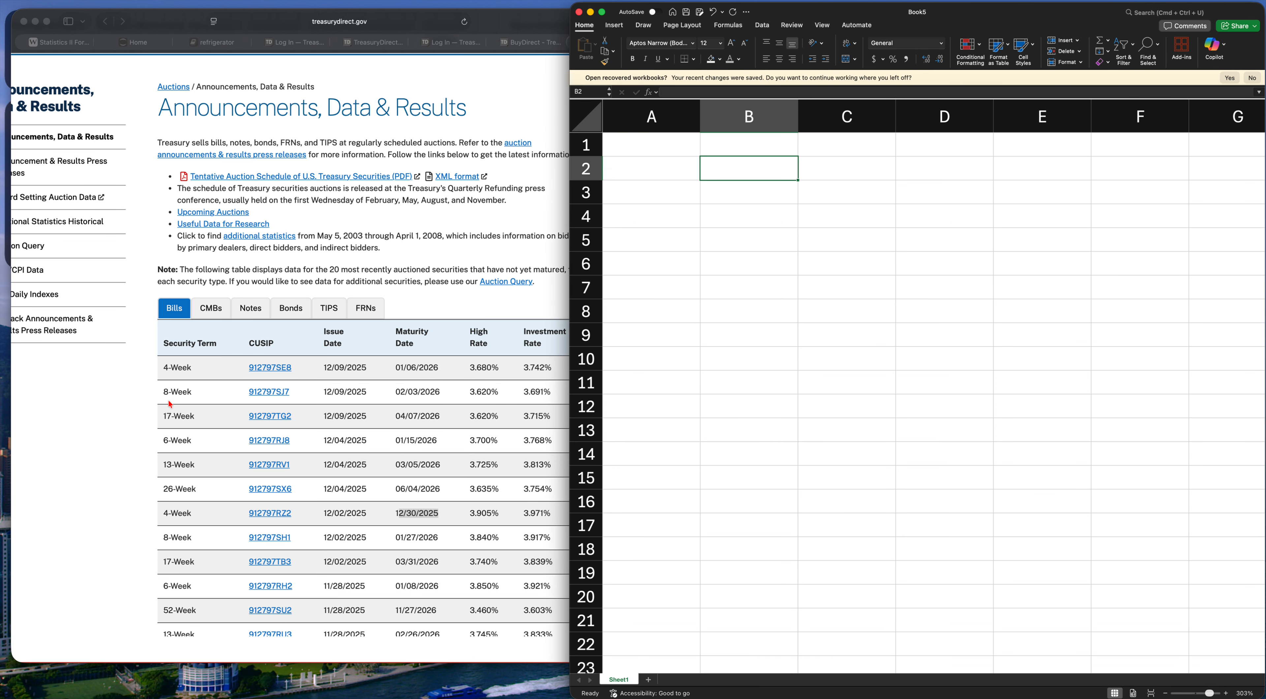
{"action": "left_click", "coordinate": [692, 272]}
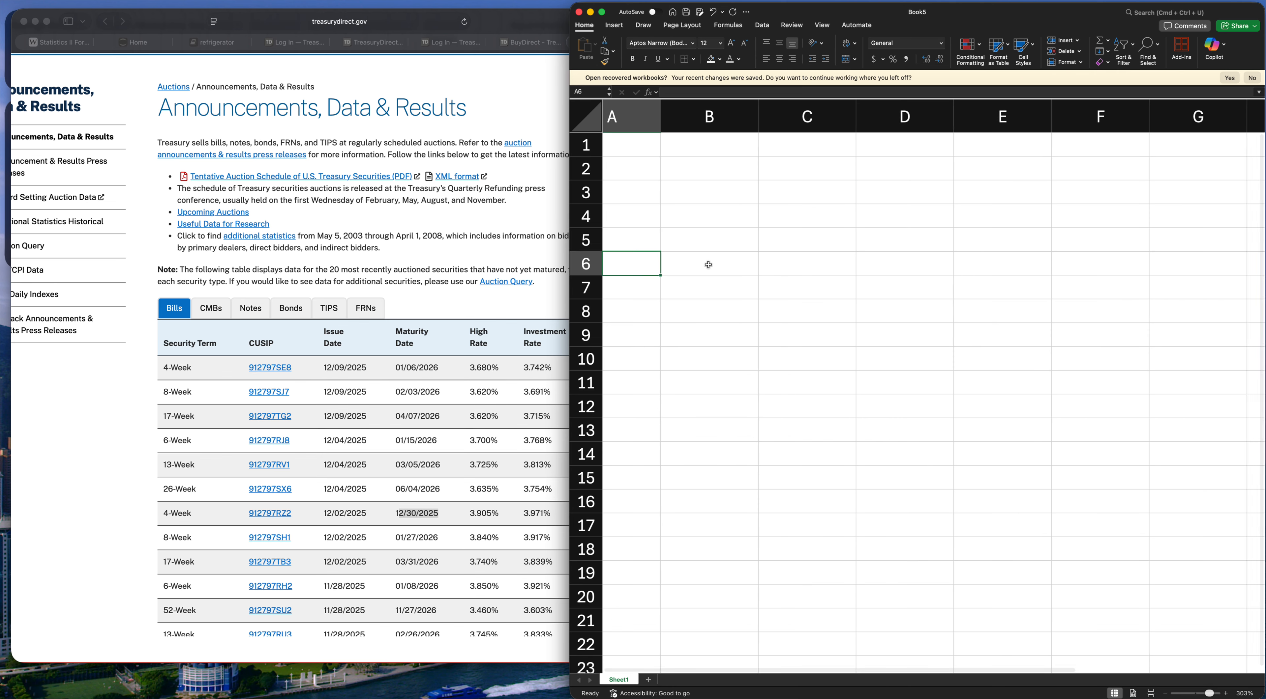
{"action": "scroll", "coordinate": [717, 256], "scroll_direction": "down", "scroll_amount": 2}
{"action": "scroll", "coordinate": [717, 255], "scroll_direction": "right", "scroll_amount": 2}
{"action": "scroll", "coordinate": [726, 212], "scroll_direction": "up", "scroll_amount": 2}
{"action": "scroll", "coordinate": [752, 181], "scroll_direction": "right", "scroll_amount": 3}
{"action": "scroll", "coordinate": [752, 181], "scroll_direction": "left", "scroll_amount": 5}
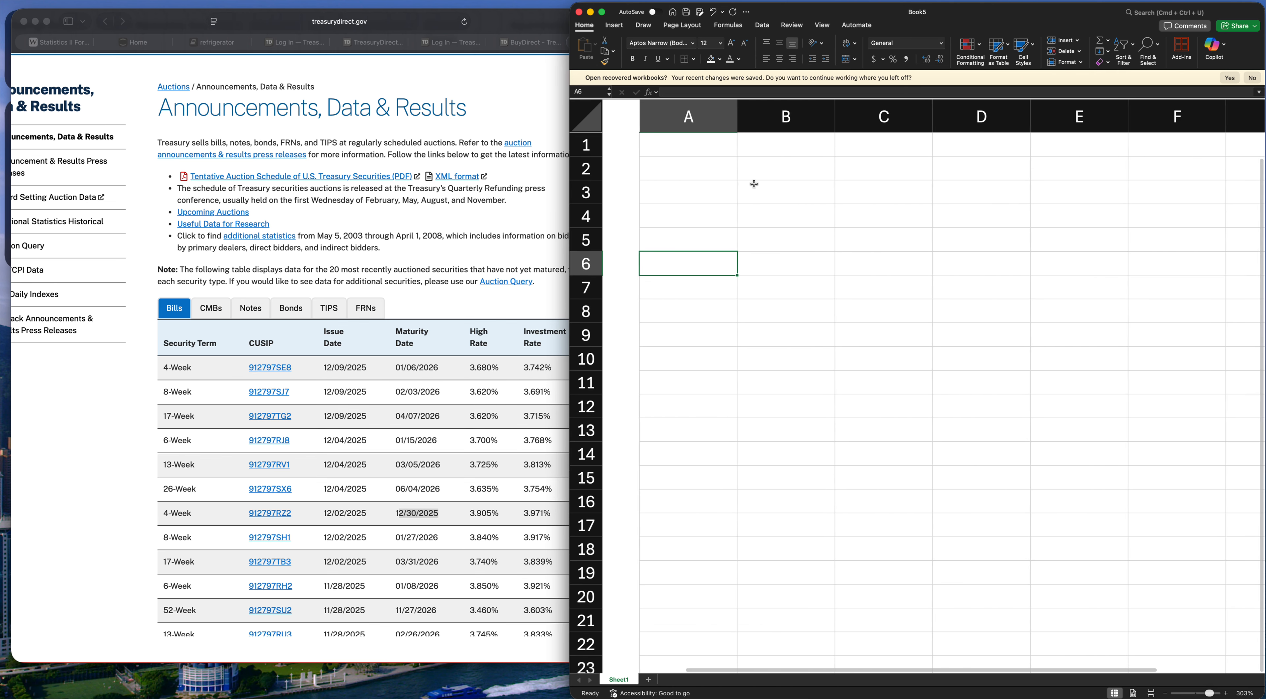
{"action": "left_click", "coordinate": [726, 170]}
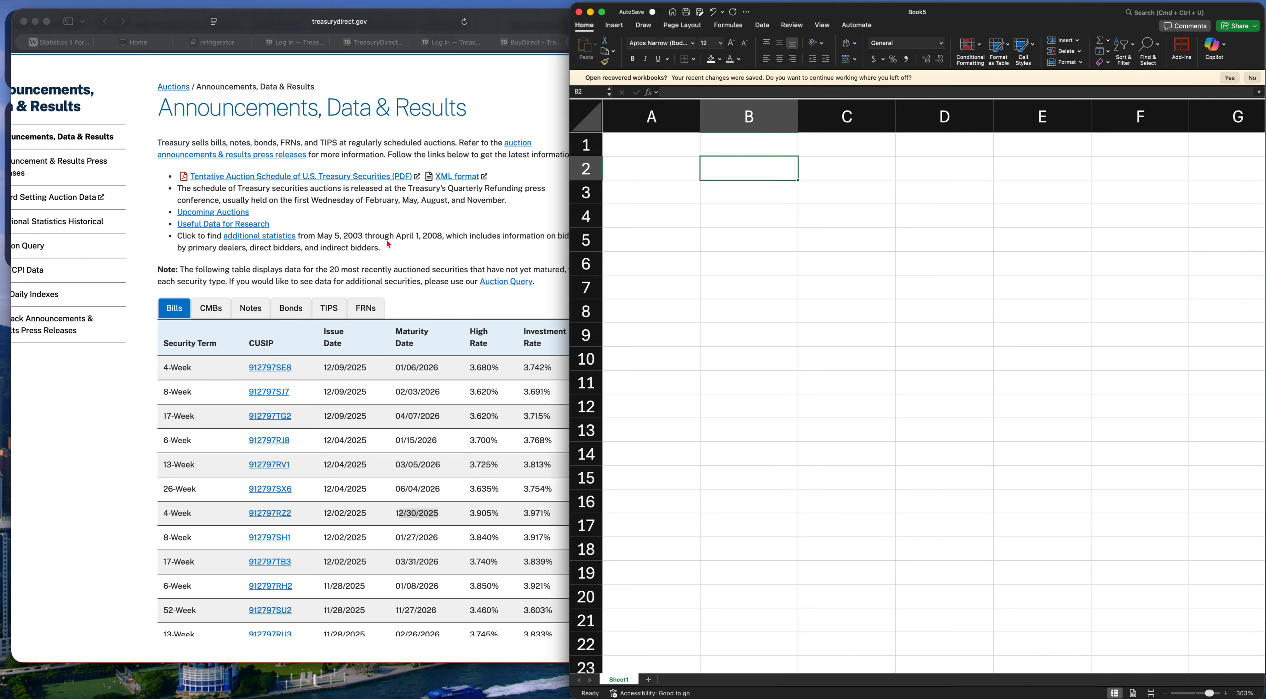
Switch to the TreasuryDirect page and open the auction query for the 4-week bill issued 12/09/2025 through its CUSIP
{"action": "left_click", "coordinate": [502, 308]}
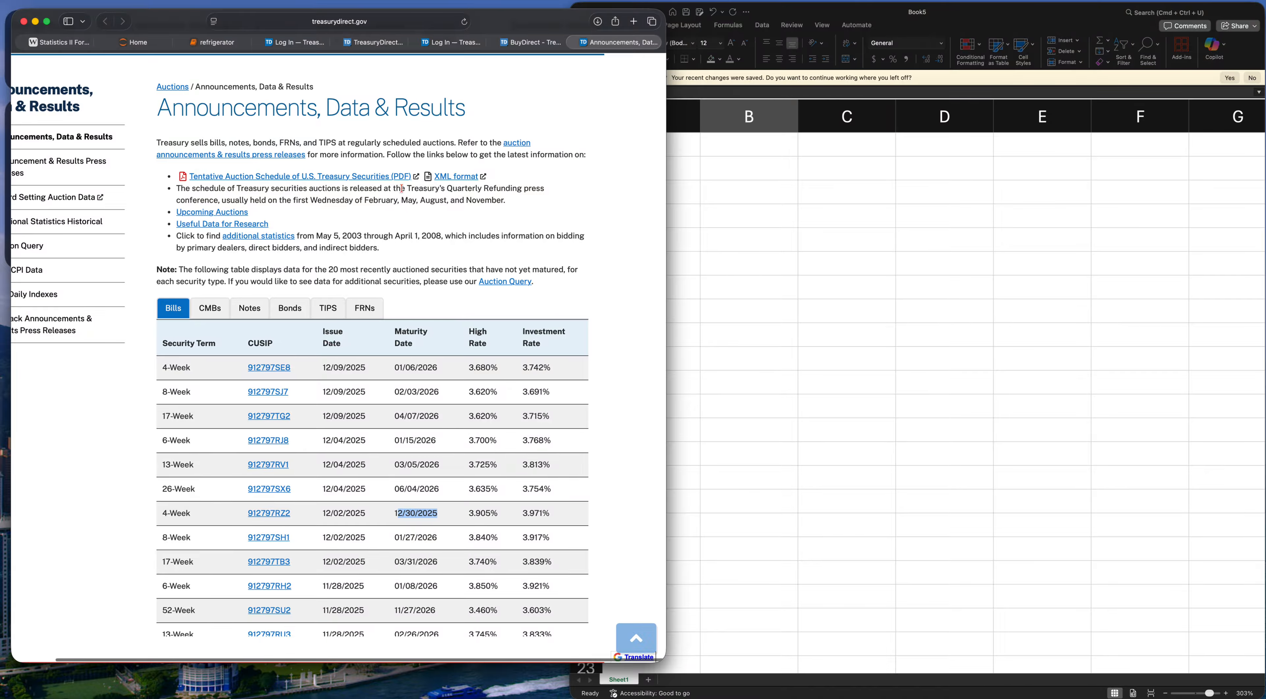
{"action": "scroll", "coordinate": [384, 128], "scroll_direction": "down", "scroll_amount": 2}
{"action": "scroll", "coordinate": [319, 186], "scroll_direction": "up", "scroll_amount": 4}
{"action": "scroll", "coordinate": [298, 203], "scroll_direction": "down", "scroll_amount": 3}
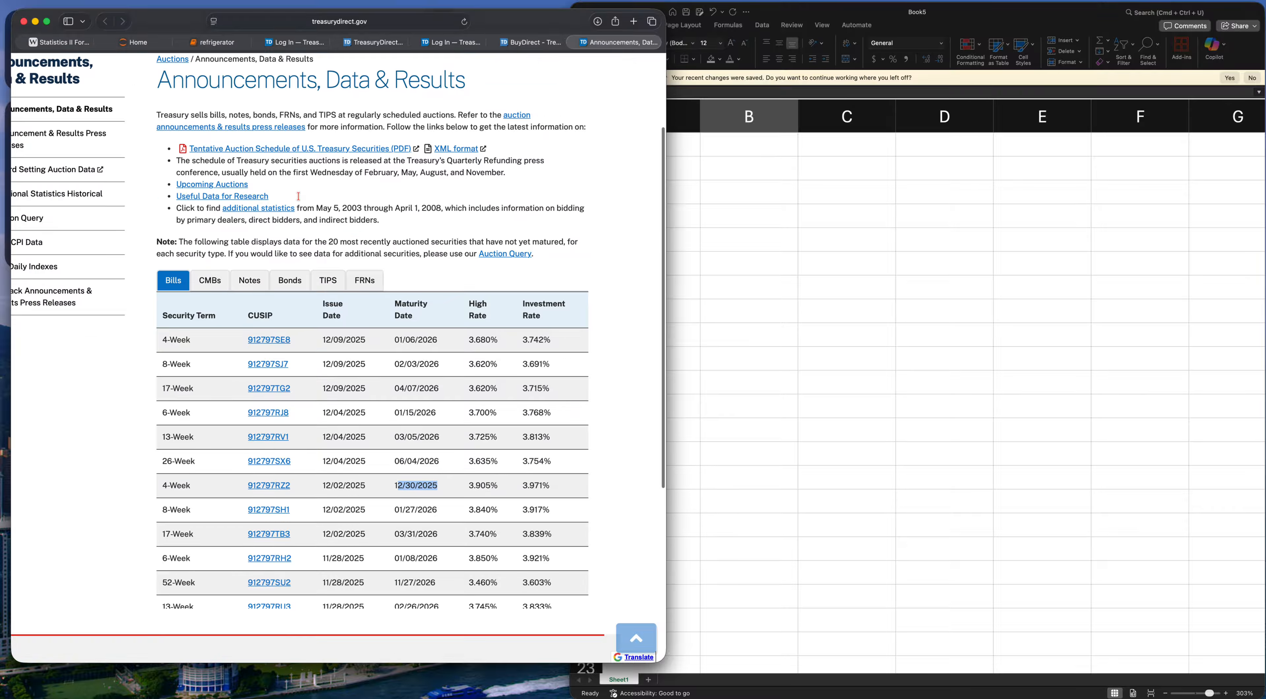
{"action": "scroll", "coordinate": [230, 156], "scroll_direction": "down", "scroll_amount": 2}
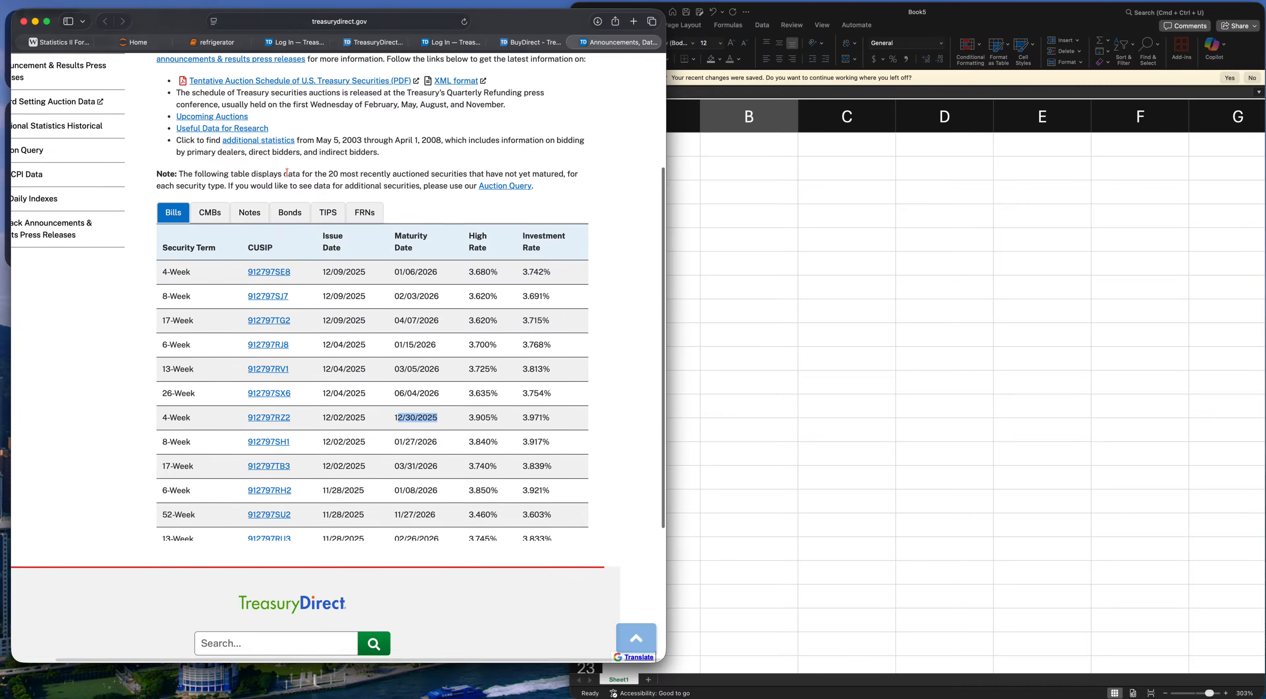
{"action": "scroll", "coordinate": [227, 353], "scroll_direction": "up", "scroll_amount": 3}
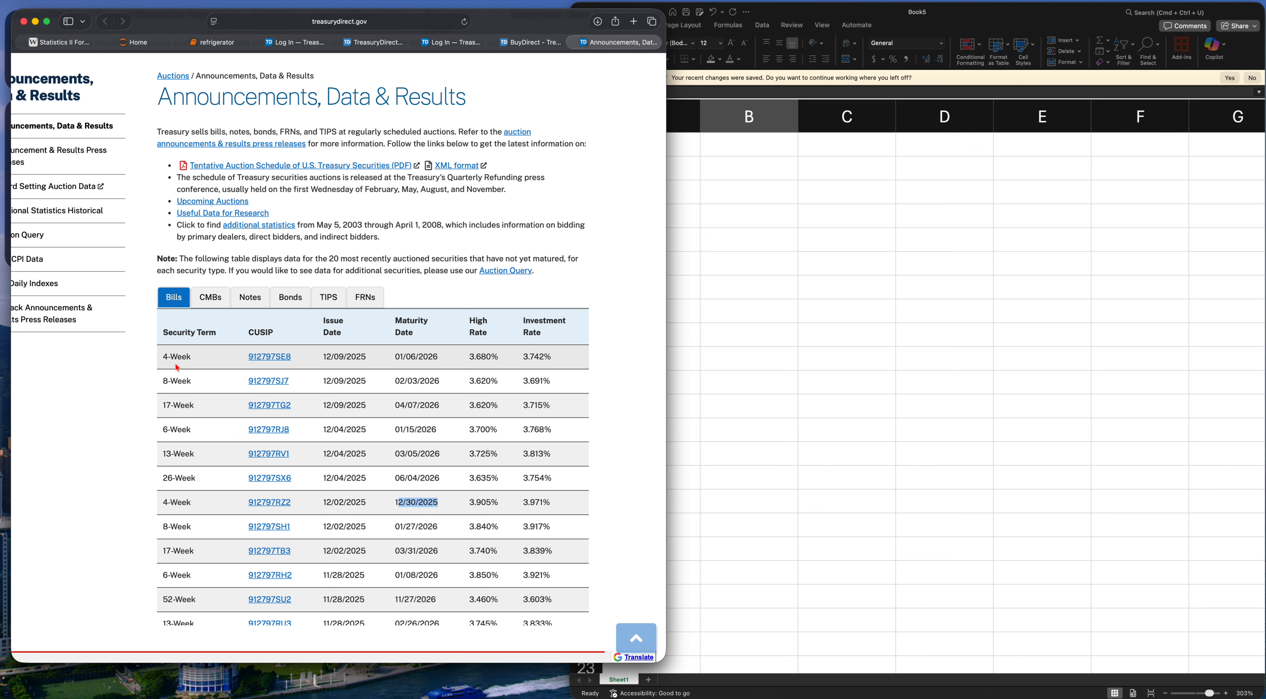
{"action": "left_click", "coordinate": [271, 357]}
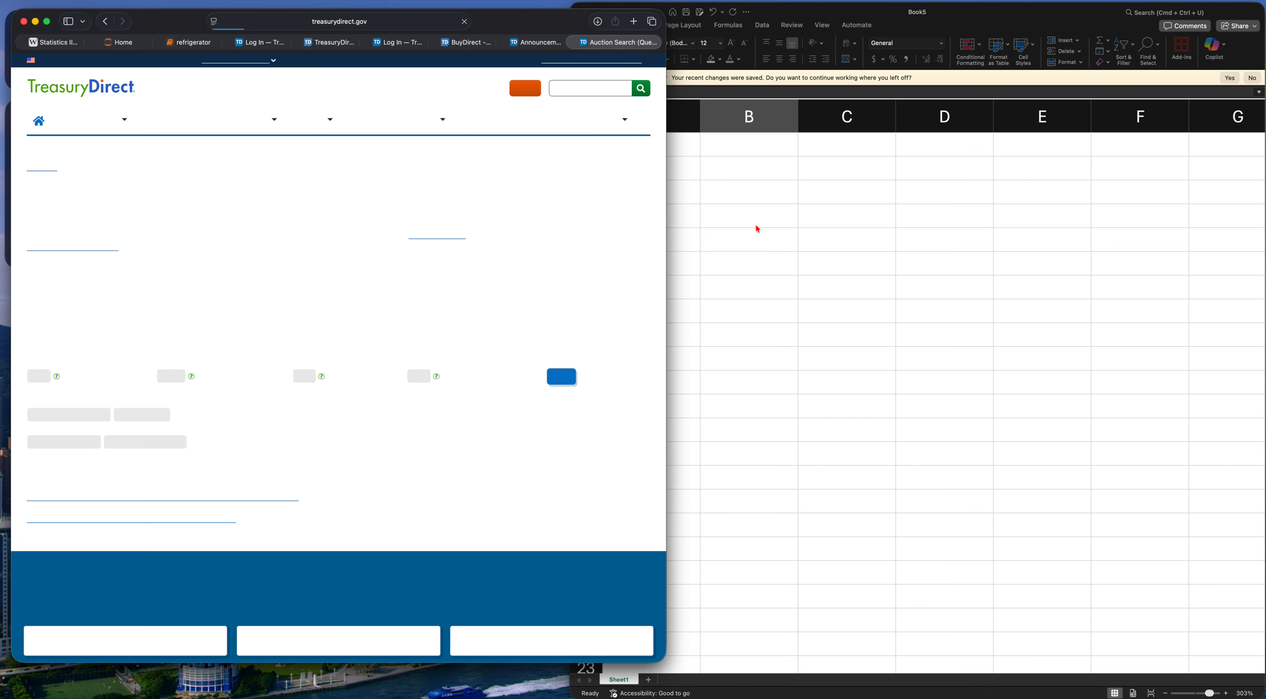
{"action": "scroll", "coordinate": [289, 366], "scroll_direction": "down", "scroll_amount": 2}
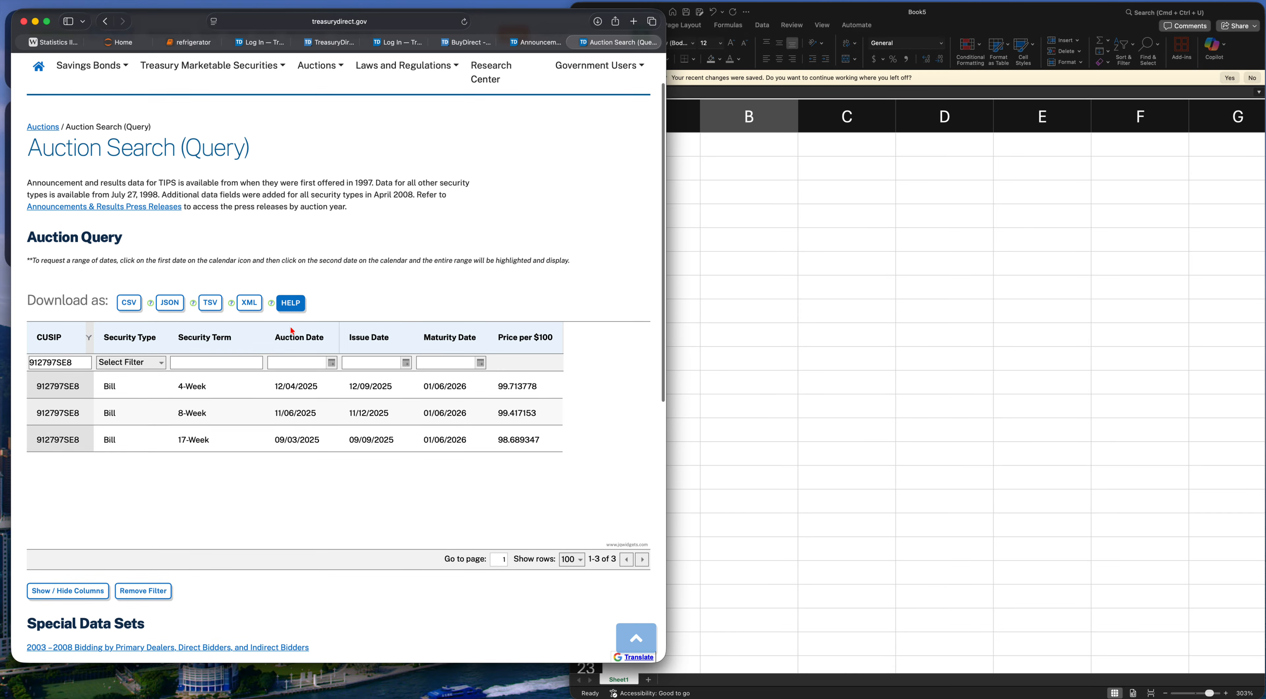
{"action": "scroll", "coordinate": [175, 397], "scroll_direction": "up", "scroll_amount": 1}
Switch to the Excel workbook and enter the headers Issue Date, Maturity Date and Price Per $100 in cells B2 to D2
{"action": "left_click", "coordinate": [737, 190]}
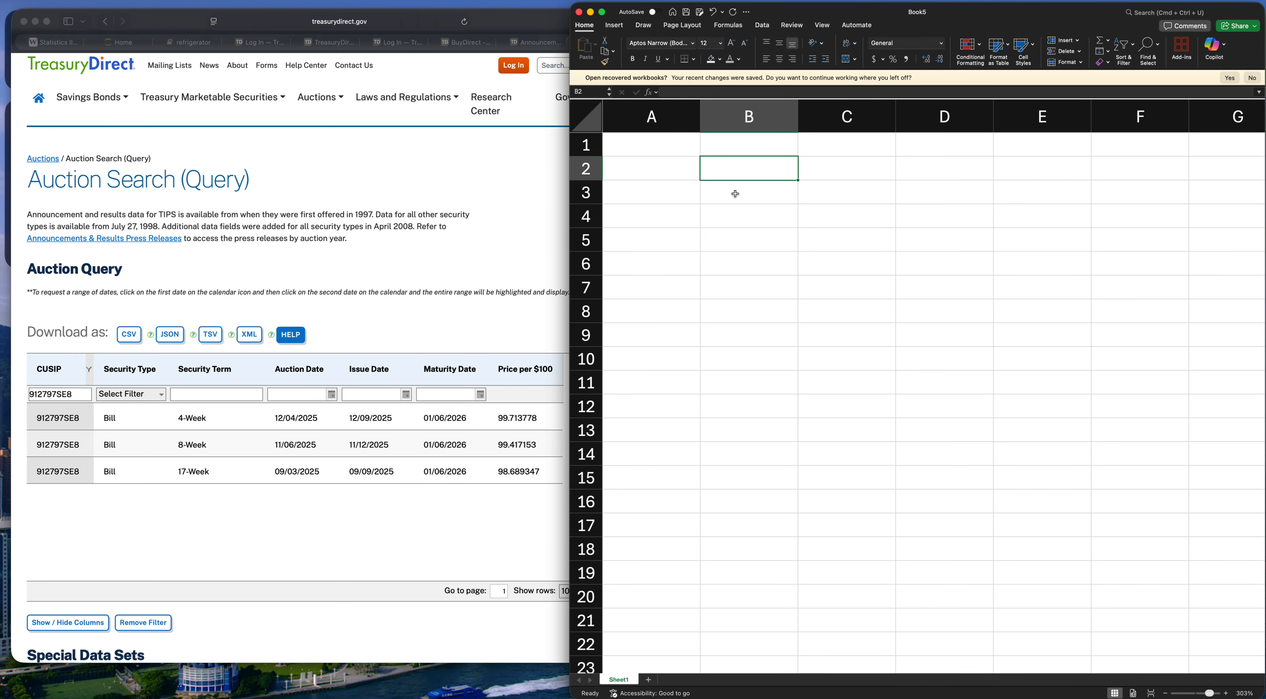
{"action": "type", "text": "Issue Date"}
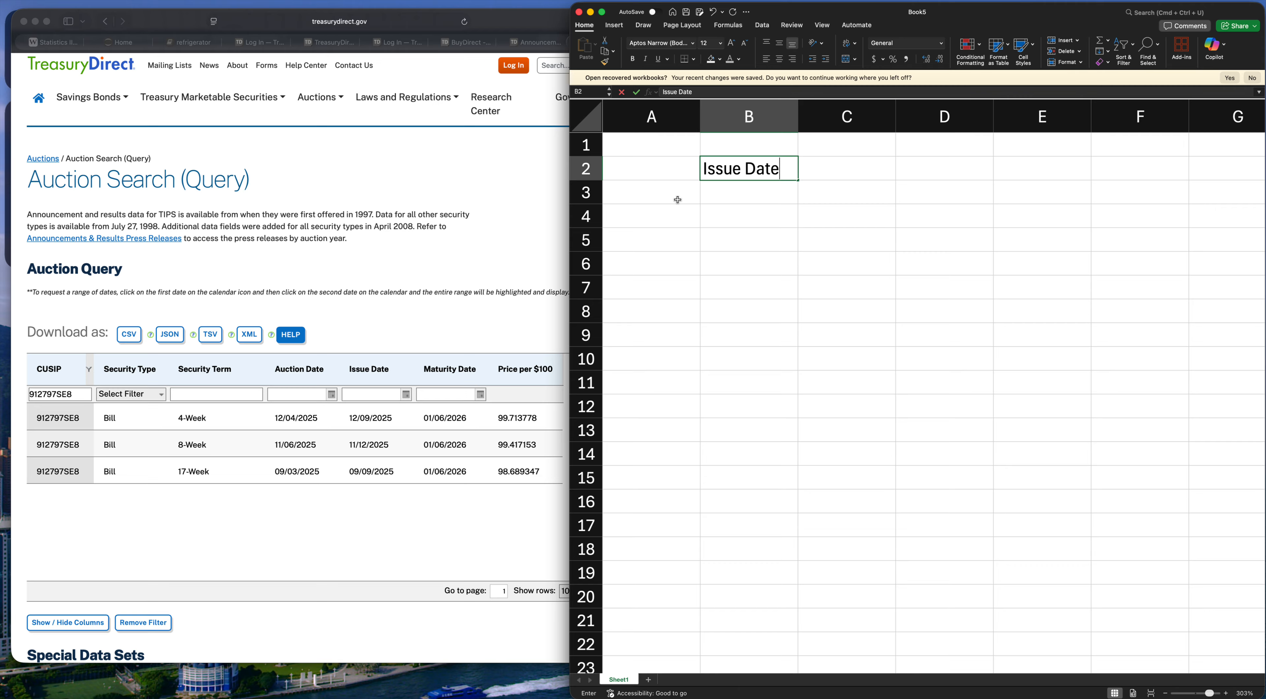
{"action": "key", "text": "Return"}
{"action": "key", "text": "Up"}
{"action": "key", "text": "Right"}
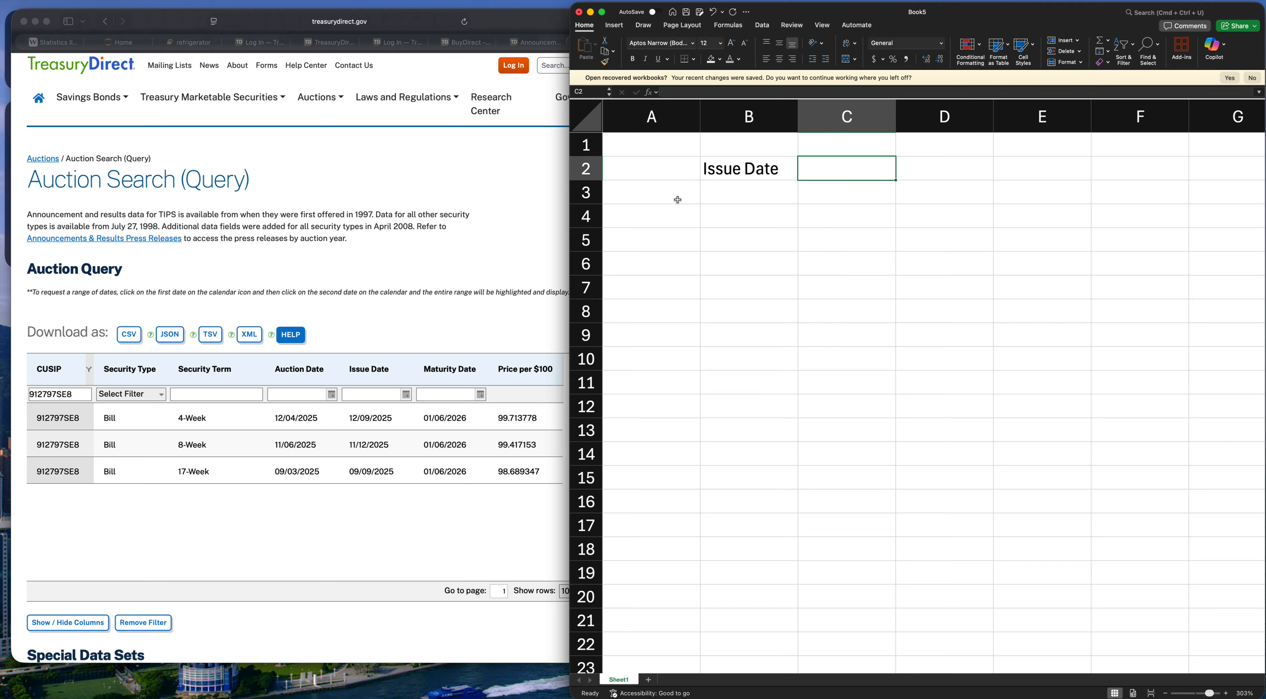
{"action": "type", "text": "Maturity Date"}
{"action": "key", "text": "Tab"}
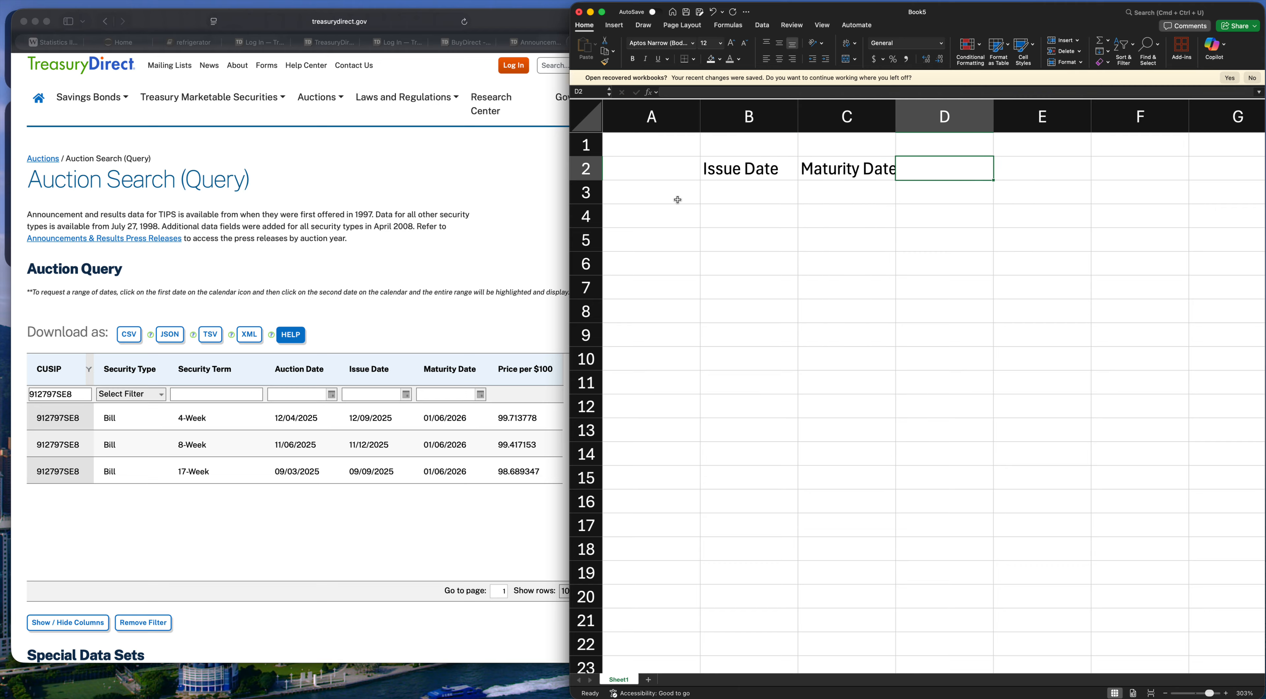
{"action": "type", "text": "Price Per $100"}
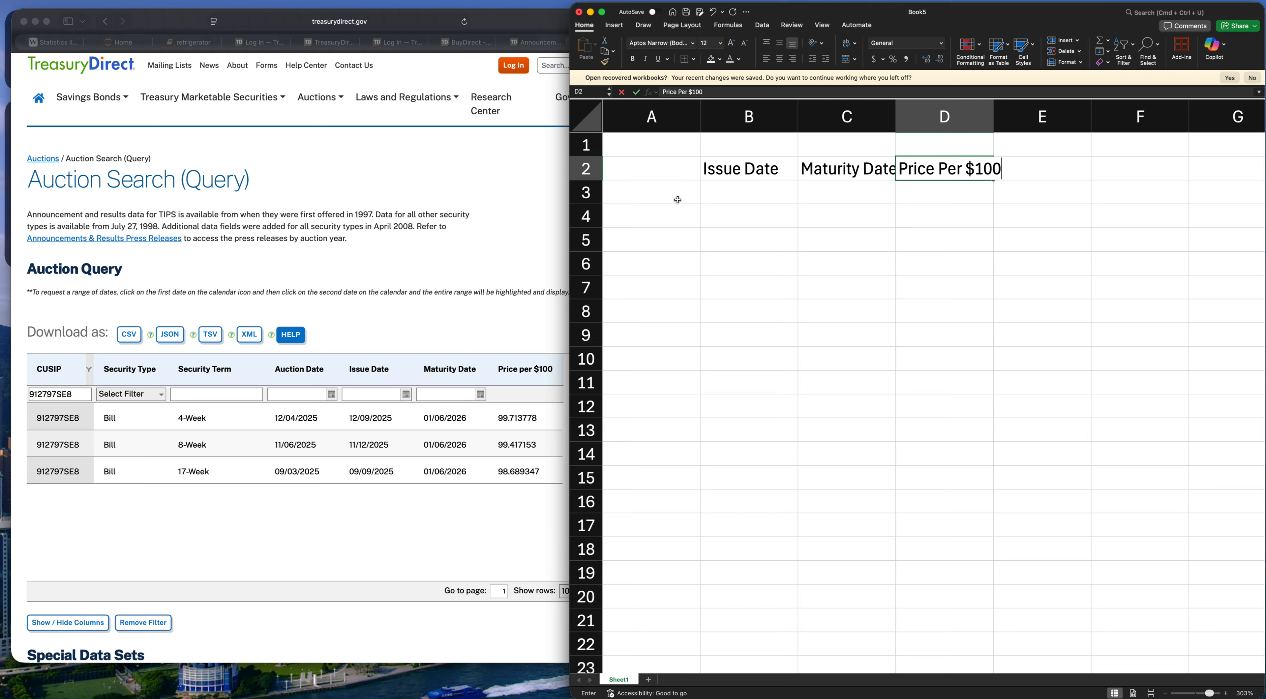
{"action": "key", "text": "Up"}
Insert a blank row above the header row and enter $100 in cell D1
{"action": "key", "text": "Down"}
{"action": "key", "text": "shift+space"}
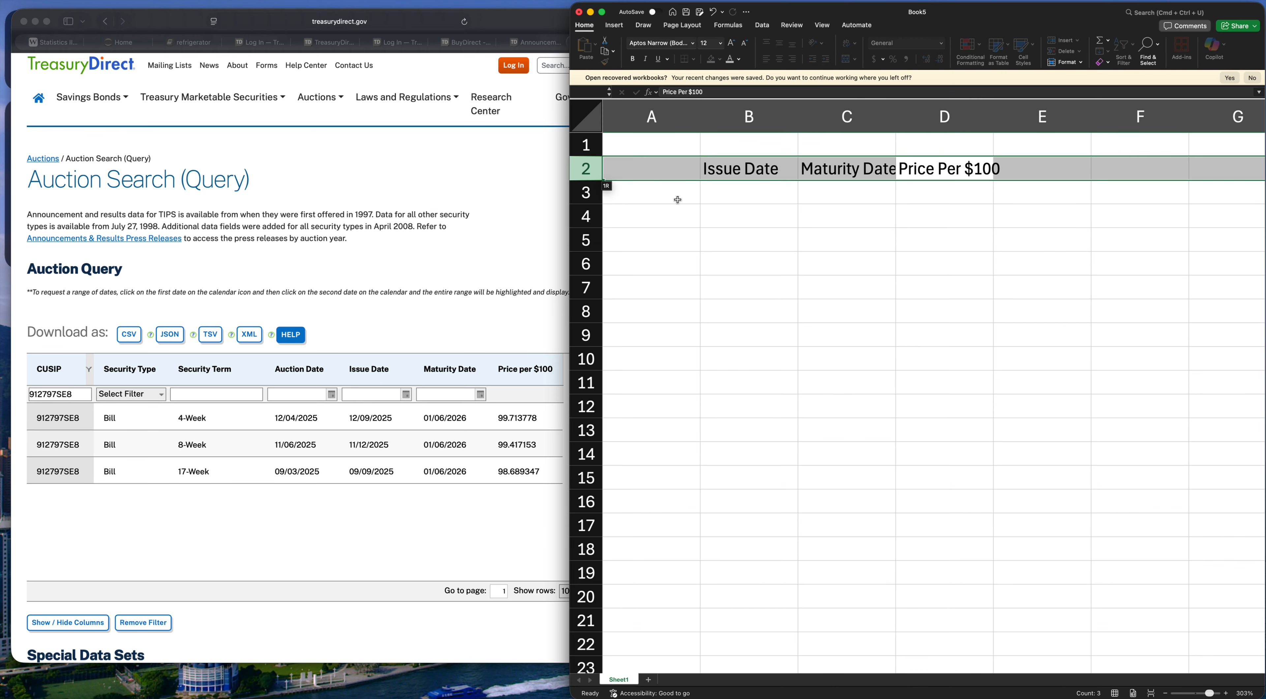
{"action": "key", "text": "ctrl+shift+plus"}
{"action": "key", "text": "Up"}
{"action": "key", "text": "Down"}
{"action": "key", "text": "Up"}
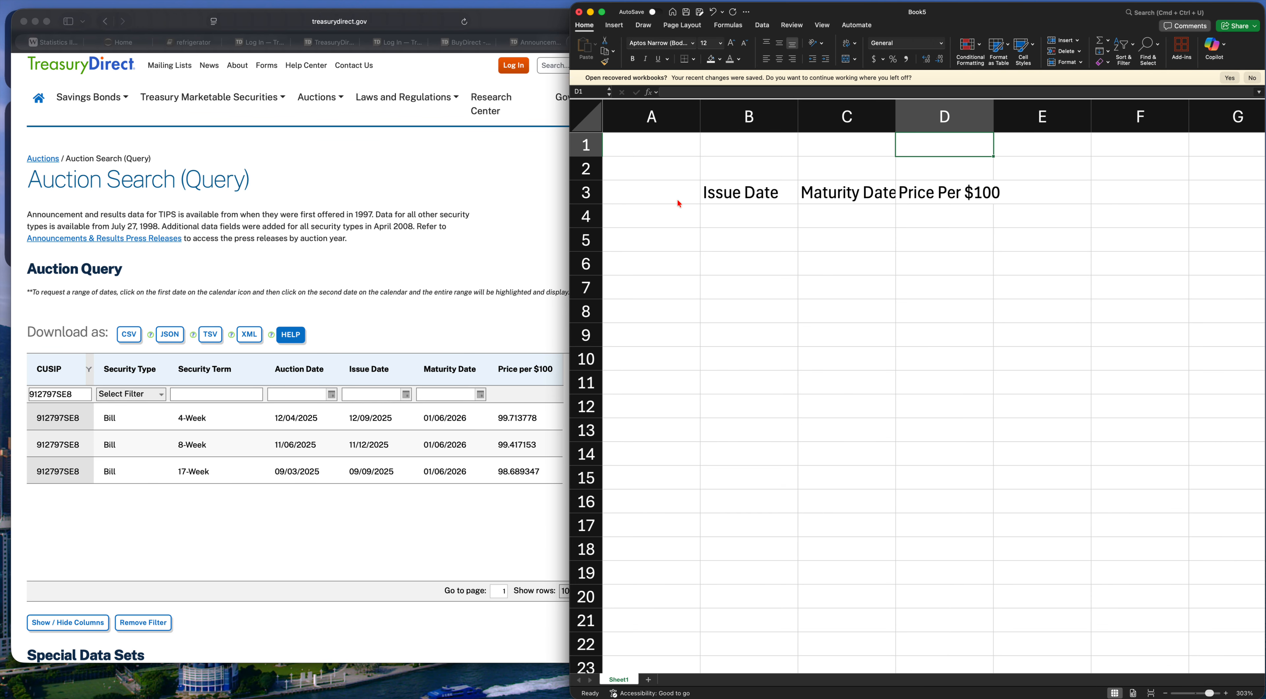
{"action": "type", "text": "$100"}
{"action": "key", "text": "Return"}
Enter the issue date 12/9/2025 in B4 and the maturity date 1/6/2026 in C4
{"action": "key", "text": "Down"}
{"action": "key", "text": "Down"}
{"action": "key", "text": "Left"}
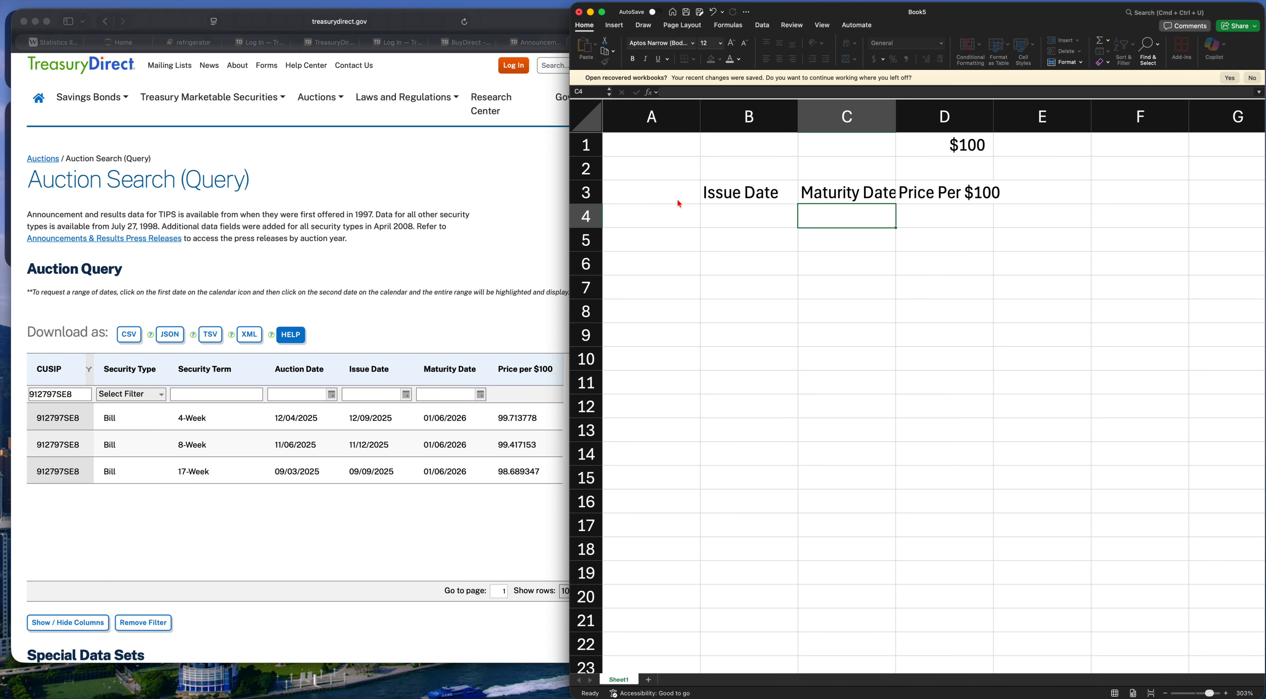
{"action": "key", "text": "Left"}
{"action": "type", "text": "12"}
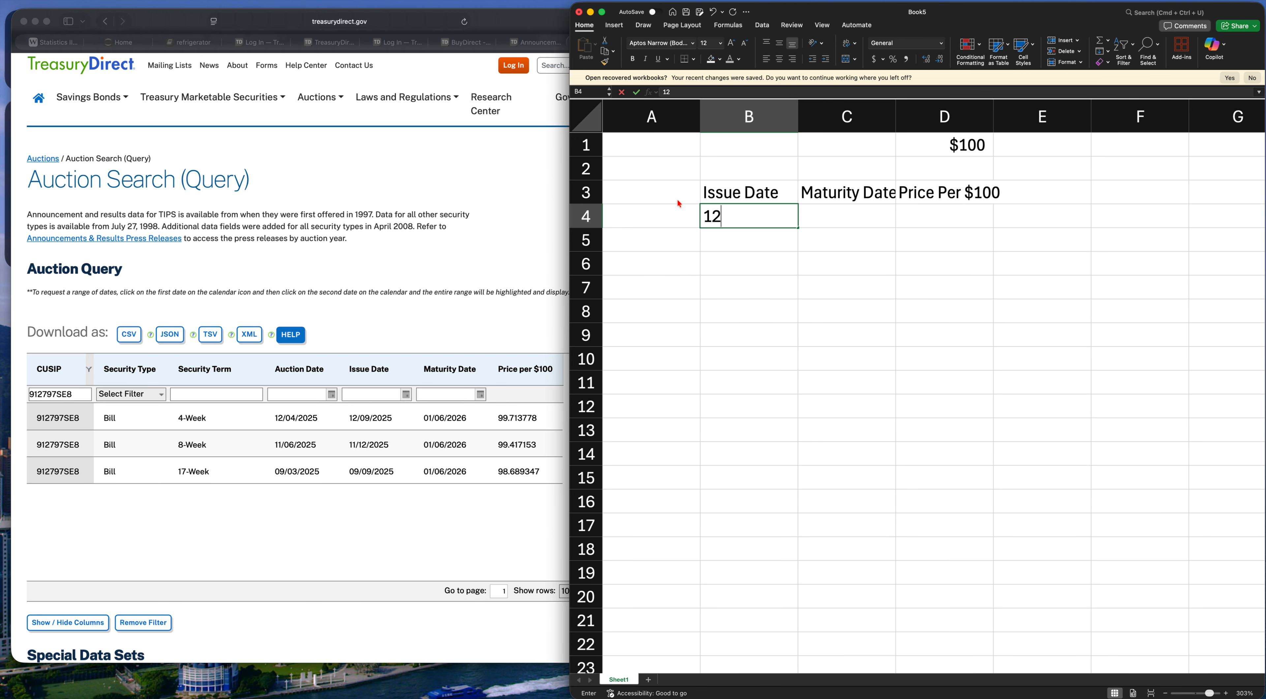
{"action": "type", "text": "/9/2025"}
{"action": "key", "text": "Return"}
{"action": "key", "text": "Up"}
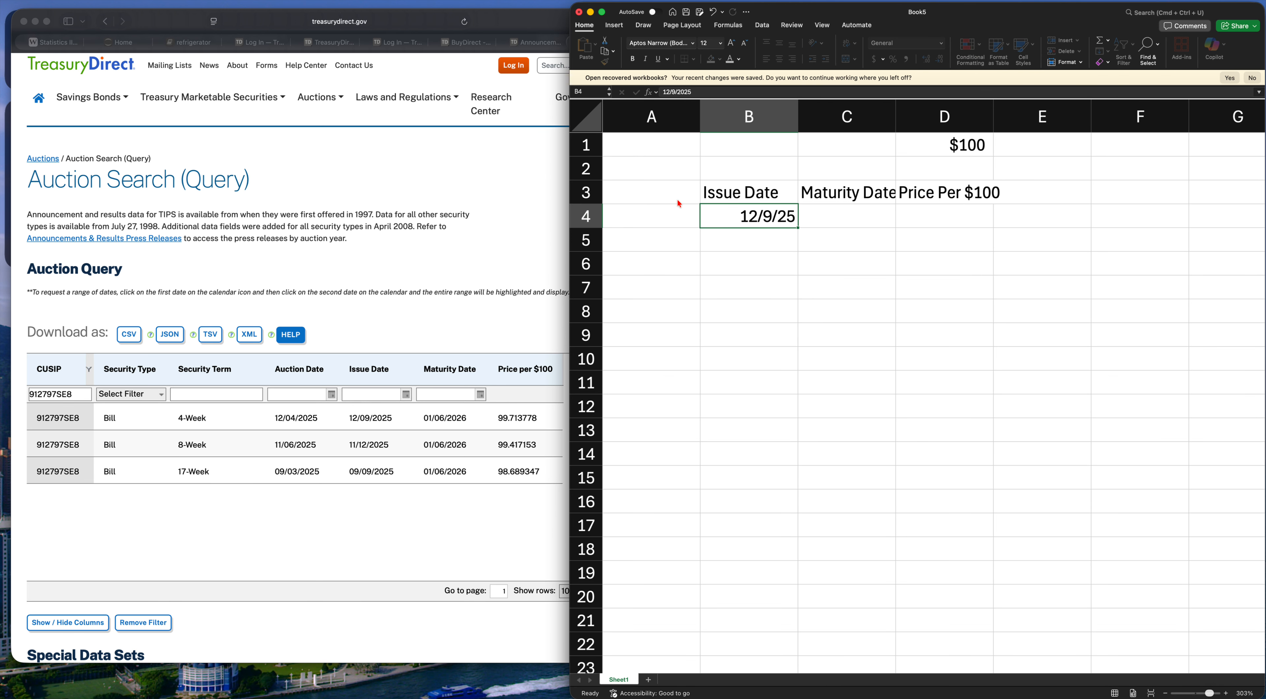
{"action": "key", "text": "Right"}
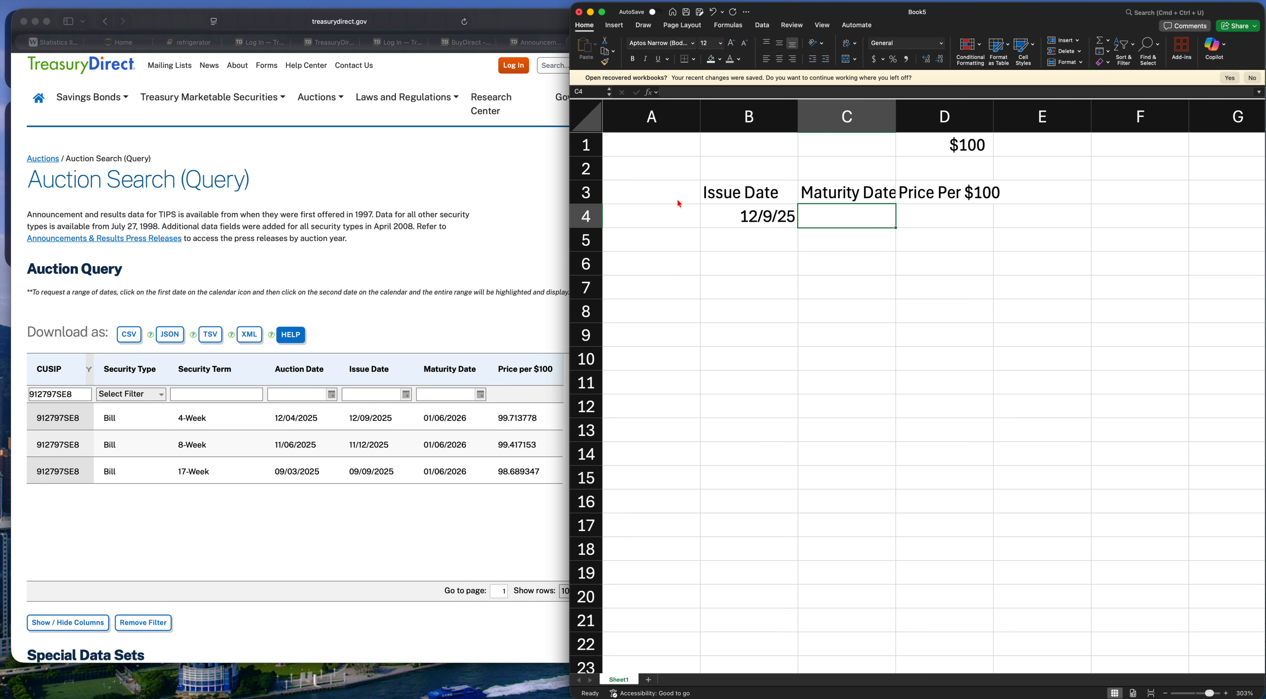
{"action": "type", "text": "1/6/20"}
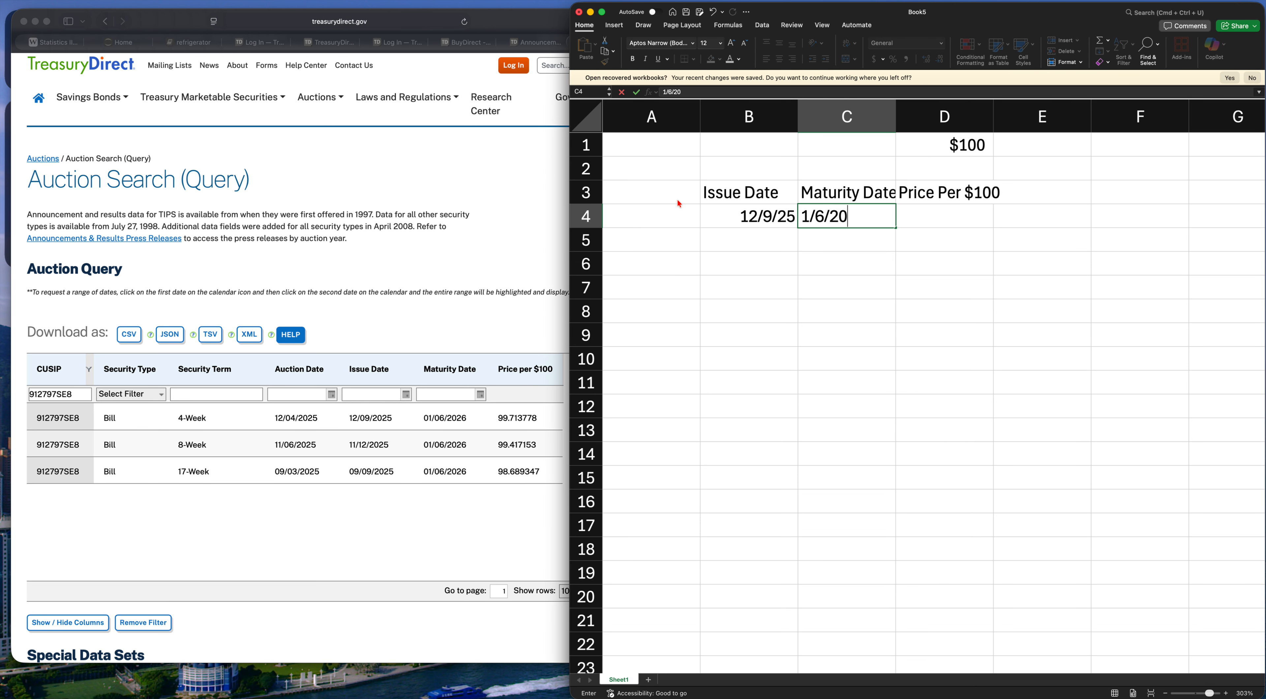
{"action": "type", "text": "26"}
{"action": "key", "text": "Return"}
Autofit the widths of columns B to E and enter the price 99.713778 in D4
{"action": "left_click_drag", "start_coordinate": [757, 117], "coordinate": [1002, 103]}
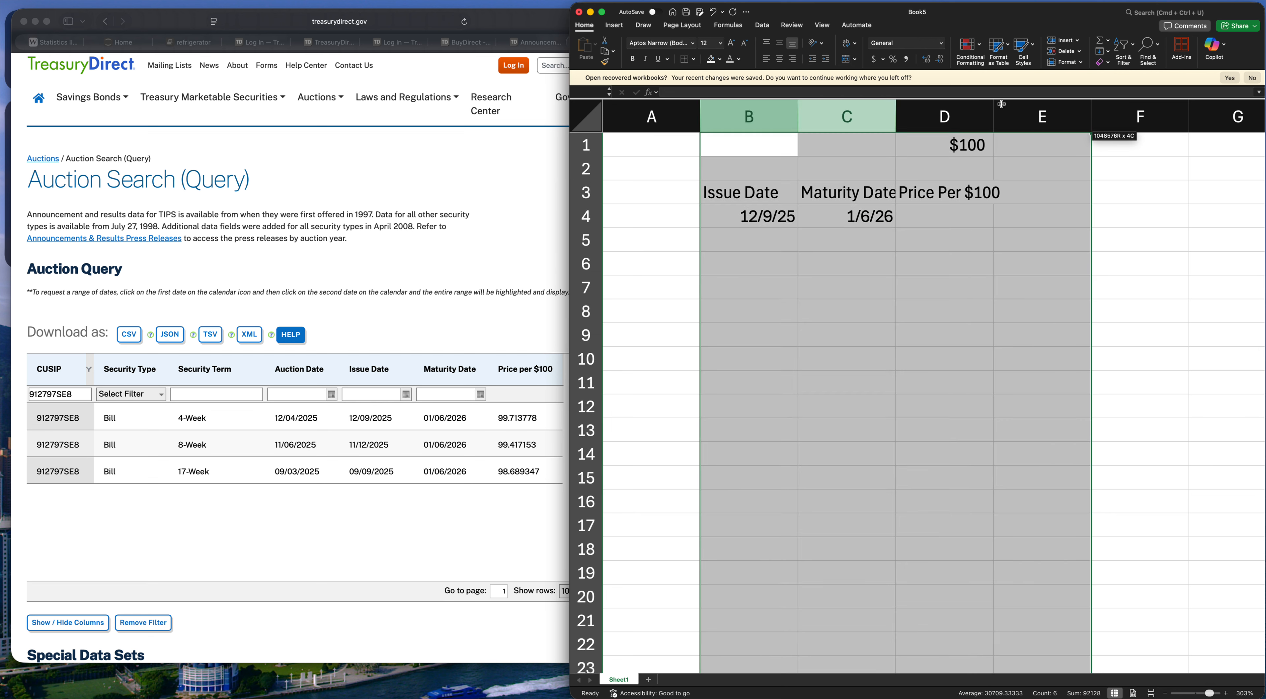
{"action": "double_click", "coordinate": [993, 105]}
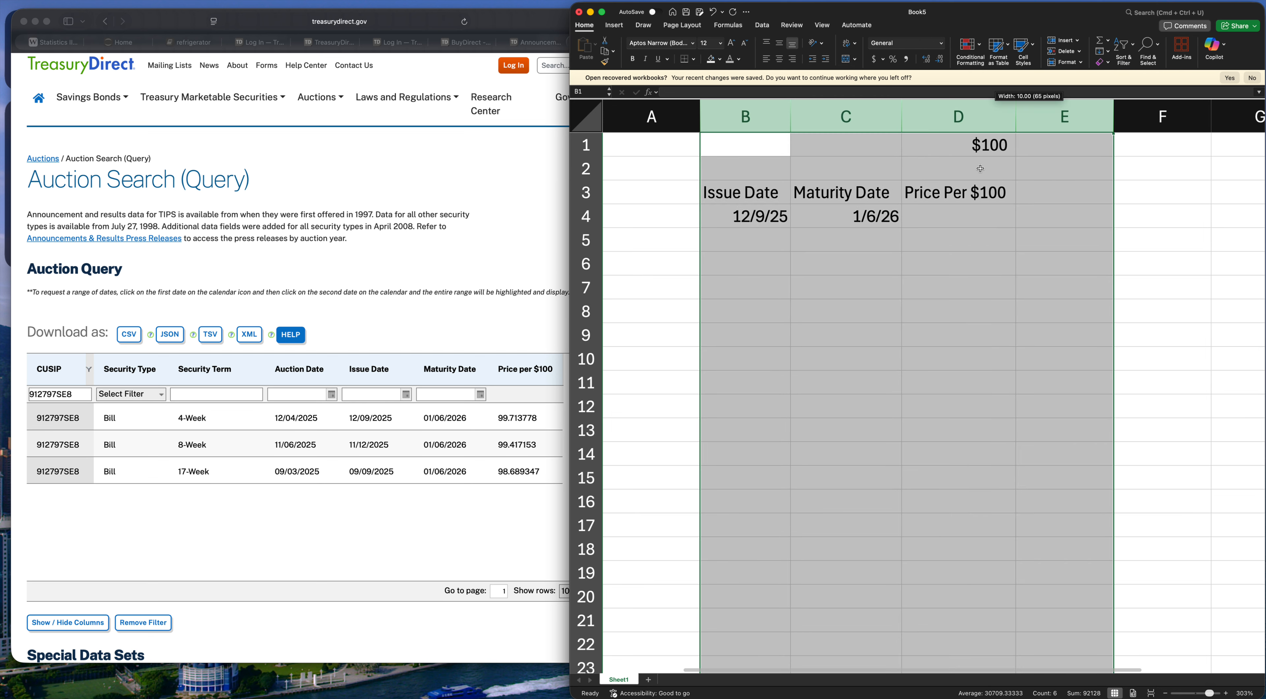
{"action": "left_click", "coordinate": [938, 216]}
{"action": "type", "text": "99."}
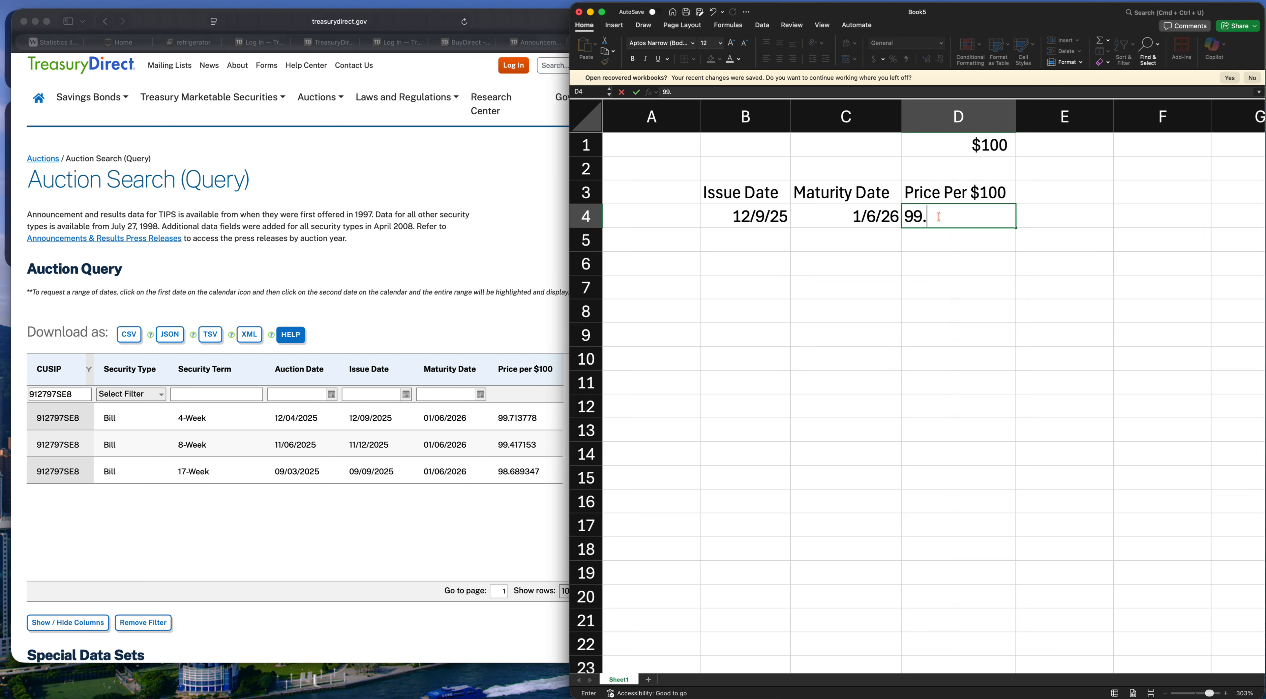
{"action": "type", "text": "713778"}
{"action": "key", "text": "Return"}
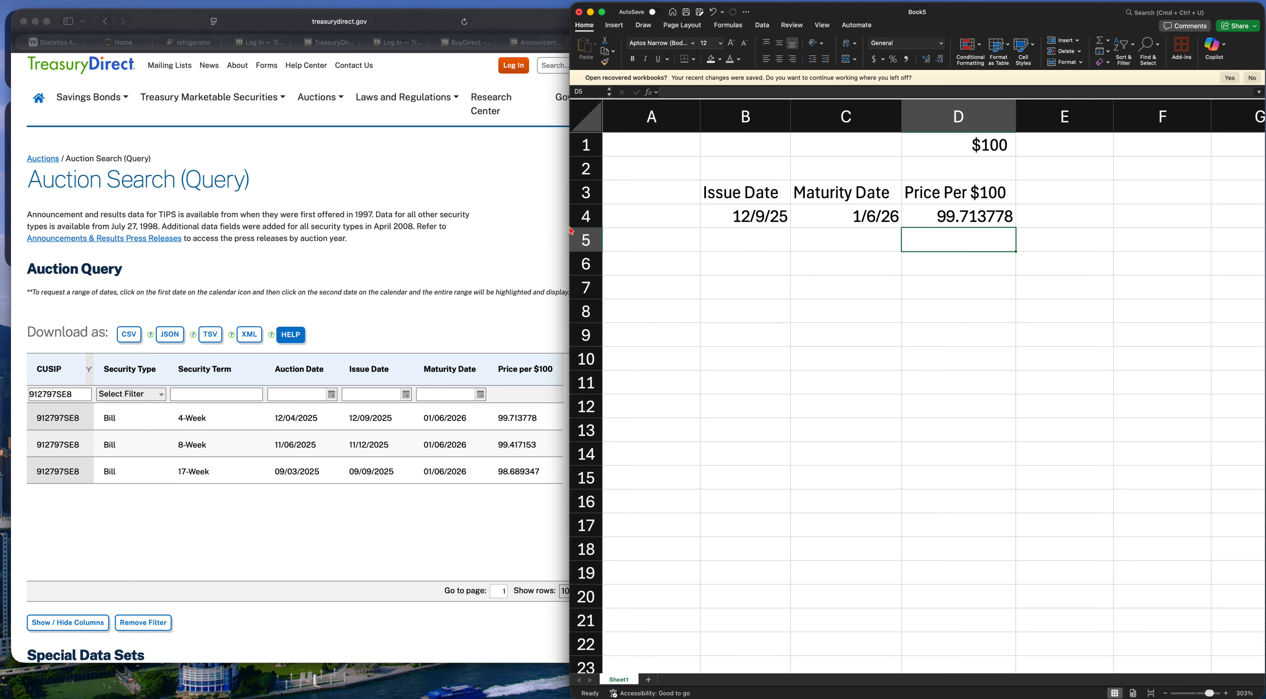
Widen the workbook window over most of the browser and narrow column E to a thin spacer column
{"action": "left_click_drag", "start_coordinate": [570, 231], "coordinate": [141, 219]}
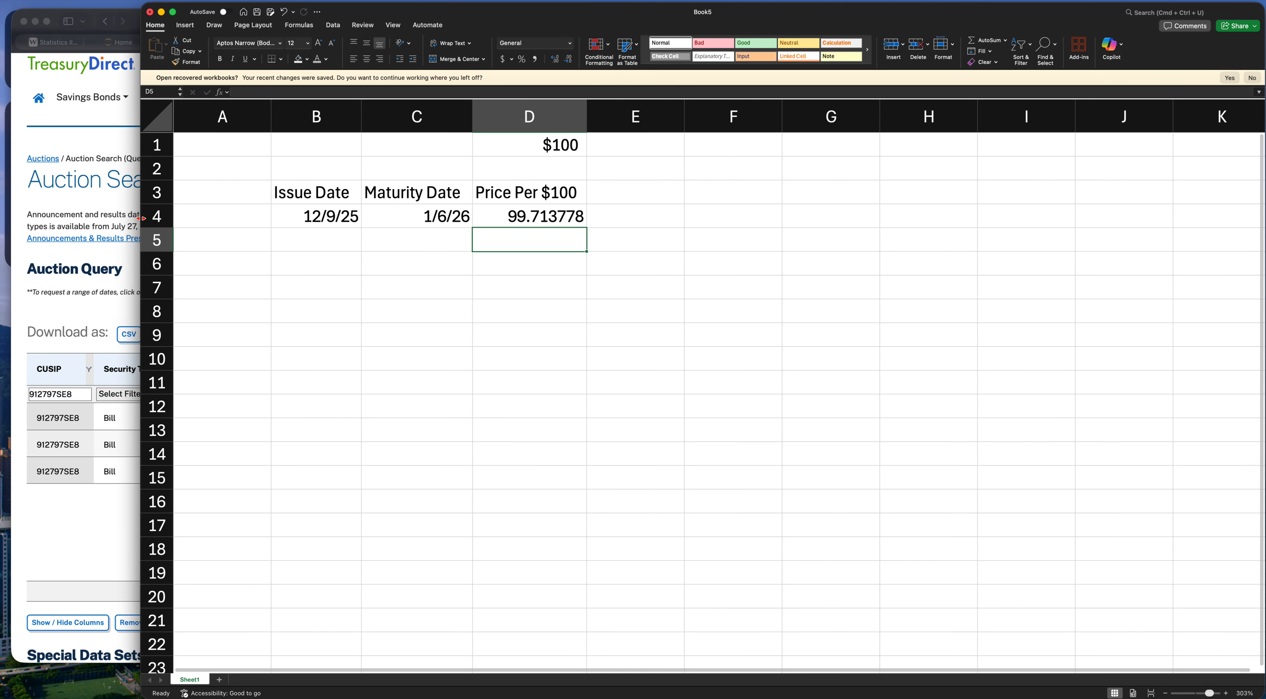
{"action": "left_click", "coordinate": [535, 218]}
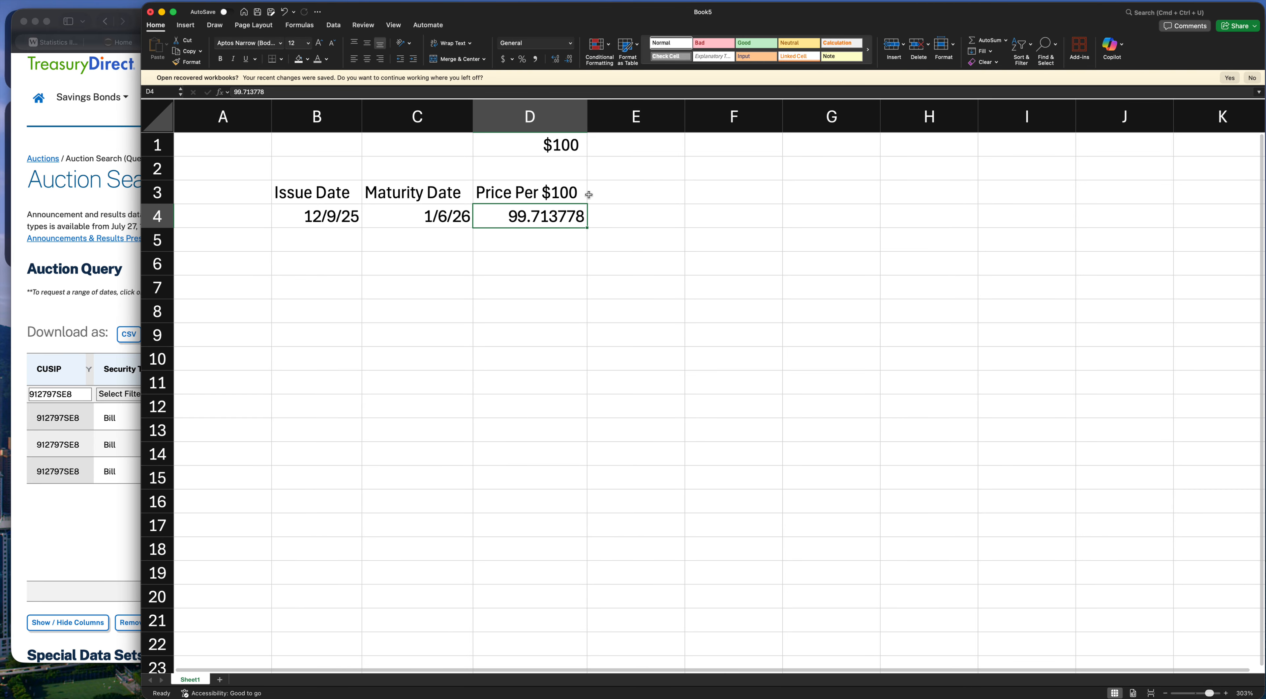
{"action": "left_click_drag", "start_coordinate": [685, 116], "coordinate": [620, 116]}
Enter the header Days in cell F3
{"action": "left_click", "coordinate": [674, 199]}
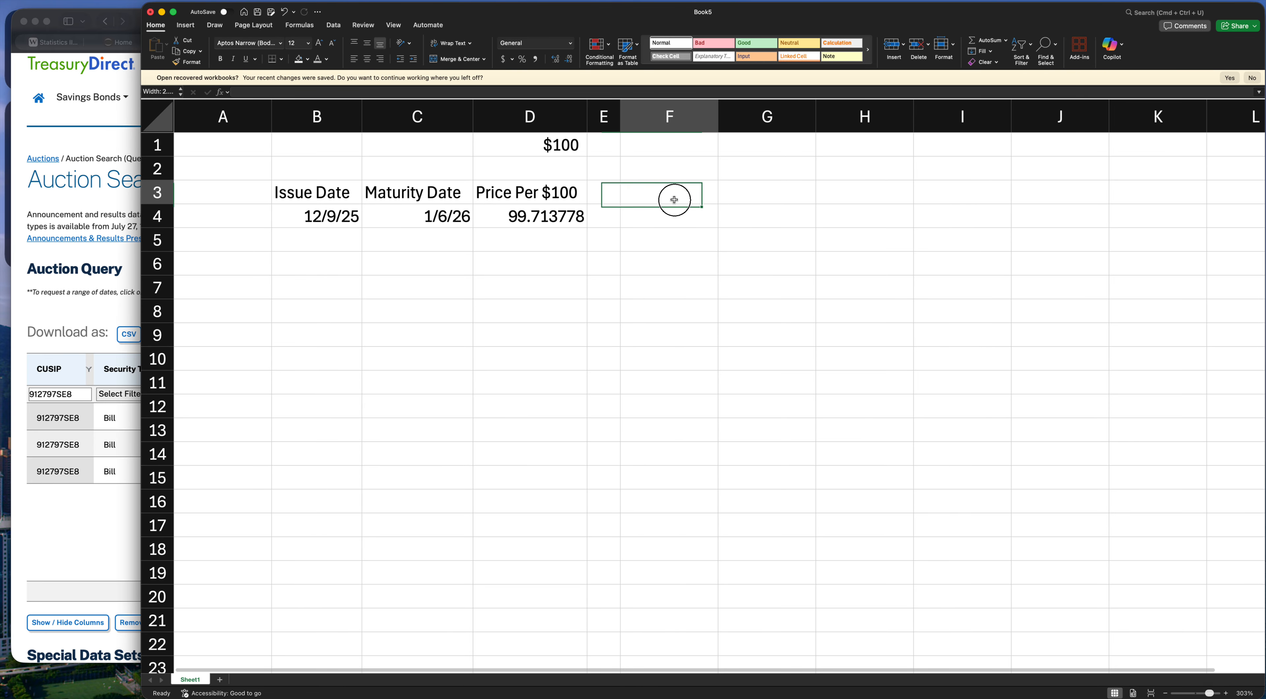
{"action": "type", "text": "Days"}
{"action": "key", "text": "Return"}
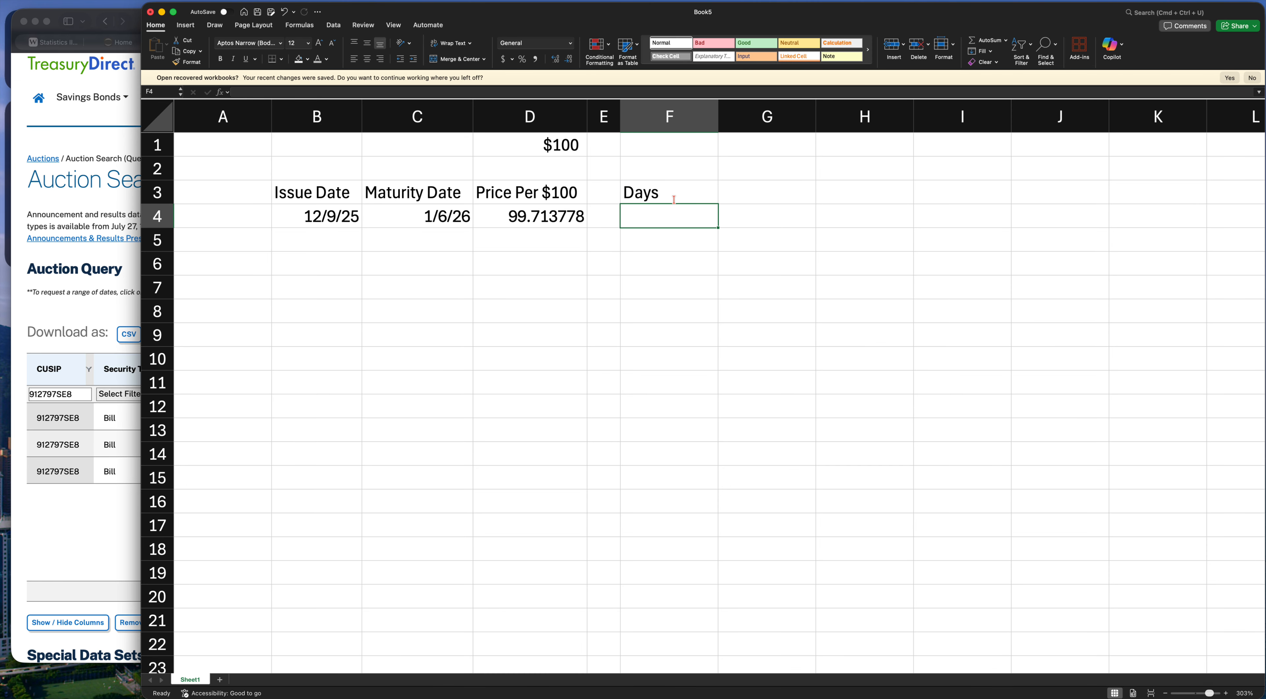
Calculate the days between issue and maturity in F4 with the formula =(C4-B4)
{"action": "left_click", "coordinate": [673, 200]}
{"action": "key", "text": "Return"}
{"action": "type", "text": "=("}
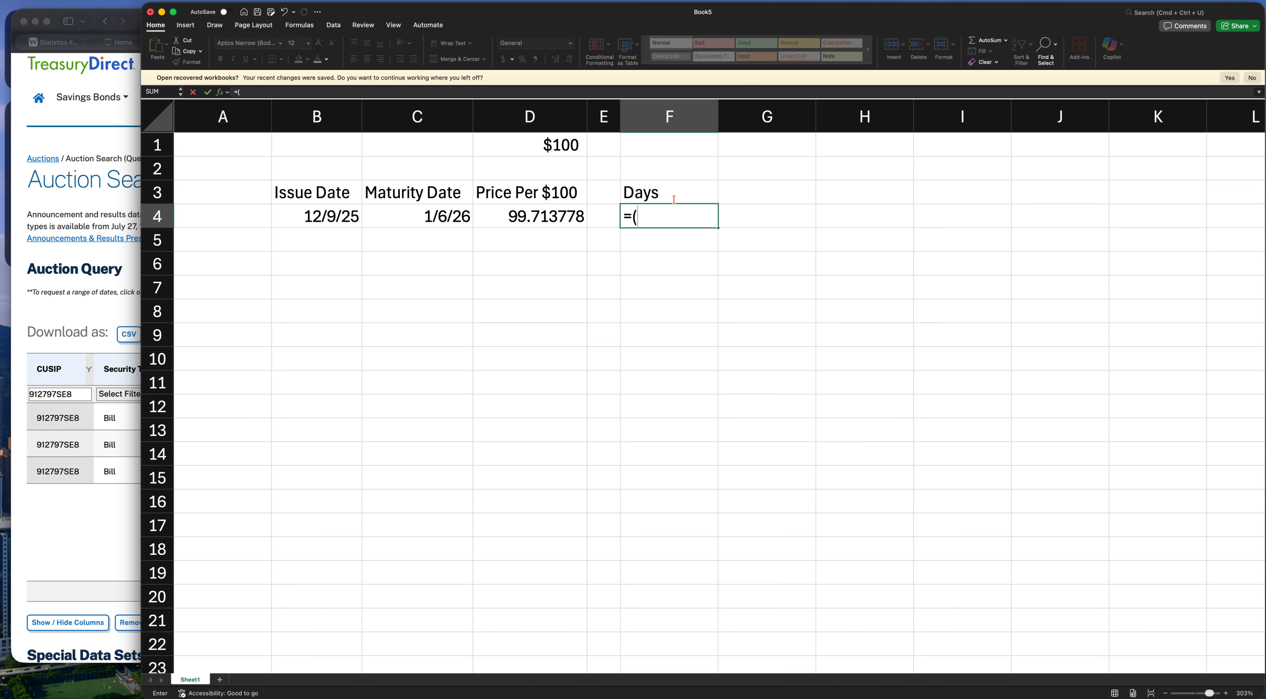
{"action": "key", "text": "Left"}
{"action": "key", "text": "Left"}
{"action": "key", "text": "Left"}
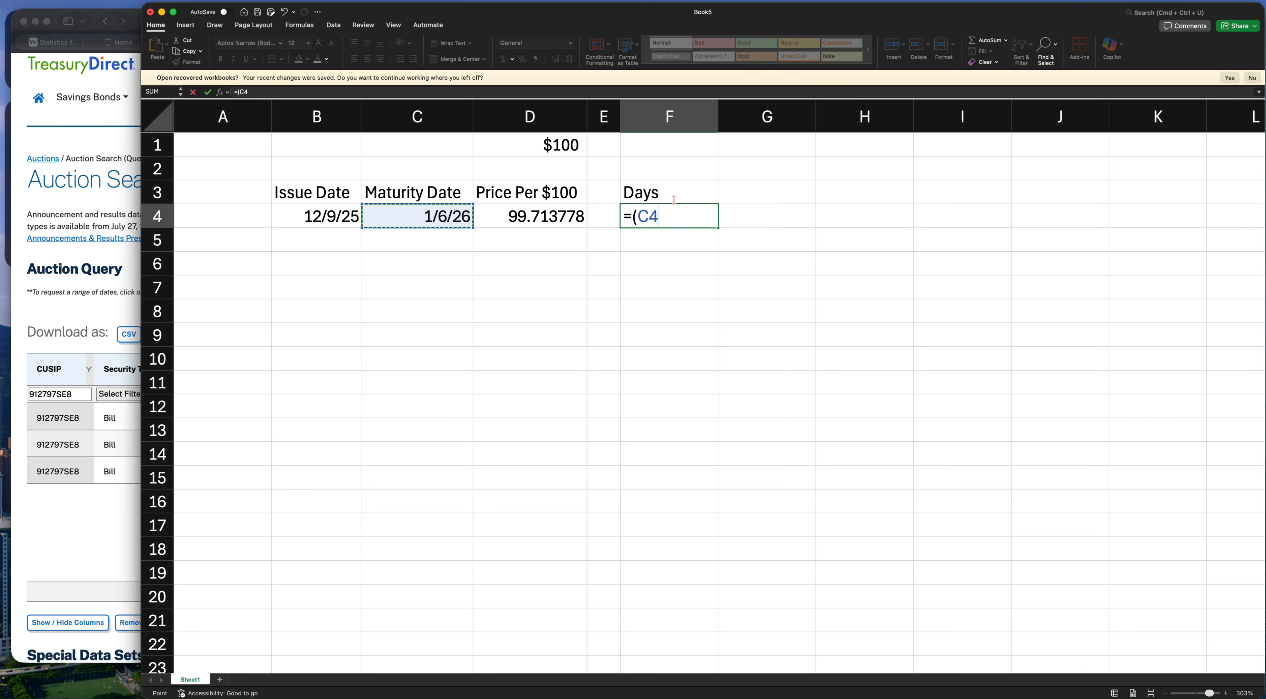
{"action": "key", "text": "Up"}
{"action": "key", "text": "Down"}
{"action": "type", "text": "-"}
{"action": "key", "text": "Left"}
{"action": "key", "text": "Left"}
{"action": "key", "text": "Left"}
{"action": "key", "text": "Left"}
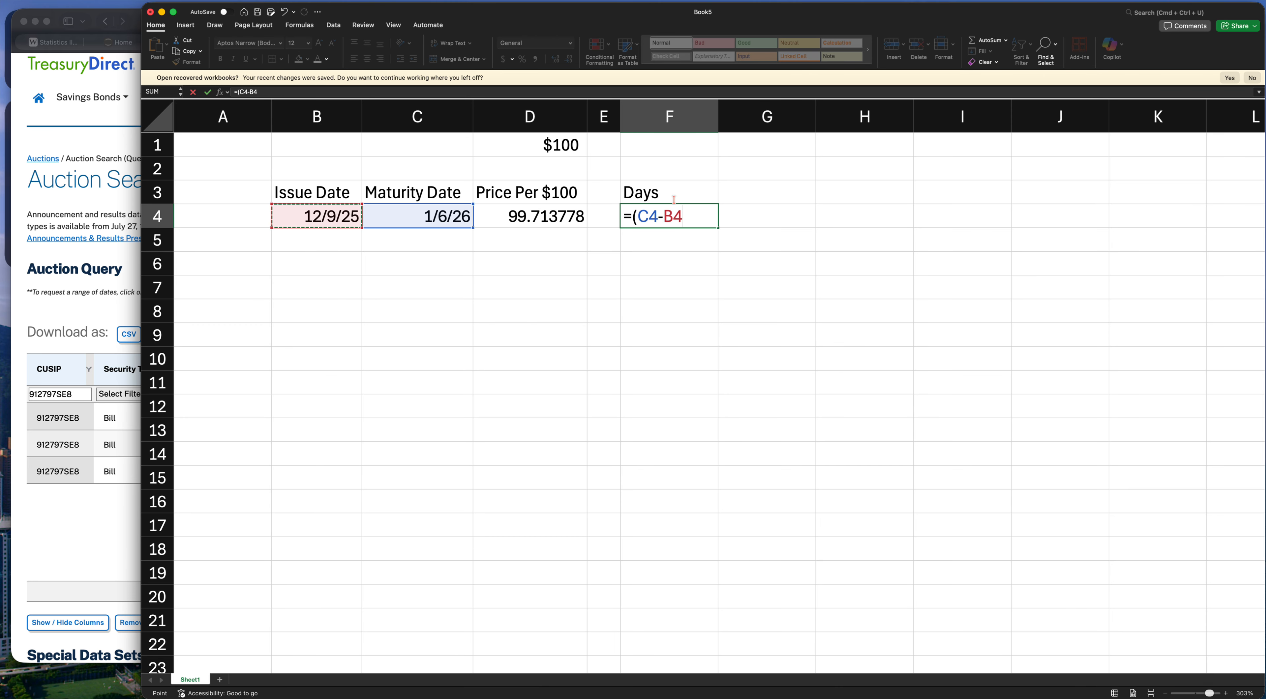
{"action": "type", "text": ")"}
{"action": "key", "text": "Return"}
Center the Days header and its calculated value in cells F3 and F4
{"action": "key", "text": "Up"}
{"action": "left_click_drag", "start_coordinate": [674, 200], "coordinate": [674, 205]}
{"action": "key", "text": "super+e"}
{"action": "left_click", "coordinate": [675, 199]}
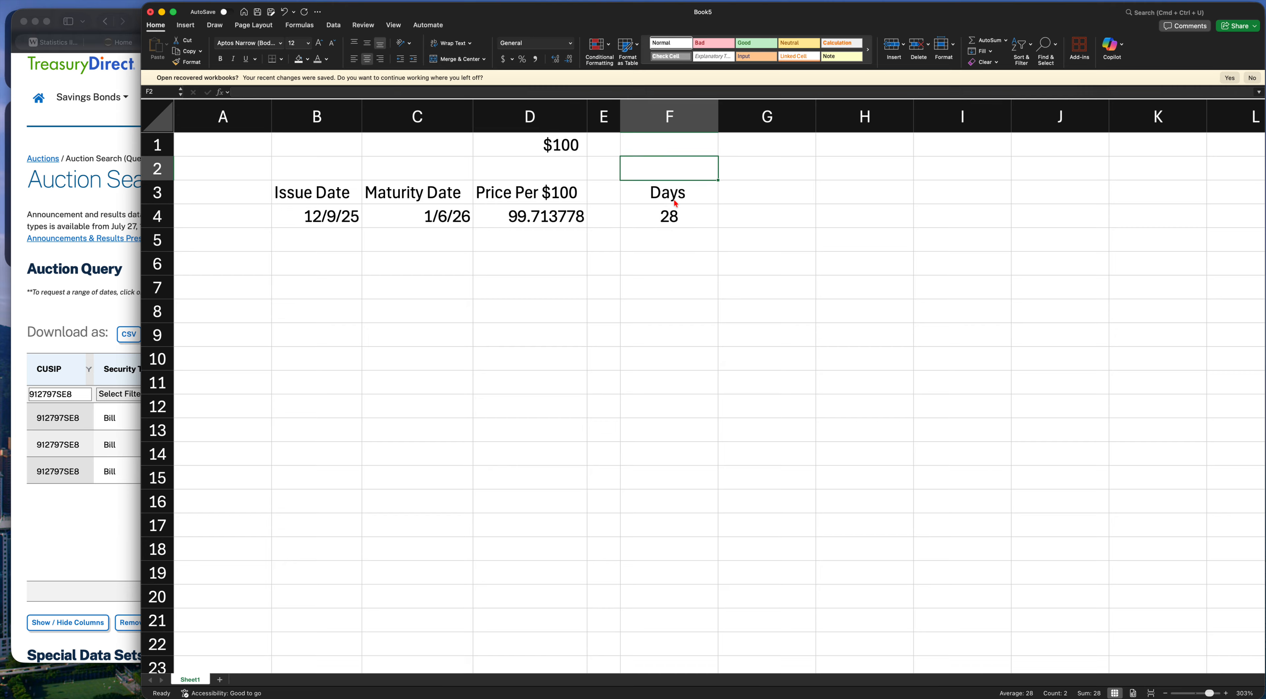
{"action": "key", "text": "Right"}
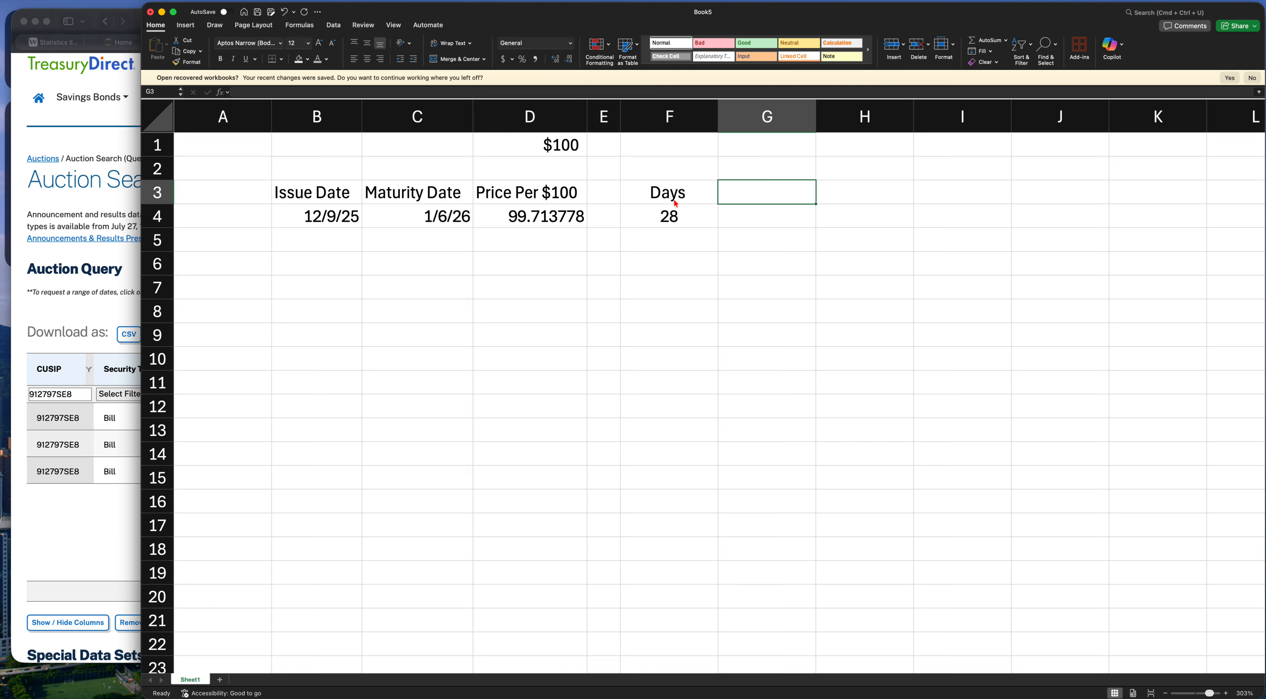
Enter the header HPR in G3 and the label Holding Period Return above it in G2
{"action": "type", "text": "HPR"}
{"action": "key", "text": "Return"}
{"action": "key", "text": "Up"}
{"action": "key", "text": "Up"}
{"action": "type", "text": "Holding Period "}
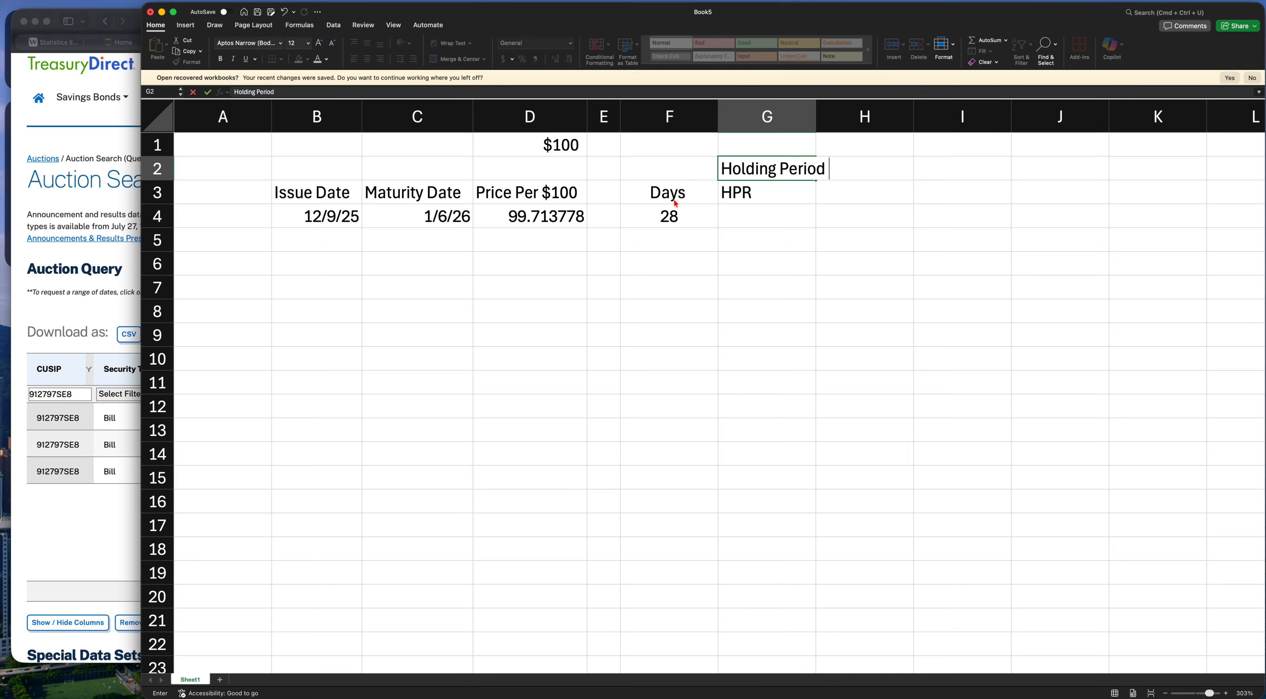
{"action": "type", "text": "Return"}
{"action": "key", "text": "Return"}
{"action": "key", "text": "Return"}
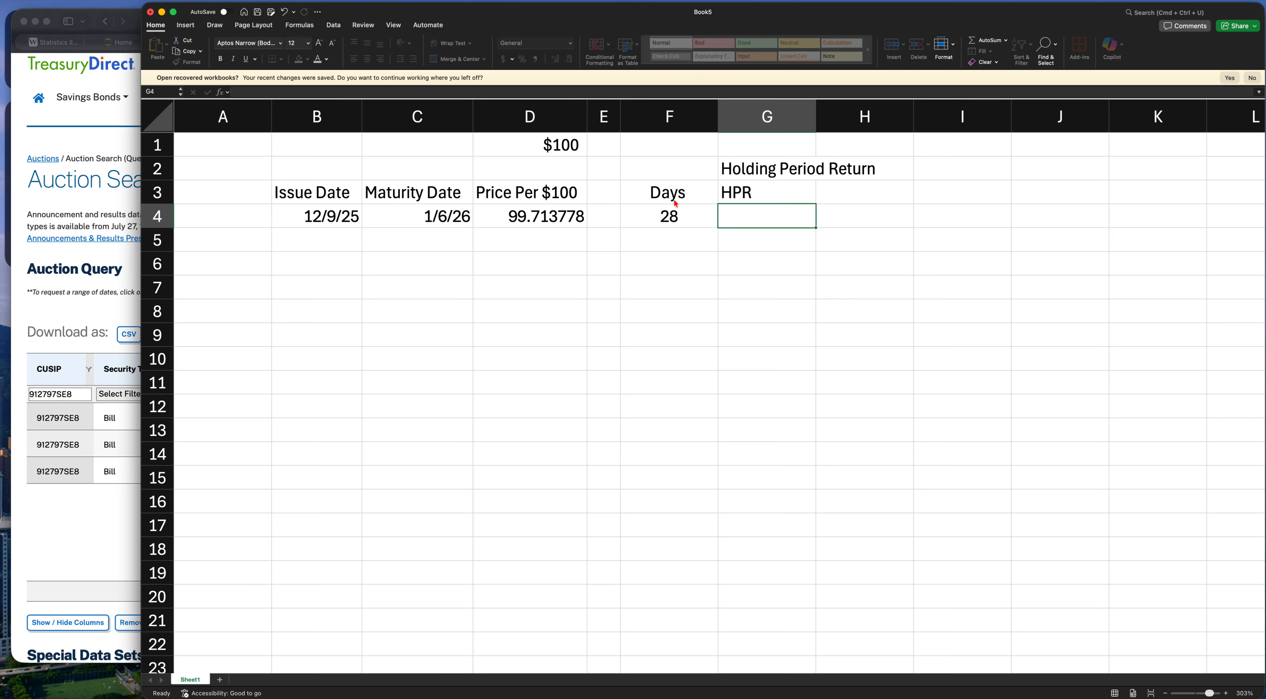
Calculate the holding period return in G4 with the formula =($D$1-D4)/D4
{"action": "type", "text": "=("}
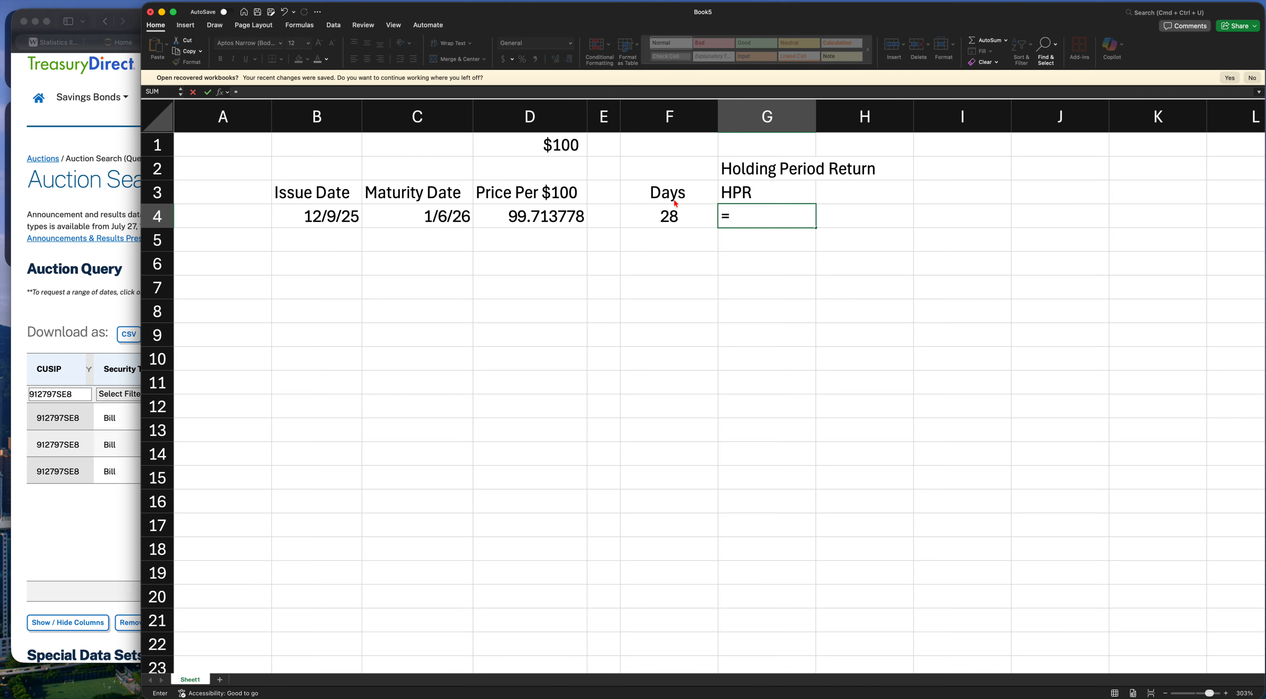
{"action": "key", "text": "Left"}
{"action": "key", "text": "Left"}
{"action": "key", "text": "Left"}
{"action": "key", "text": "Up"}
{"action": "key", "text": "Up"}
{"action": "key", "text": "Up"}
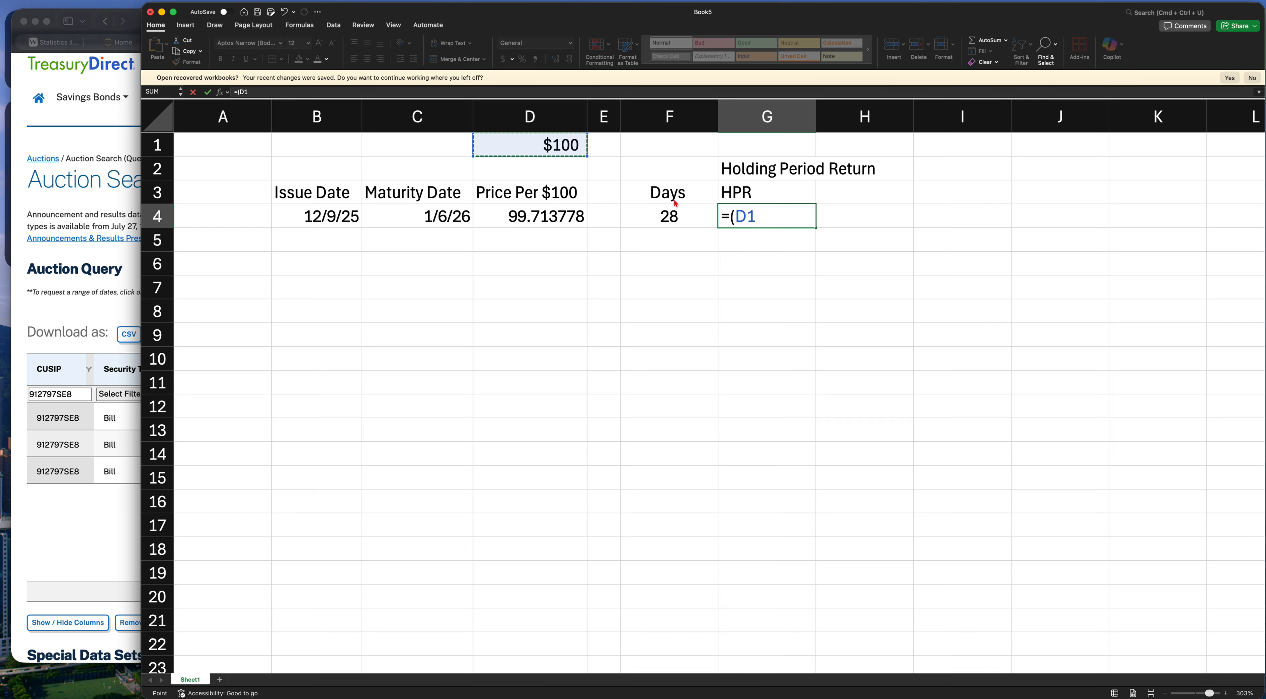
{"action": "key", "text": "super+t"}
{"action": "type", "text": "-"}
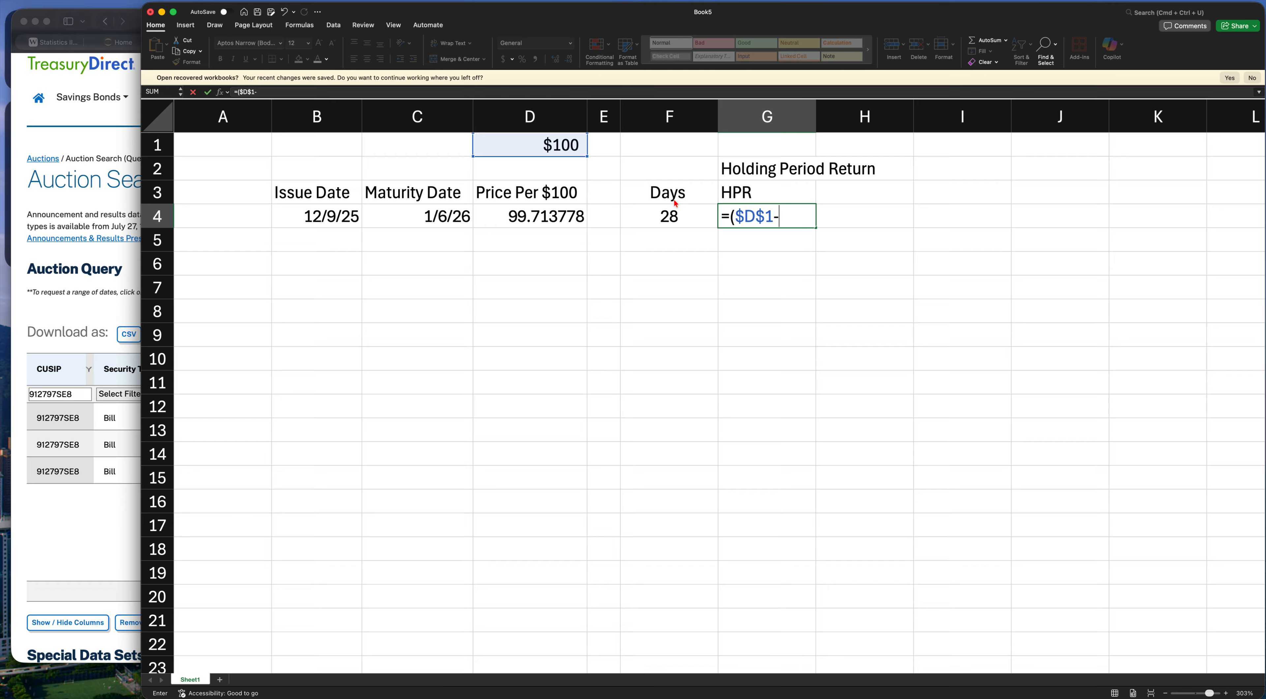
{"action": "key", "text": "Left"}
{"action": "key", "text": "Left"}
{"action": "key", "text": "Left"}
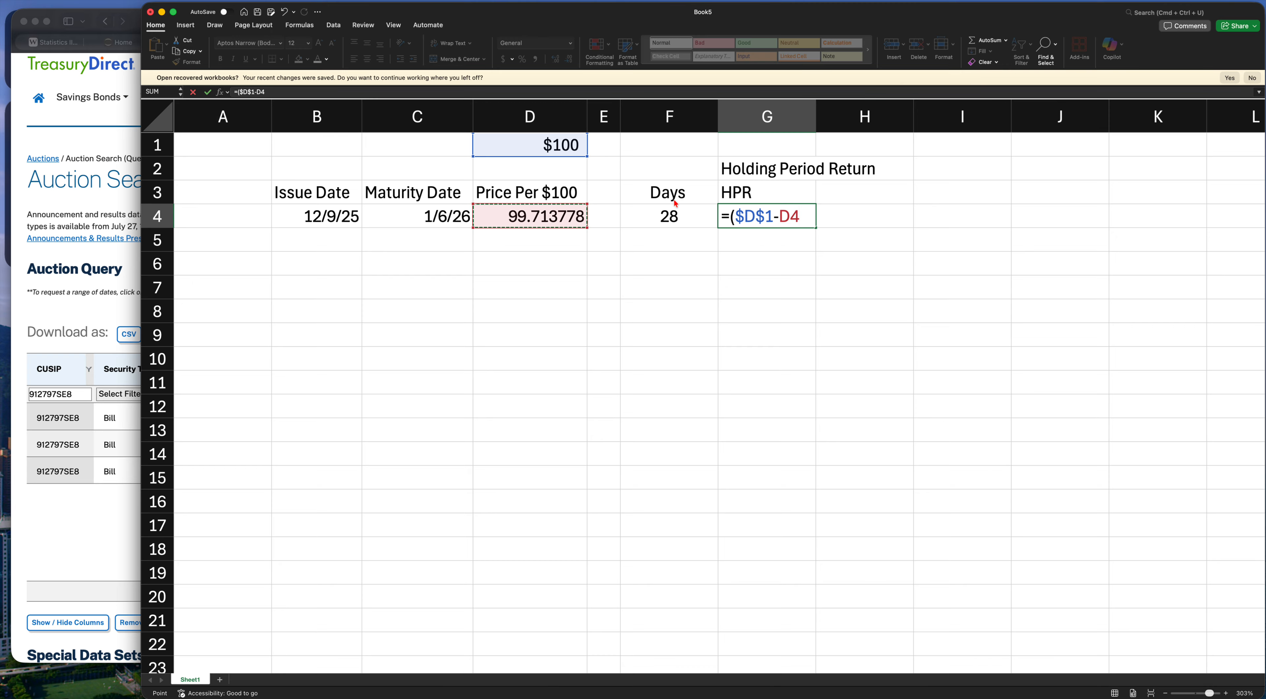
{"action": "type", "text": ")/"}
{"action": "left_click", "coordinate": [675, 202]}
{"action": "key", "text": "Left"}
{"action": "key", "text": "Left"}
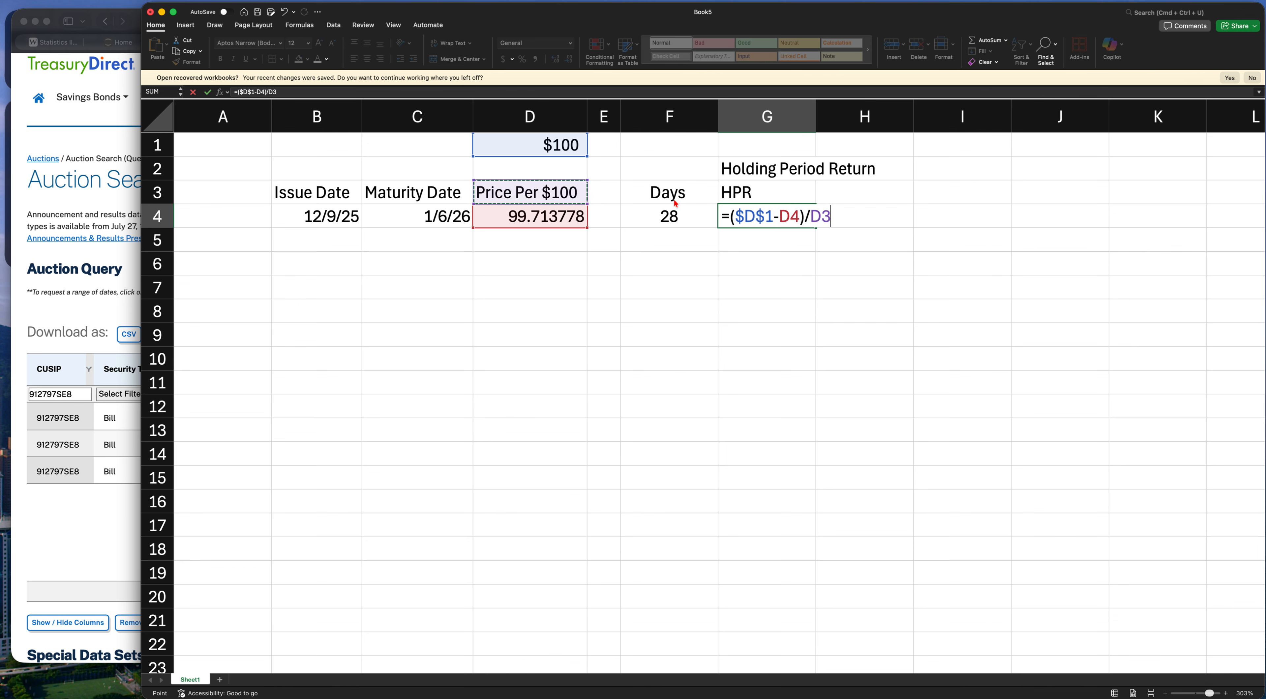
{"action": "key", "text": "Down"}
{"action": "key", "text": "Return"}
Format the HPR value in G4 as a number with six decimal places
{"action": "key", "text": "Up"}
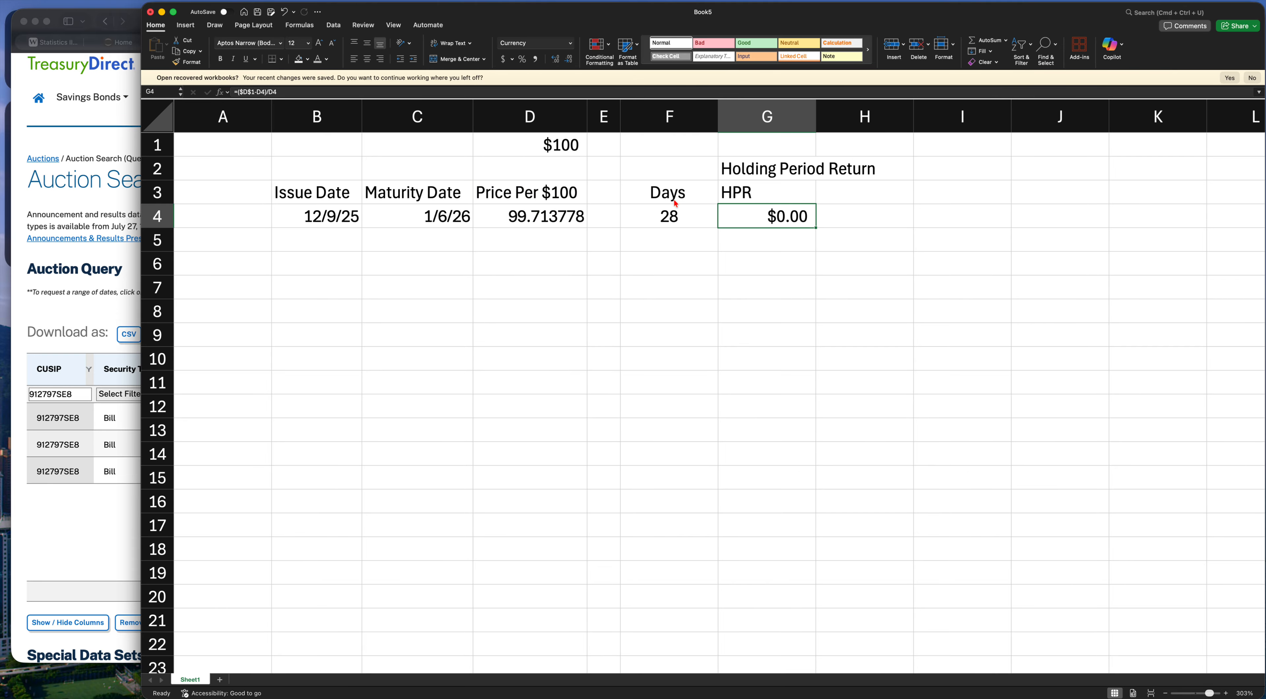
{"action": "key", "text": "super+1"}
{"action": "key", "text": "Up"}
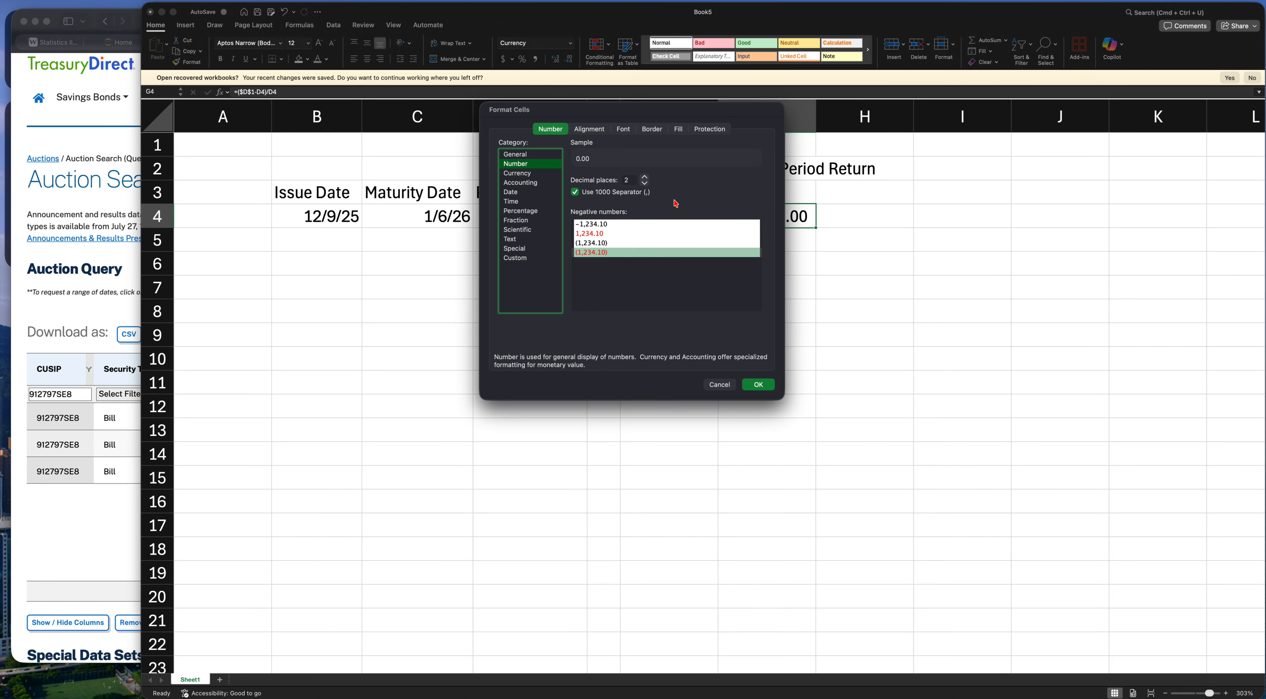
{"action": "key", "text": "Return"}
{"action": "key", "text": "ctrl+shift+period"}
{"action": "key", "text": "ctrl+shift+period"}
{"action": "key", "text": "ctrl+shift+period"}
{"action": "key", "text": "ctrl+shift+period"}
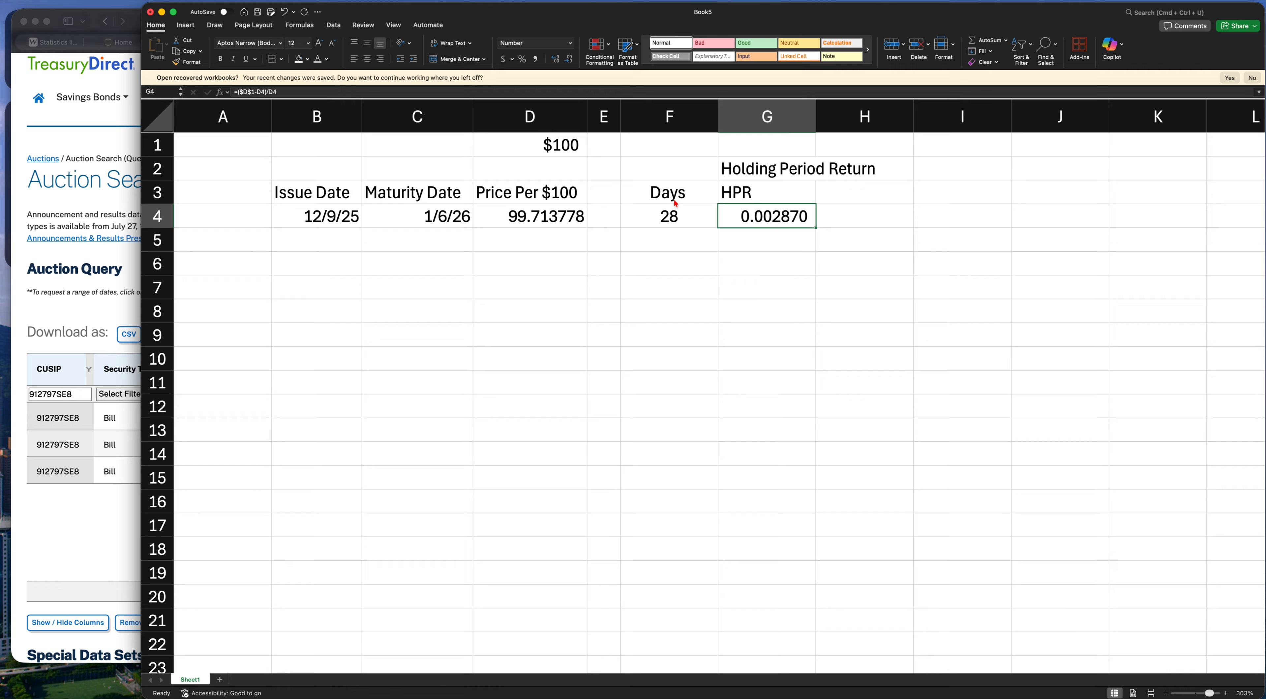
Center the HPR header and its value in cells G3 and G4
{"action": "key", "text": "Up"}
{"action": "key", "text": "shift+Down"}
{"action": "key", "text": "super+e"}
{"action": "key", "text": "shift+Up"}
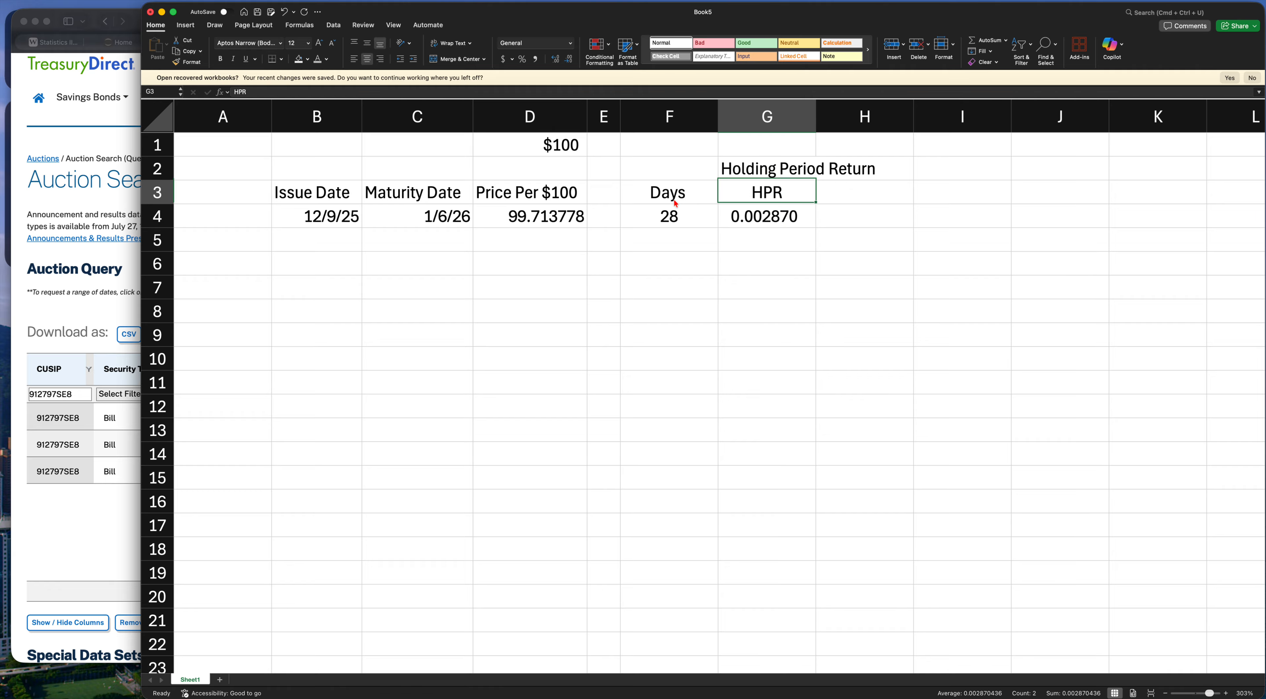
{"action": "key", "text": "Down"}
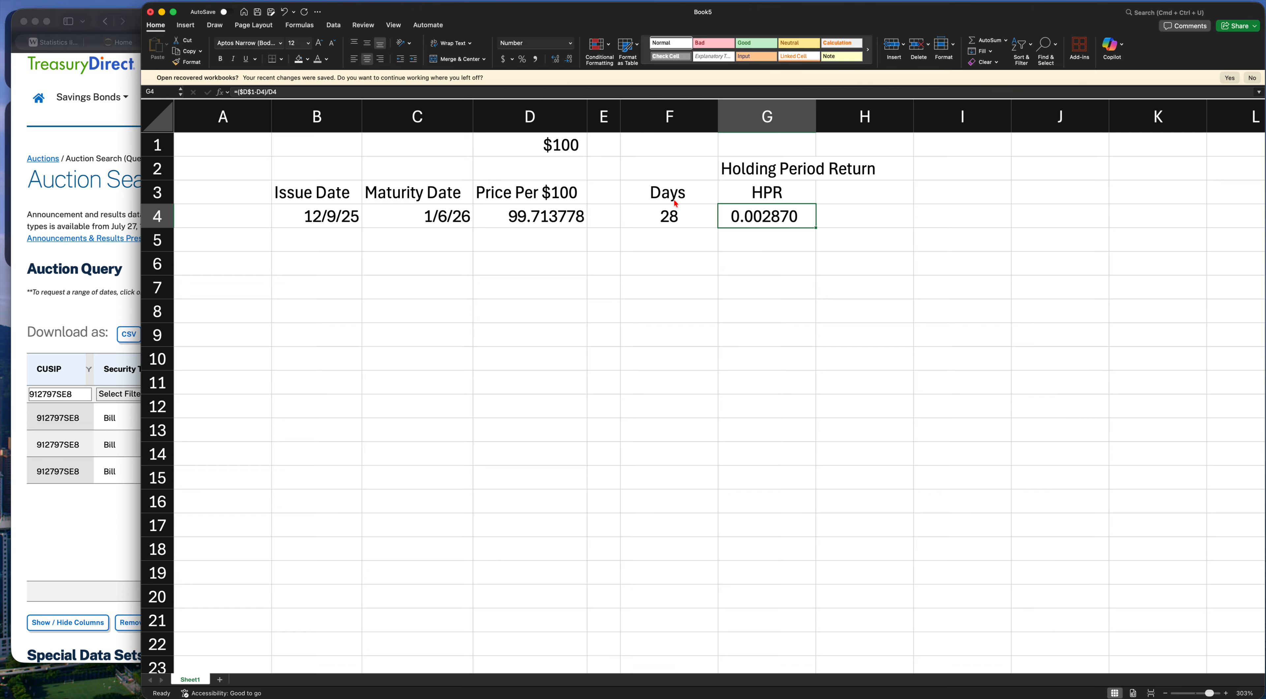
Enter the header Annual HPR in H3 and center it
{"action": "key", "text": "Right"}
{"action": "key", "text": "Up"}
{"action": "type", "text": "Ann"}
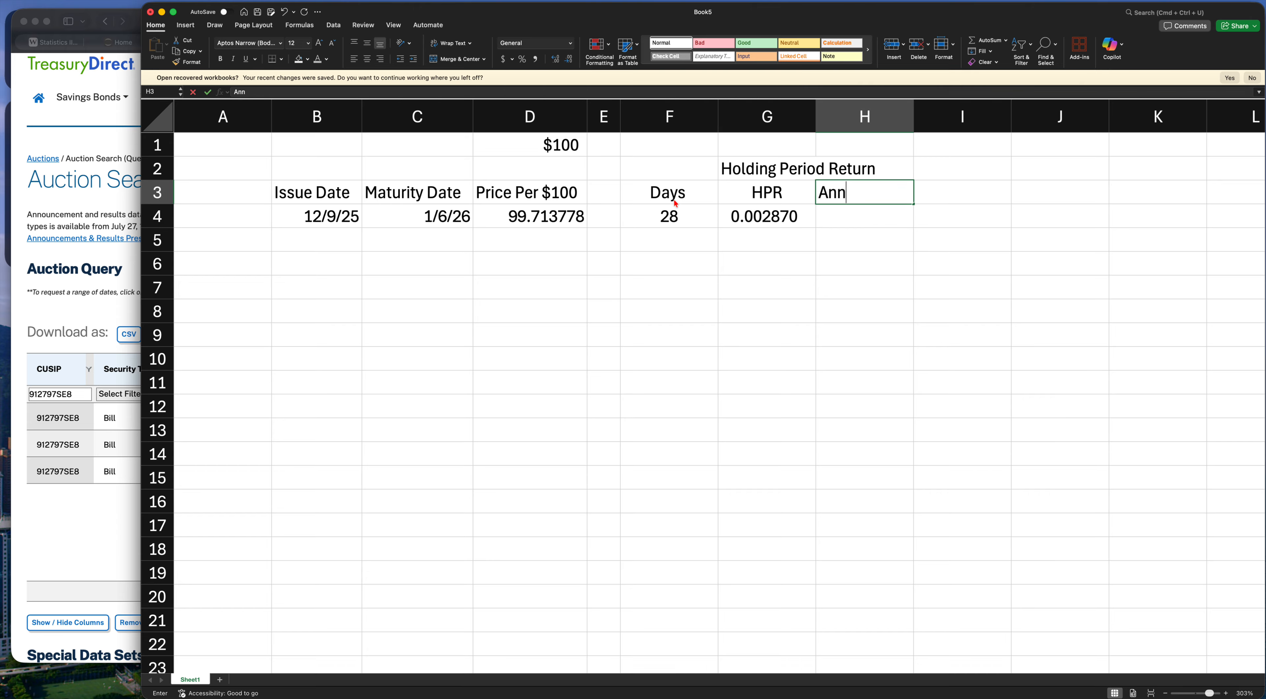
{"action": "type", "text": "ual HPR"}
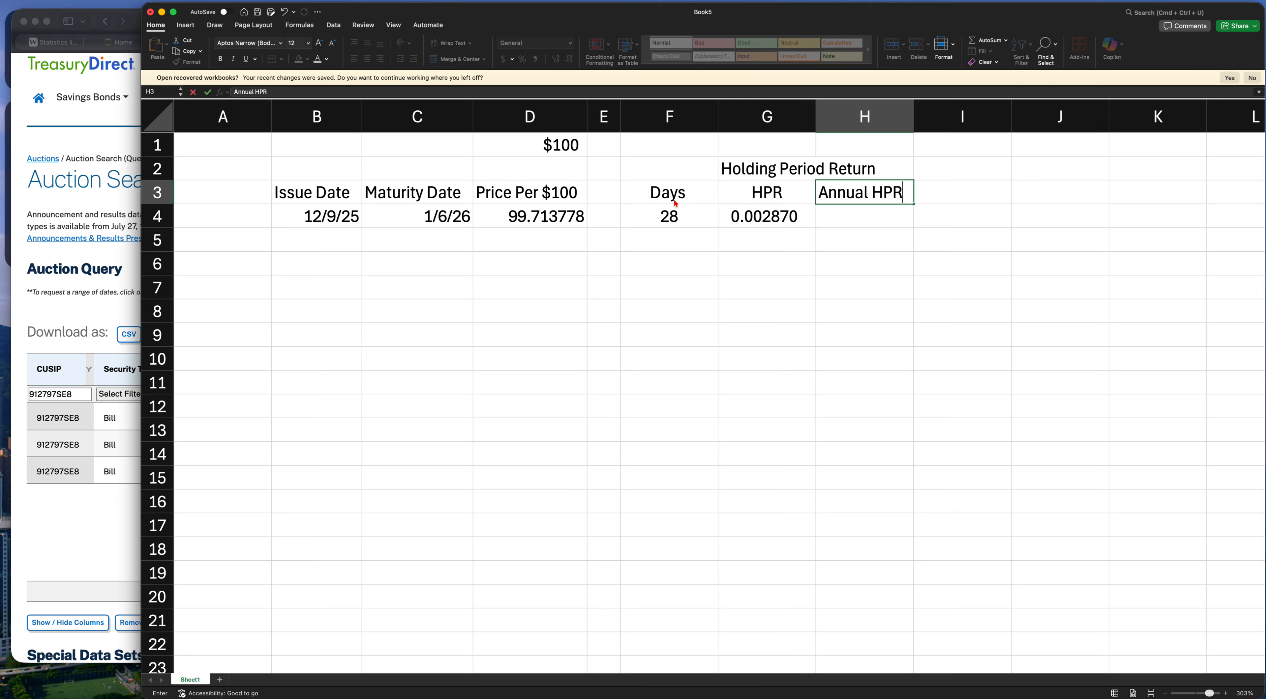
{"action": "key", "text": "Return"}
{"action": "key", "text": "Up"}
{"action": "key", "text": "super+e"}
{"action": "key", "text": "Down"}
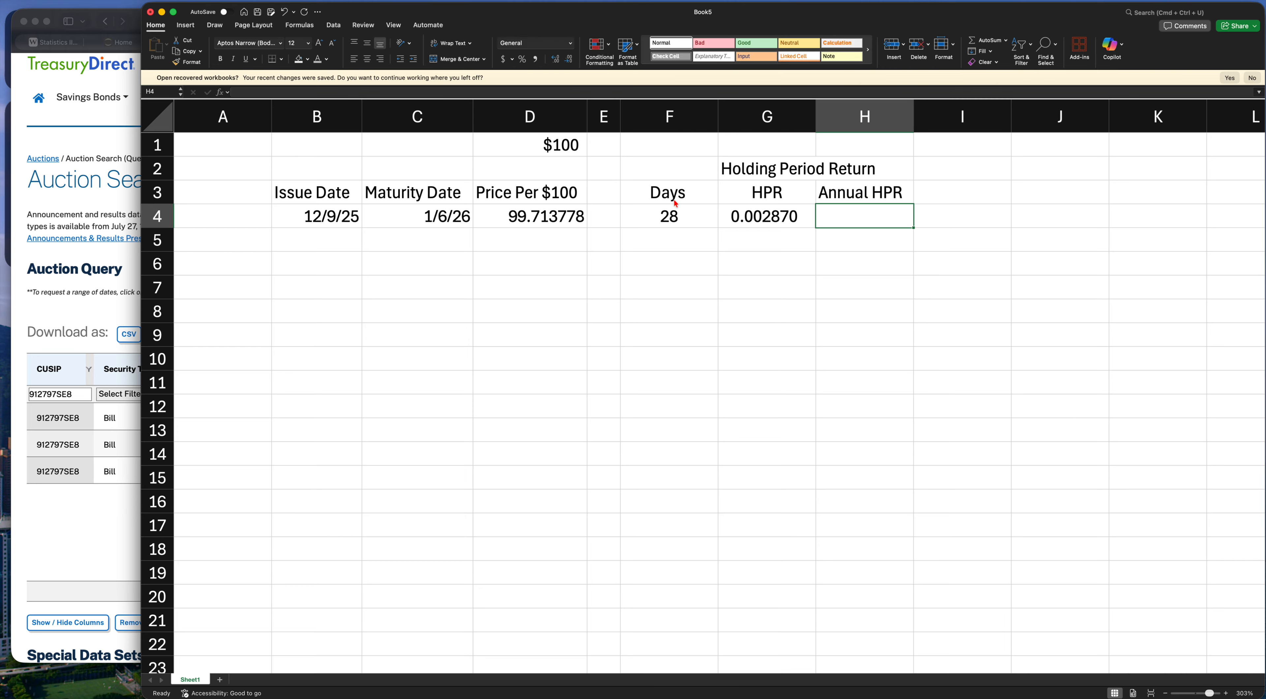
Review the Days and HPR values in row 4 that feed the annualized return
{"action": "key", "text": "Left"}
{"action": "key", "text": "Left"}
{"action": "key", "text": "Left"}
{"action": "key", "text": "Right"}
{"action": "key", "text": "Right"}
{"action": "key", "text": "Right"}
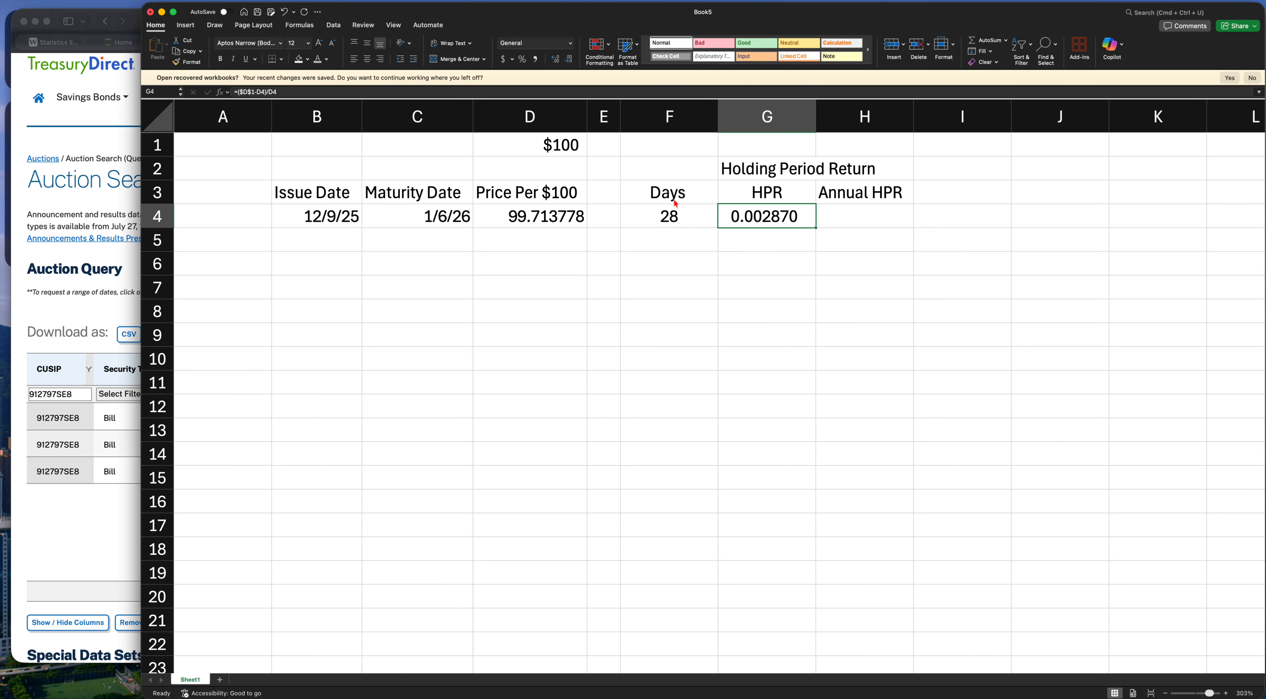
{"action": "key", "text": "Left"}
{"action": "key", "text": "Left"}
{"action": "key", "text": "Left"}
{"action": "key", "text": "Right"}
{"action": "key", "text": "Right"}
{"action": "key", "text": "Right"}
{"action": "key", "text": "Up"}
{"action": "key", "text": "Down"}
Calculate the annual holding period return in H4 with the formula =(1+G4)^(365/28)-1
{"action": "type", "text": "=("}
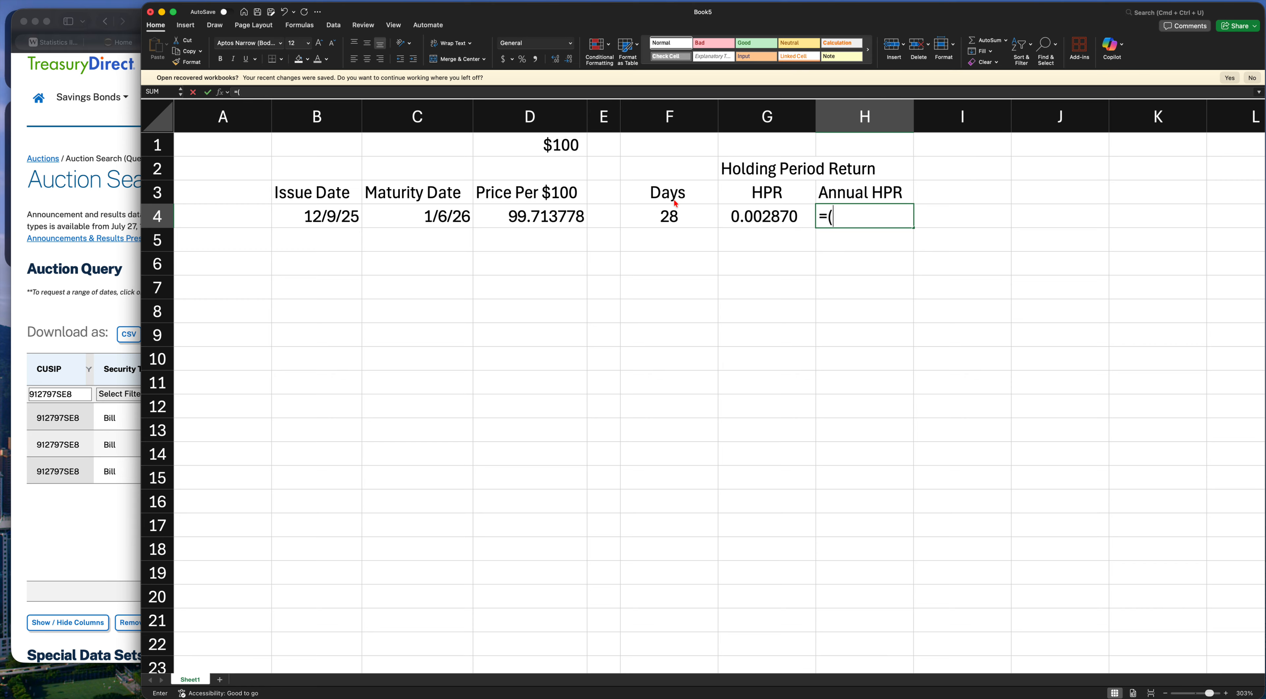
{"action": "type", "text": "1"}
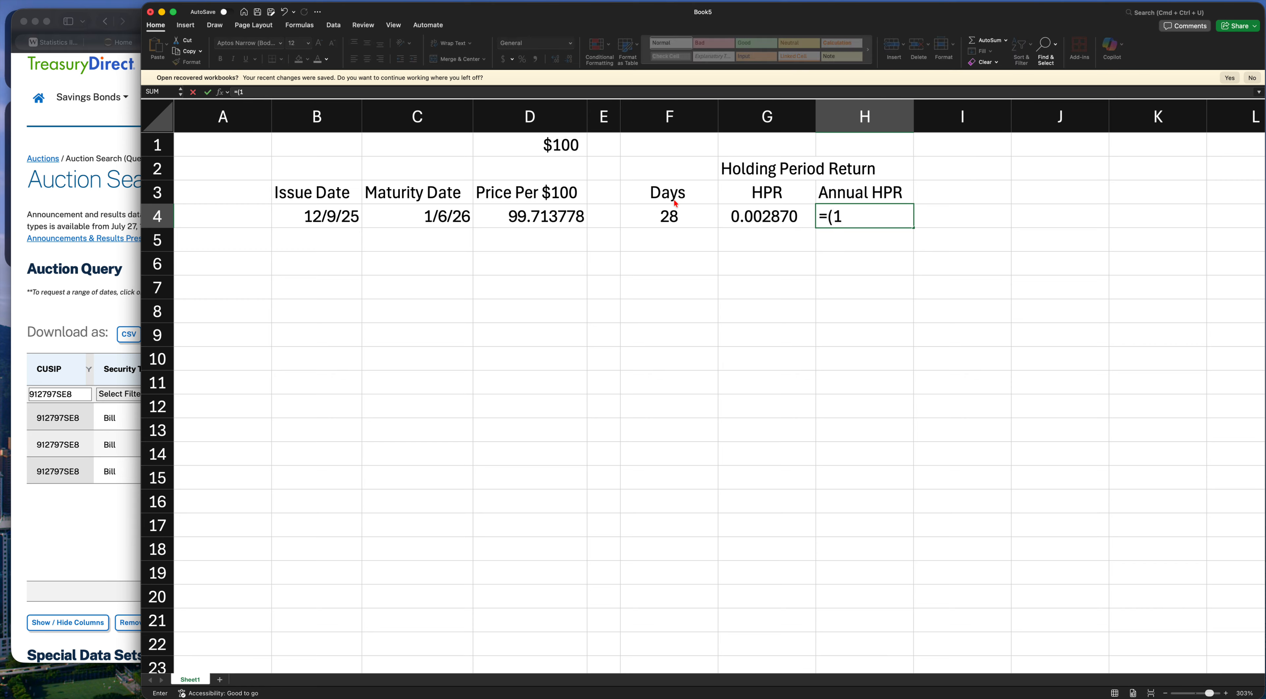
{"action": "type", "text": "+"}
{"action": "key", "text": "Left"}
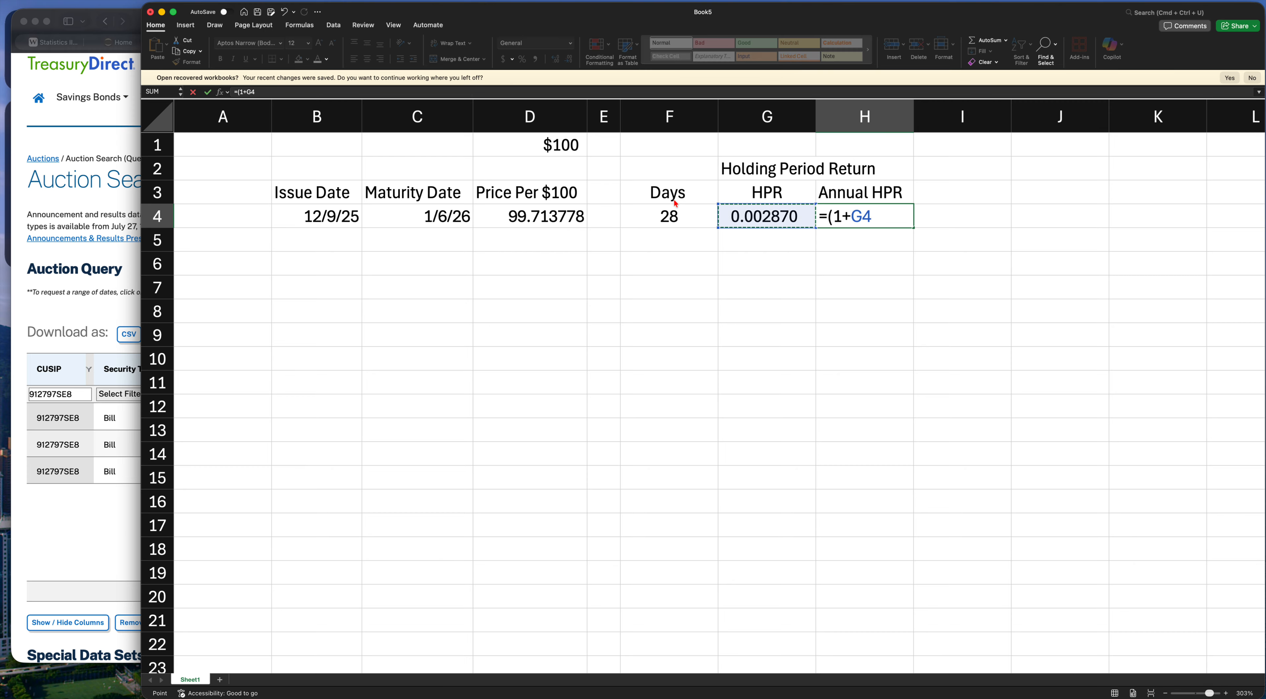
{"action": "type", "text": ")^(365"}
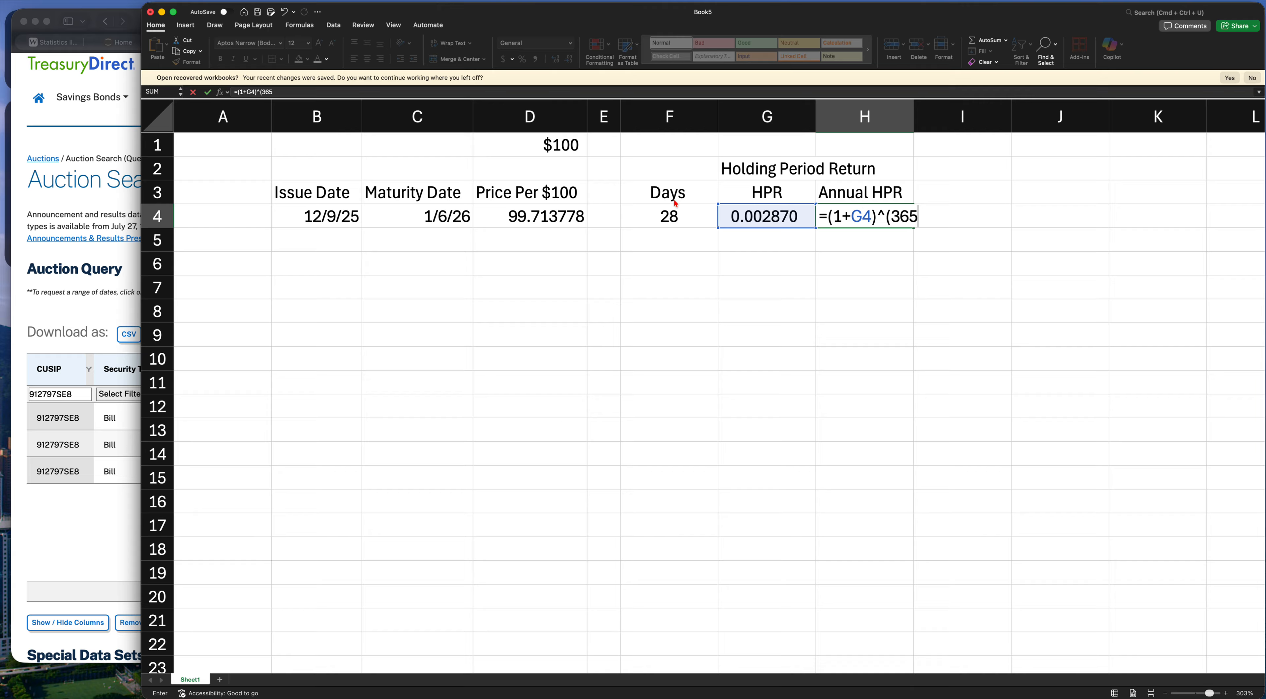
{"action": "type", "text": "/28)-1"}
{"action": "key", "text": "Return"}
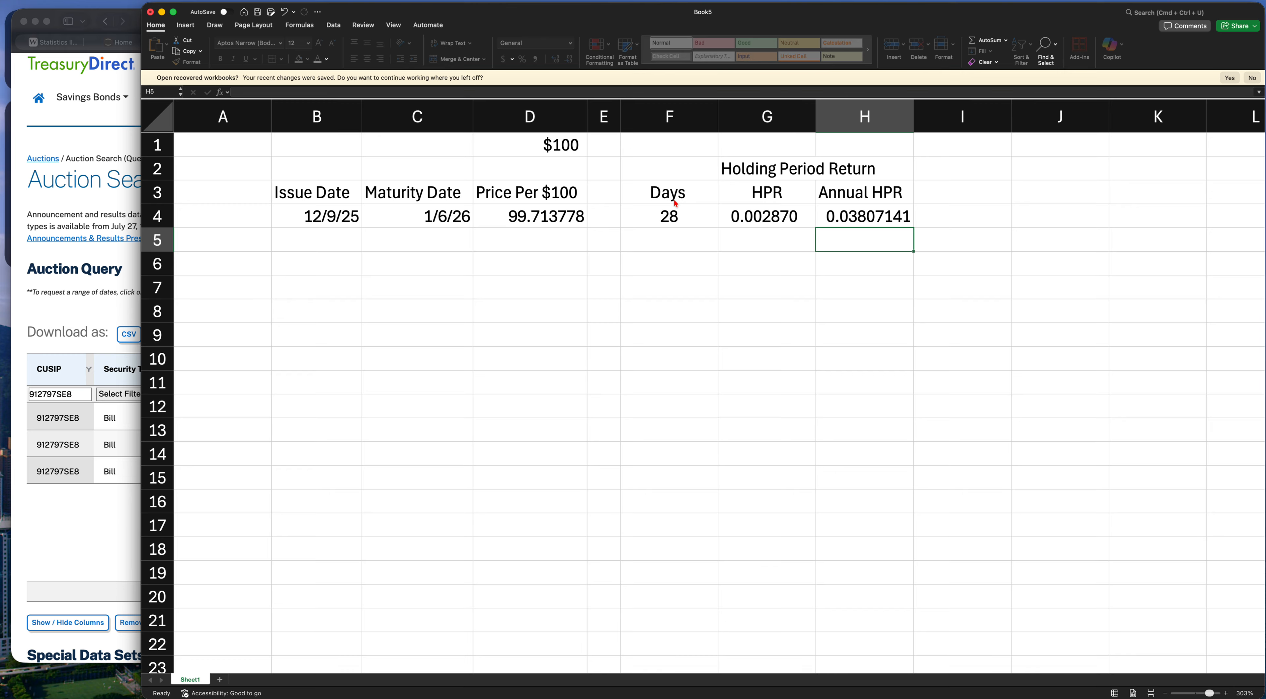
Format the Annual HPR value in H4 as a percentage with two decimal places
{"action": "key", "text": "Up"}
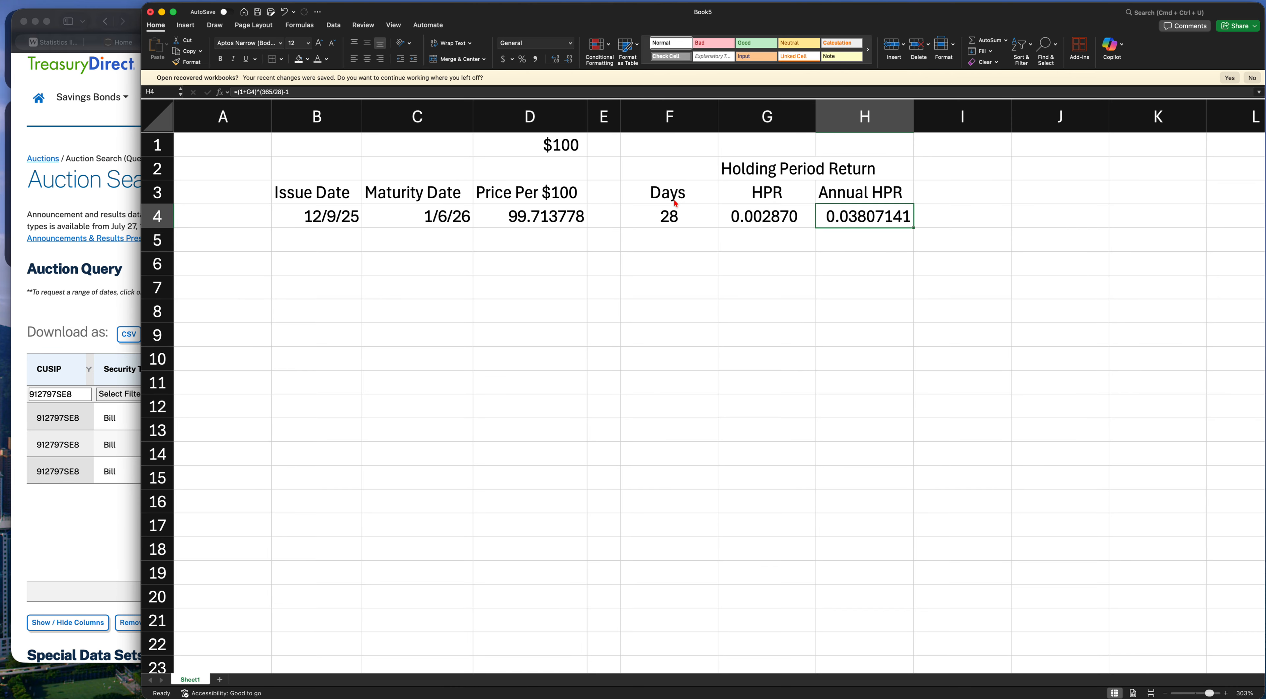
{"action": "key", "text": "ctrl+shift+5"}
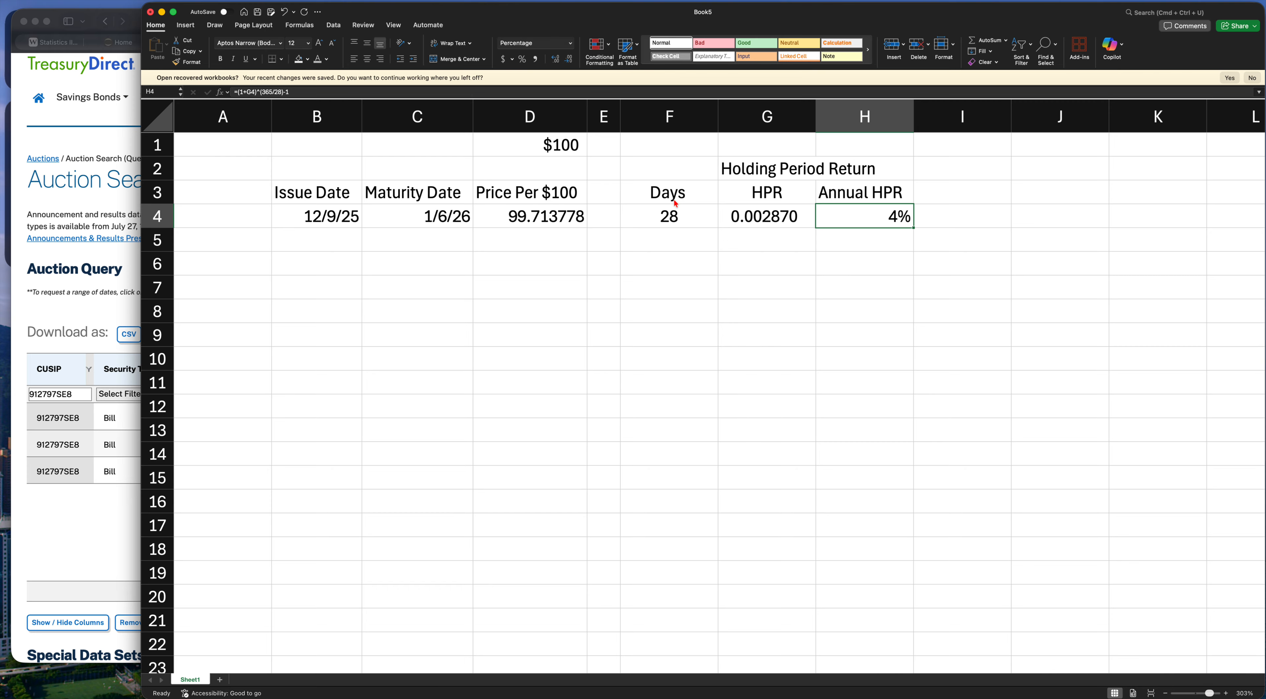
{"action": "key", "text": "alt+h"}
{"action": "key", "text": "0"}
{"action": "key", "text": "alt+h"}
{"action": "key", "text": "0"}
Compare the HPR and Annual HPR results in columns G and H
{"action": "key", "text": "Left"}
{"action": "key", "text": "Left"}
{"action": "key", "text": "Right"}
{"action": "key", "text": "Right"}
{"action": "key", "text": "Up"}
{"action": "key", "text": "Left"}
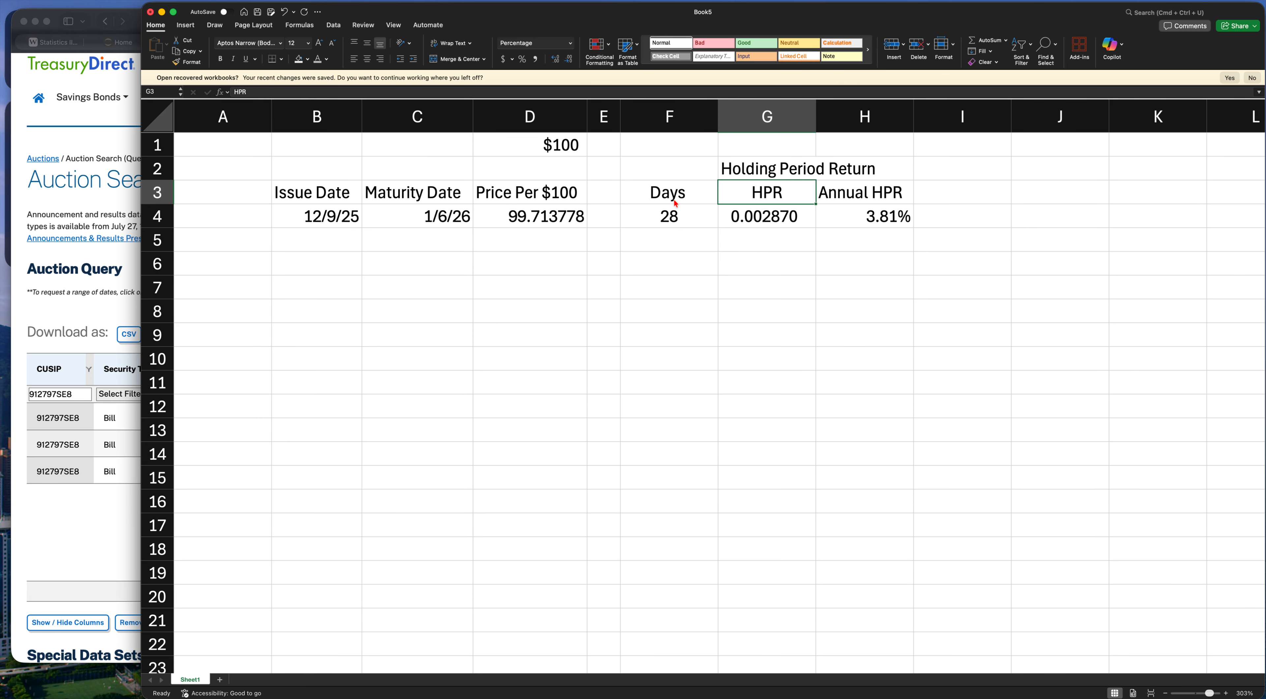
{"action": "key", "text": "Down"}
{"action": "key", "text": "Right"}
{"action": "key", "text": "Up"}
{"action": "key", "text": "Right"}
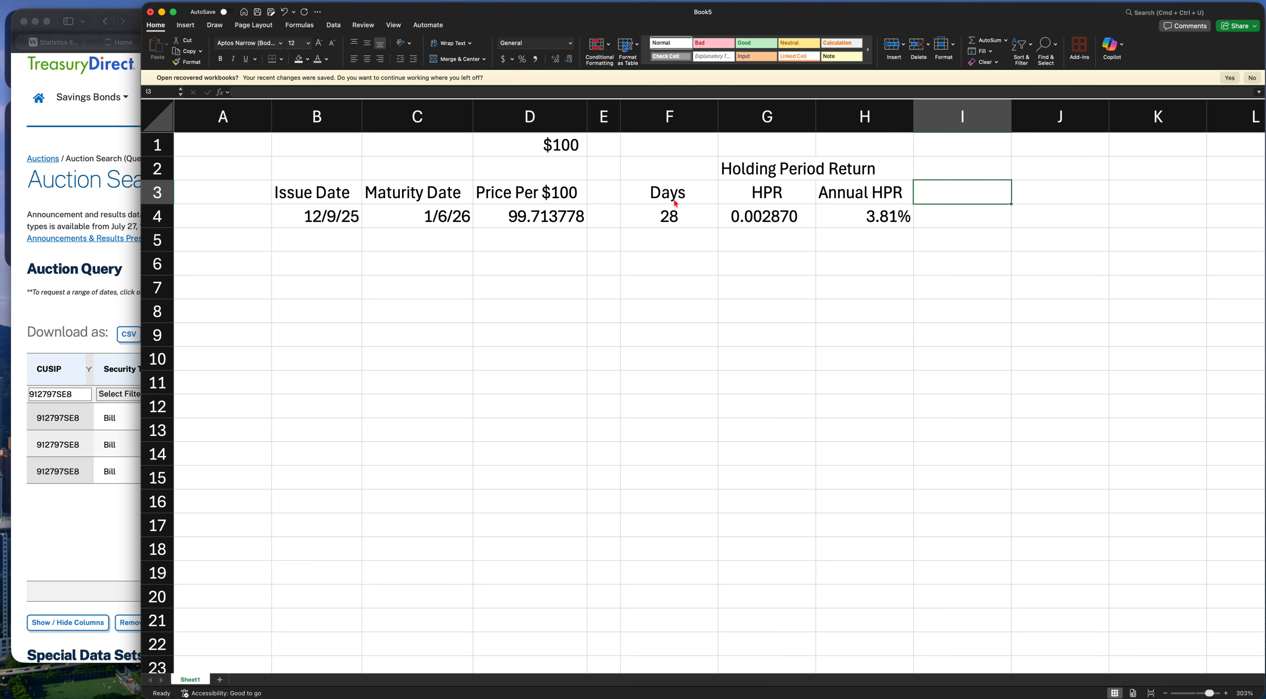
Review the dates and price in B3:D4 along with the Days, HPR and Annual HPR columns
{"action": "key", "text": "Down"}
{"action": "key", "text": "Left"}
{"action": "key", "text": "Left"}
{"action": "key", "text": "Left"}
{"action": "key", "text": "Left"}
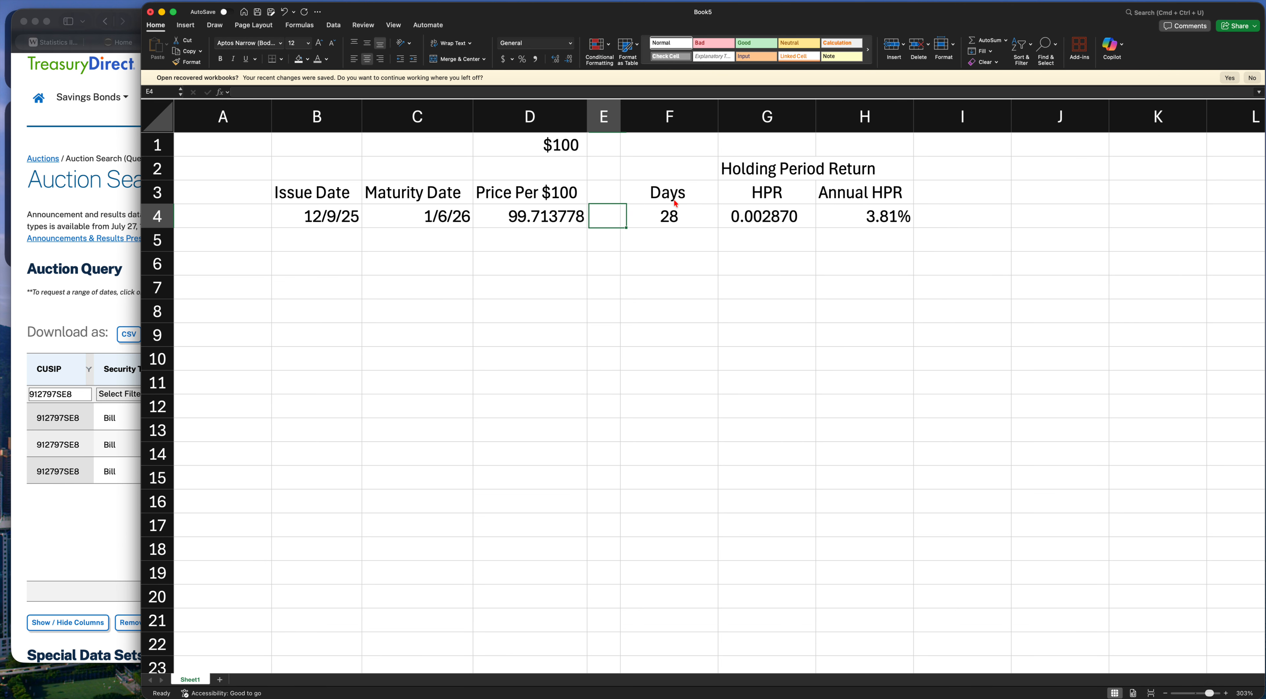
{"action": "key", "text": "Left"}
{"action": "key", "text": "Left"}
{"action": "key", "text": "Left"}
{"action": "key", "text": "Left"}
{"action": "key", "text": "Up"}
{"action": "key", "text": "Right"}
{"action": "key", "text": "shift+Right"}
{"action": "key", "text": "shift+Right"}
{"action": "key", "text": "shift+Down"}
{"action": "key", "text": "shift+Down"}
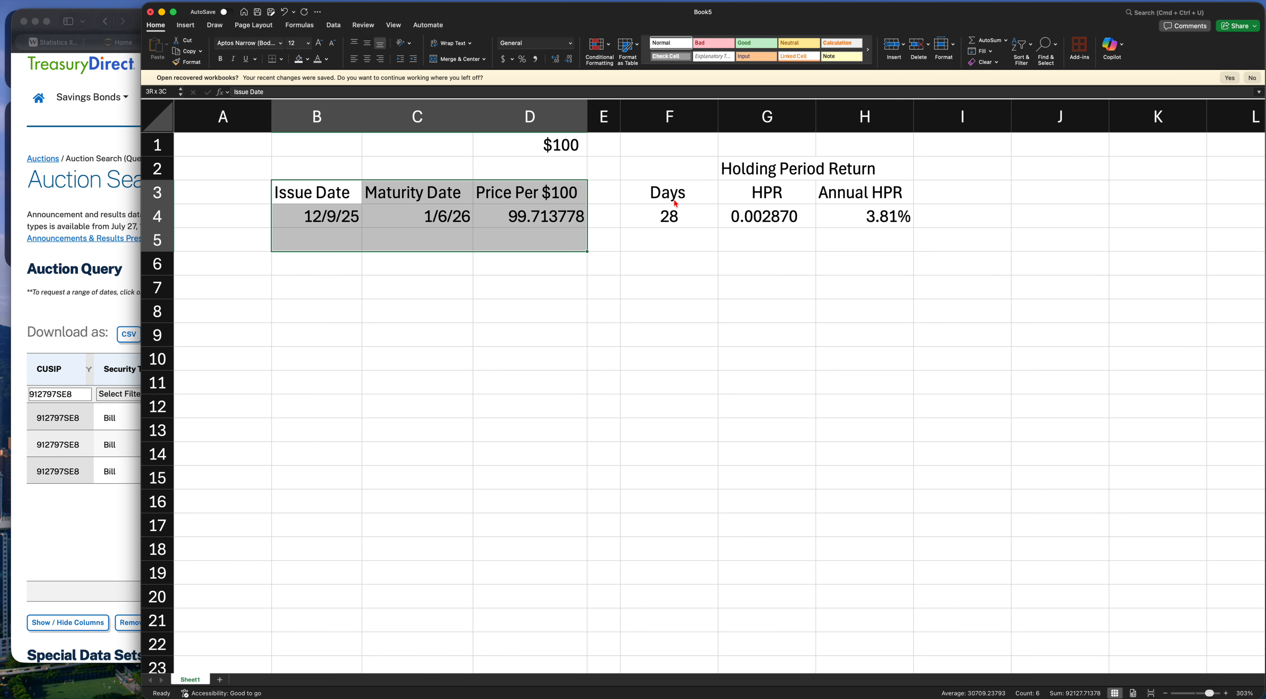
{"action": "key", "text": "shift+Up"}
{"action": "key", "text": "Right"}
{"action": "key", "text": "Right"}
{"action": "key", "text": "Right"}
{"action": "key", "text": "Right"}
{"action": "key", "text": "shift+Down"}
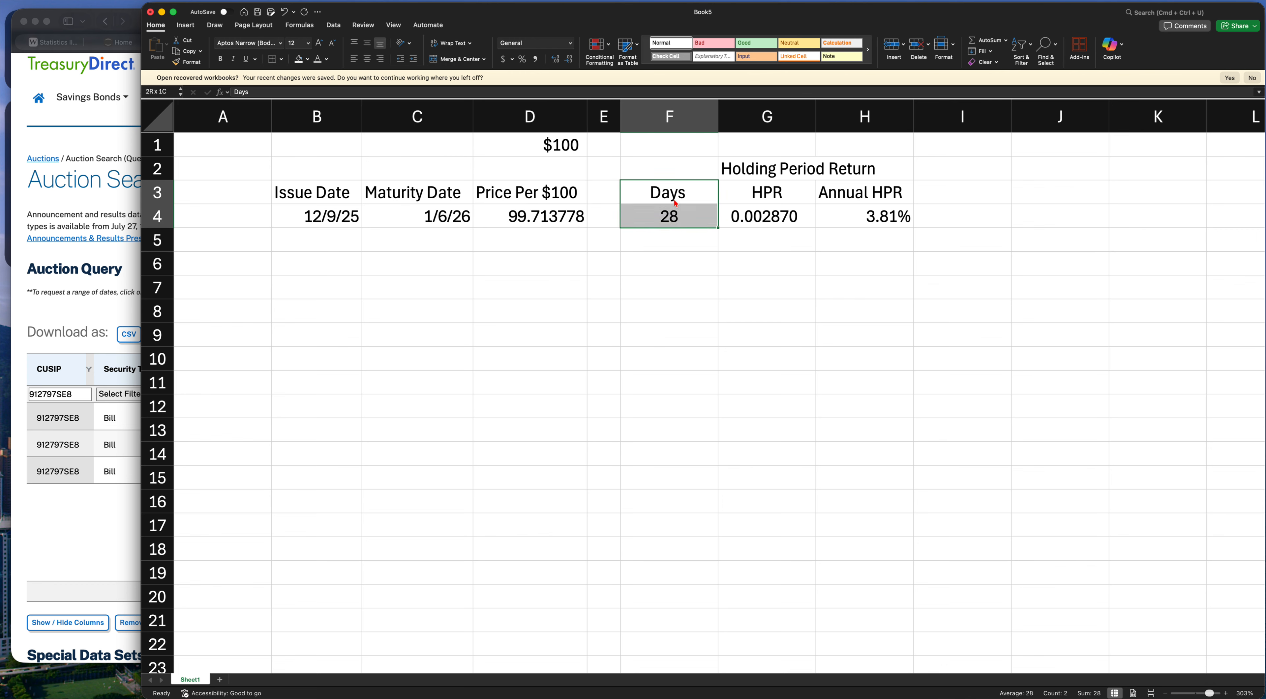
{"action": "key", "text": "Right"}
{"action": "key", "text": "shift+Down"}
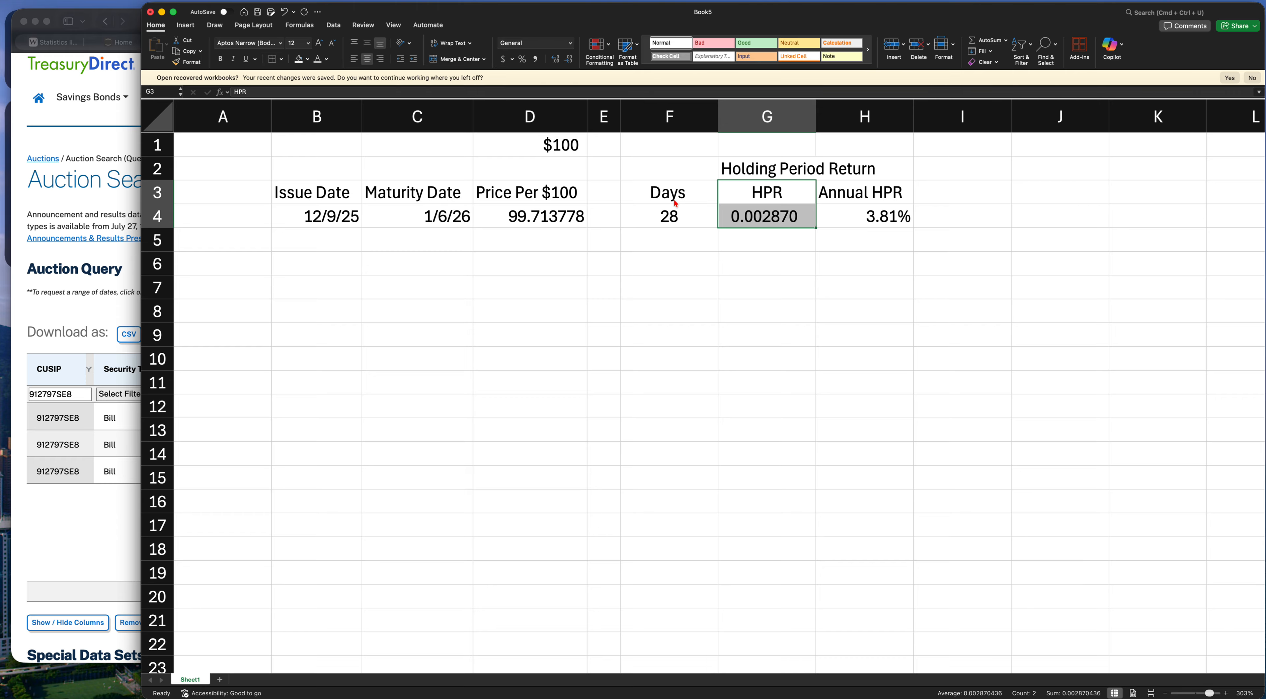
{"action": "key", "text": "Up"}
{"action": "key", "text": "Down"}
{"action": "key", "text": "Down"}
{"action": "key", "text": "Right"}
{"action": "key", "text": "Up"}
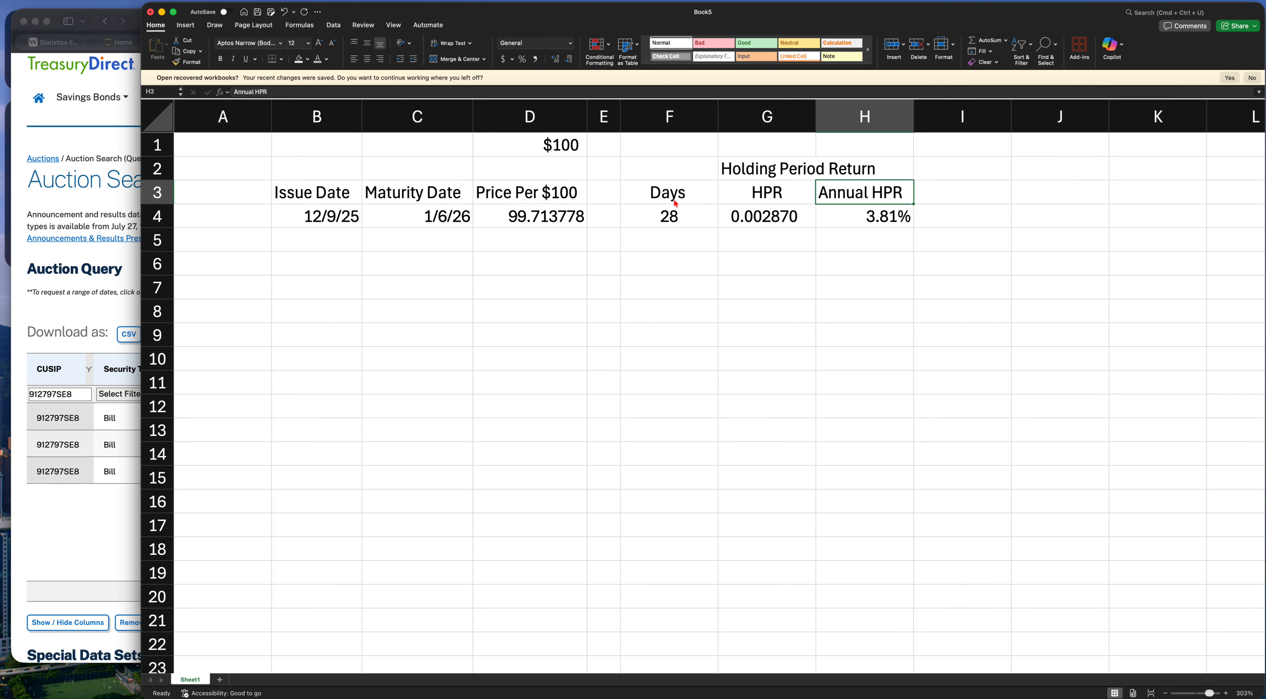
{"action": "key", "text": "shift+Down"}
{"action": "key", "text": "shift+Up"}
{"action": "key", "text": "shift+Down"}
{"action": "key", "text": "Down"}
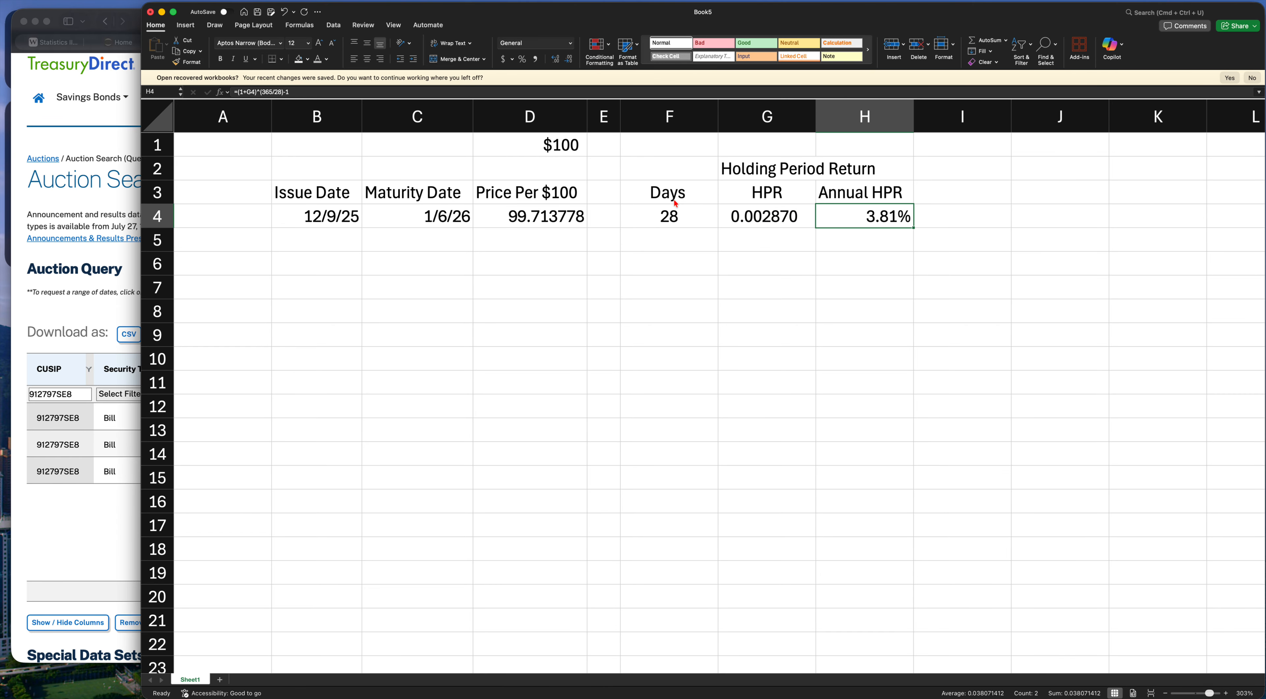
Enter the header Investment in I3 and the amount 10000 in I4
{"action": "key", "text": "Right"}
{"action": "key", "text": "Up"}
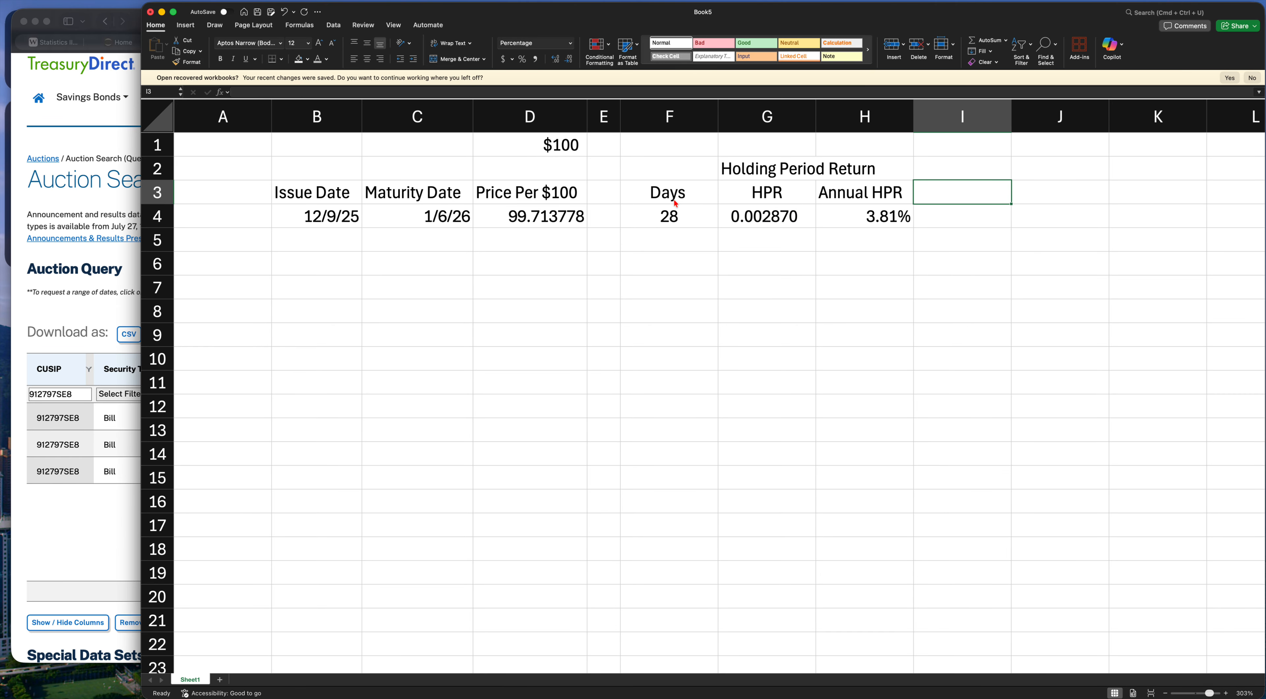
{"action": "type", "text": "Investment"}
{"action": "key", "text": "Return"}
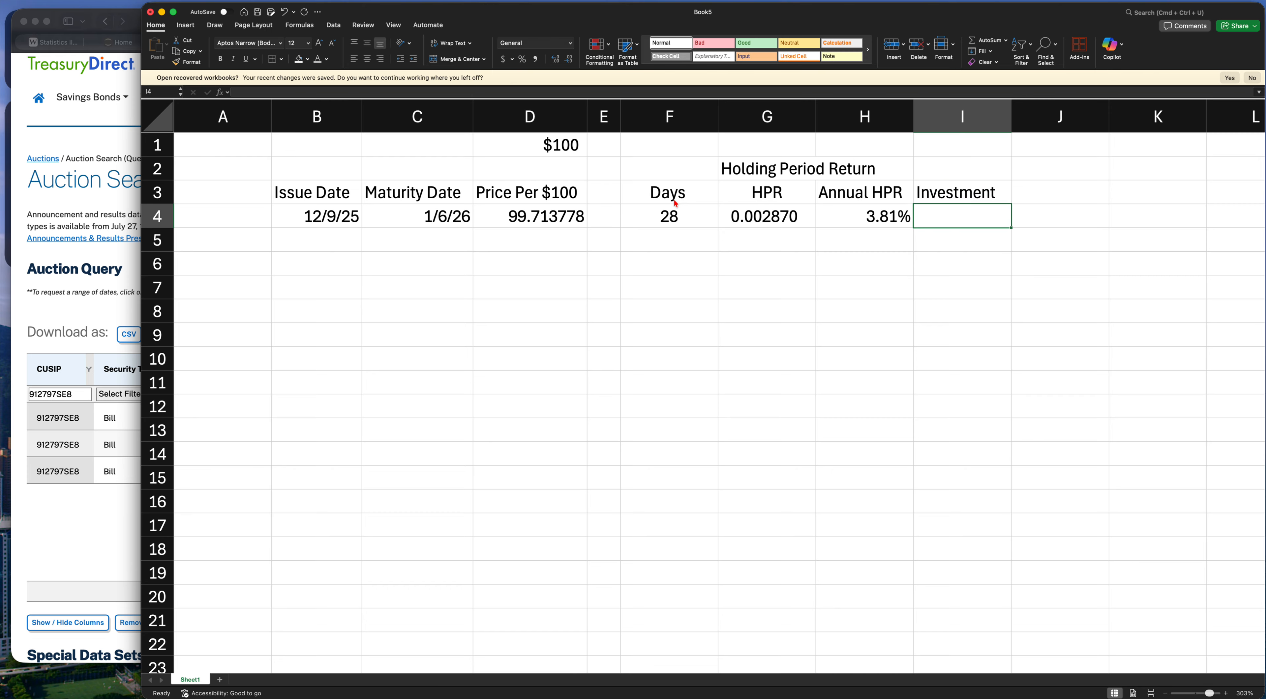
{"action": "type", "text": "10000"}
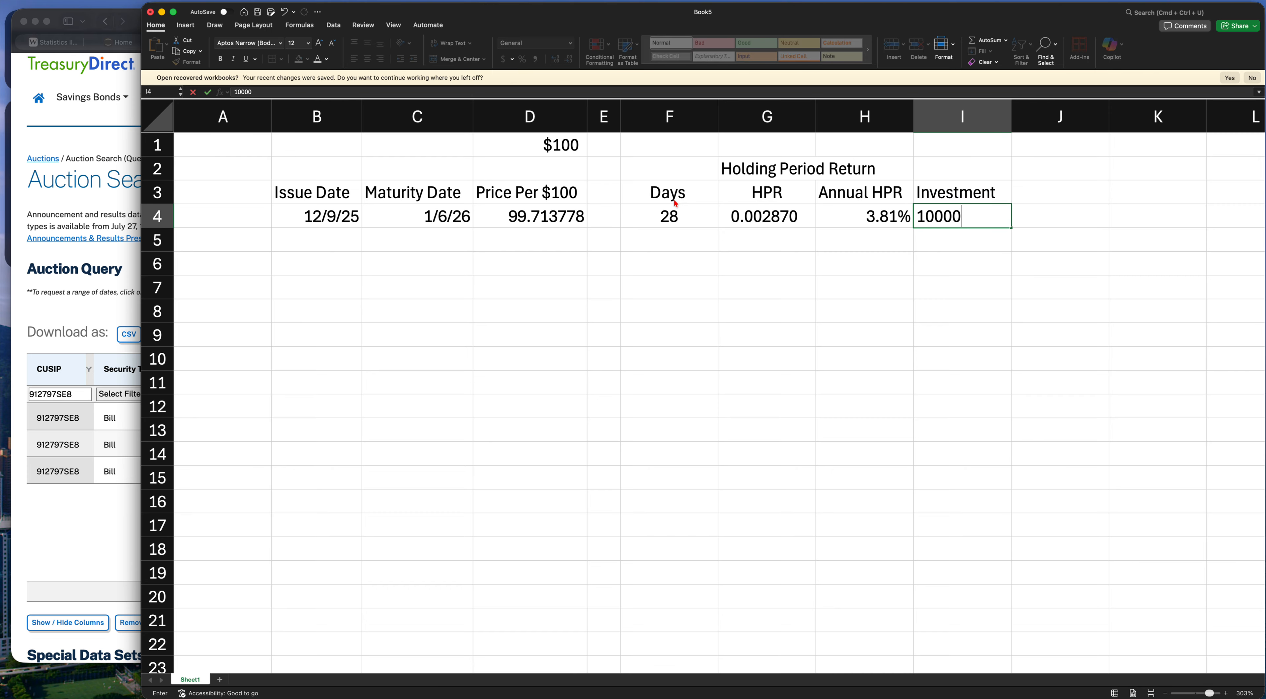
{"action": "key", "text": "Return"}
Format the Investment cells I4:I7 as numbers with a thousands separator and no decimal places
{"action": "key", "text": "Up"}
{"action": "key", "text": "shift+Down"}
{"action": "key", "text": "shift+Down"}
{"action": "key", "text": "shift+Down"}
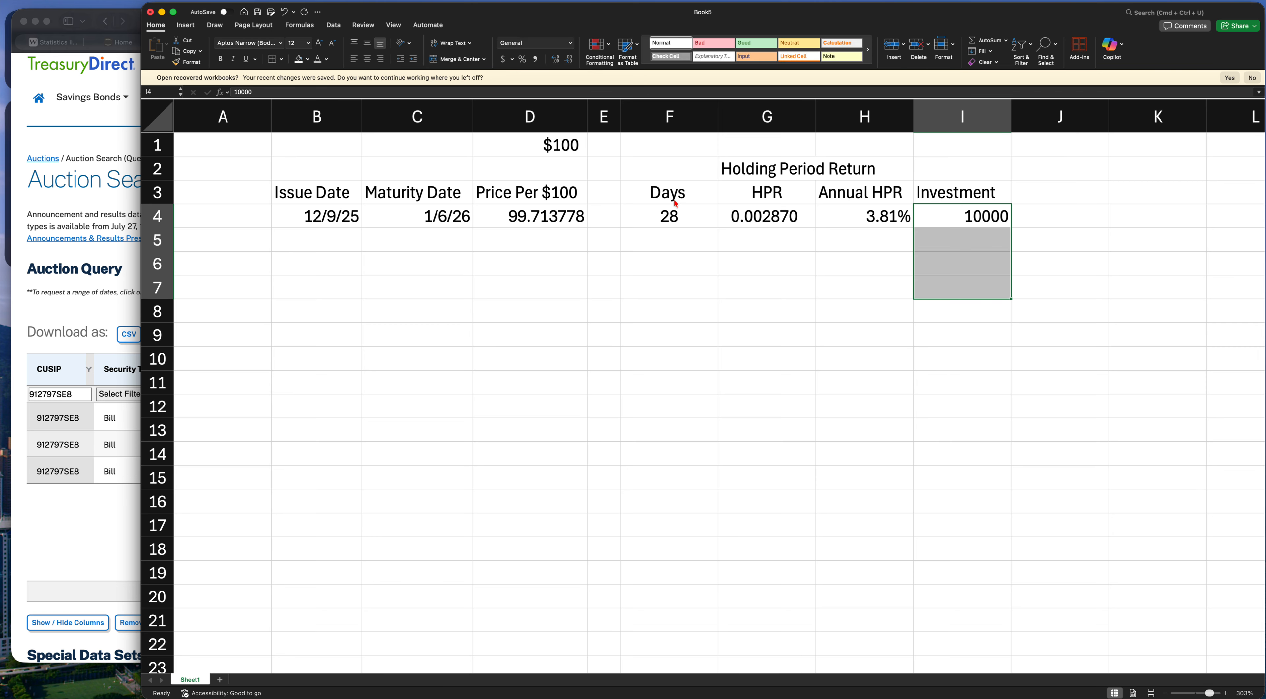
{"action": "key", "text": "ctrl+shift+1"}
{"action": "key", "text": "alt+h"}
{"action": "key", "text": "9"}
{"action": "key", "text": "alt+h"}
{"action": "key", "text": "9"}
Center the Investment header and its amount in I3:I4
{"action": "key", "text": "Up"}
{"action": "key", "text": "Up"}
{"action": "key", "text": "Down"}
{"action": "key", "text": "shift+Down"}
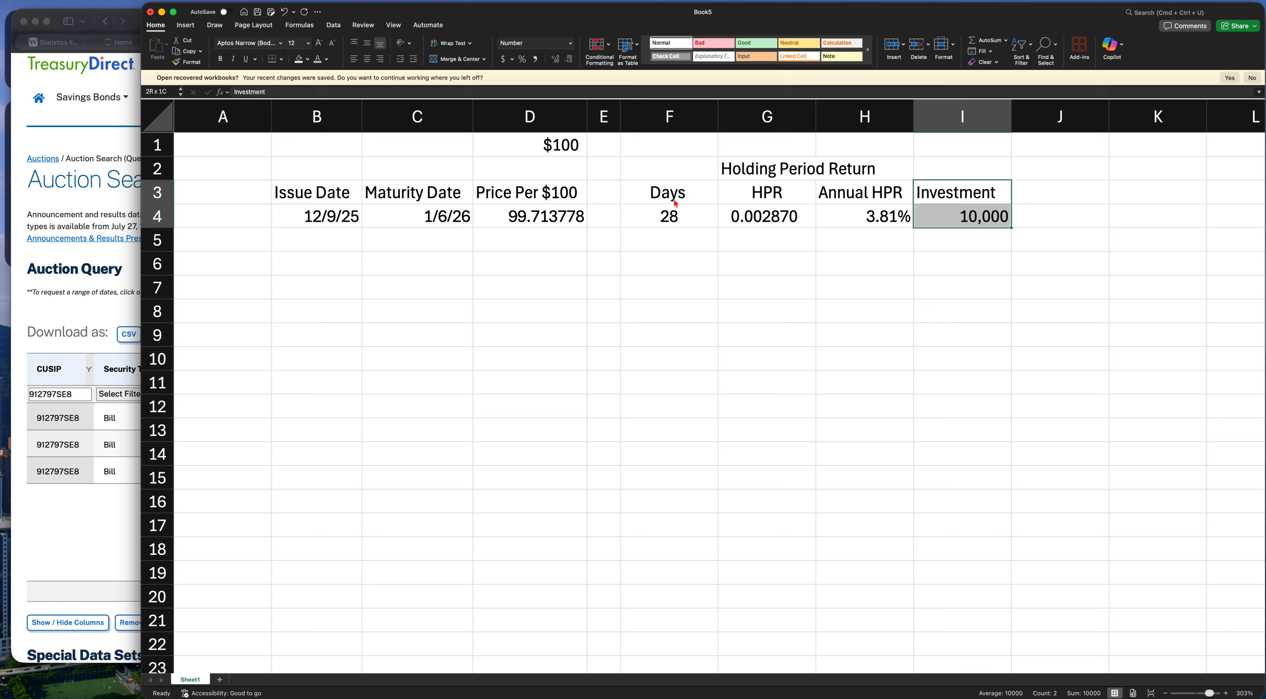
{"action": "key", "text": "super+e"}
Enter the header Cost in J3
{"action": "key", "text": "Right"}
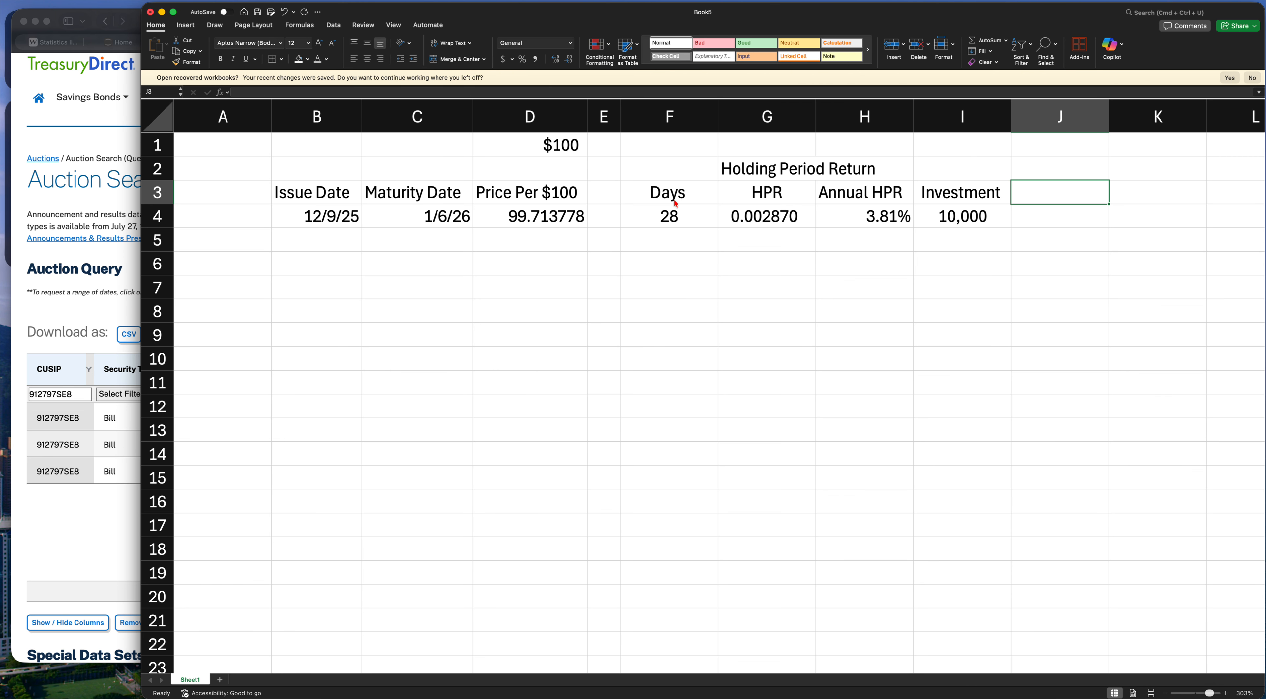
{"action": "type", "text": "Cost"}
{"action": "key", "text": "Return"}
Calculate the cost in J4 with the formula +I4*(D4/100)
{"action": "type", "text": "+"}
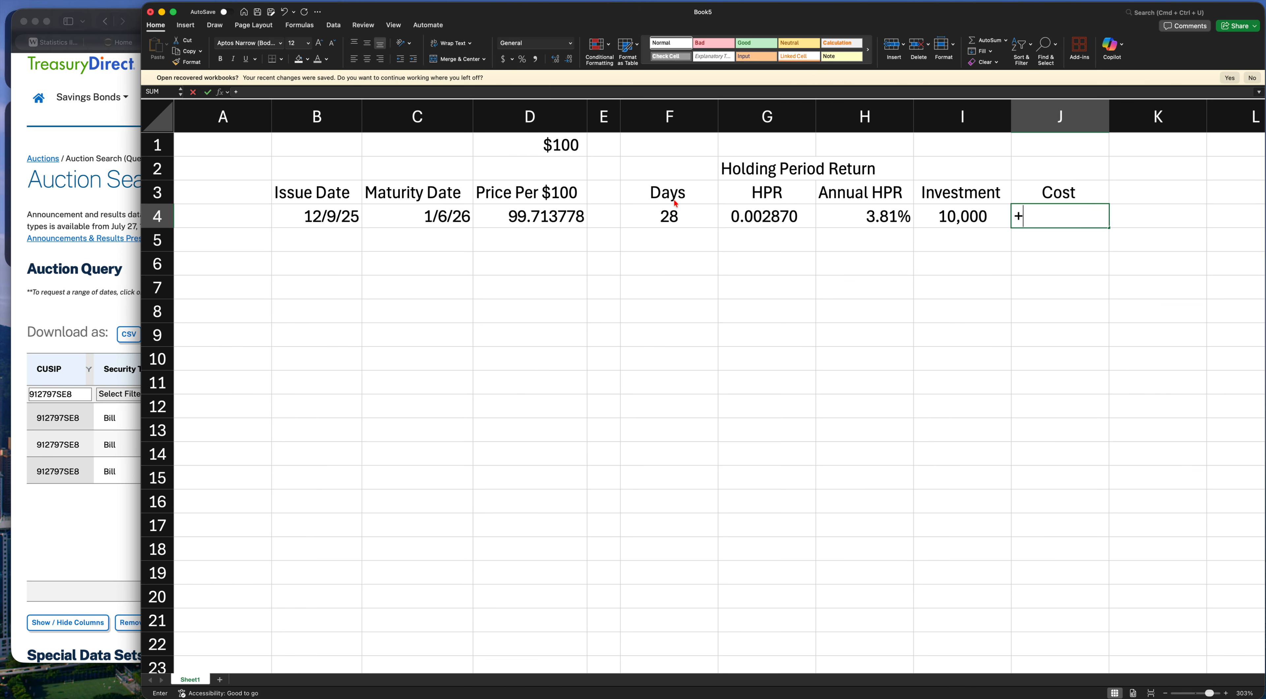
{"action": "key", "text": "Left"}
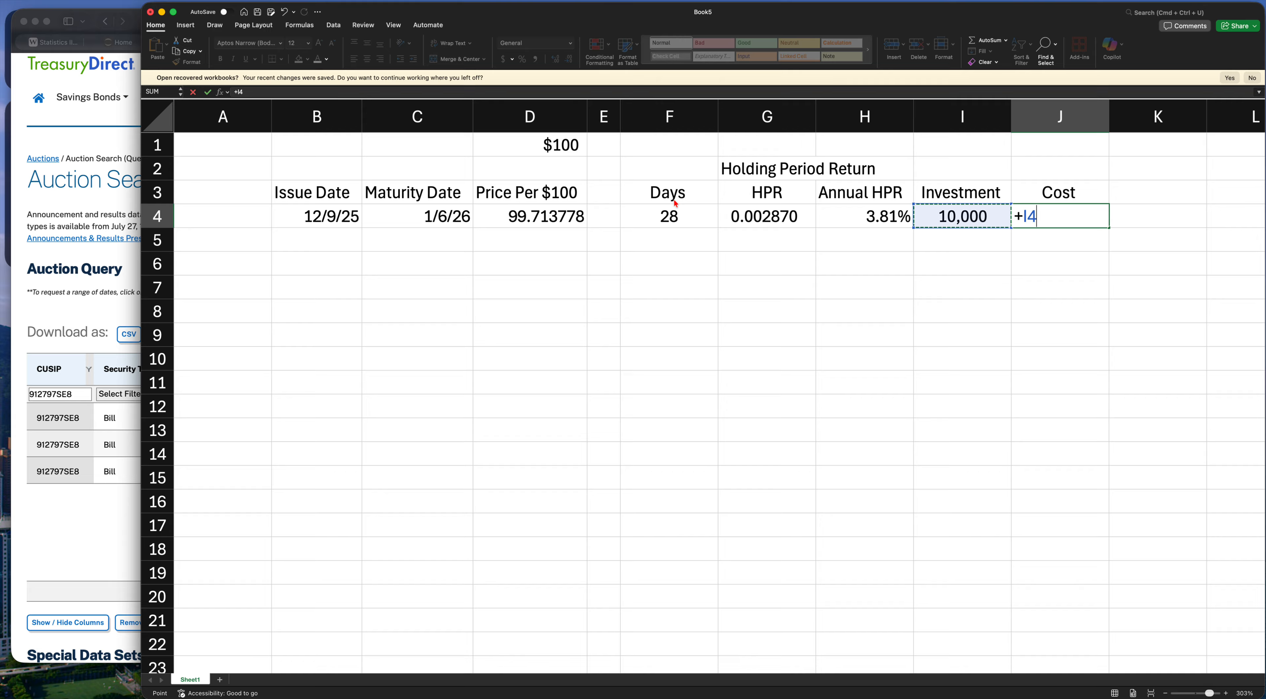
{"action": "type", "text": "*"}
{"action": "left_click", "coordinate": [675, 204]}
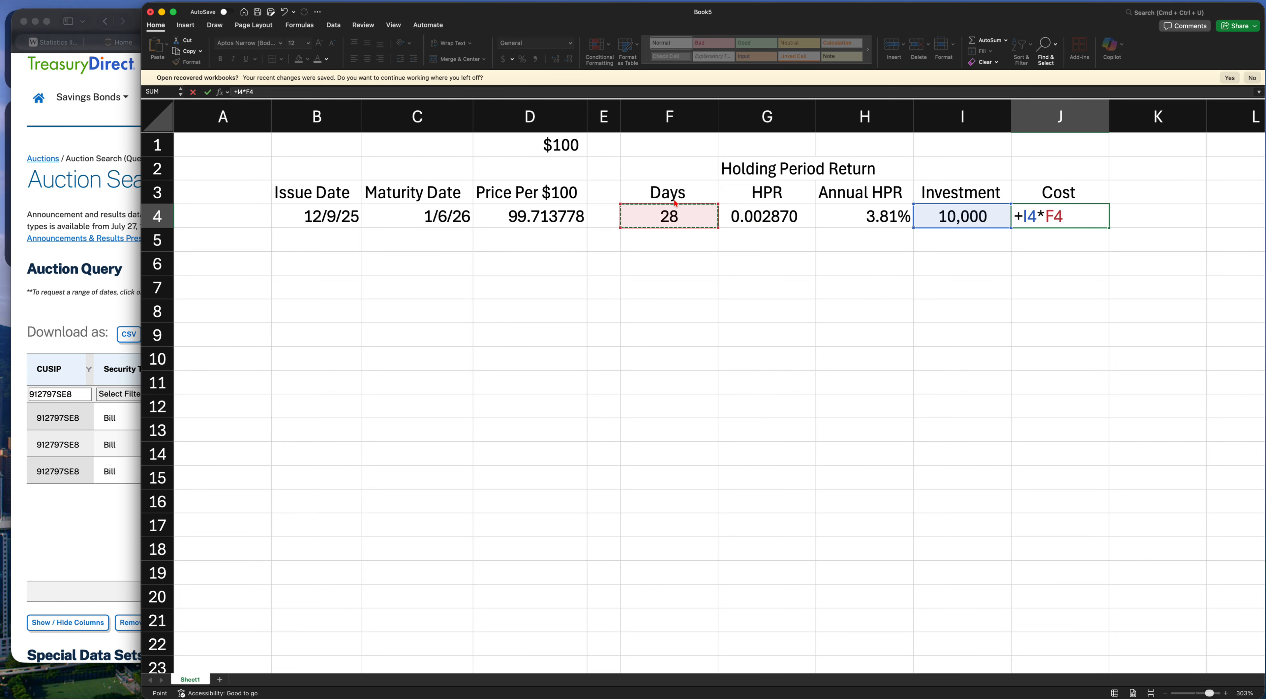
{"action": "key", "text": "BackSpace"}
{"action": "key", "text": "BackSpace"}
{"action": "type", "text": "("}
{"action": "key", "text": "Left"}
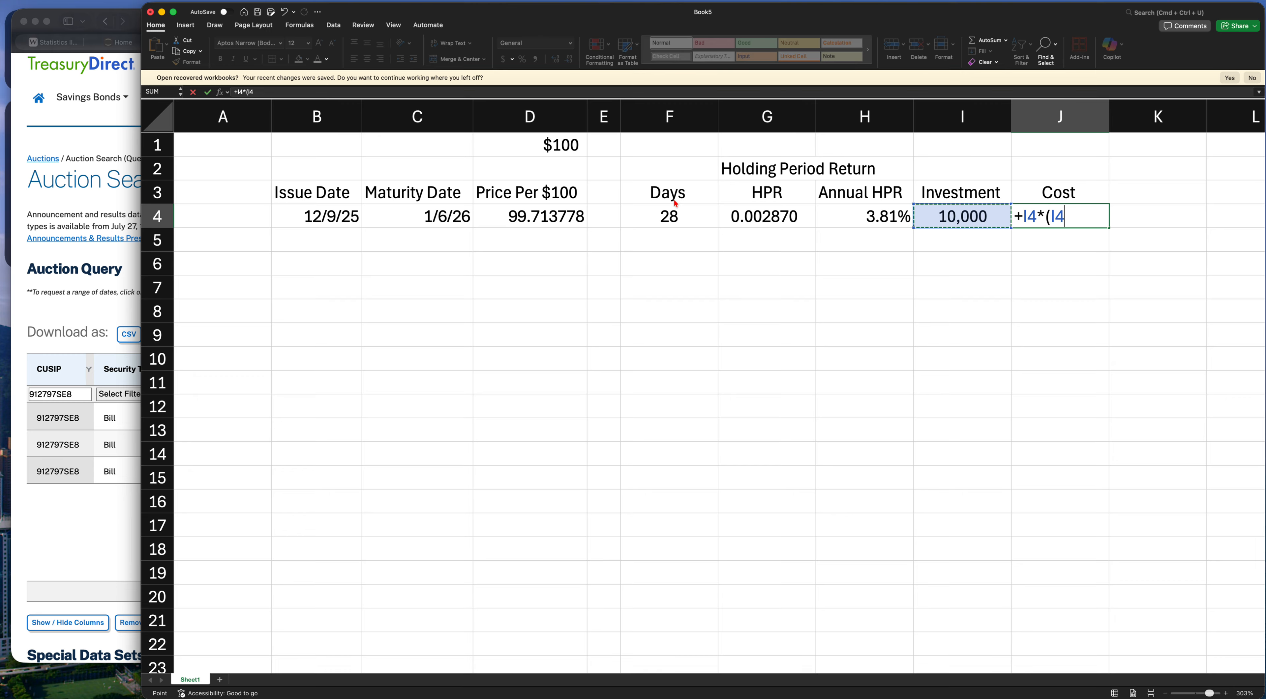
{"action": "key", "text": "Left"}
{"action": "key", "text": "Left"}
{"action": "key", "text": "Left"}
{"action": "key", "text": "Left"}
{"action": "key", "text": "Left"}
{"action": "type", "text": "/100"}
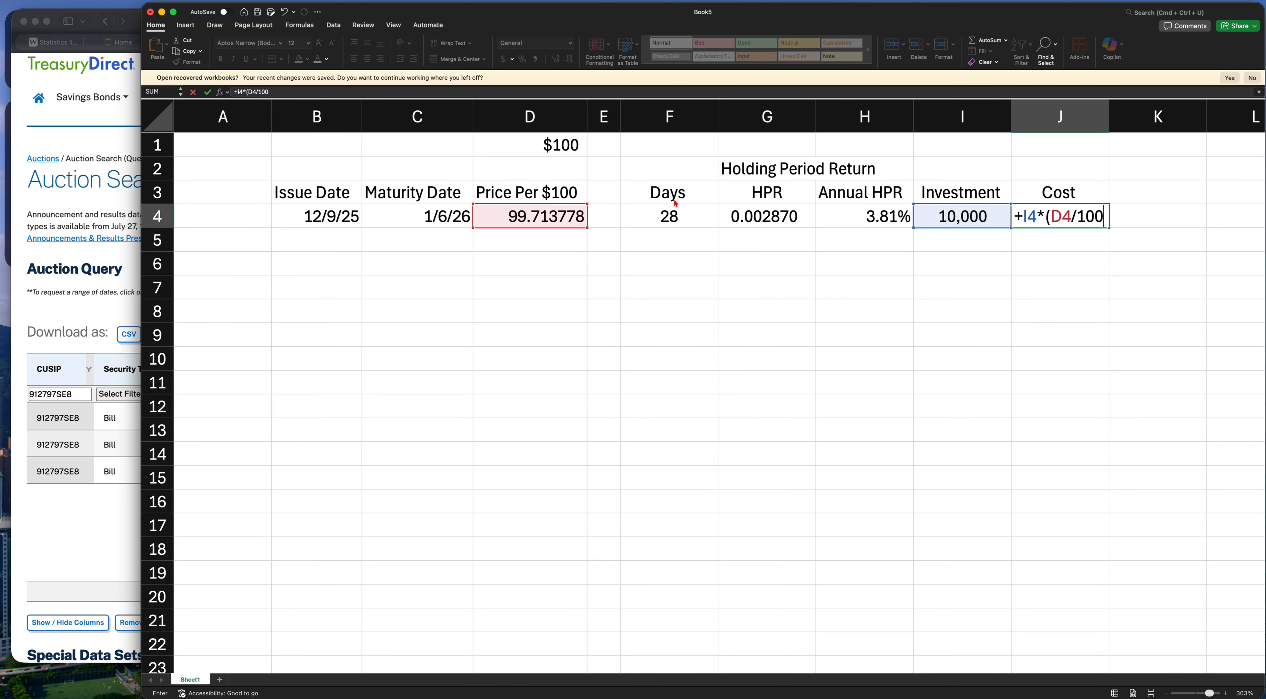
{"action": "type", "text": ")"}
{"action": "key", "text": "Return"}
Format the Cost value in J4 as a number with a thousands separator and no decimal places
{"action": "key", "text": "Up"}
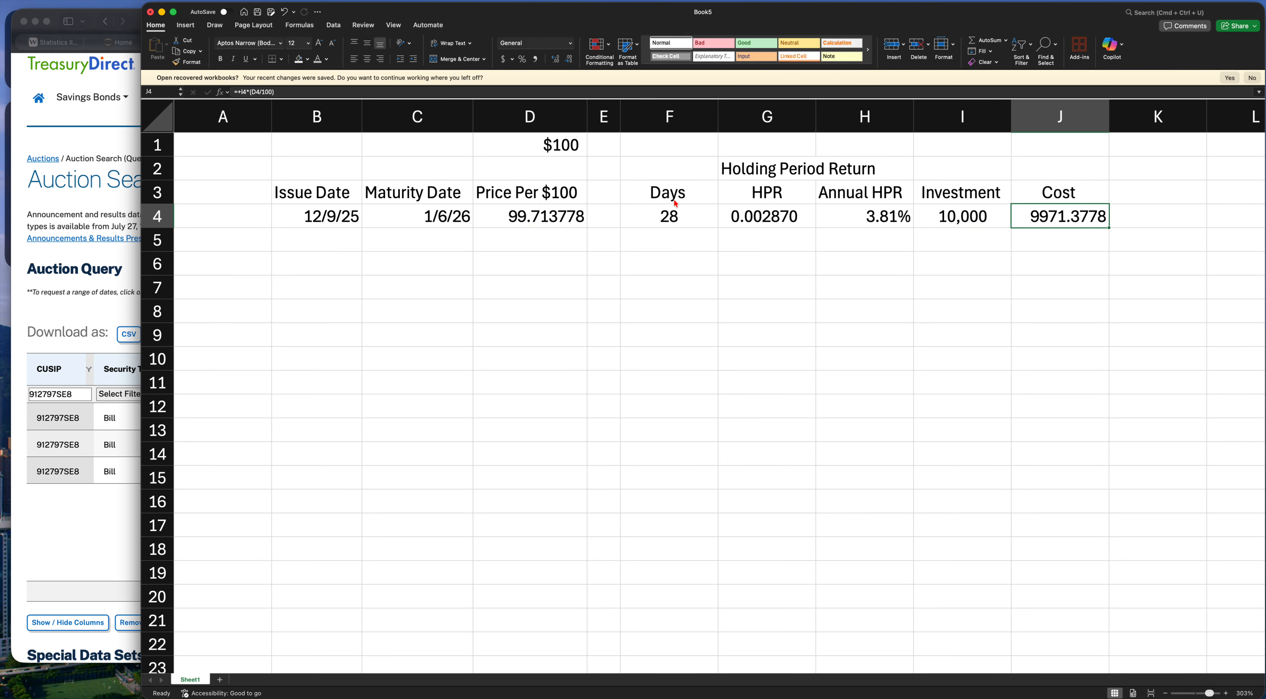
{"action": "key", "text": "shift+Down"}
{"action": "key", "text": "shift+Down"}
{"action": "key", "text": "shift+Down"}
{"action": "key", "text": "shift+Down"}
{"action": "key", "text": "shift+Down"}
{"action": "key", "text": "ctrl+shift+1"}
{"action": "key", "text": "alt+h"}
{"action": "key", "text": "9"}
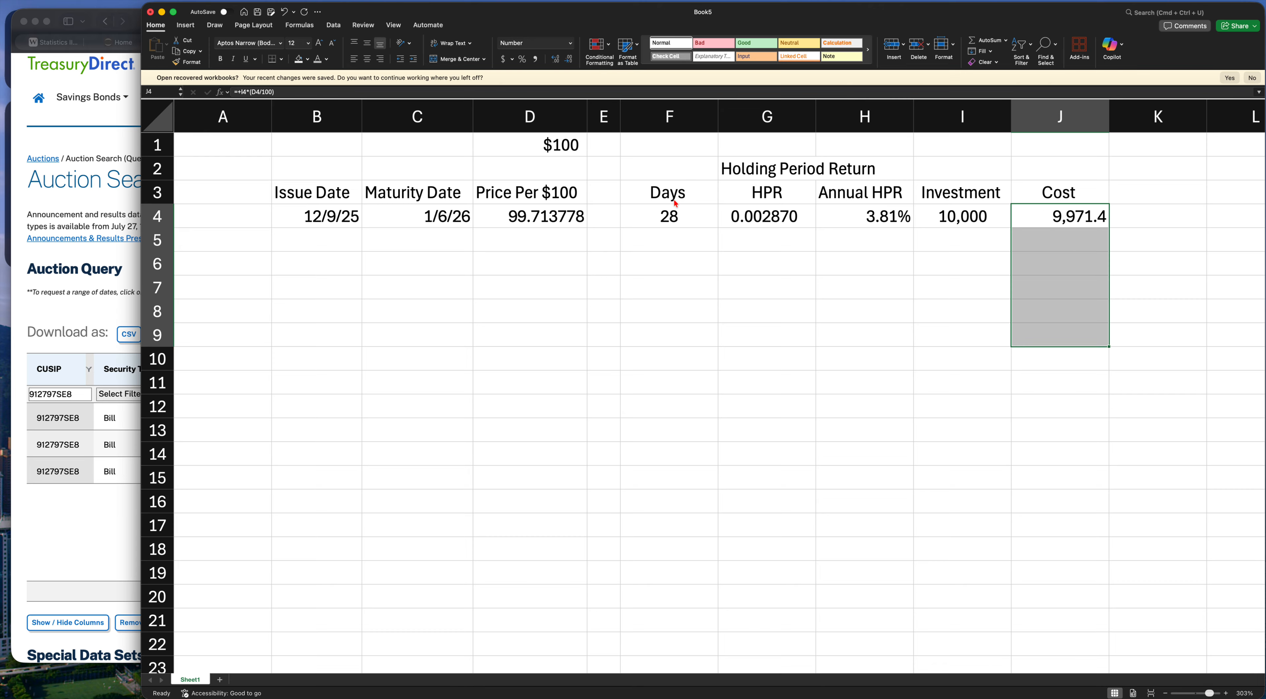
{"action": "key", "text": "shift+Up"}
{"action": "key", "text": "shift+Up"}
{"action": "key", "text": "shift+Up"}
{"action": "key", "text": "shift+Up"}
{"action": "key", "text": "shift+Up"}
{"action": "key", "text": "alt+h"}
{"action": "key", "text": "9"}
Inspect the Cost formula in J4 and the cells it references
{"action": "key", "text": "F2"}
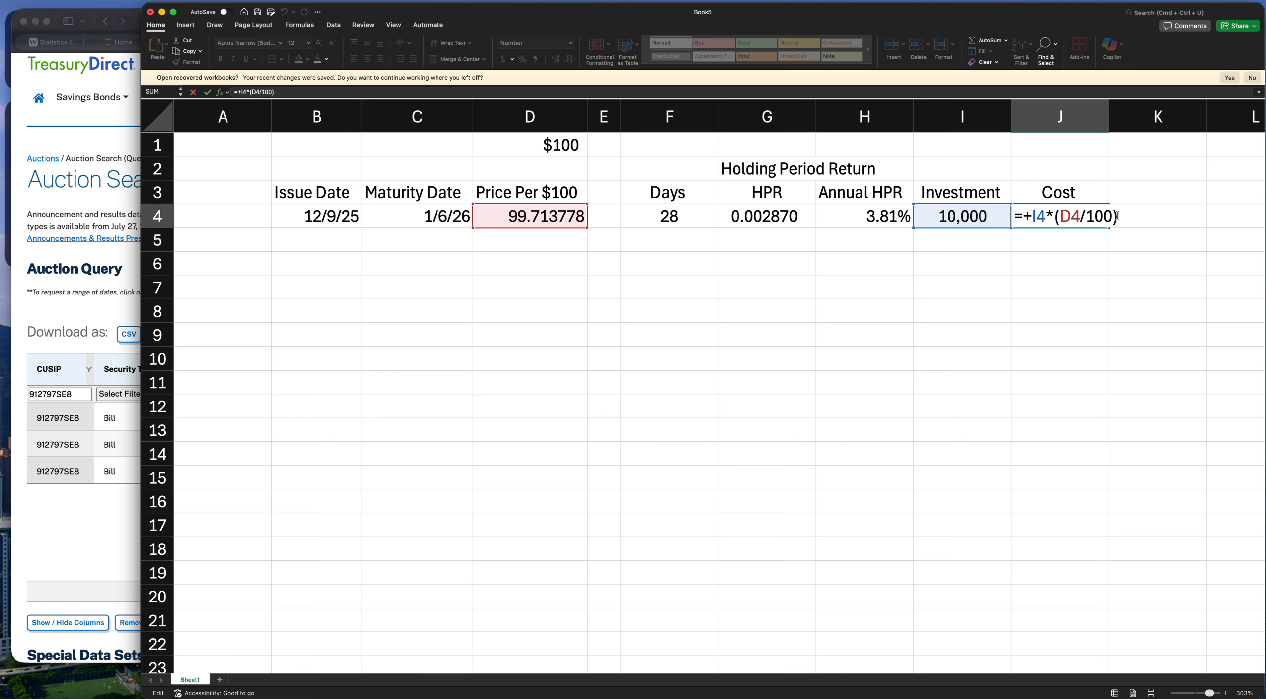
{"action": "key", "text": "Escape"}
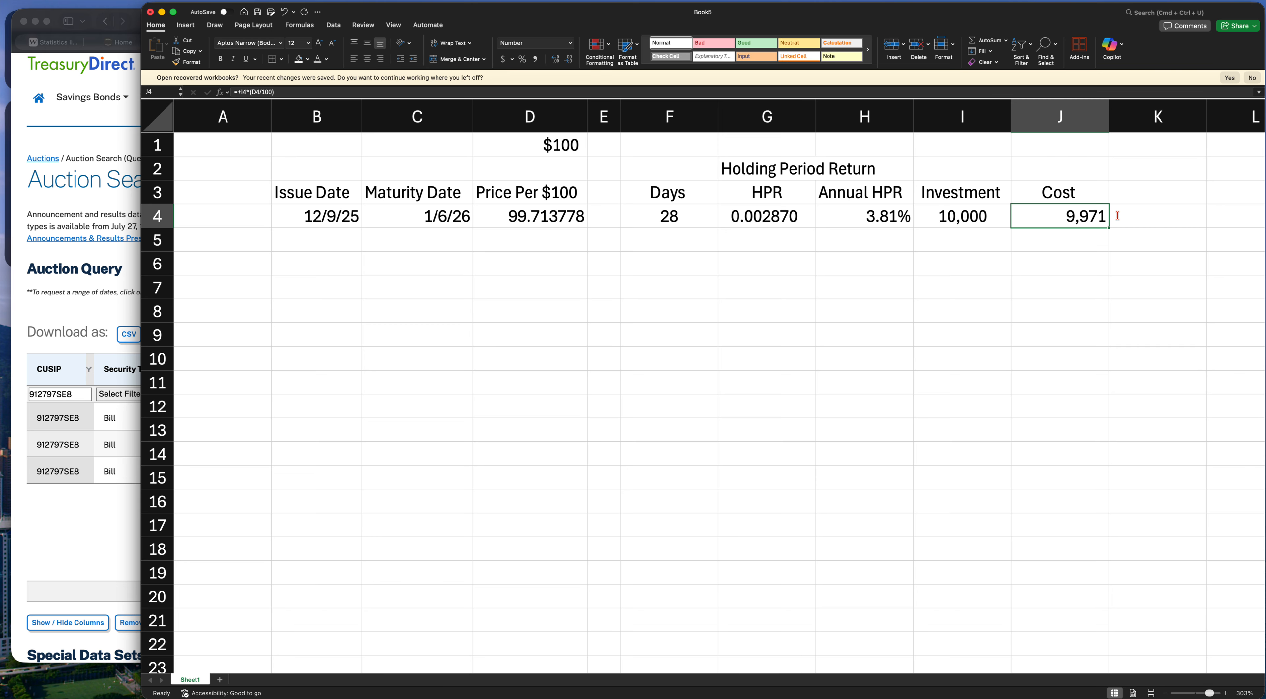
Enter the header Profit in K3
{"action": "key", "text": "Up"}
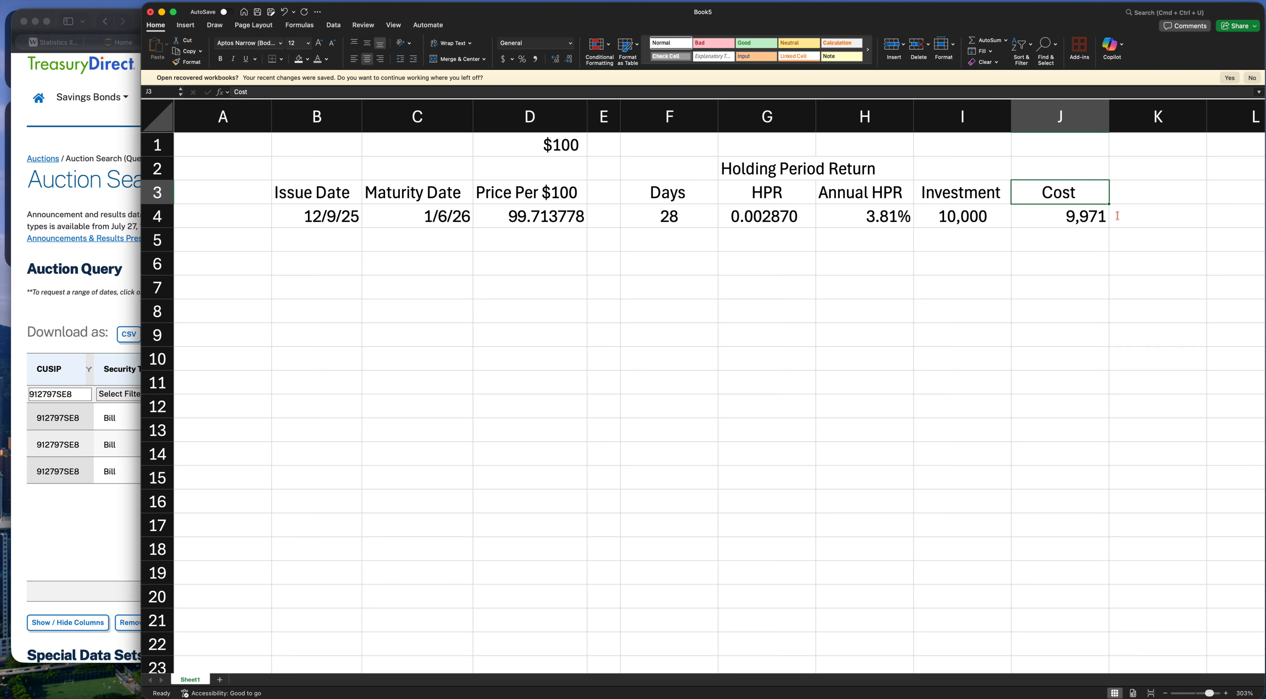
{"action": "key", "text": "Right"}
{"action": "type", "text": "Prodfit"}
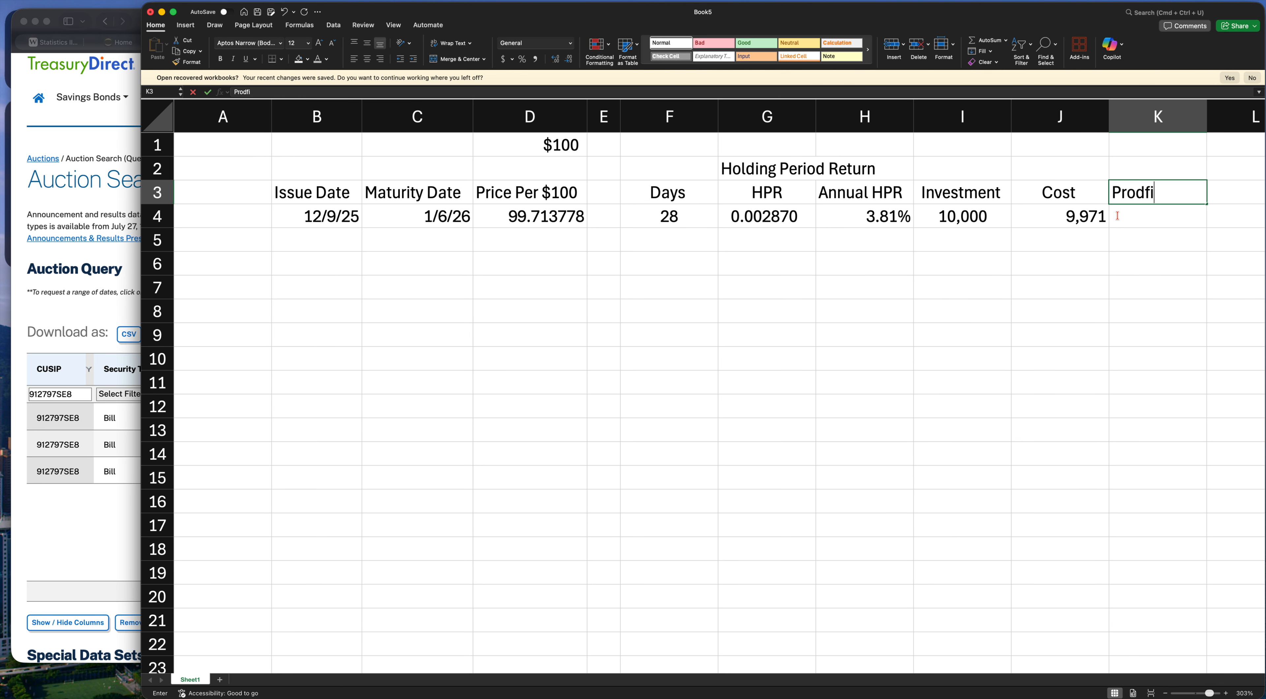
{"action": "key", "text": "Return"}
{"action": "key", "text": "Up"}
{"action": "type", "text": "Profit"}
{"action": "key", "text": "Return"}
Calculate the profit in K4 as Investment minus Cost with the formula +I4-J4
{"action": "type", "text": "+"}
{"action": "key", "text": "Left"}
{"action": "key", "text": "Left"}
{"action": "type", "text": "-"}
{"action": "key", "text": "Left"}
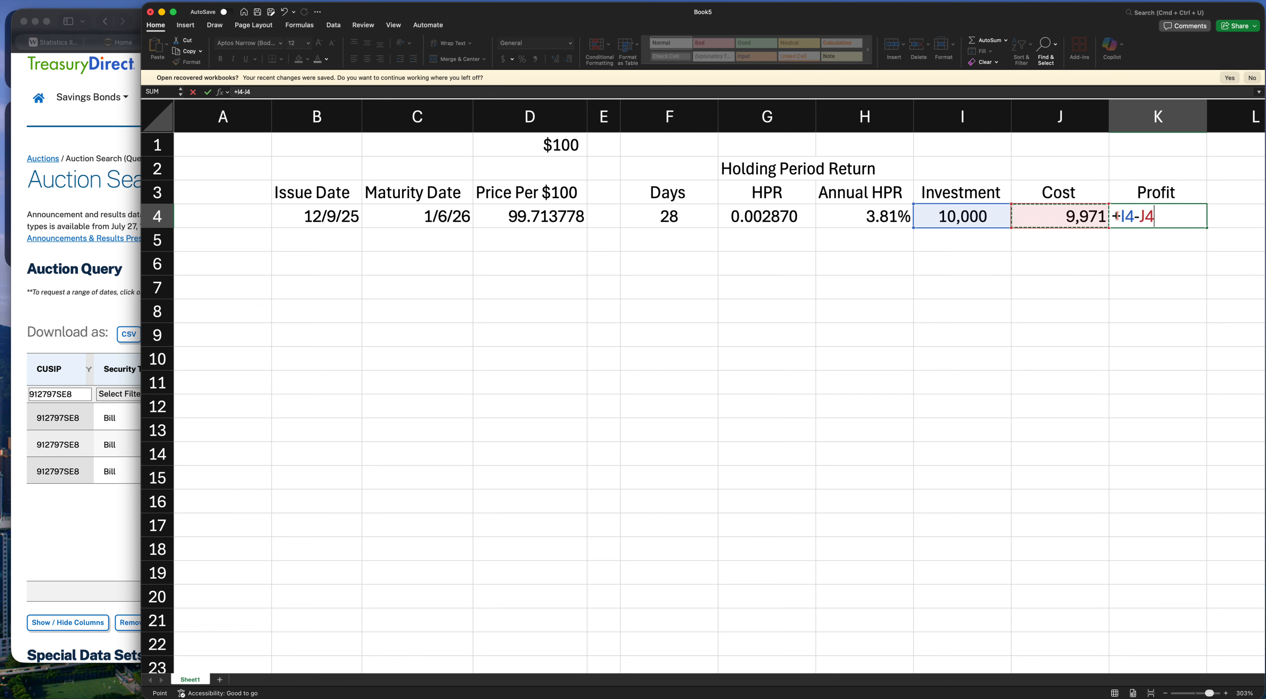
{"action": "key", "text": "Return"}
Center the Investment, Cost and Profit headers and values in I3:K4
{"action": "key", "text": "Up"}
{"action": "key", "text": "Up"}
{"action": "key", "text": "Left"}
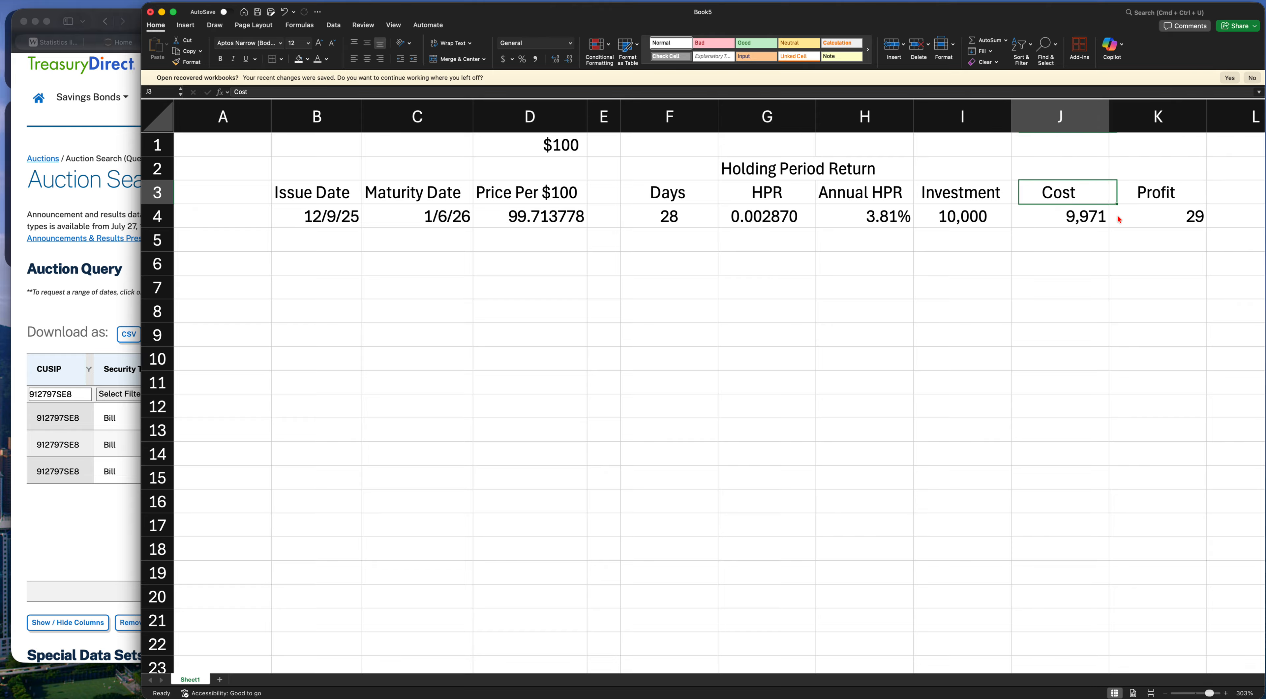
{"action": "key", "text": "Left"}
{"action": "key", "text": "shift+Right"}
{"action": "key", "text": "shift+Right"}
{"action": "key", "text": "shift+Down"}
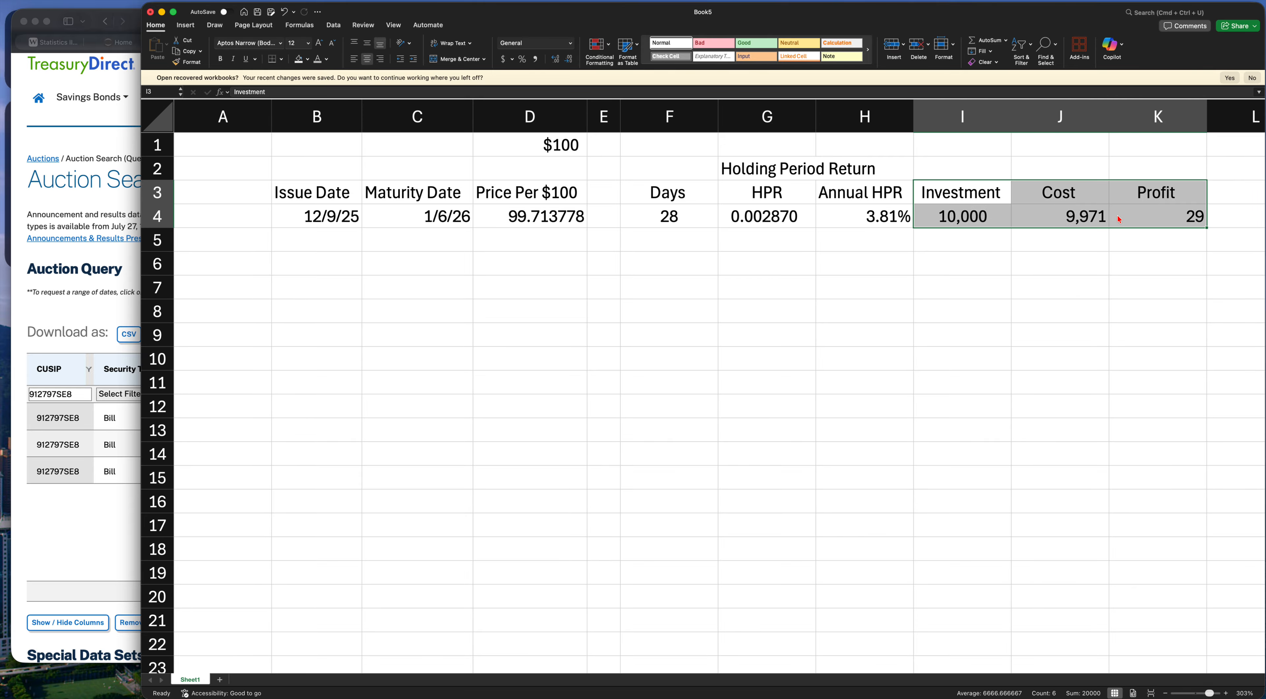
{"action": "key", "text": "super+e"}
Try showing the Profit value in K4 with two decimal places
{"action": "key", "text": "Right"}
{"action": "key", "text": "Down"}
{"action": "key", "text": "Right"}
{"action": "key", "text": "ctrl+shift+1"}
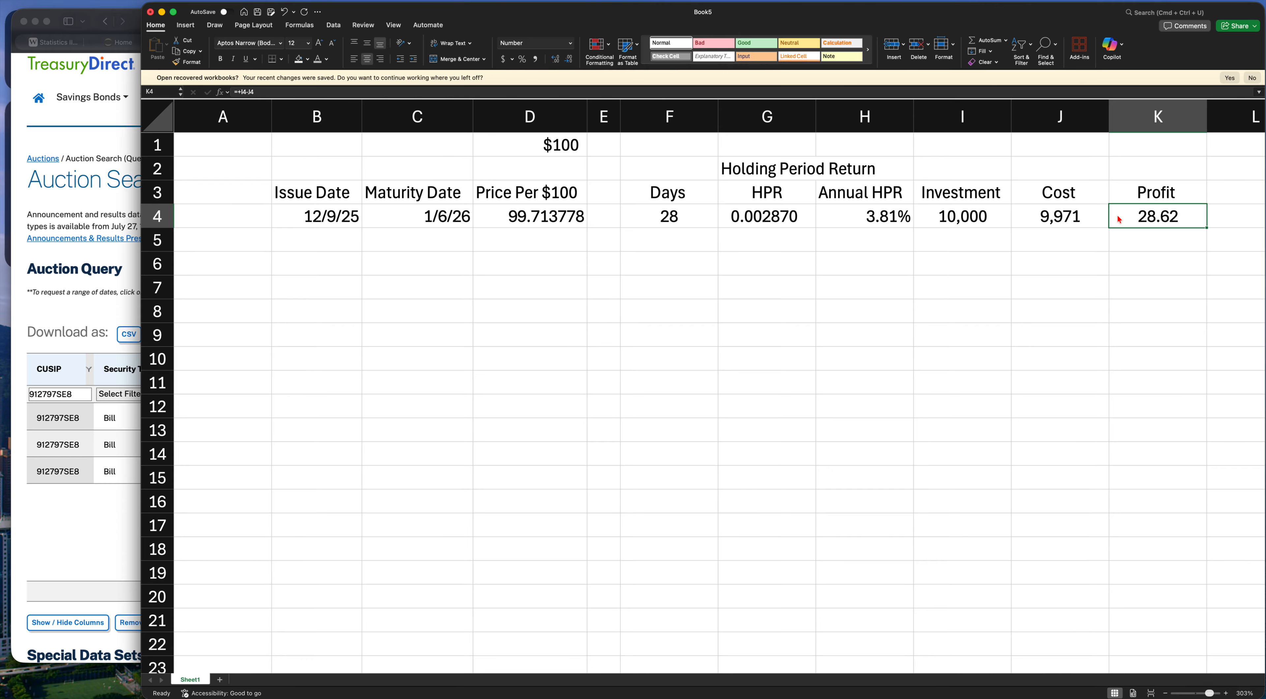
{"action": "key", "text": "super+y"}
{"action": "key", "text": "super+z"}
{"action": "key", "text": "super+z"}
{"action": "key", "text": "super+z"}
{"action": "key", "text": "Up"}
{"action": "key", "text": "Right"}
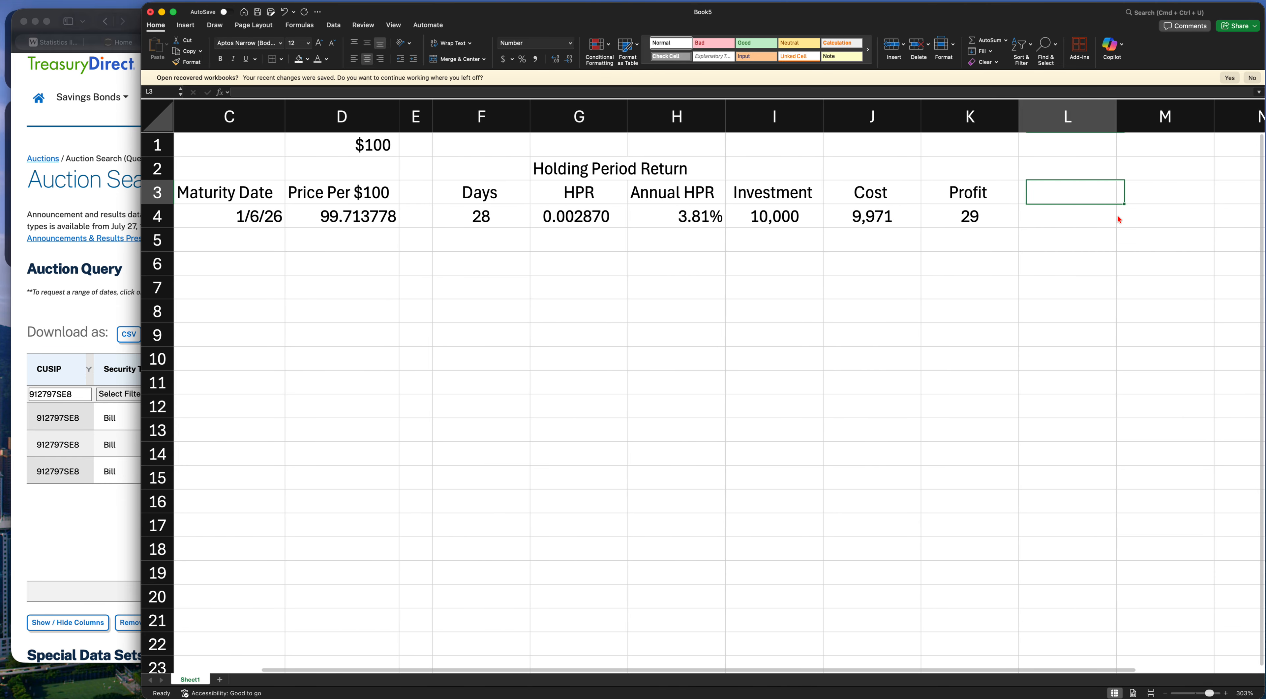
{"action": "key", "text": "super+s"}
{"action": "key", "text": "Escape"}
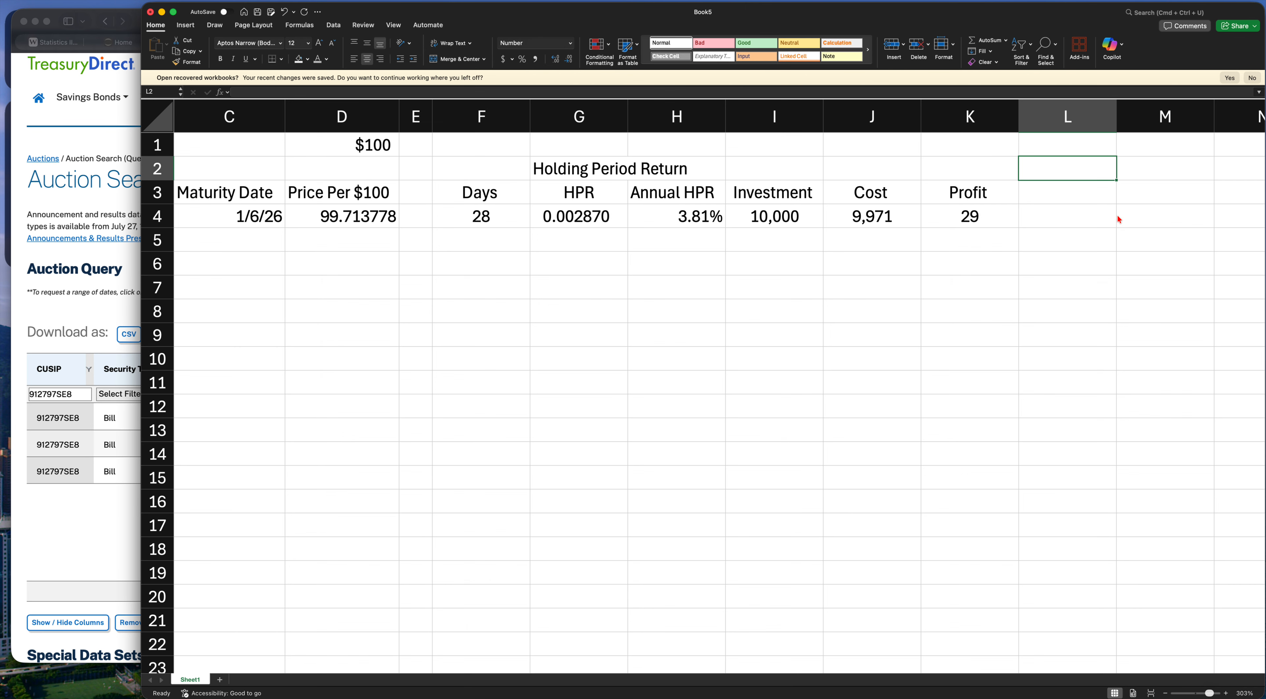
Try bold formatting on the Annual HPR value in H4
{"action": "key", "text": "Left"}
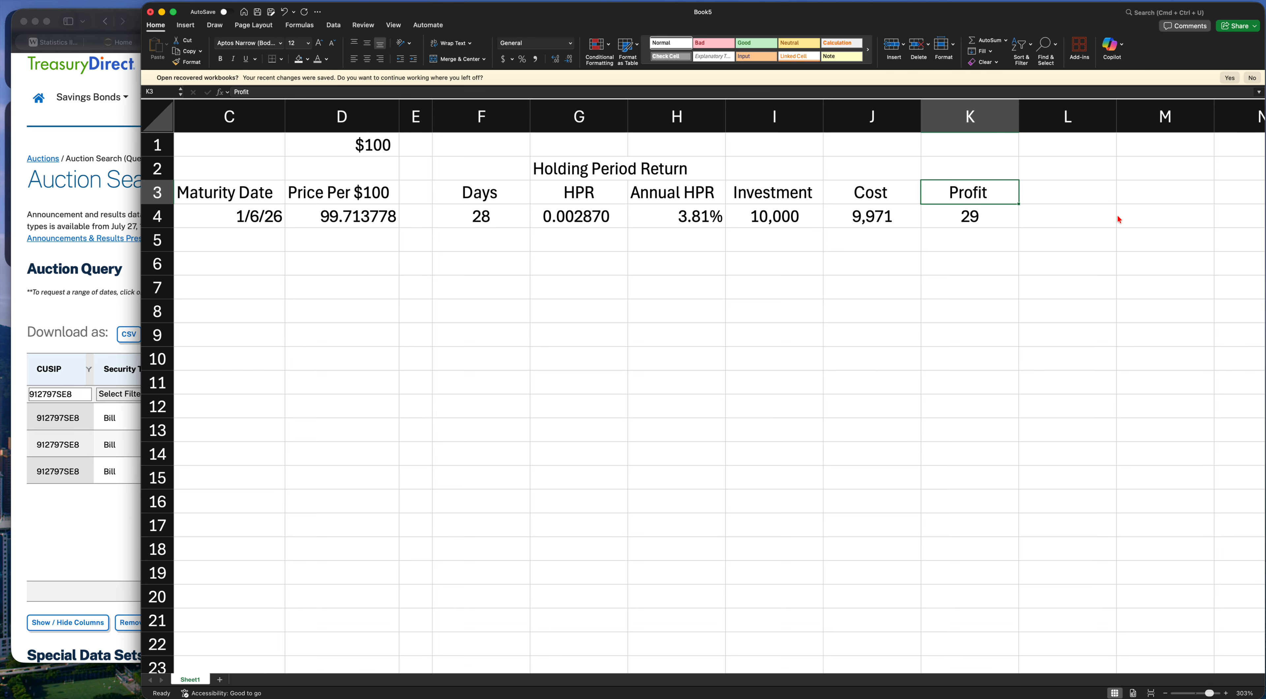
{"action": "key", "text": "Left"}
{"action": "key", "text": "Left"}
{"action": "key", "text": "Left"}
{"action": "key", "text": "Down"}
{"action": "key", "text": "super+b"}
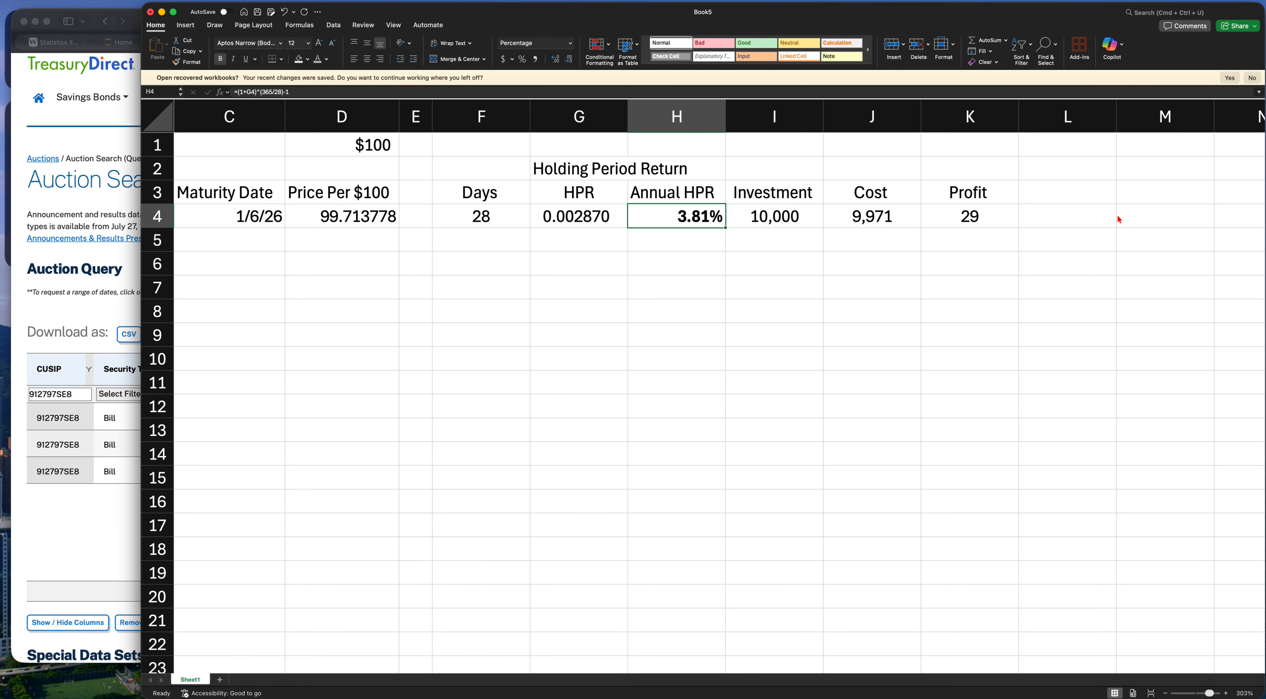
{"action": "key", "text": "super+b"}
Review the HPR, Annual HPR, Investment, Cost and Profit values across row 4
{"action": "key", "text": "Right"}
{"action": "key", "text": "Right"}
{"action": "key", "text": "Right"}
{"action": "key", "text": "Right"}
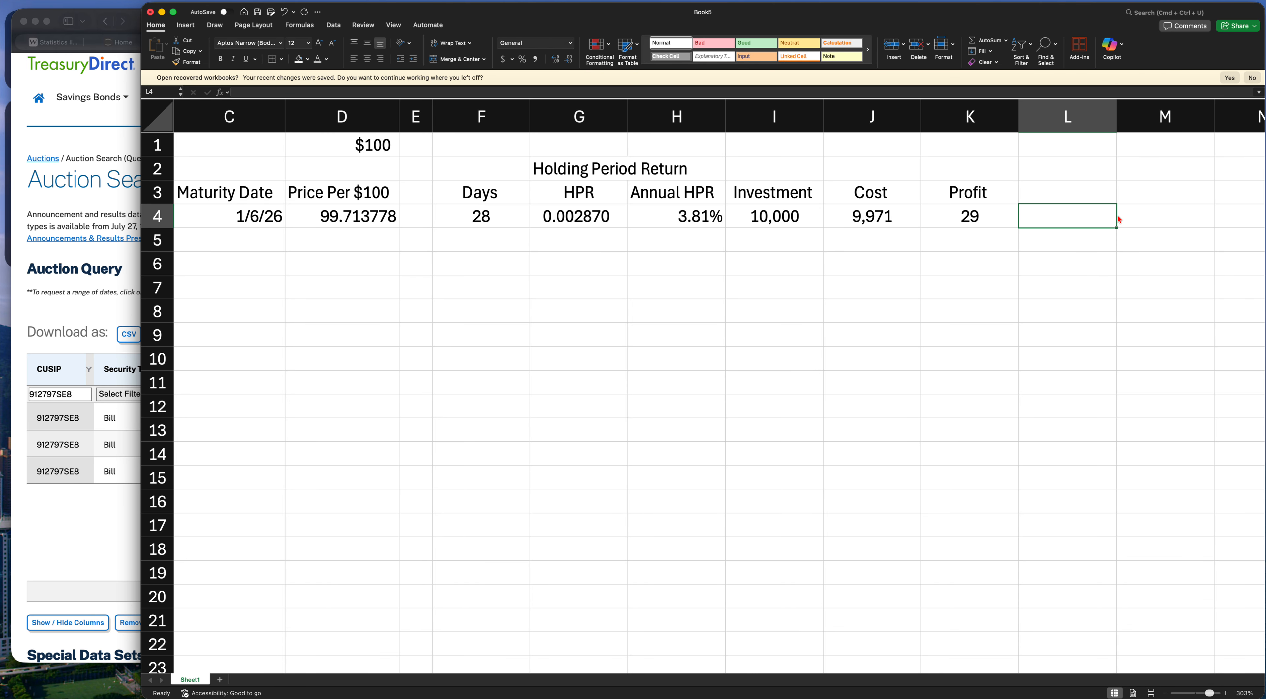
{"action": "key", "text": "Left"}
{"action": "key", "text": "Left"}
{"action": "key", "text": "Left"}
{"action": "key", "text": "Left"}
{"action": "key", "text": "Left"}
{"action": "key", "text": "Left"}
{"action": "key", "text": "Right"}
{"action": "key", "text": "Right"}
{"action": "key", "text": "Right"}
{"action": "key", "text": "Right"}
{"action": "key", "text": "Right"}
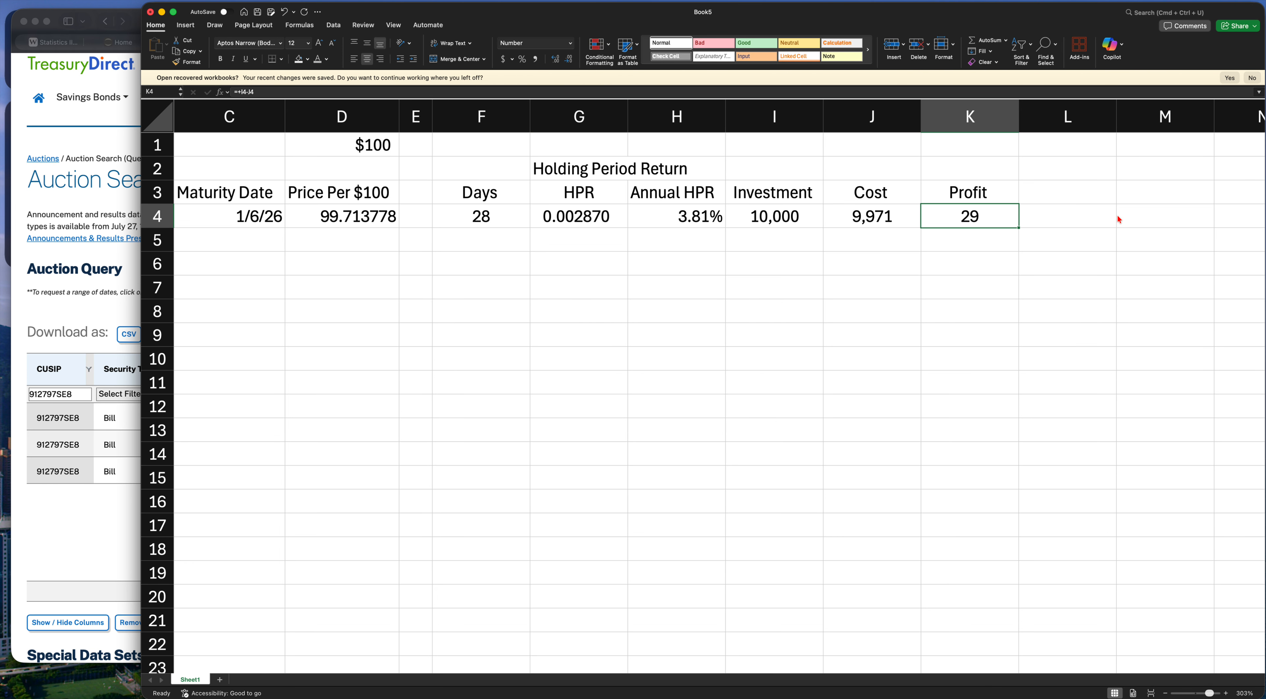
{"action": "key", "text": "Left"}
{"action": "key", "text": "Left"}
{"action": "key", "text": "Left"}
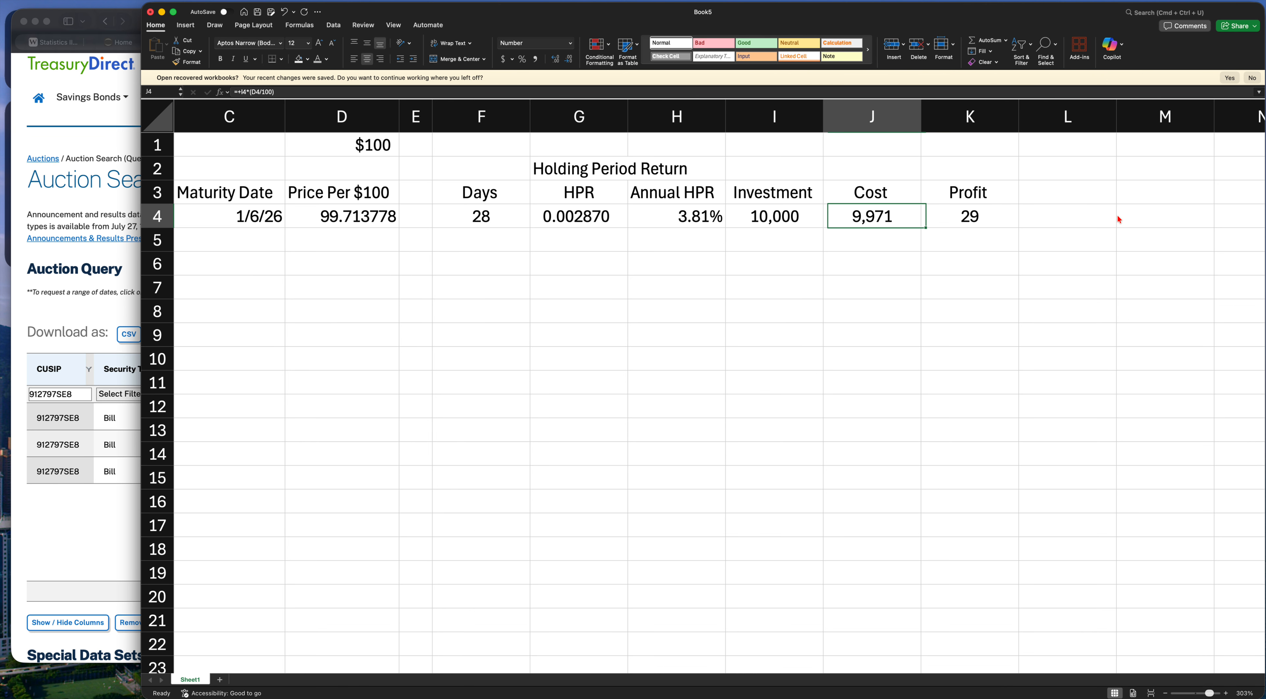
{"action": "key", "text": "Right"}
{"action": "key", "text": "Right"}
{"action": "key", "text": "Right"}
{"action": "key", "text": "Right"}
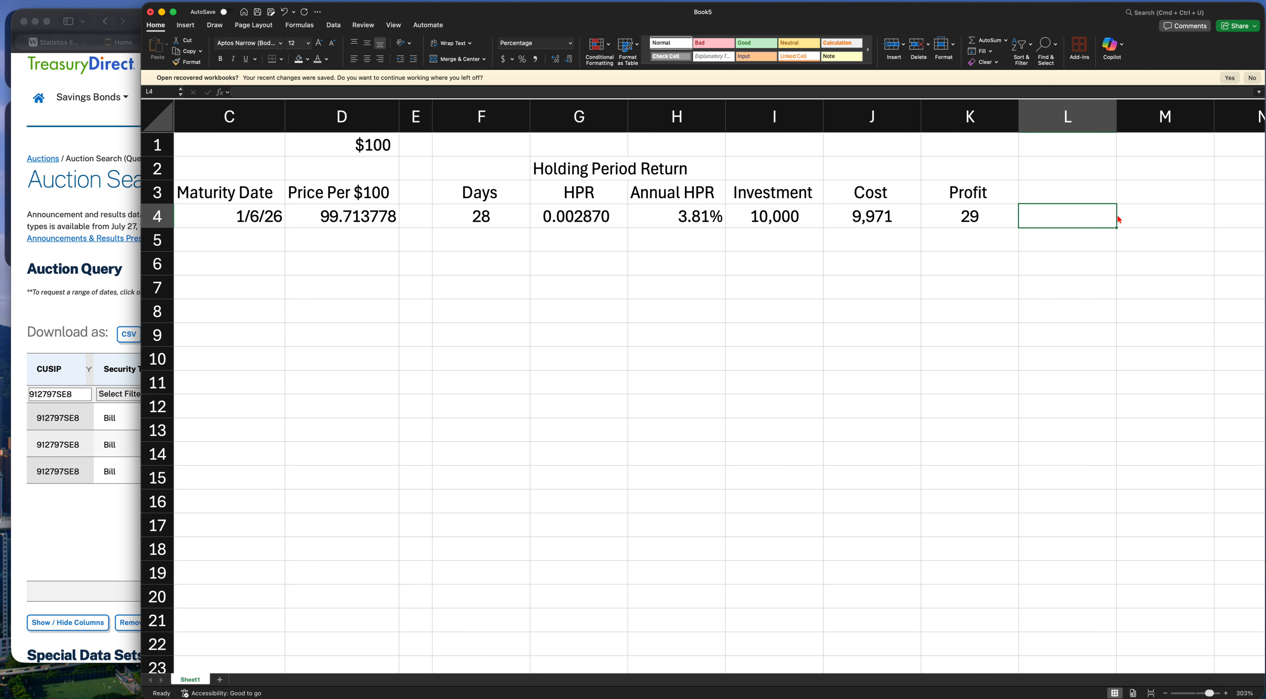
Enter the header Annual Investment in L3 and autofit the width of column L
{"action": "key", "text": "Up"}
{"action": "key", "text": "Left"}
{"action": "key", "text": "Right"}
{"action": "key", "text": "Down"}
{"action": "key", "text": "Up"}
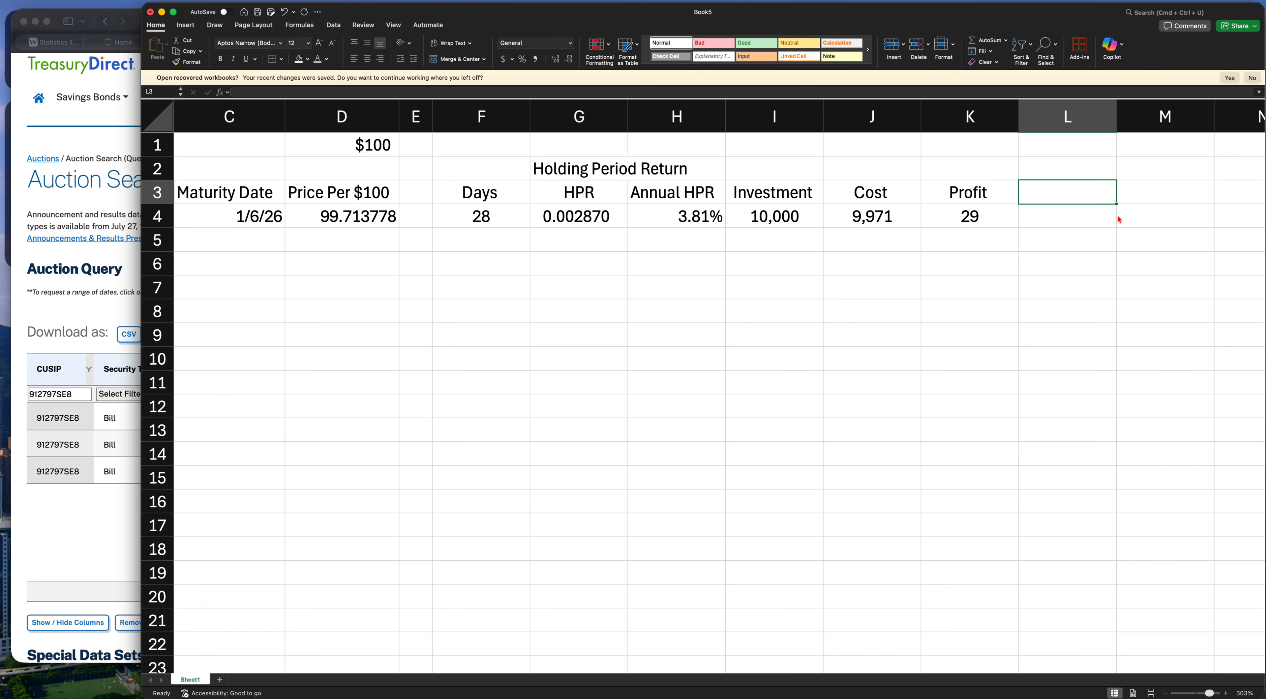
{"action": "type", "text": "Annual Investment"}
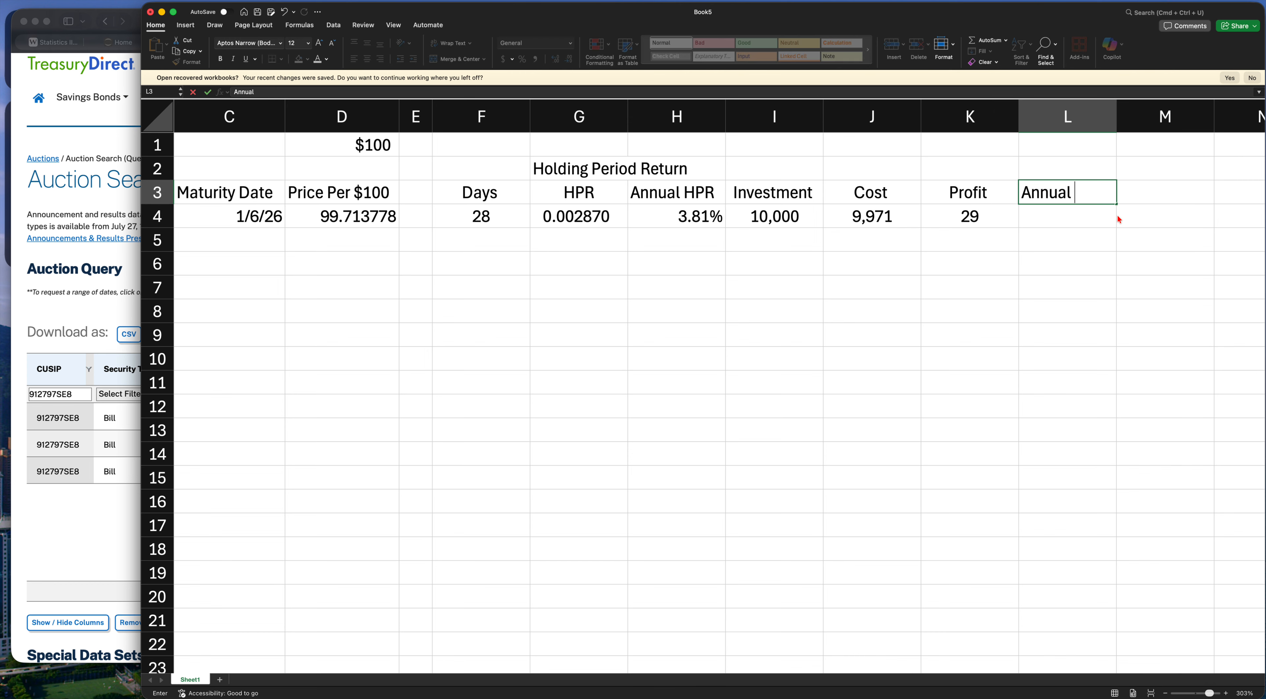
{"action": "key", "text": "Return"}
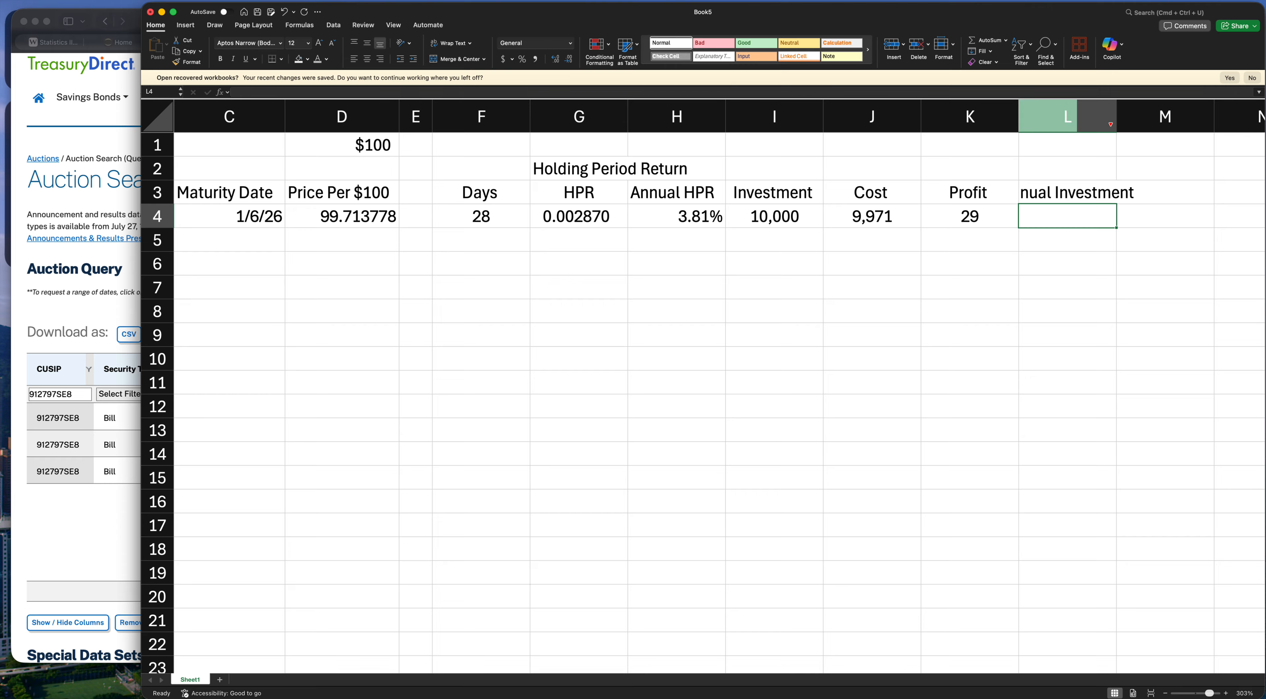
{"action": "double_click", "coordinate": [1116, 119]}
Compute the annualized investment value in L4 with =(J4*(1+G4)^(365/28)), accepting the suggested closing parenthesis
{"action": "type", "text": "=("}
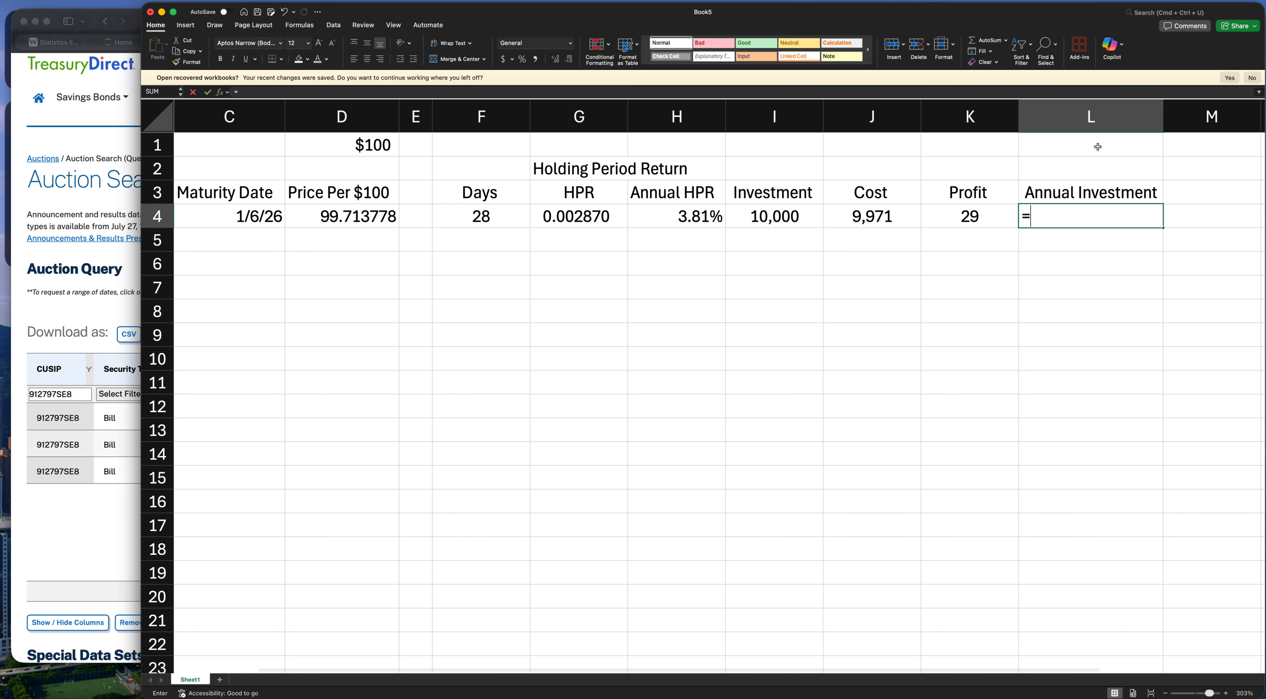
{"action": "key", "text": "Left"}
{"action": "key", "text": "Left"}
{"action": "key", "text": "Left"}
{"action": "key", "text": "Right"}
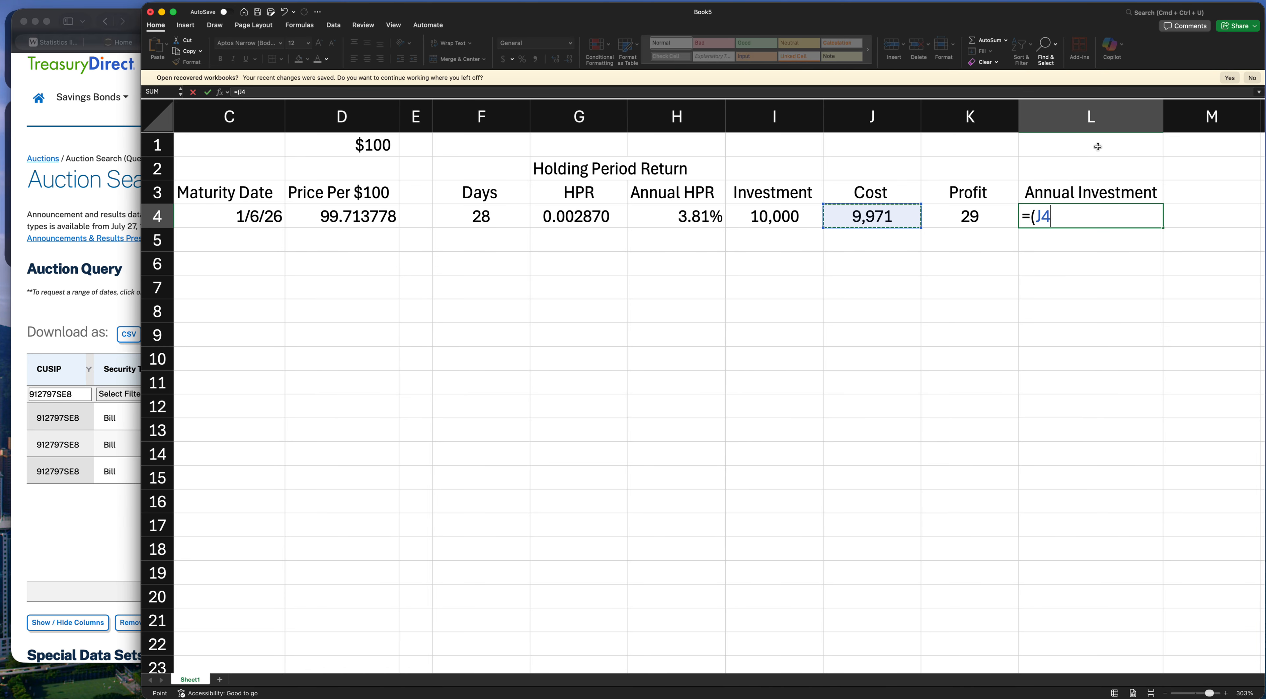
{"action": "type", "text": "*(1+"}
{"action": "key", "text": "BackSpace"}
{"action": "key", "text": "BackSpace"}
{"action": "type", "text": "(1+"}
{"action": "key", "text": "Left"}
{"action": "key", "text": "Left"}
{"action": "key", "text": "Left"}
{"action": "key", "text": "Left"}
{"action": "key", "text": "Left"}
{"action": "key", "text": "Left"}
{"action": "key", "text": "Right"}
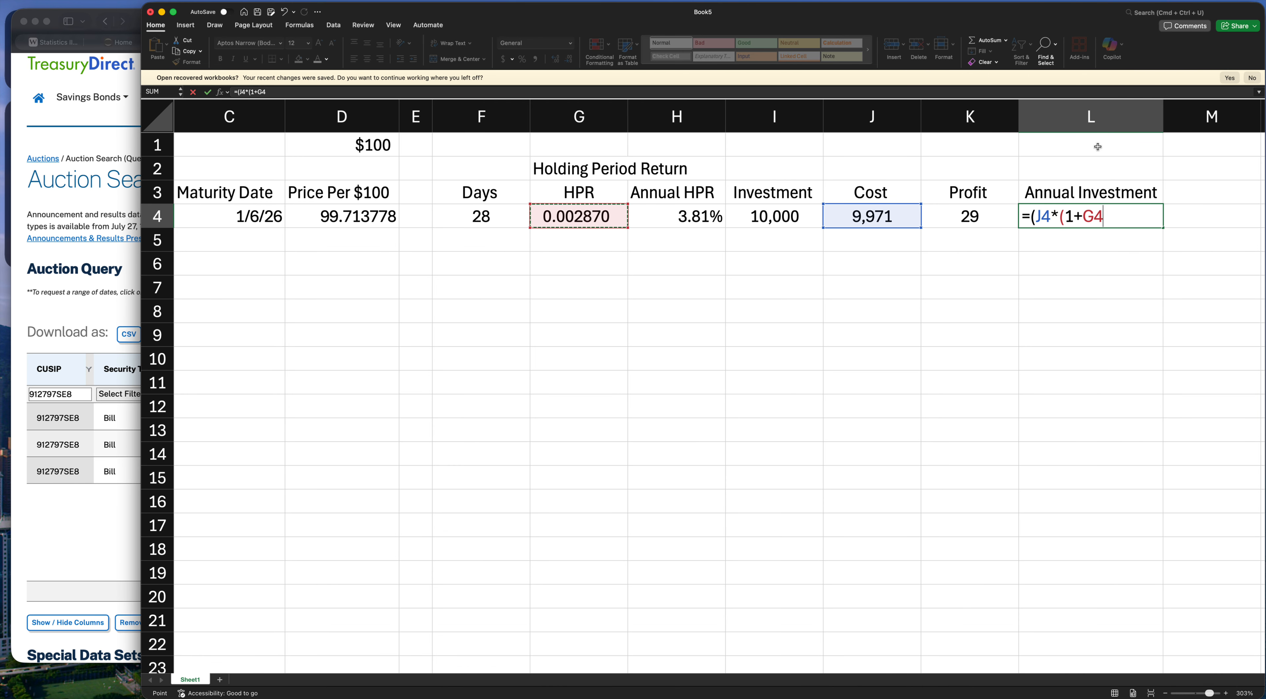
{"action": "type", "text": ")^(36"}
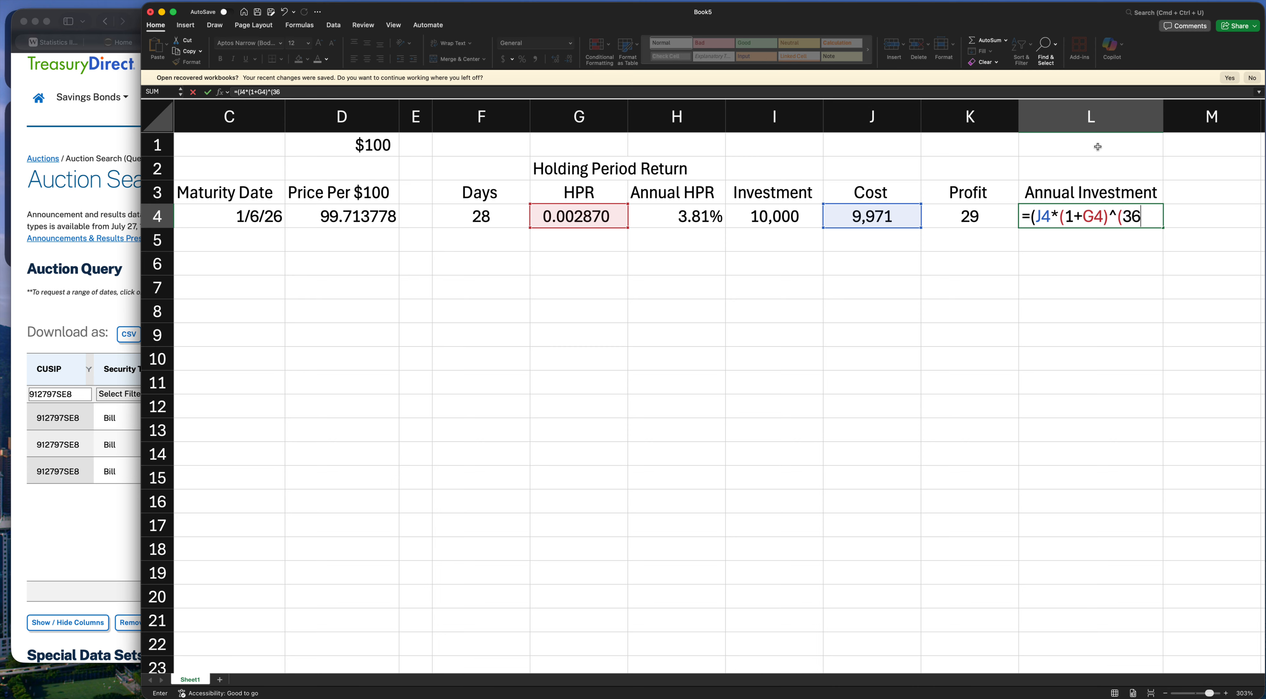
{"action": "type", "text": "5/28)"}
{"action": "key", "text": "Return"}
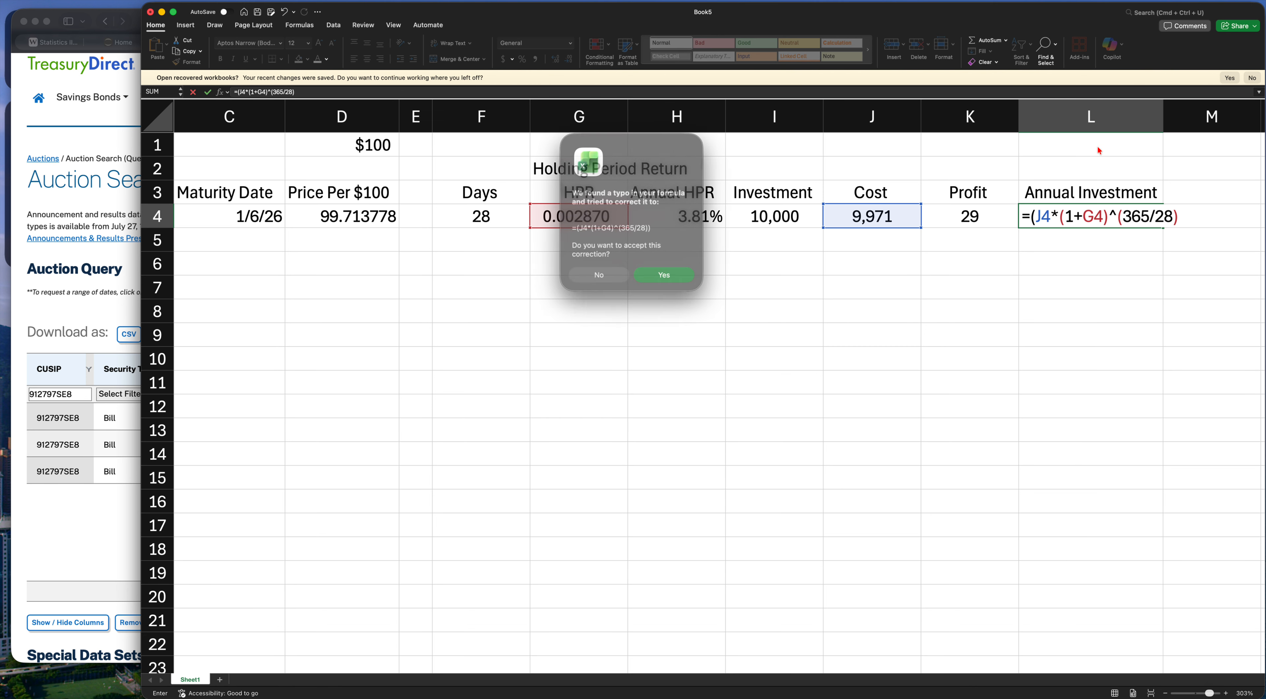
{"action": "key", "text": "Return"}
Format the Annual Investment value in L4 as a number with a thousands separator and no decimal places
{"action": "key", "text": "shift+Down"}
{"action": "key", "text": "shift+Down"}
{"action": "key", "text": "shift+Down"}
{"action": "key", "text": "ctrl+shift+1"}
{"action": "key", "text": "alt+h"}
{"action": "key", "text": "9"}
{"action": "key", "text": "alt+h"}
{"action": "key", "text": "9"}
{"action": "key", "text": "Up"}
{"action": "key", "text": "Down"}
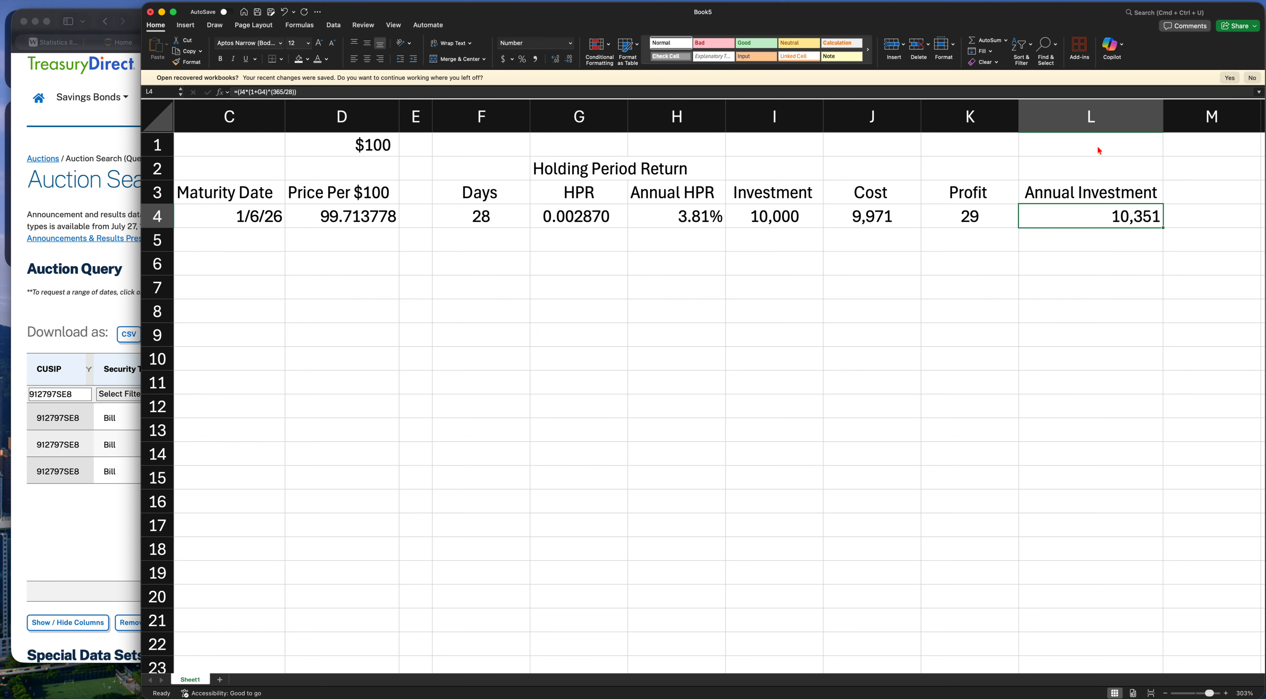
Enter the header Effective Return in M3
{"action": "key", "text": "Right"}
{"action": "key", "text": "Up"}
{"action": "type", "text": "Effective Return"}
{"action": "key", "text": "Return"}
{"action": "type", "text": "+"}
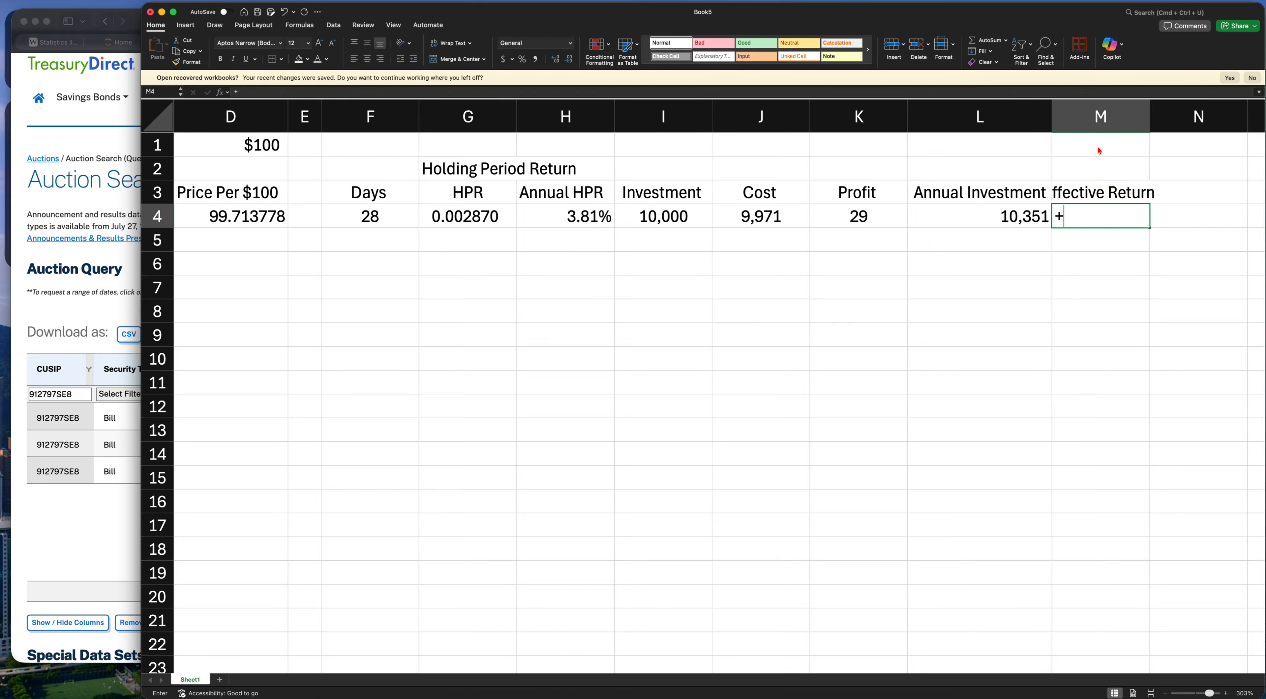
{"action": "key", "text": "Left"}
{"action": "type", "text": "/"}
{"action": "key", "text": "Left"}
{"action": "key", "text": "Left"}
{"action": "key", "text": "Left"}
{"action": "key", "text": "Left"}
{"action": "key", "text": "Right"}
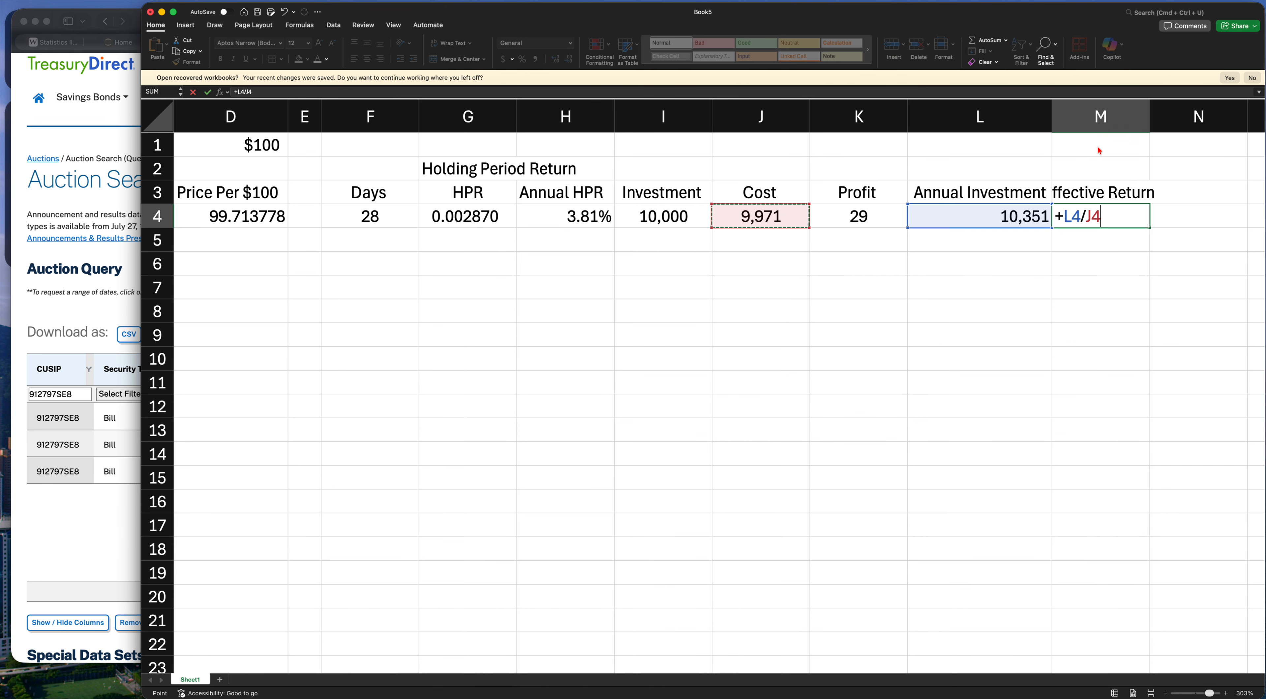
{"action": "key", "text": "Escape"}
{"action": "key", "text": "Left"}
{"action": "key", "text": "super+b"}
{"action": "key", "text": "super+b"}
{"action": "key", "text": "super+b"}
{"action": "key", "text": "super+b"}
{"action": "key", "text": "Right"}
Compute the effective return in M4 with the formula +L4/J4-1, dividing the annual investment value by the cost
{"action": "type", "text": "+"}
{"action": "key", "text": "Left"}
{"action": "type", "text": "/"}
{"action": "key", "text": "Left"}
{"action": "key", "text": "Left"}
{"action": "key", "text": "Left"}
{"action": "key", "text": "Left"}
{"action": "key", "text": "Right"}
{"action": "key", "text": "Right"}
{"action": "key", "text": "Right"}
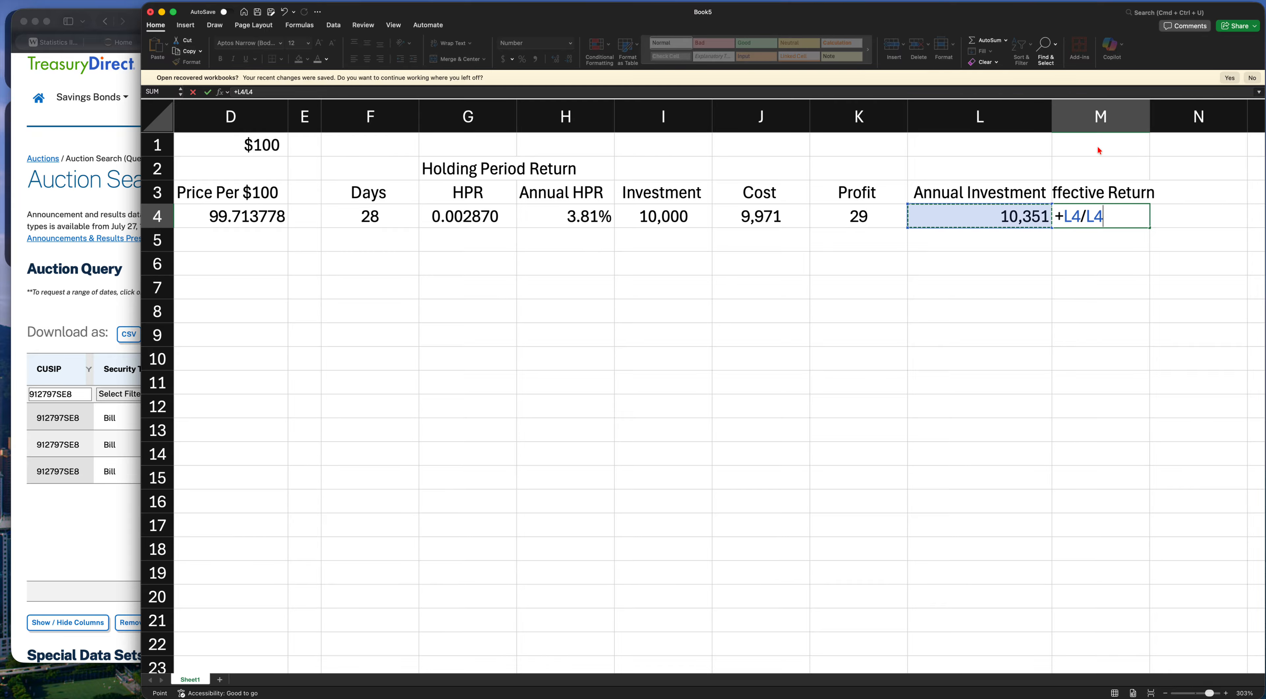
{"action": "key", "text": "Left"}
{"action": "key", "text": "Left"}
{"action": "type", "text": "-1"}
{"action": "key", "text": "Return"}
{"action": "key", "text": "Up"}
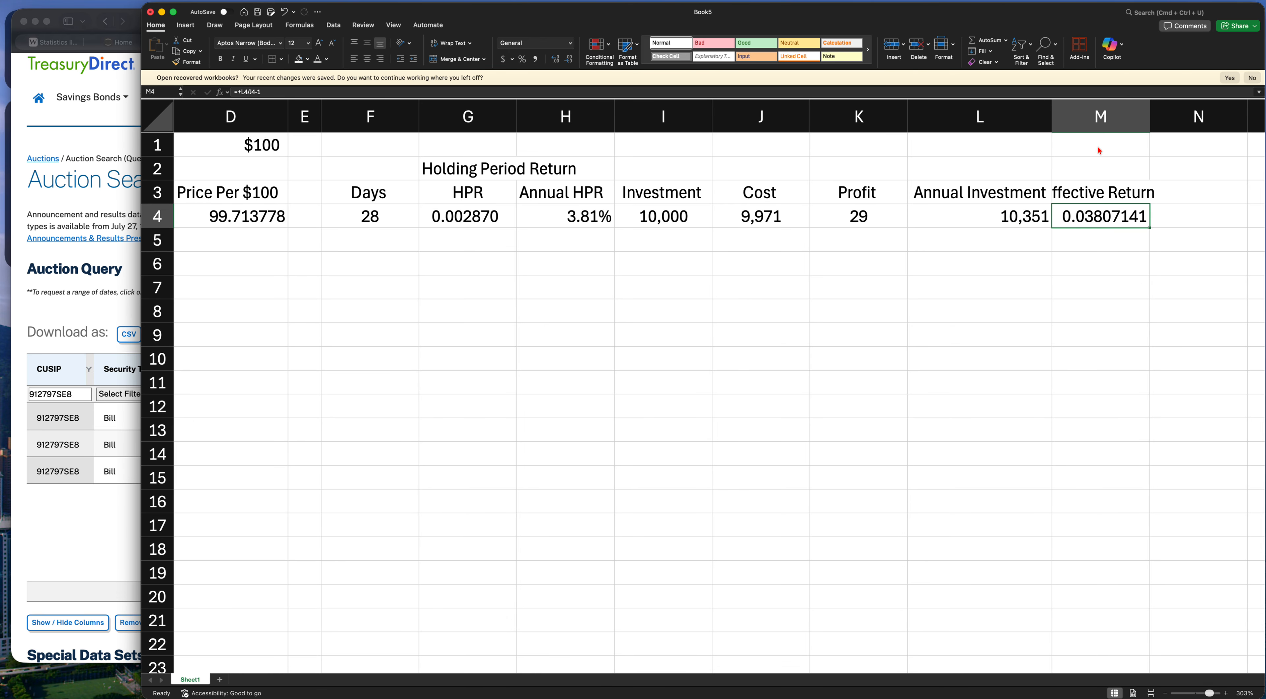
Format the effective return in M4 as a bold percentage with two decimals and make the Annual HPR value in H4 bold
{"action": "key", "text": "ctrl+shift+5"}
{"action": "key", "text": "cmd+b"}
{"action": "key", "text": "Left"}
{"action": "key", "text": "Left"}
{"action": "key", "text": "Left"}
{"action": "key", "text": "Left"}
{"action": "key", "text": "Left"}
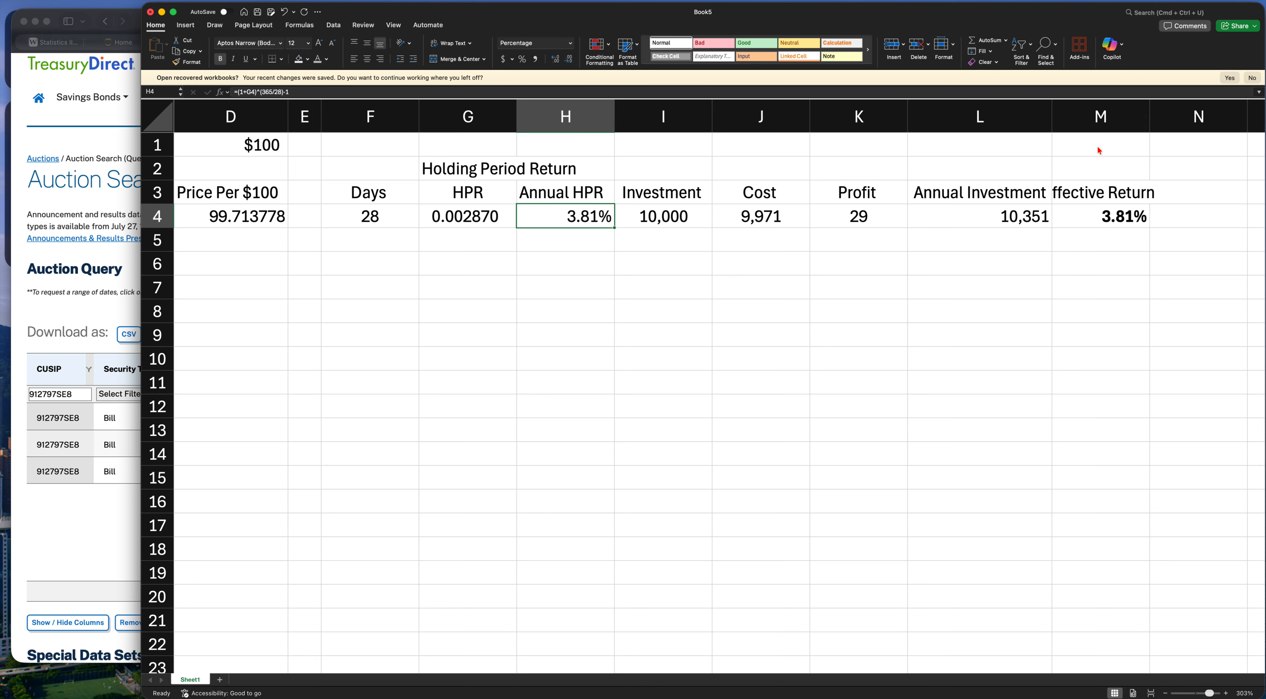
{"action": "key", "text": "cmd+b"}
Widen column M so that the whole Effective Return header fits
{"action": "scroll", "coordinate": [1099, 151], "scroll_direction": "left", "scroll_amount": 2}
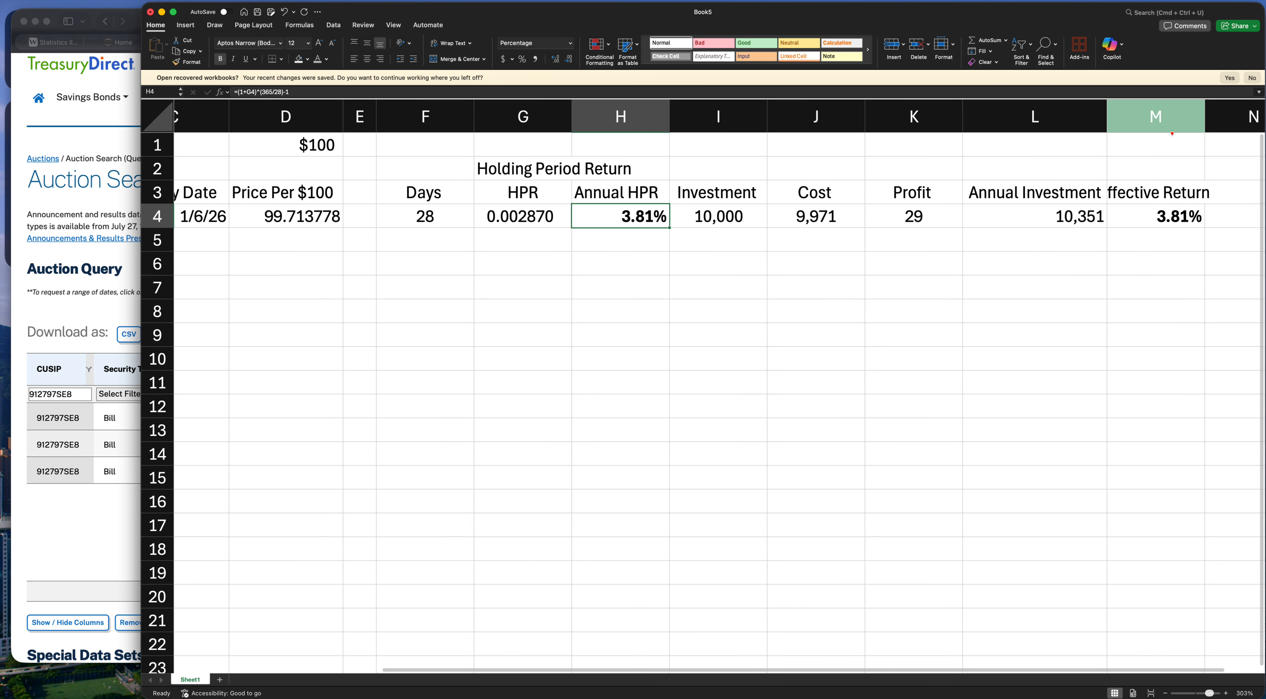
{"action": "left_click_drag", "start_coordinate": [1202, 120], "coordinate": [1237, 120]}
{"action": "scroll", "coordinate": [1040, 237], "scroll_direction": "right", "scroll_amount": 3}
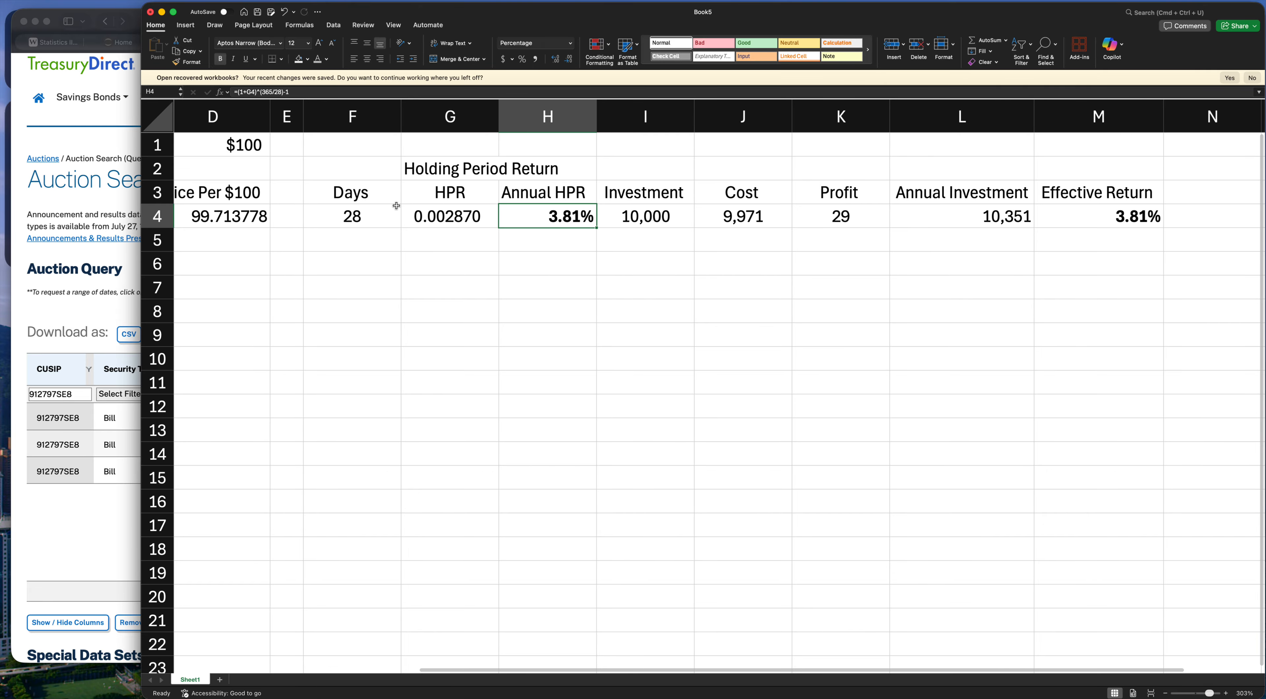
Format the HPR value in G4 as a percentage with one decimal place
{"action": "left_click", "coordinate": [384, 210]}
{"action": "key", "text": "Right"}
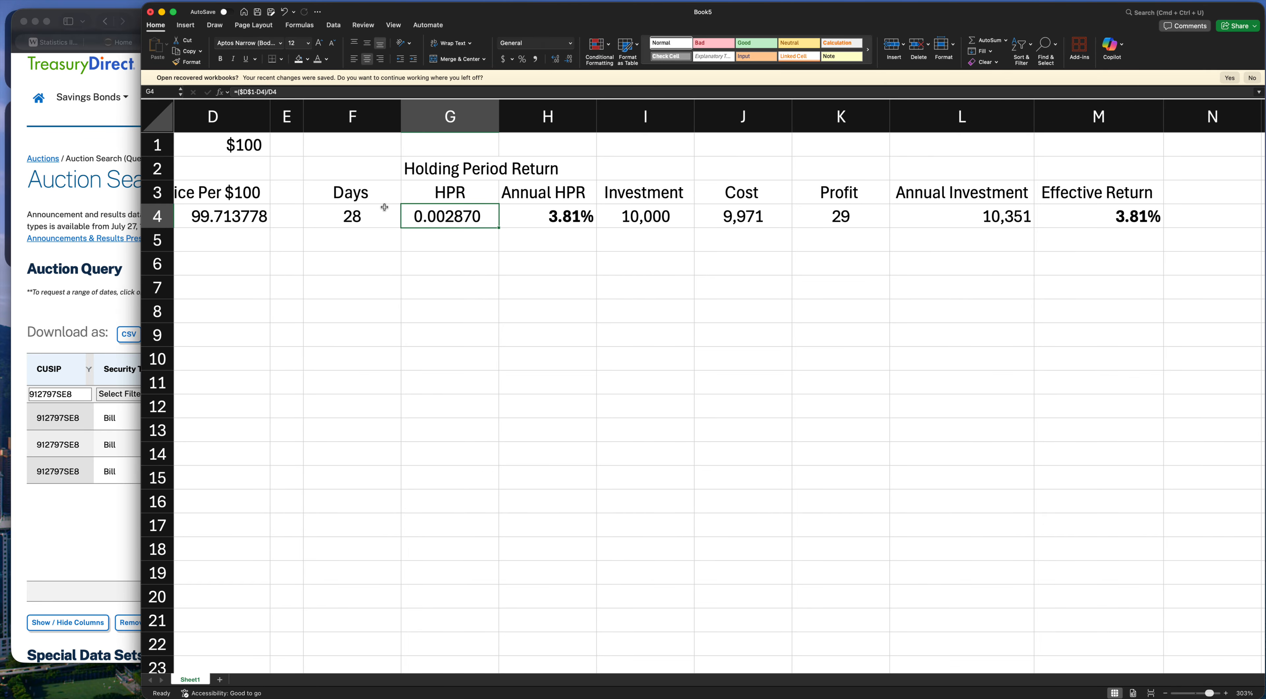
{"action": "key", "text": "ctrl+shift+5"}
{"action": "key", "text": "alt+h"}
{"action": "key", "text": "0"}
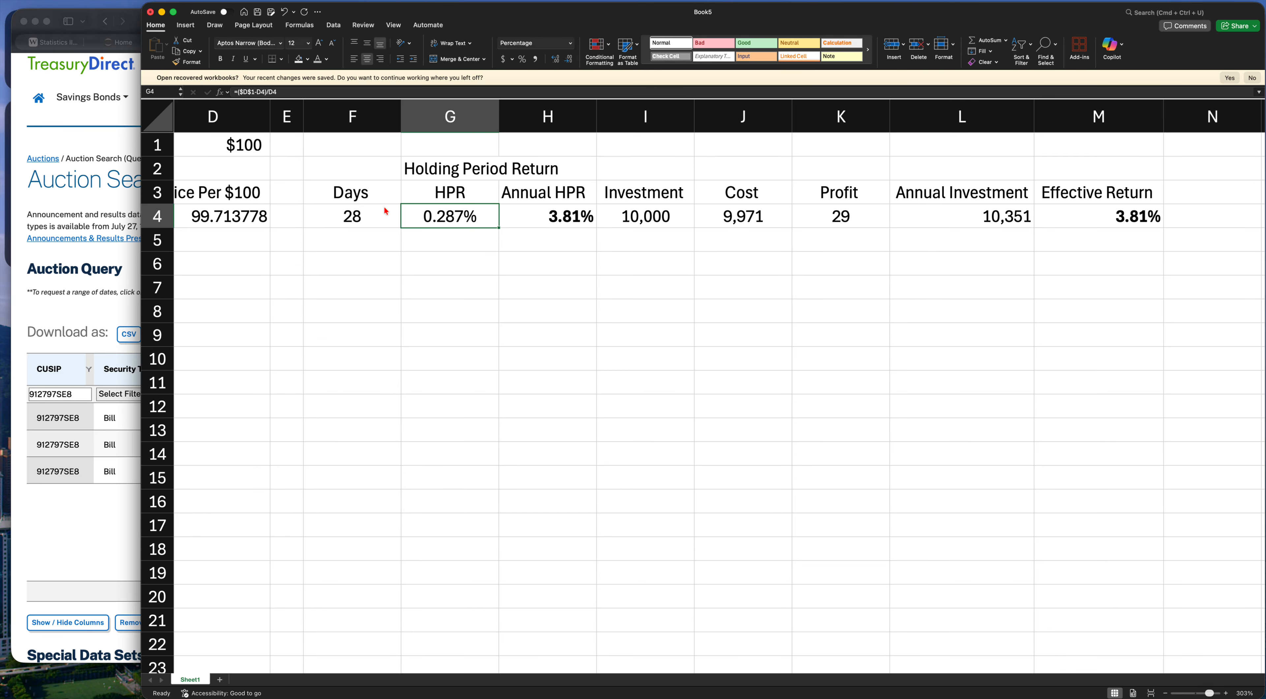
{"action": "key", "text": "ctrl+Down"}
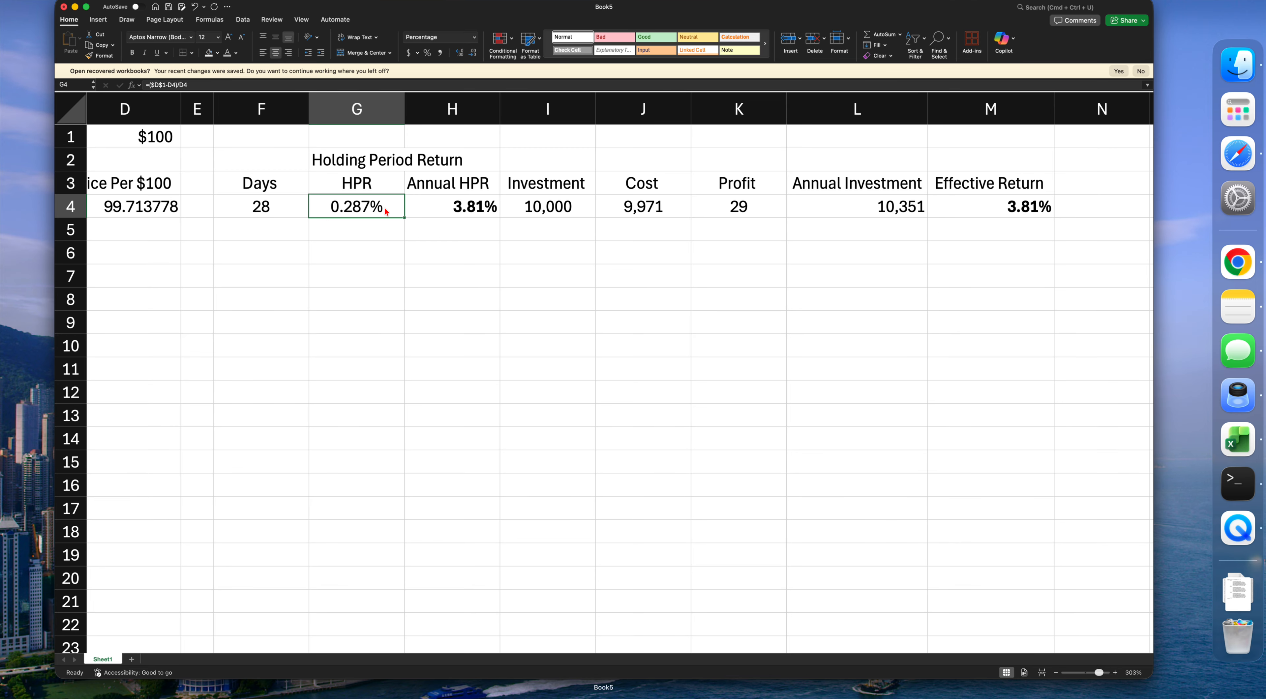
{"action": "key", "text": "Escape"}
{"action": "key", "text": "alt+h"}
{"action": "key", "text": "9"}
{"action": "key", "text": "alt+h"}
{"action": "key", "text": "9"}
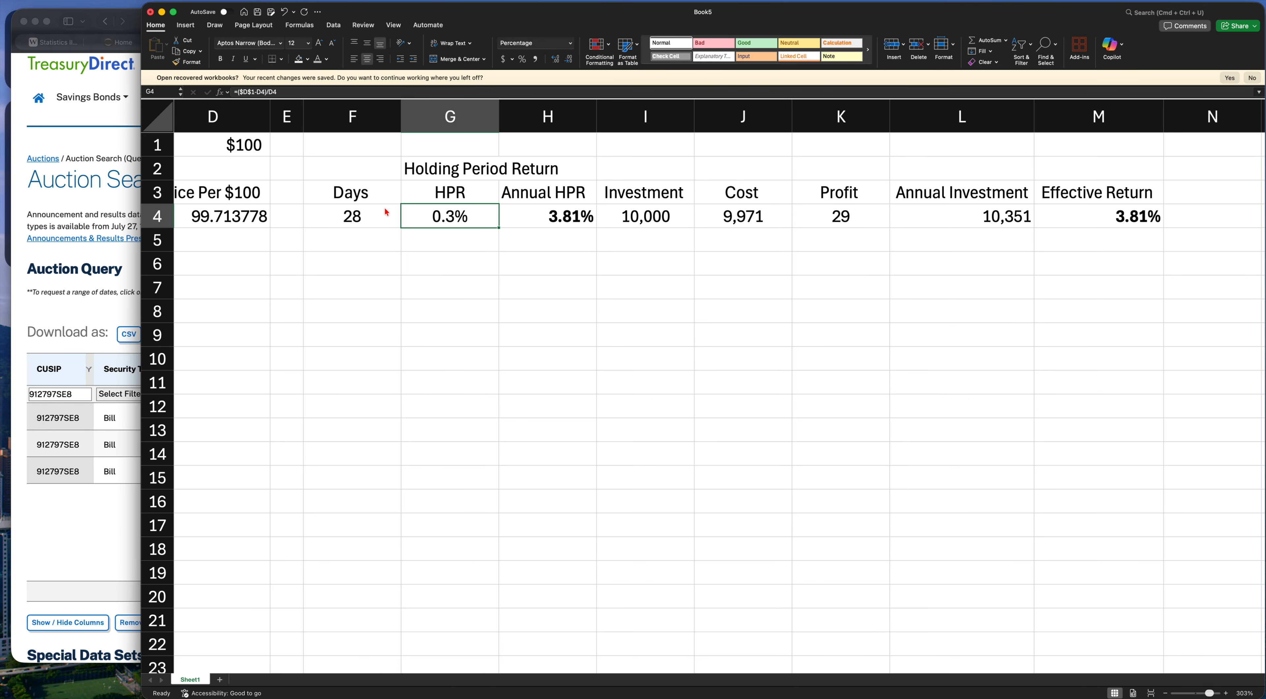
{"action": "key", "text": "ctrl+Up"}
Review the row 4 results and their formulas from Days and Annual HPR through Cost, Profit, Annual Investment and Effective Return
{"action": "key", "text": "Right"}
{"action": "key", "text": "Up"}
{"action": "key", "text": "Down"}
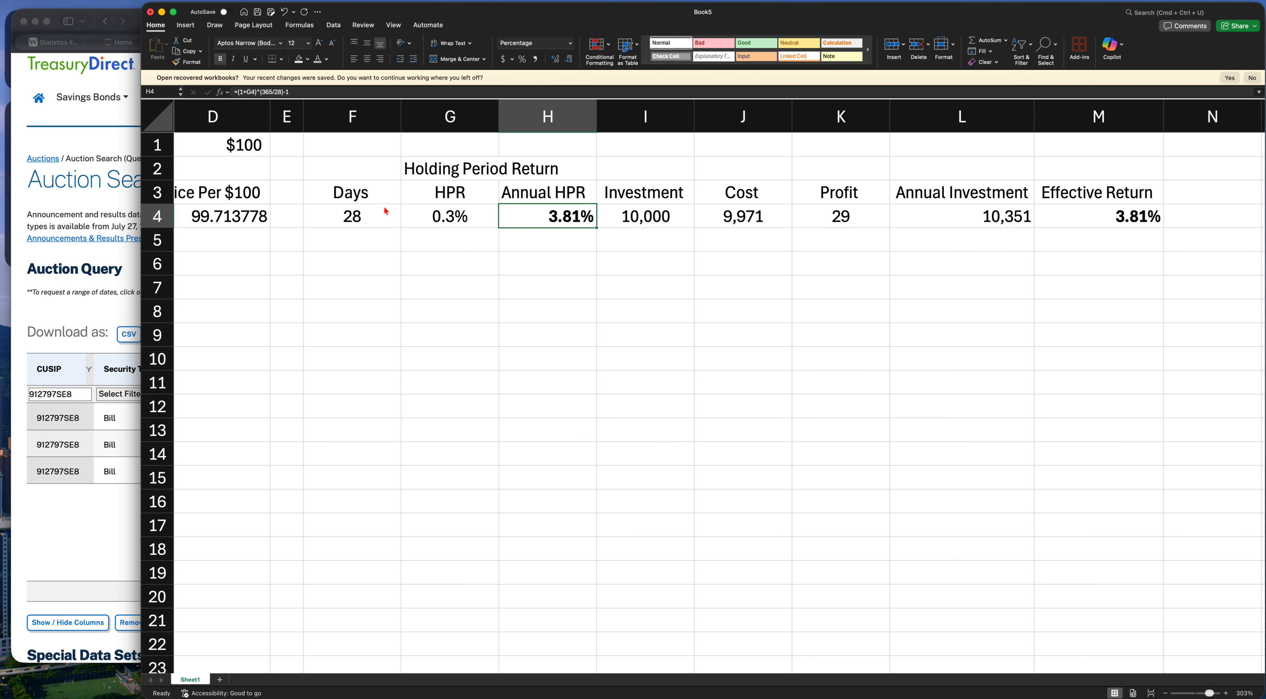
{"action": "key", "text": "Right"}
{"action": "key", "text": "Up"}
{"action": "key", "text": "Down"}
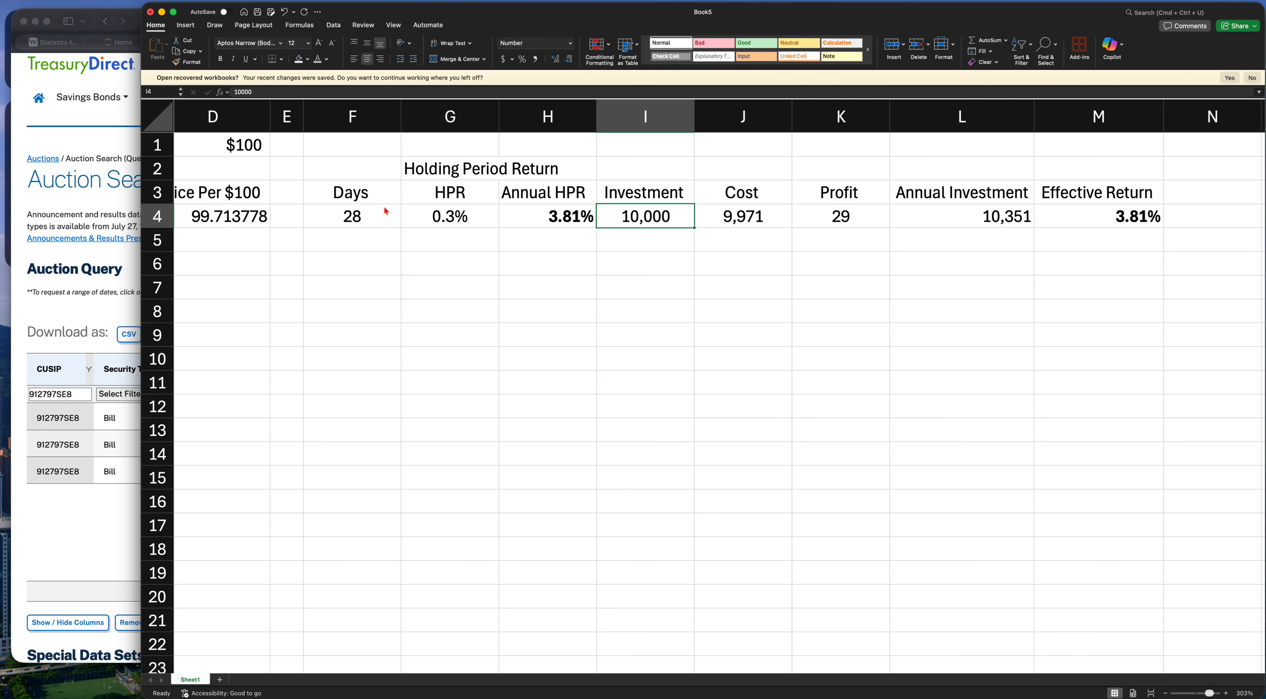
{"action": "key", "text": "Right"}
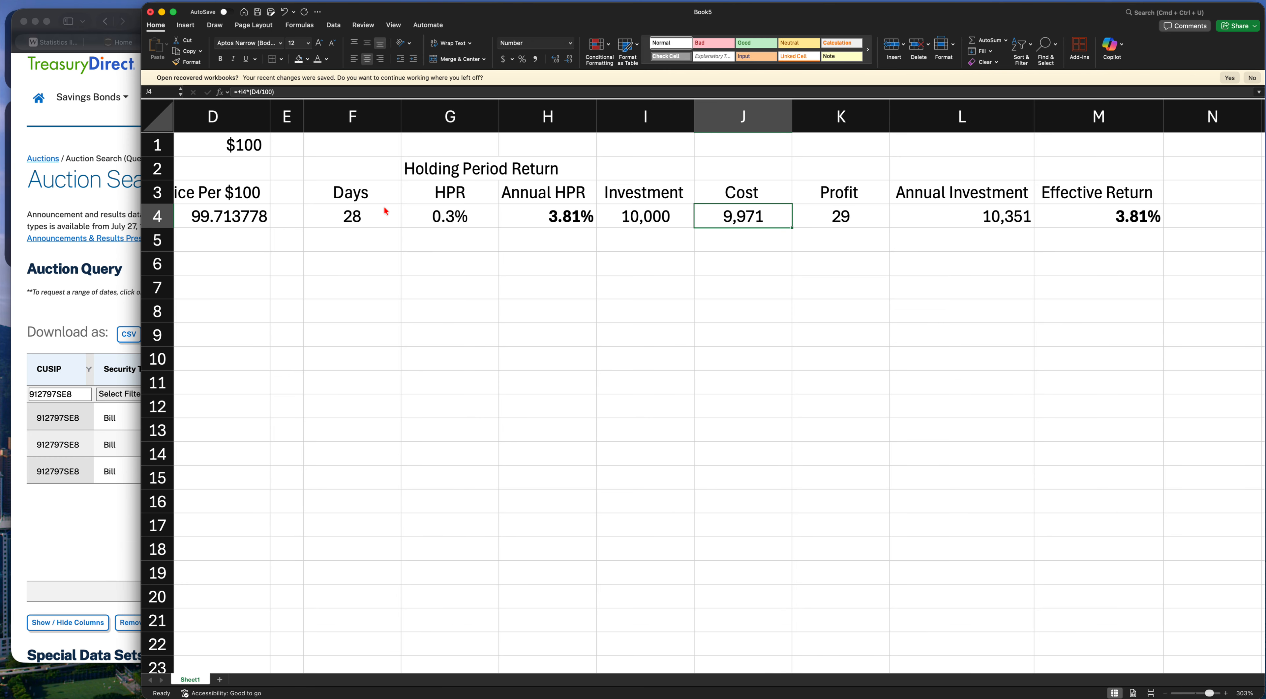
{"action": "key", "text": "Right"}
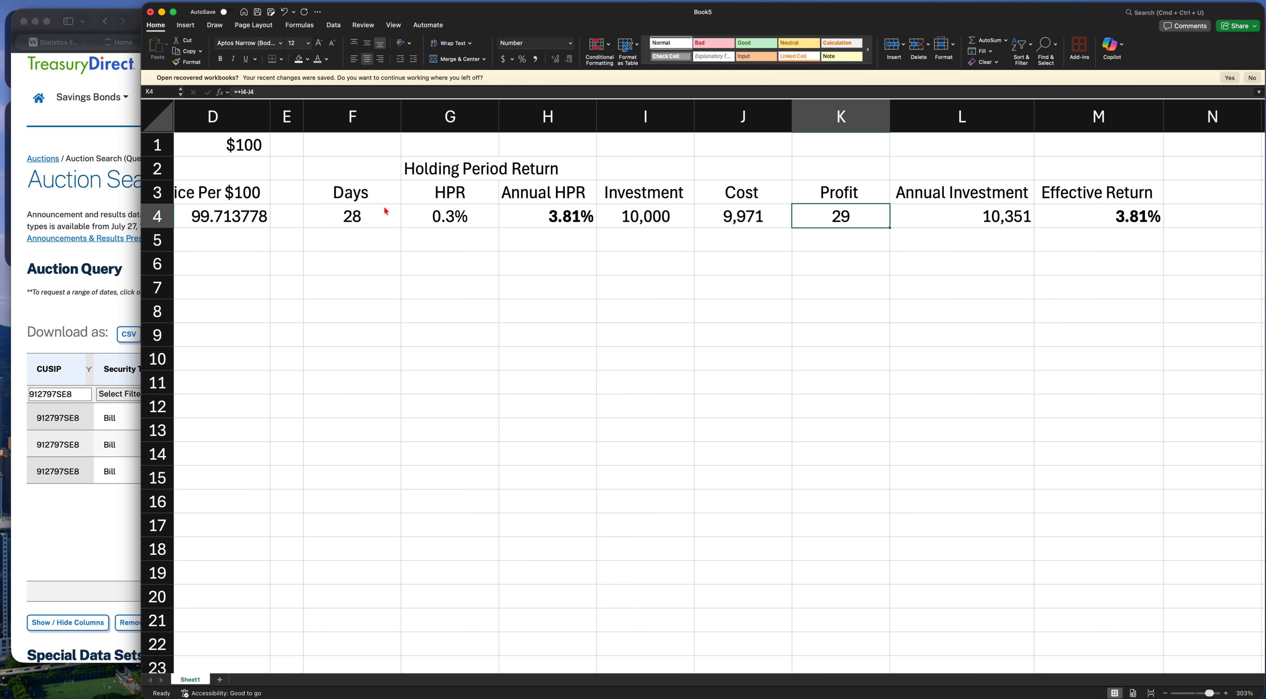
{"action": "key", "text": "Left"}
{"action": "key", "text": "Left"}
{"action": "key", "text": "Left"}
{"action": "key", "text": "Left"}
{"action": "key", "text": "Left"}
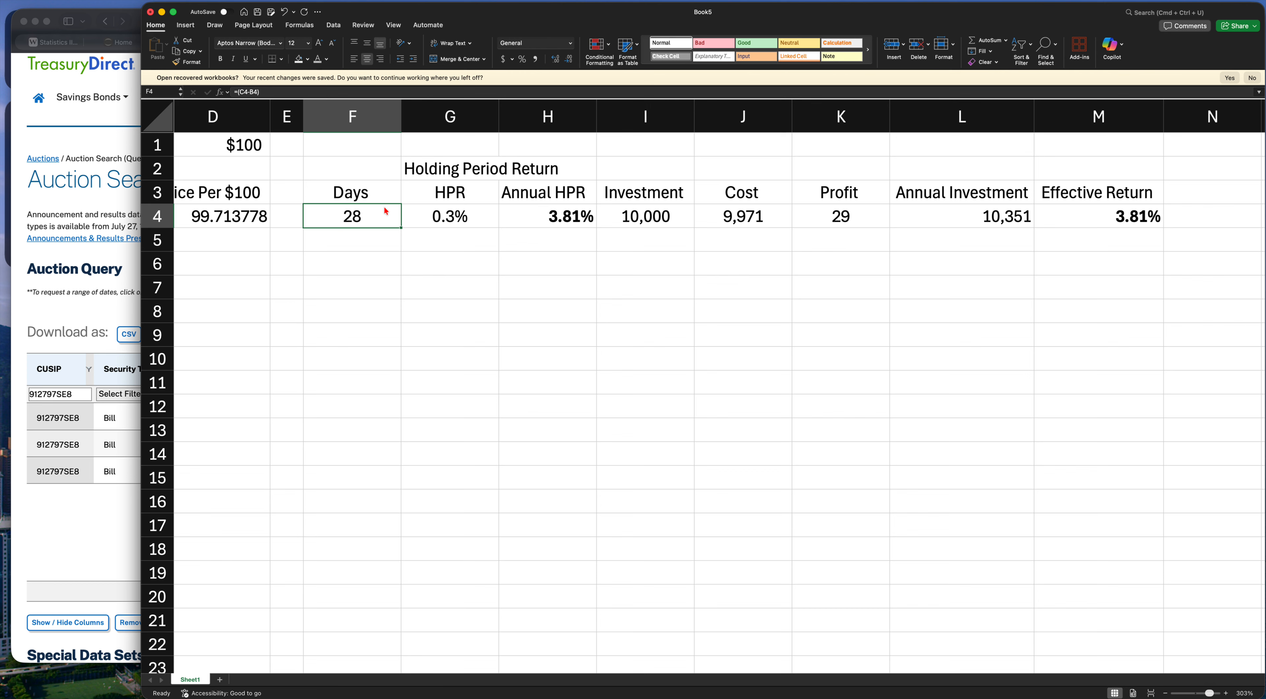
{"action": "key", "text": "Down"}
{"action": "key", "text": "Up"}
{"action": "key", "text": "Right"}
{"action": "key", "text": "Right"}
{"action": "key", "text": "Right"}
{"action": "key", "text": "Right"}
{"action": "key", "text": "Right"}
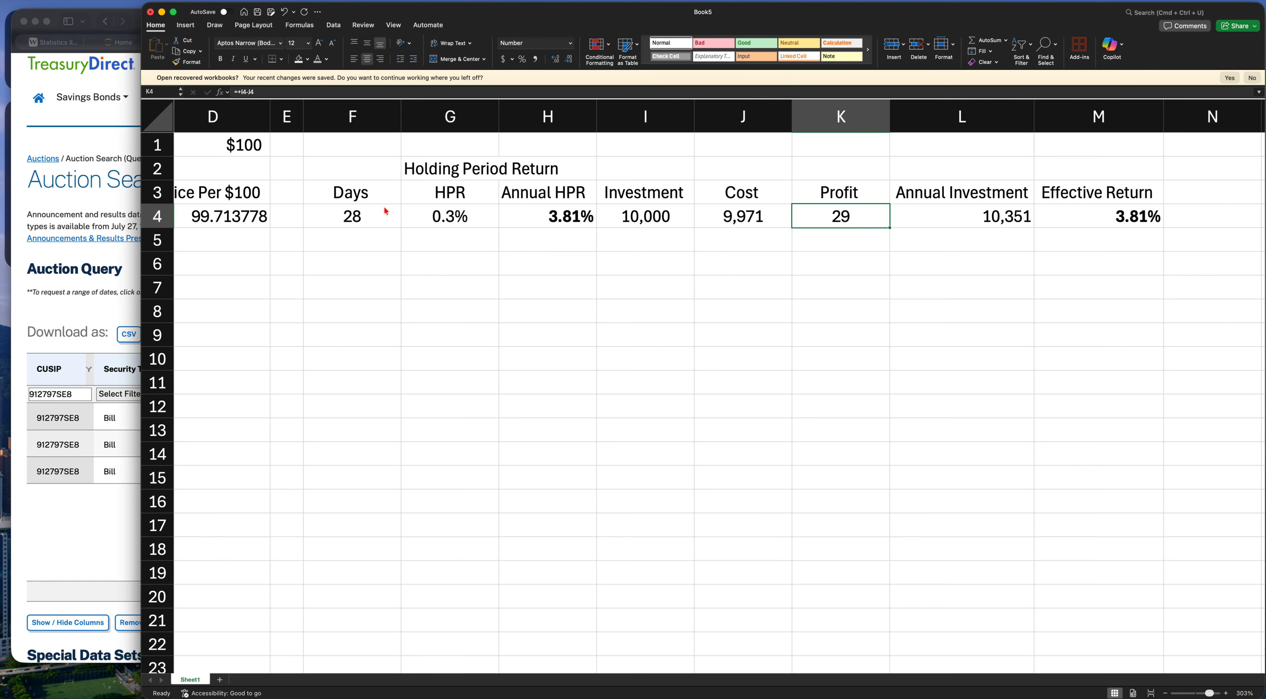
{"action": "key", "text": "Right"}
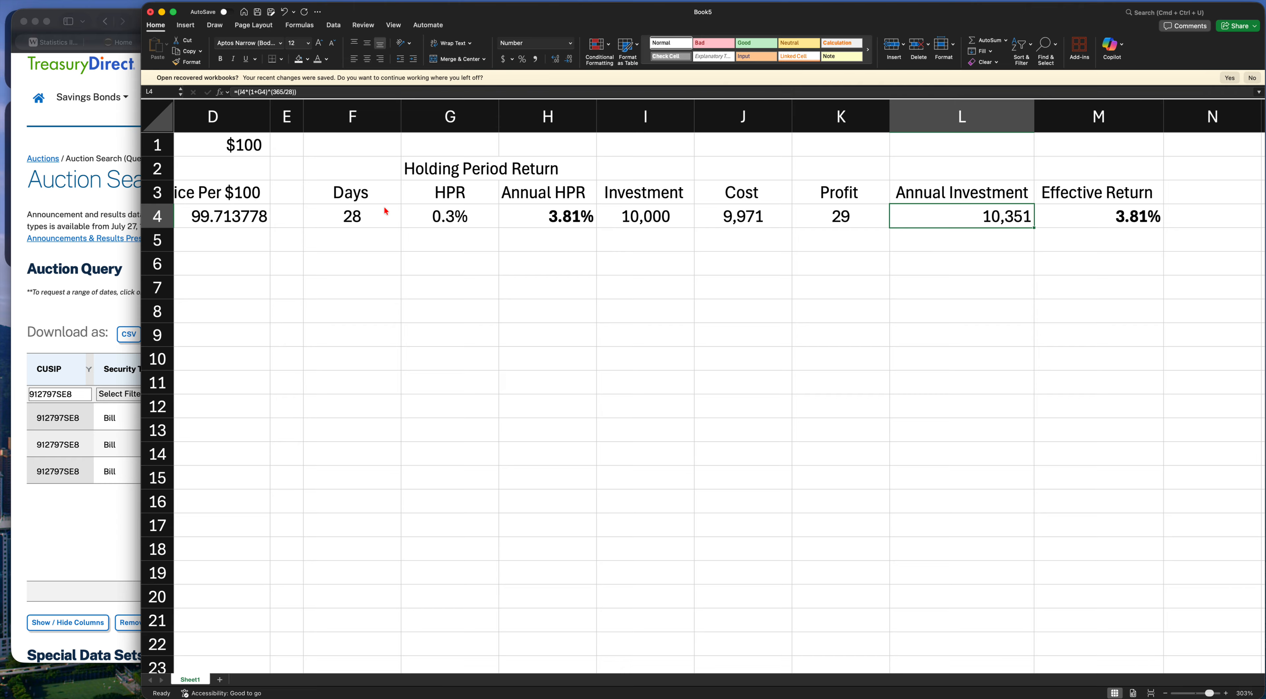
{"action": "key", "text": "Right"}
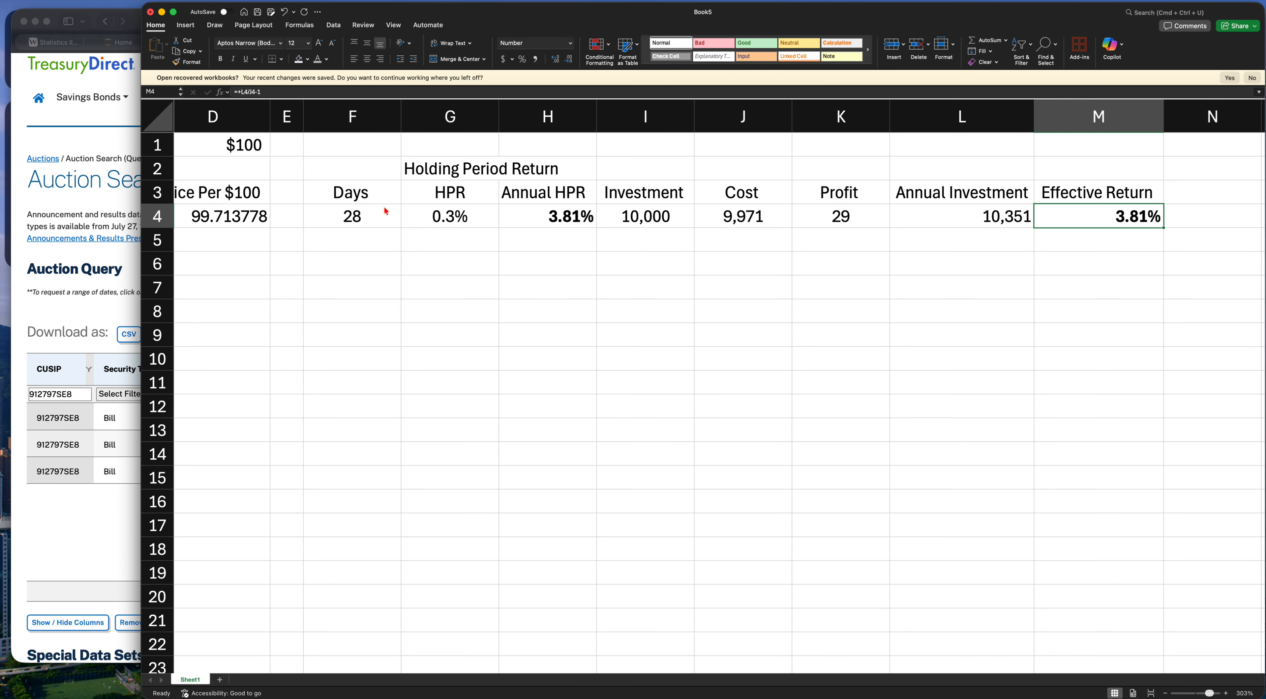
Move the Effective Return header and value from M3:M4 to N3:N4 to free up column M
{"action": "key", "text": "Up"}
{"action": "key", "text": "Down"}
{"action": "key", "text": "shift+Up"}
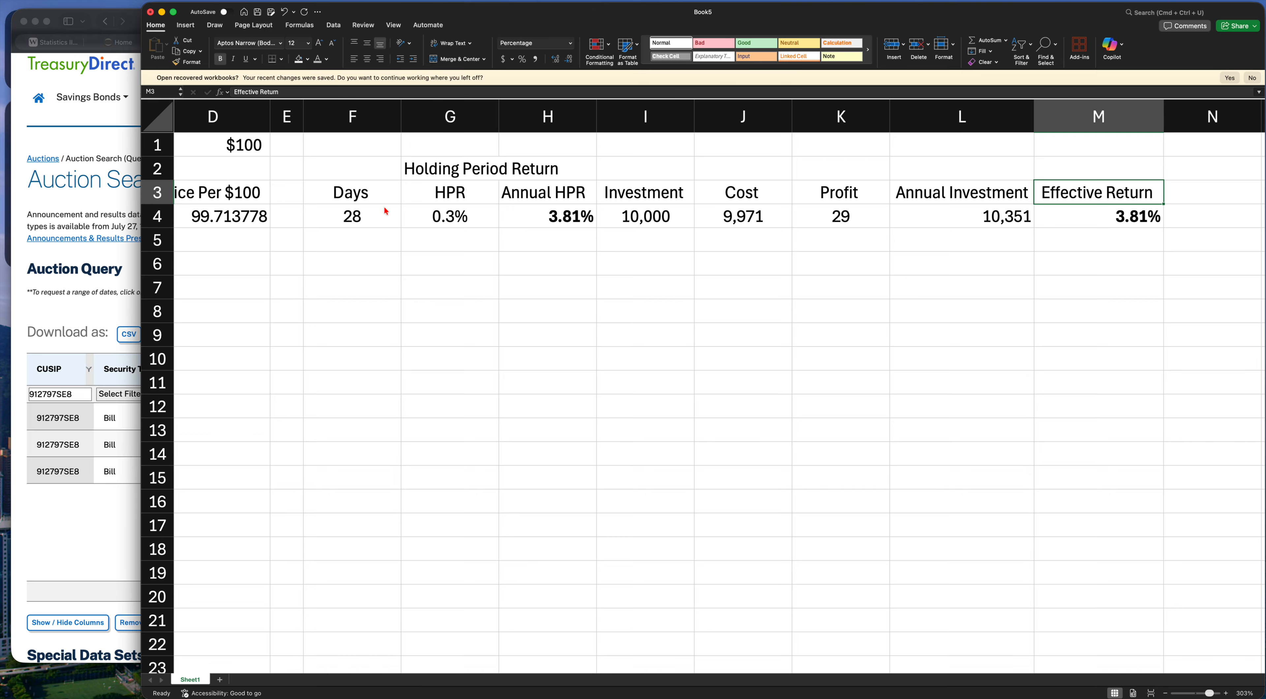
{"action": "key", "text": "super+c"}
{"action": "key", "text": "Right"}
{"action": "key", "text": "super+v"}
{"action": "key", "text": "Left"}
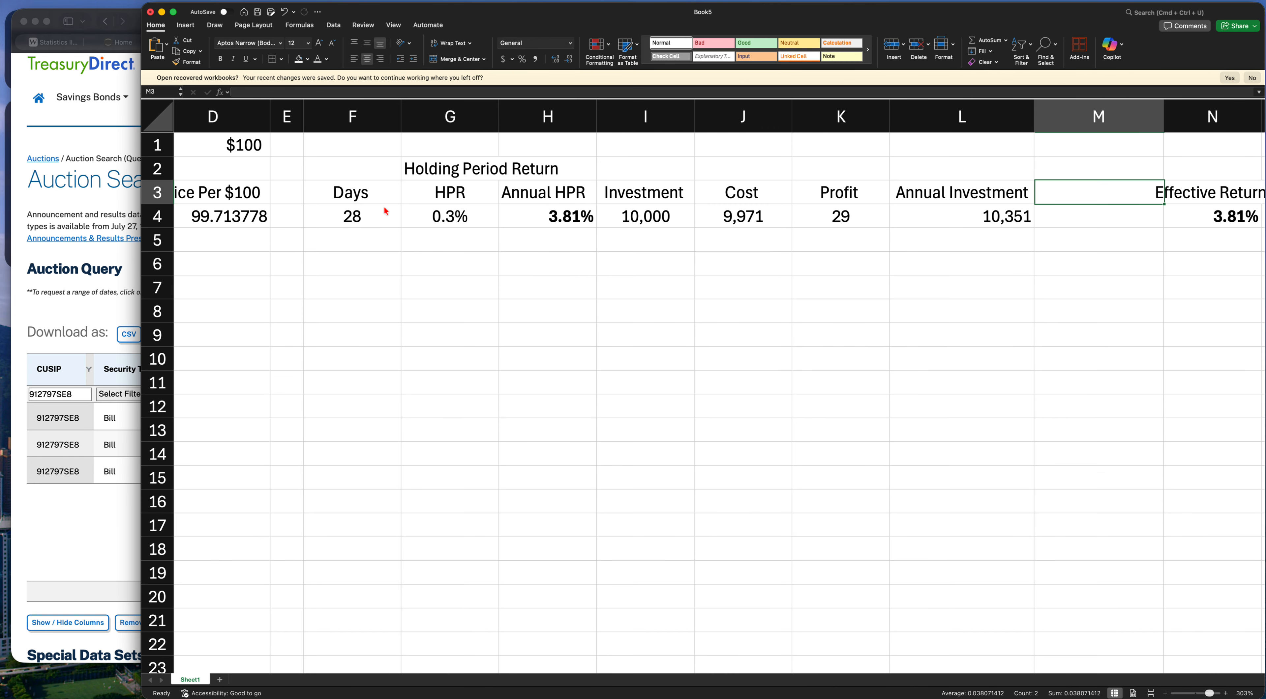
Enter the header Total Profit in M3 and compute it in M4 with the formula +L4-J4
{"action": "type", "text": "Total Profit"}
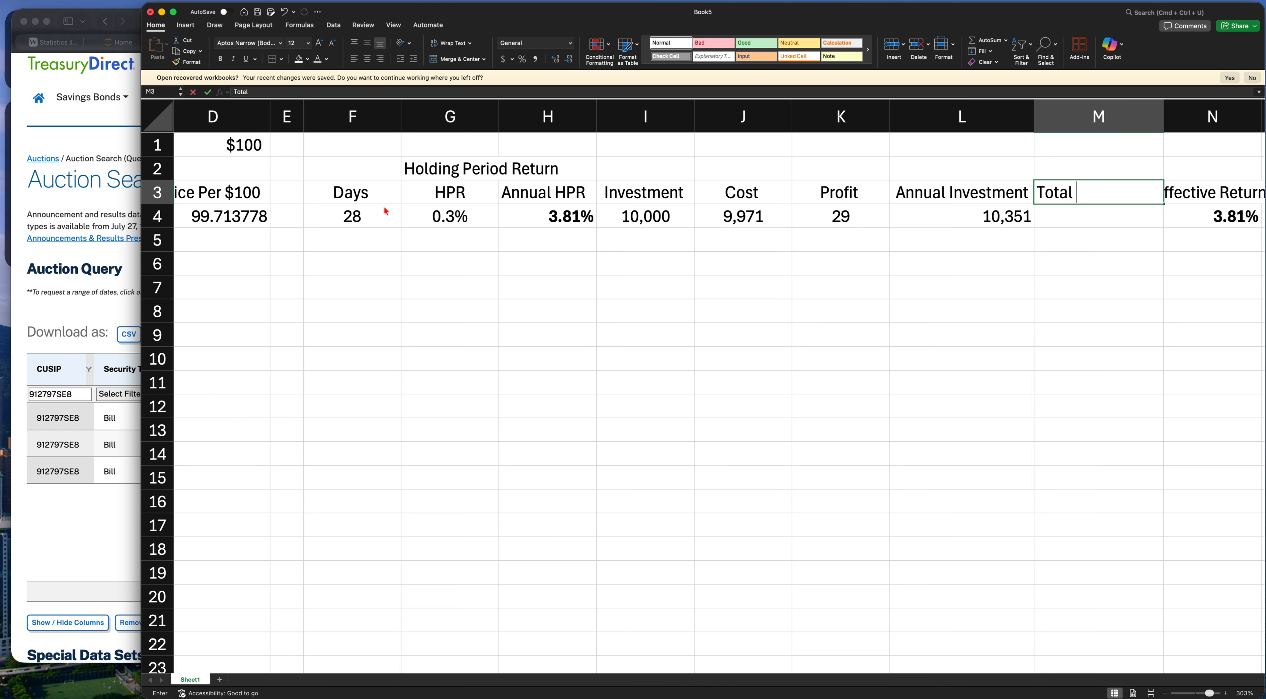
{"action": "key", "text": "Return"}
{"action": "type", "text": "+"}
{"action": "key", "text": "Left"}
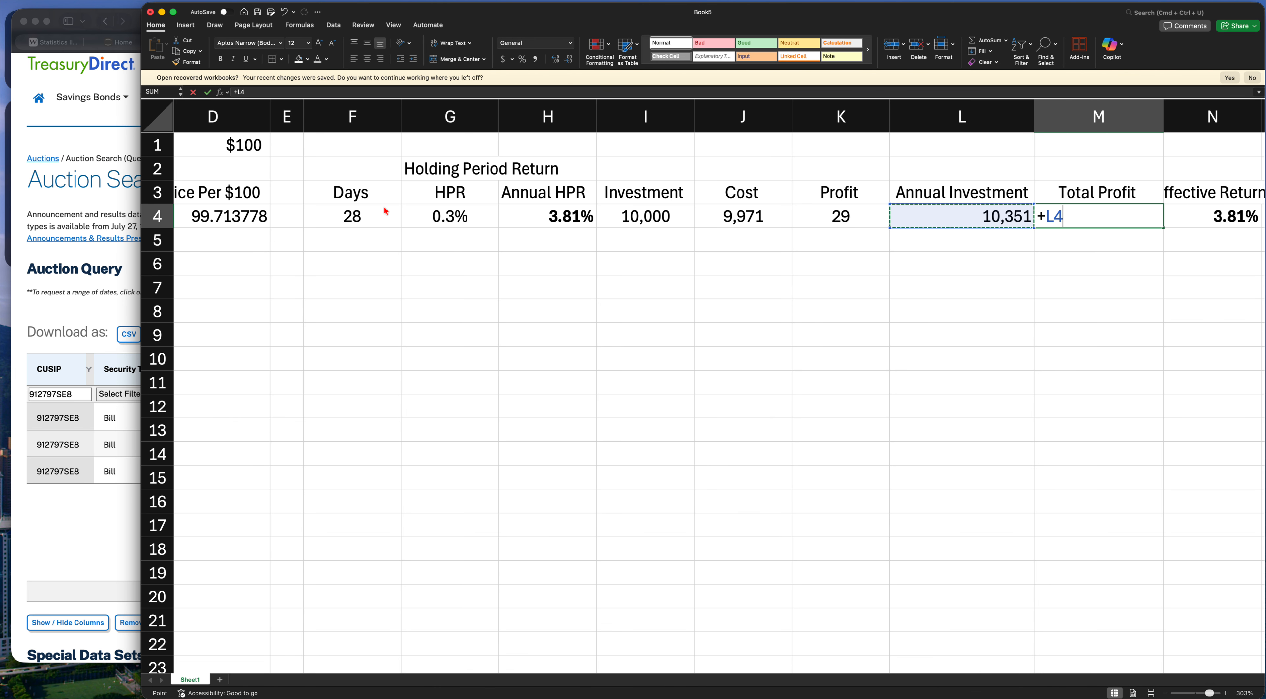
{"action": "type", "text": "-"}
{"action": "key", "text": "Left"}
{"action": "key", "text": "Left"}
{"action": "key", "text": "Left"}
{"action": "key", "text": "Left"}
{"action": "key", "text": "Right"}
{"action": "key", "text": "Right"}
{"action": "key", "text": "Right"}
{"action": "key", "text": "Left"}
{"action": "key", "text": "Left"}
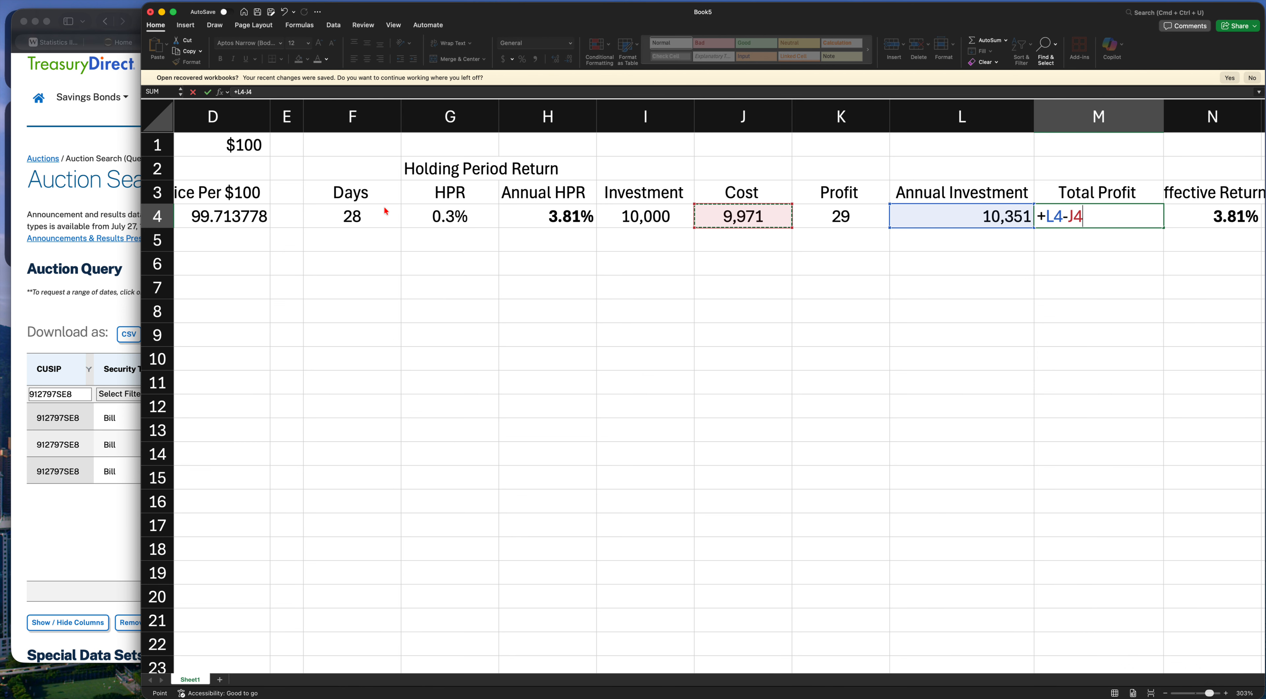
{"action": "key", "text": "Return"}
{"action": "key", "text": "Up"}
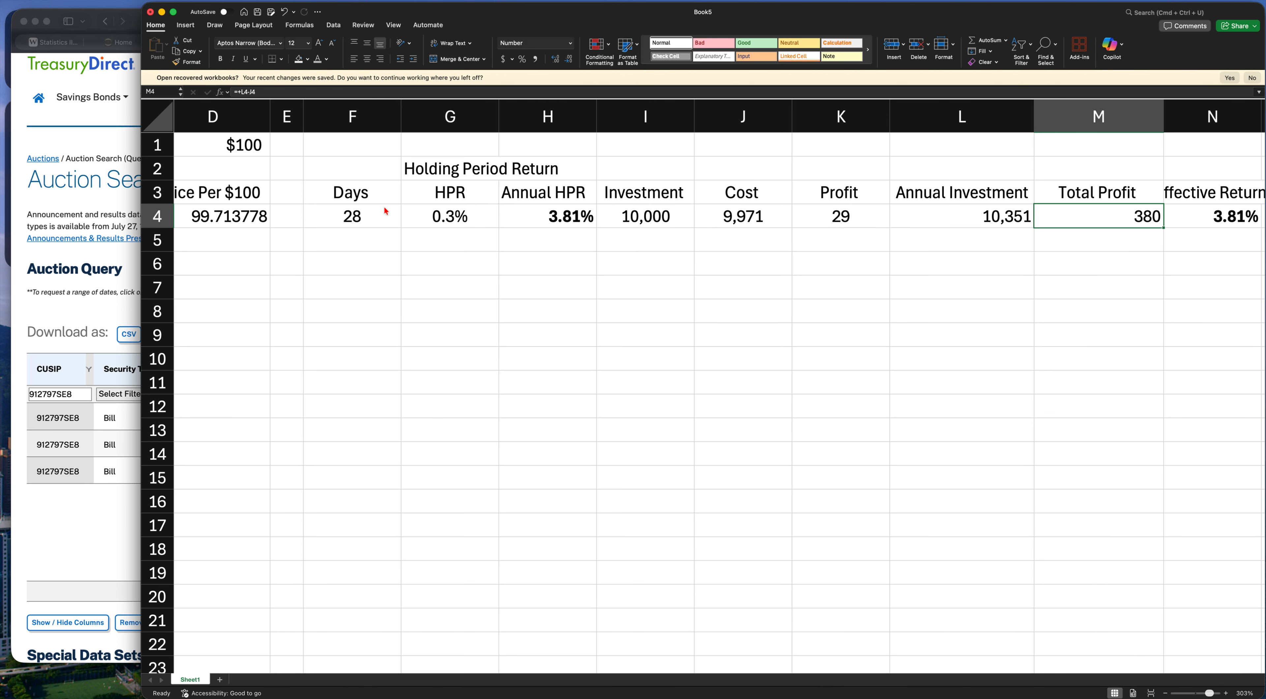
Autofit the width of column M to the Total Profit header
{"action": "scroll", "coordinate": [604, 235], "scroll_direction": "right", "scroll_amount": 2}
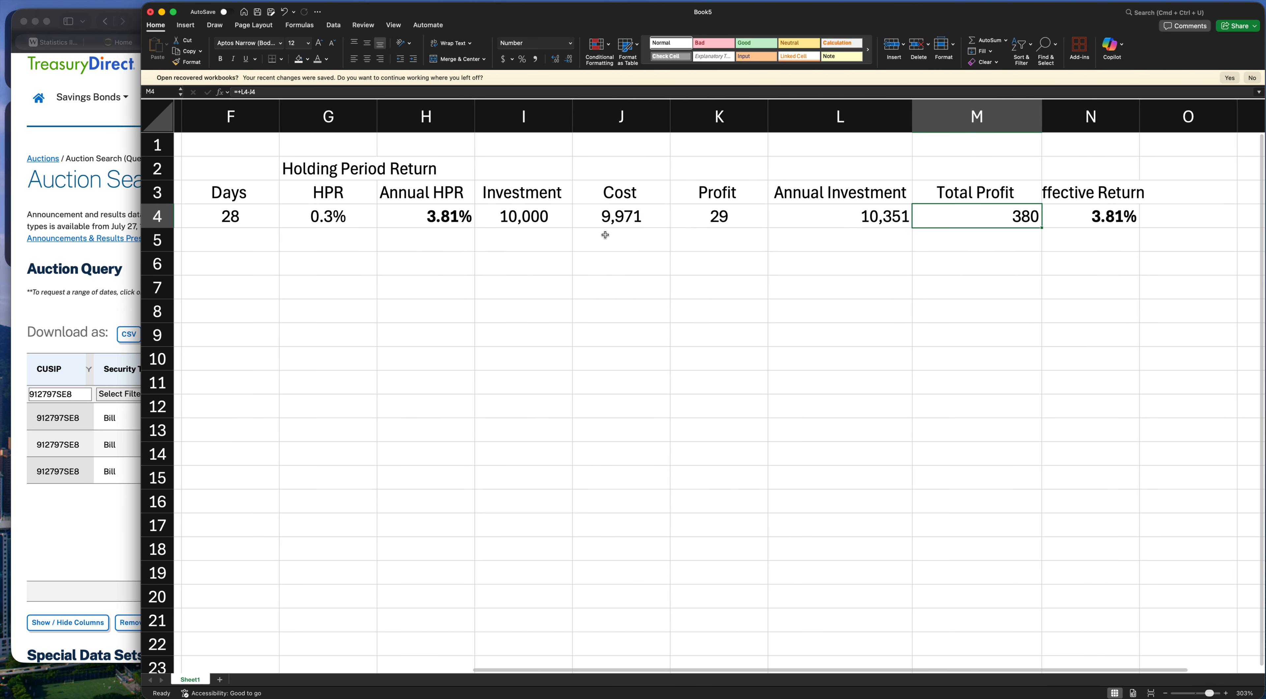
{"action": "double_click", "coordinate": [1041, 116]}
{"action": "left_click", "coordinate": [1019, 157]}
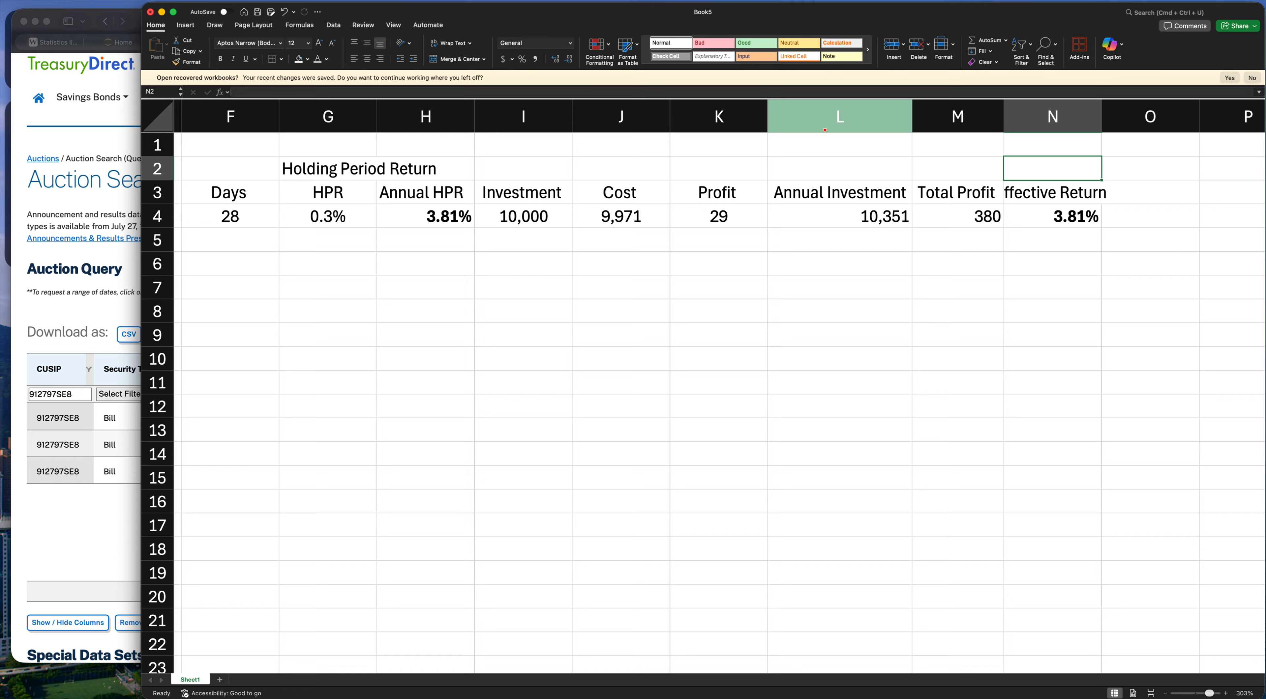
Hide the gridlines across the worksheet
{"action": "scroll", "coordinate": [775, 220], "scroll_direction": "left", "scroll_amount": 5}
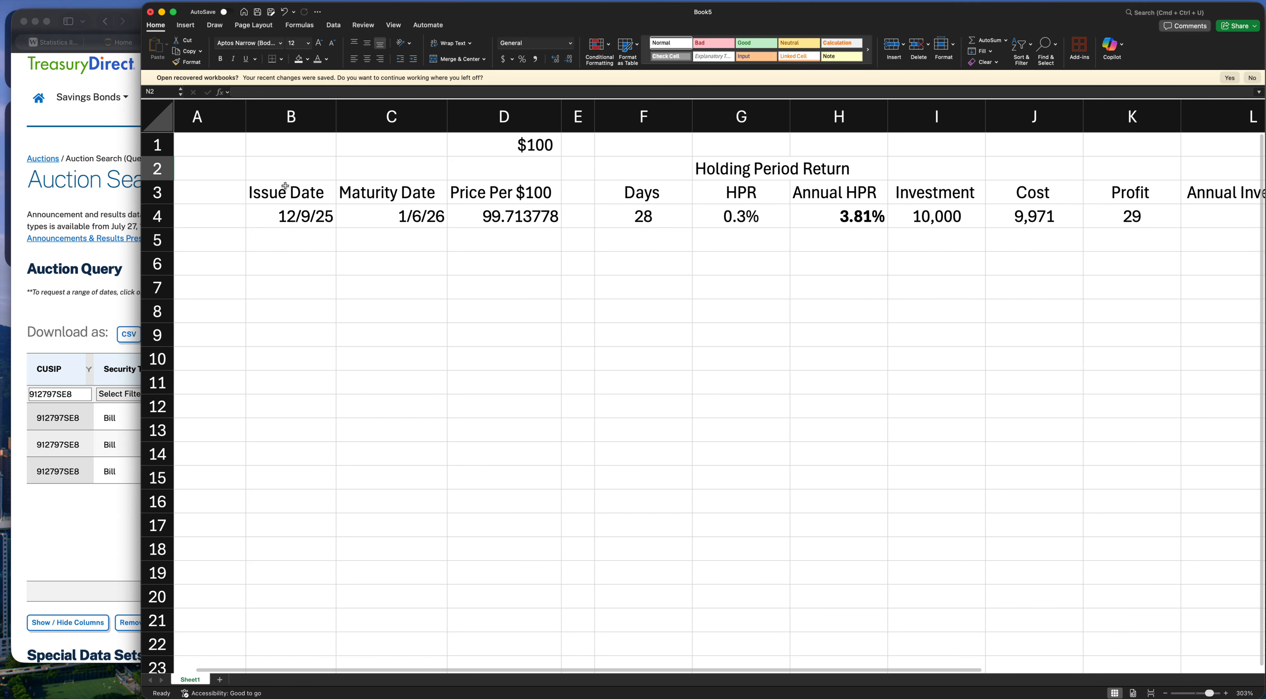
{"action": "left_click_drag", "start_coordinate": [285, 191], "coordinate": [552, 189]}
{"action": "left_click", "coordinate": [157, 116]}
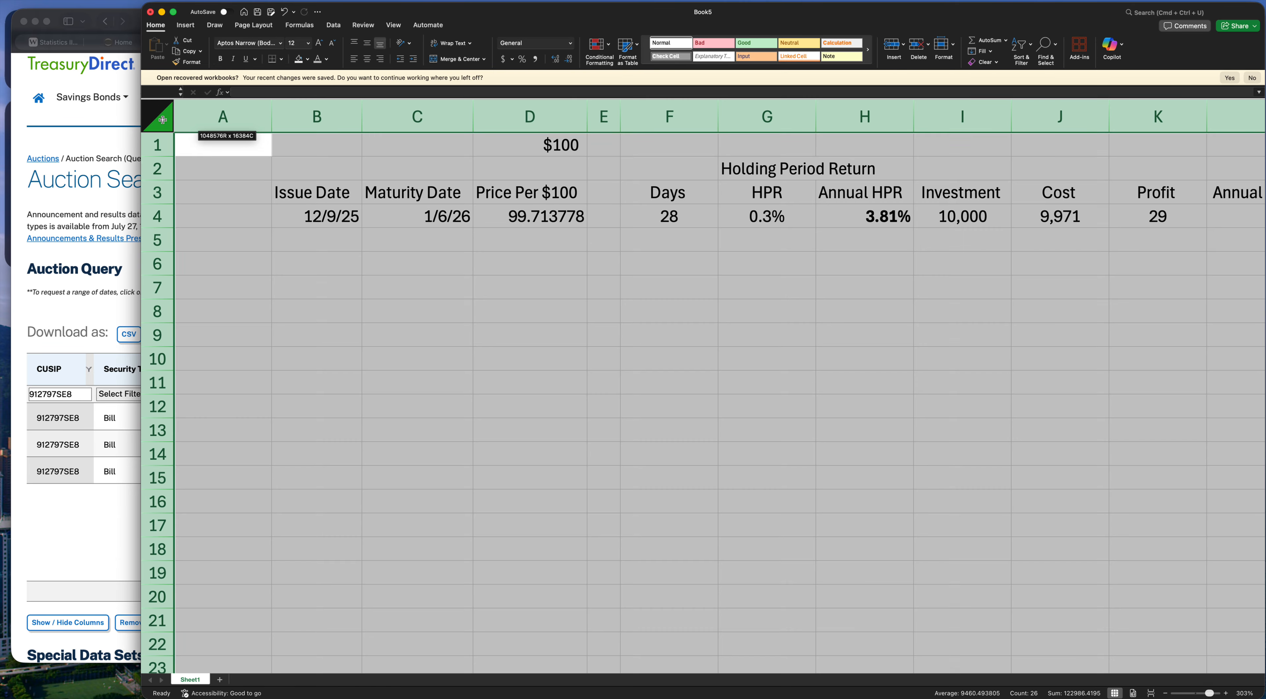
{"action": "left_click", "coordinate": [393, 25]}
{"action": "left_click", "coordinate": [417, 51]}
{"action": "left_click", "coordinate": [443, 216]}
Apply a top and bottom border to the Issue Date, Maturity Date and Price Per $100 headers in B3:D3
{"action": "left_click_drag", "start_coordinate": [294, 191], "coordinate": [551, 191]}
{"action": "left_click", "coordinate": [155, 24]}
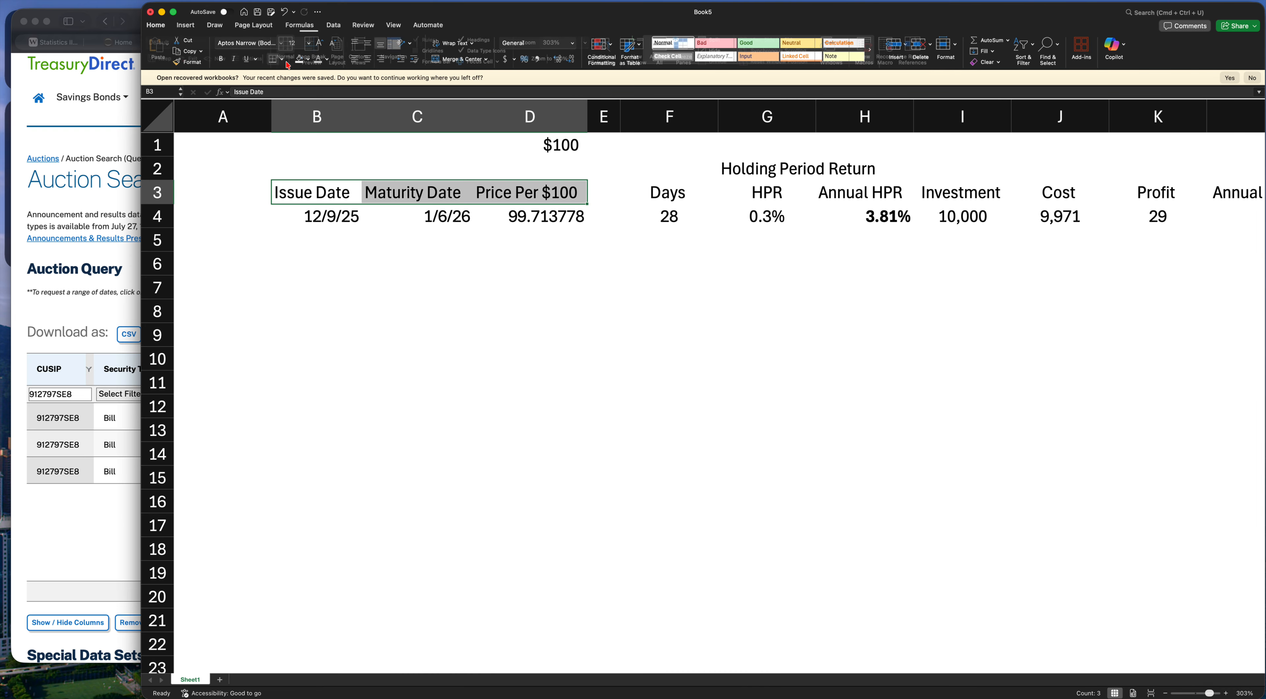
{"action": "left_click", "coordinate": [283, 59]}
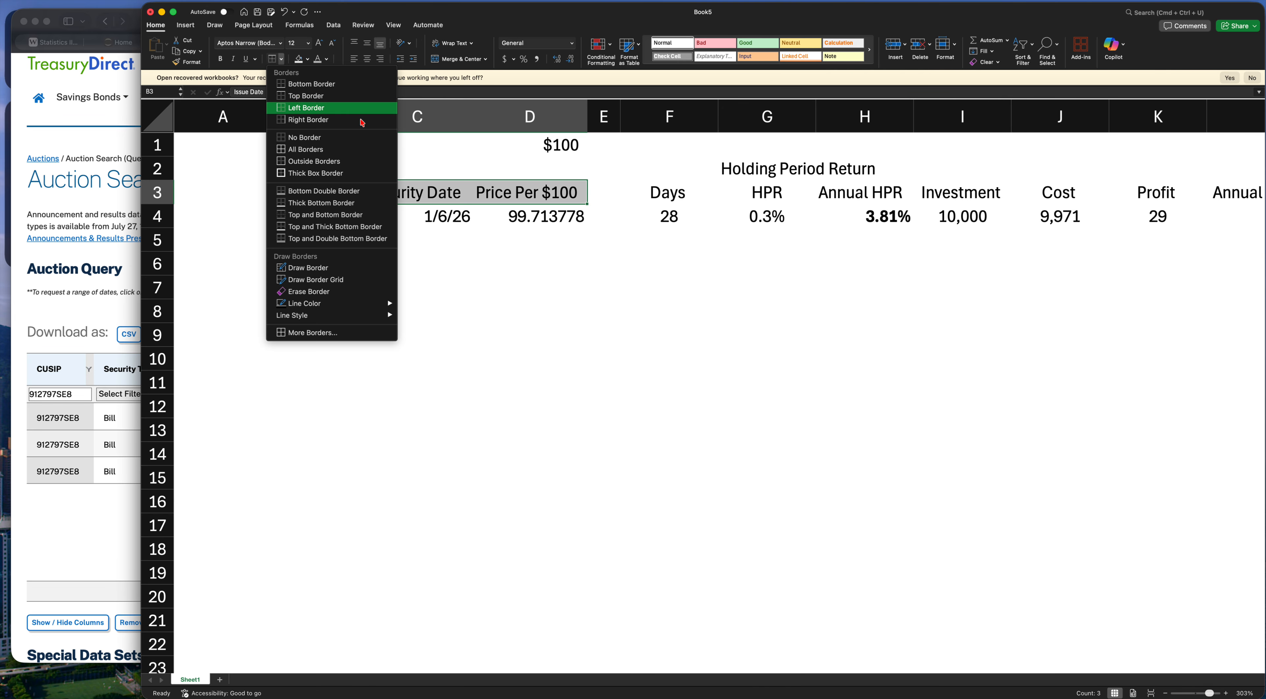
{"action": "left_click", "coordinate": [326, 215]}
Give the headers in B3:D3 a grey fill and a near-white font colour
{"action": "left_click", "coordinate": [312, 189]}
{"action": "left_click_drag", "start_coordinate": [312, 190], "coordinate": [520, 189]}
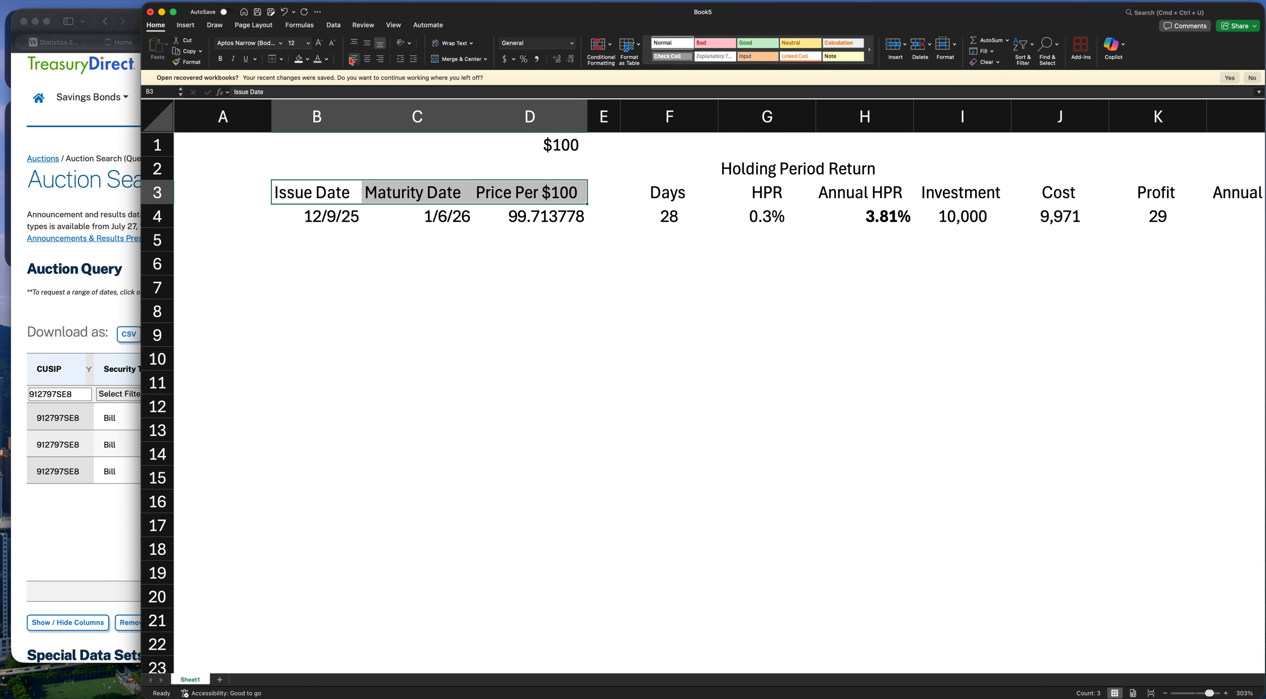
{"action": "left_click", "coordinate": [307, 59]}
{"action": "left_click", "coordinate": [305, 134]}
{"action": "left_click", "coordinate": [327, 60]}
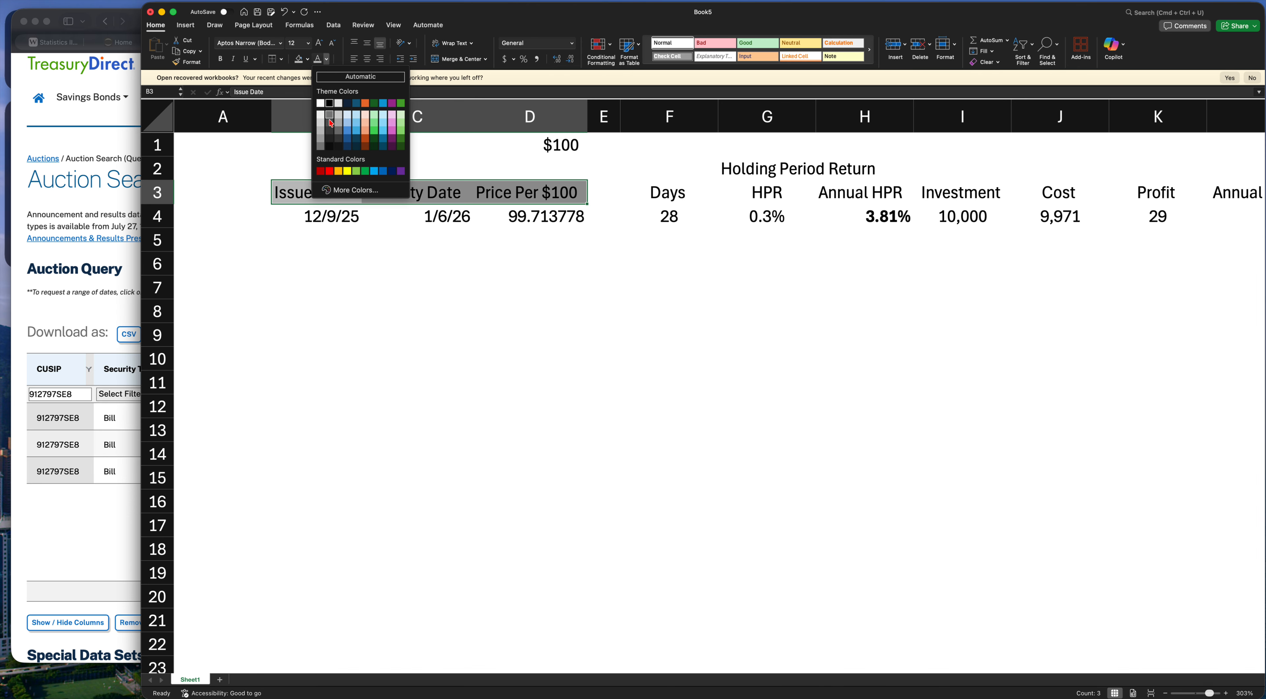
{"action": "left_click", "coordinate": [320, 115]}
{"action": "left_click", "coordinate": [310, 167]}
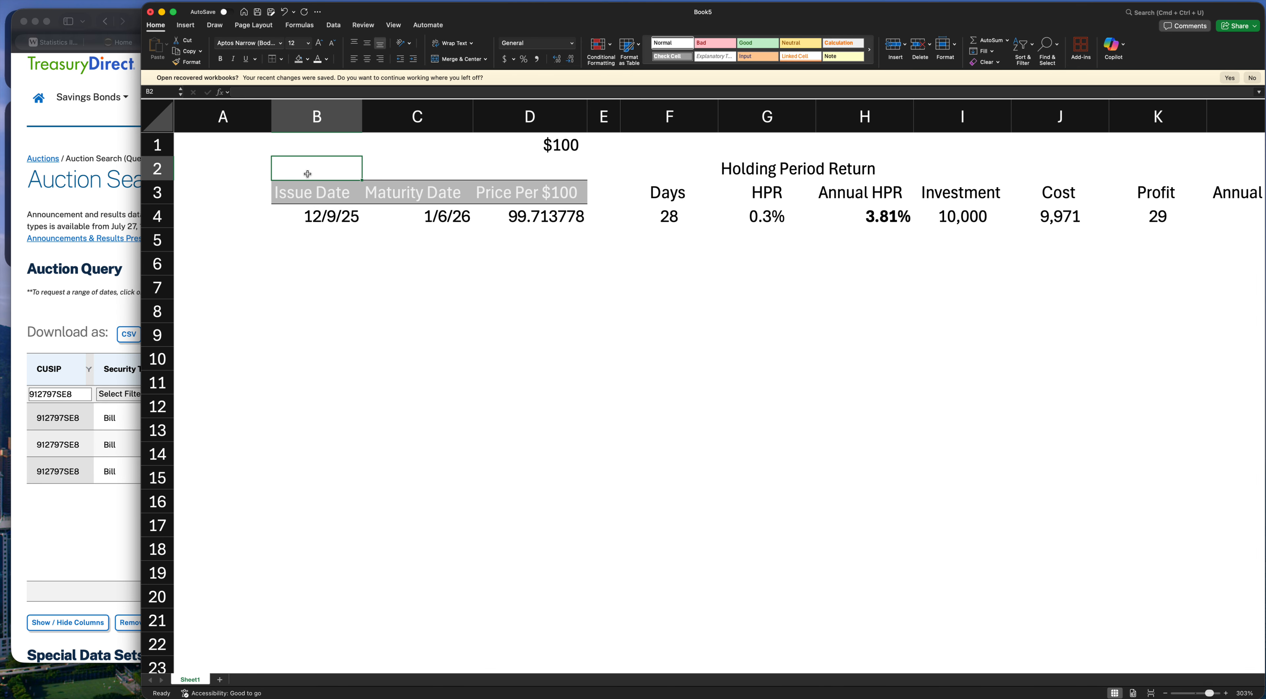
Enter the section title Inputs in B2 above the Issue Date header
{"action": "double_click", "coordinate": [308, 174]}
{"action": "type", "text": "Inputa s"}
{"action": "key", "text": "BackSpace"}
{"action": "key", "text": "BackSpace"}
{"action": "key", "text": "BackSpace"}
{"action": "type", "text": "s"}
{"action": "key", "text": "Return"}
Add a top border across the Inputs title row in B2:D2
{"action": "key", "text": "Up"}
{"action": "key", "text": "shift+Right"}
{"action": "key", "text": "shift+Right"}
{"action": "key", "text": "shift+Right"}
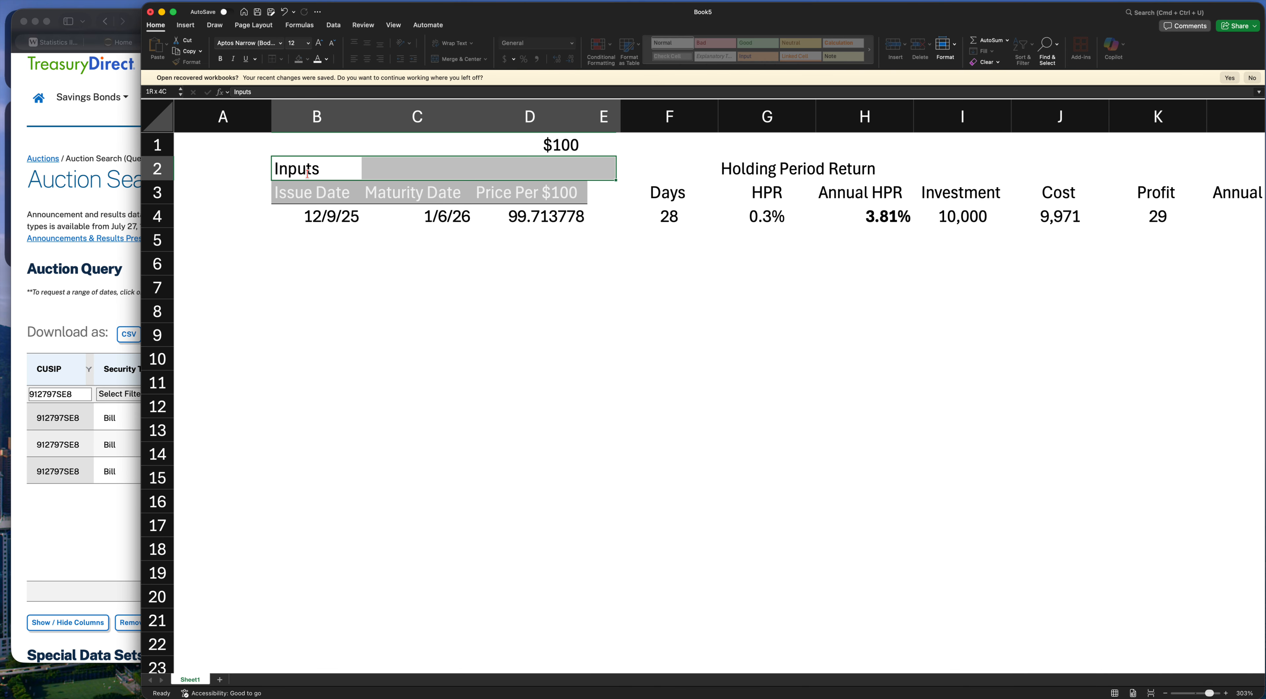
{"action": "key", "text": "shift+Left"}
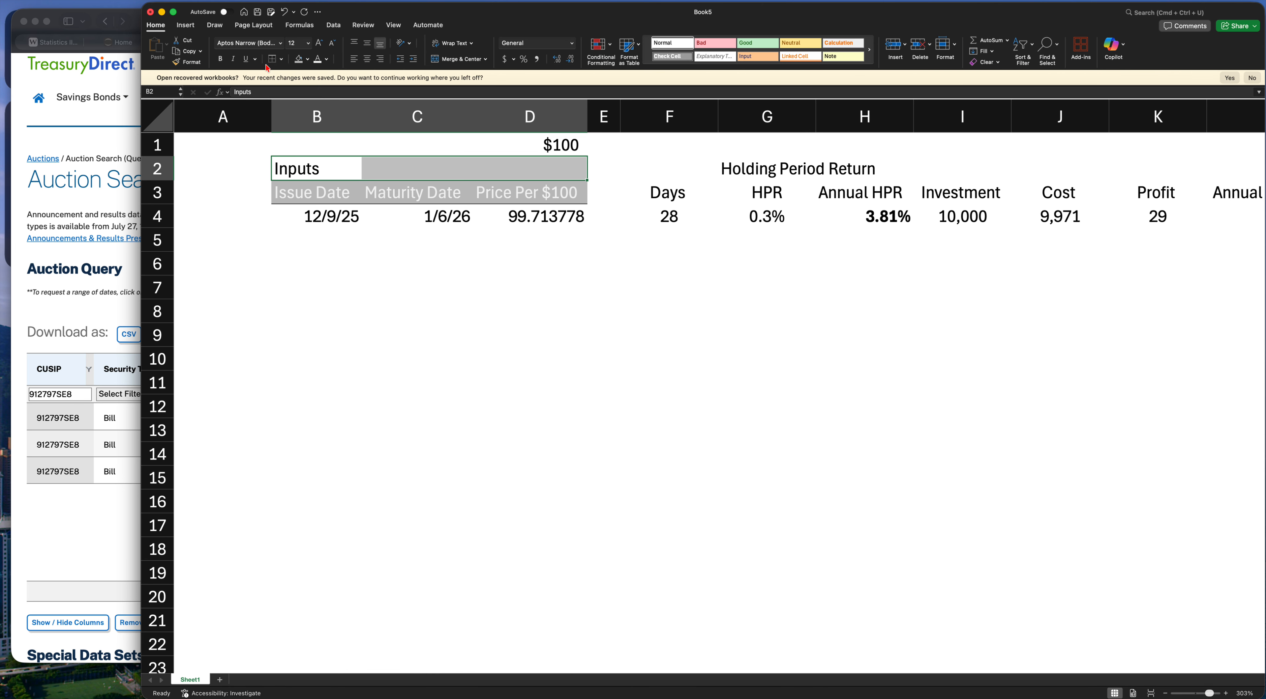
Give the headers from Days to Effective Return in F3:N3 a dark blue fill and a bold near-white font
{"action": "scroll", "coordinate": [438, 181], "scroll_direction": "right", "scroll_amount": 2}
{"action": "left_click", "coordinate": [563, 196]}
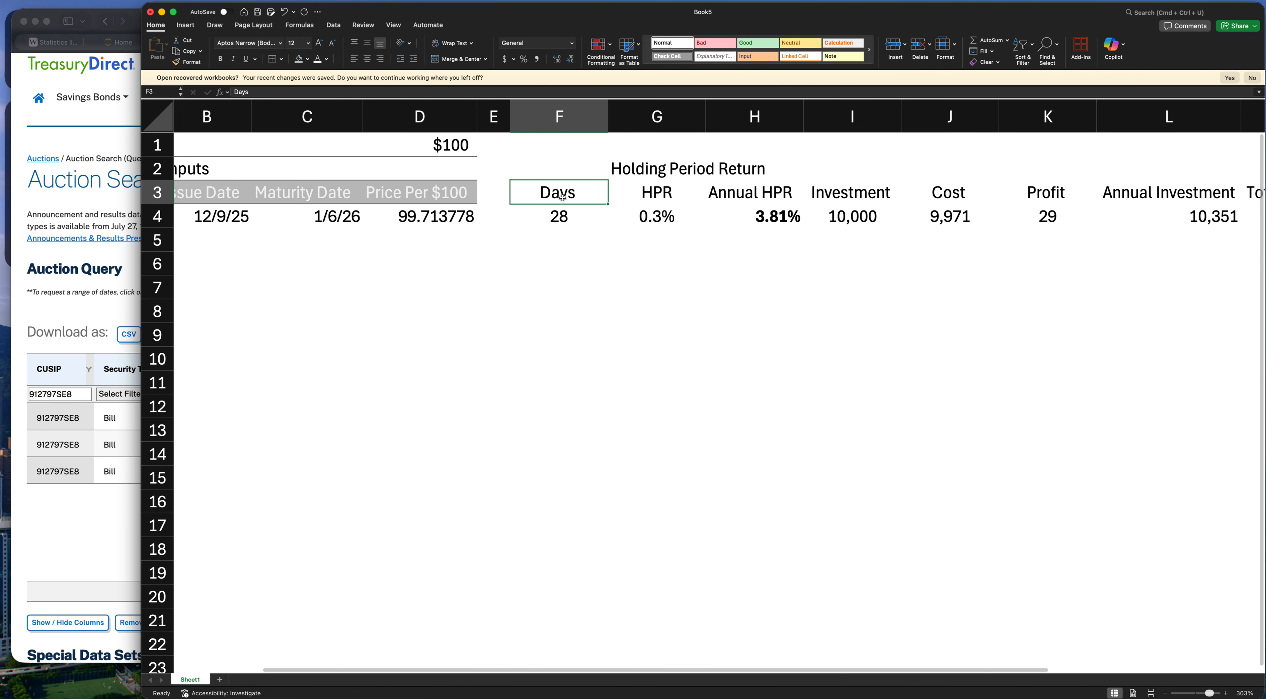
{"action": "key", "text": "super+shift+Right"}
{"action": "left_click", "coordinate": [311, 63]}
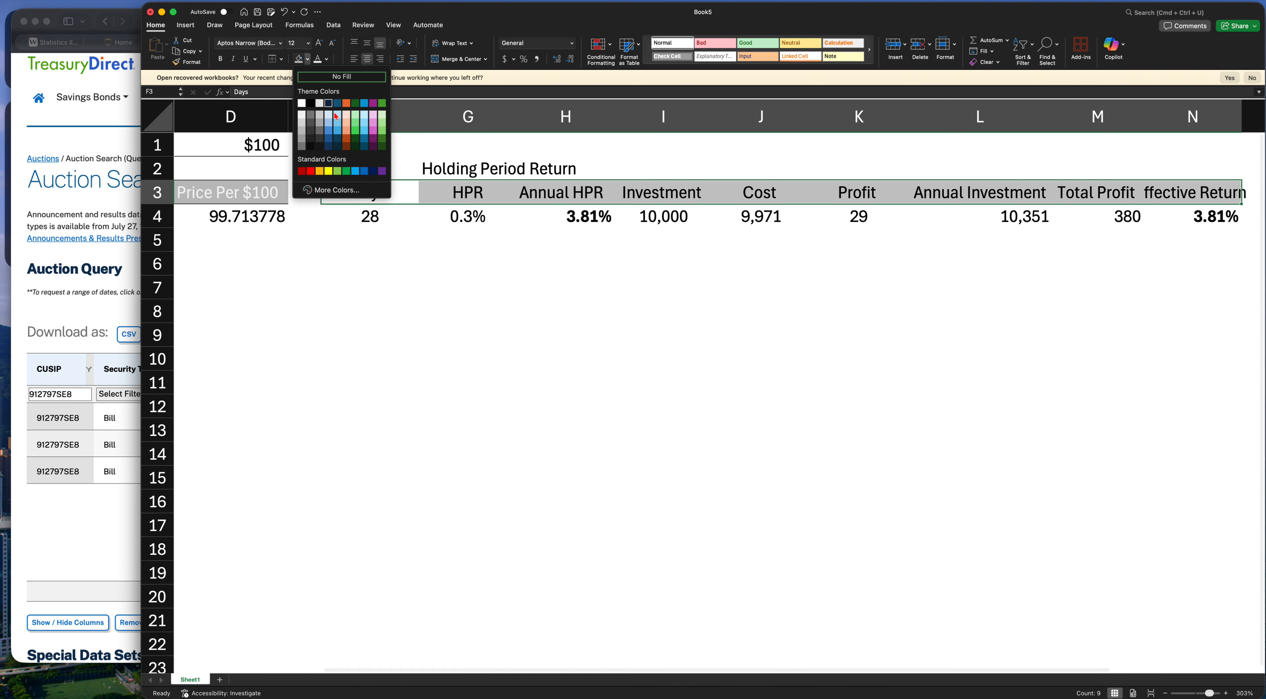
{"action": "left_click", "coordinate": [337, 106]}
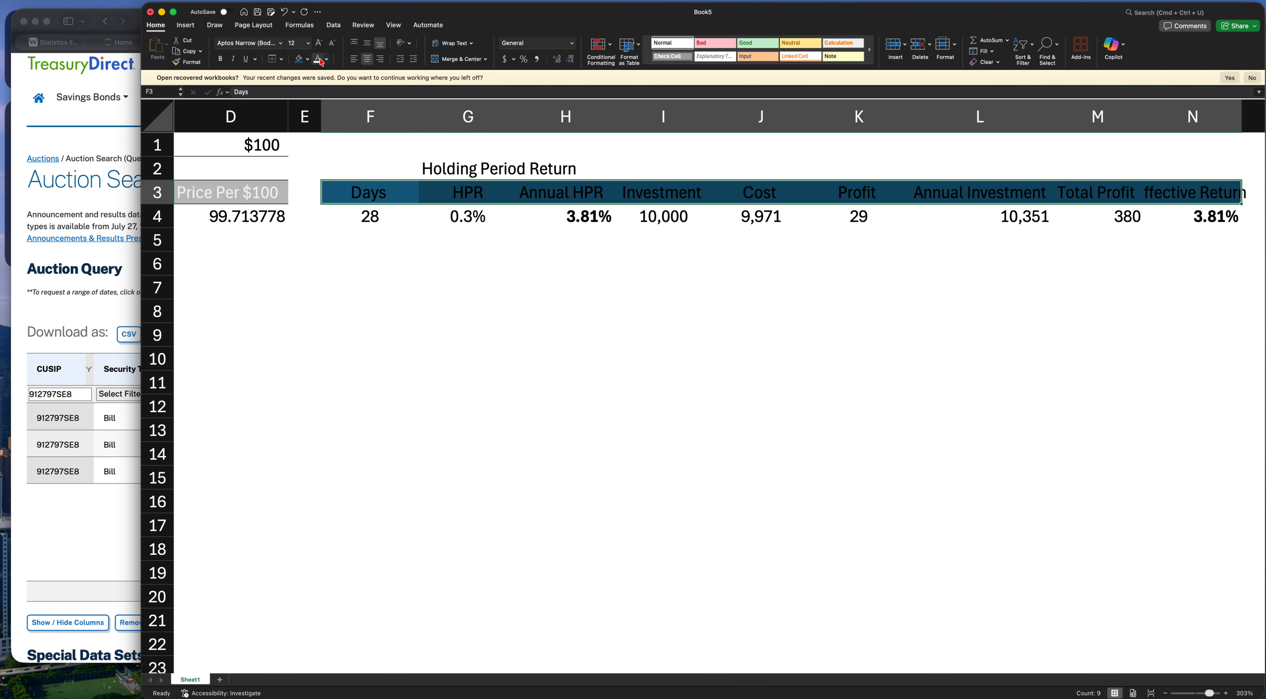
{"action": "left_click", "coordinate": [318, 59]}
{"action": "left_click", "coordinate": [219, 58]}
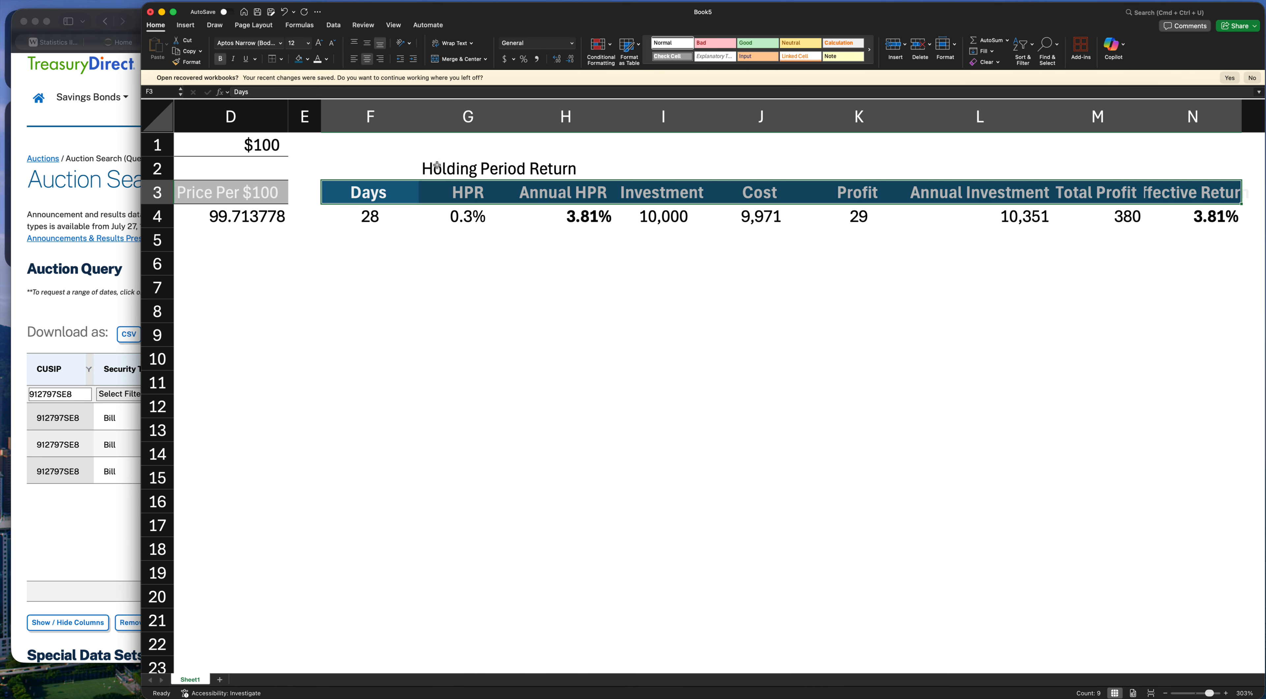
Delete the Holding Period Return title in G2 and add a top border across F2:N2
{"action": "left_click", "coordinate": [450, 171]}
{"action": "key", "text": "Delete"}
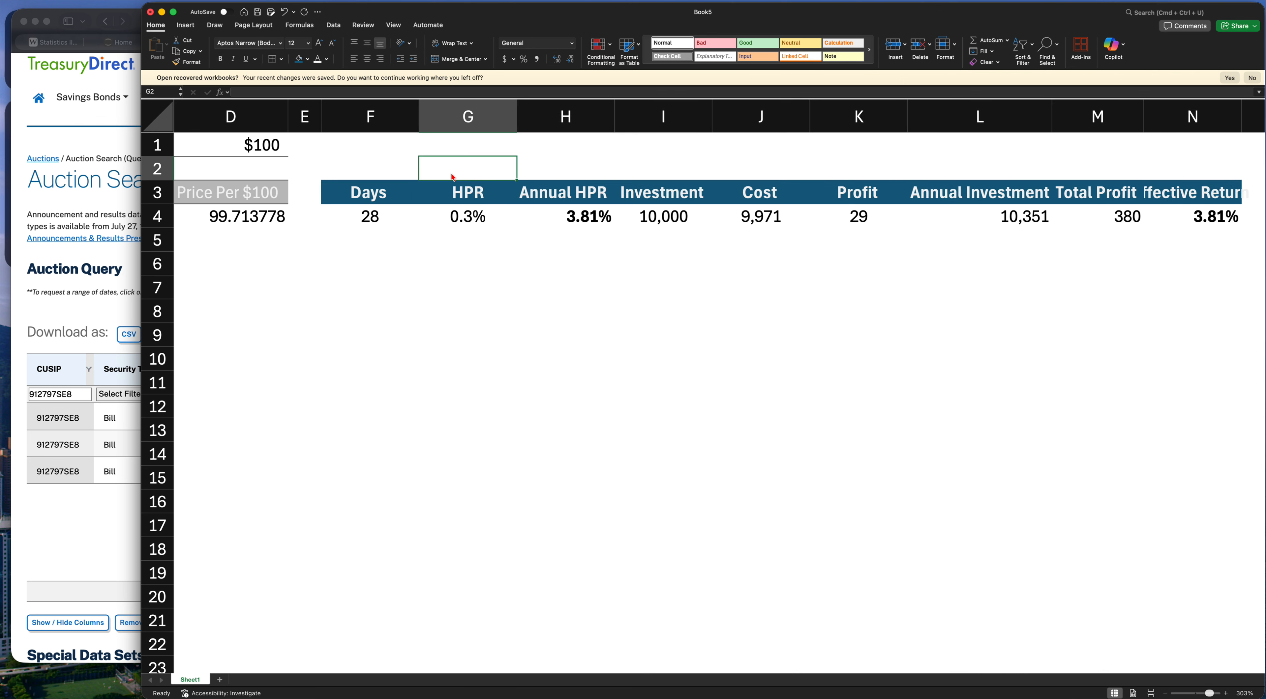
{"action": "key", "text": "Down"}
{"action": "key", "text": "Left"}
{"action": "key", "text": "Left"}
{"action": "key", "text": "Left"}
{"action": "key", "text": "Left"}
{"action": "key", "text": "Left"}
{"action": "key", "text": "Left"}
{"action": "key", "text": "Right"}
{"action": "key", "text": "Right"}
{"action": "key", "text": "Right"}
{"action": "key", "text": "Right"}
{"action": "key", "text": "Right"}
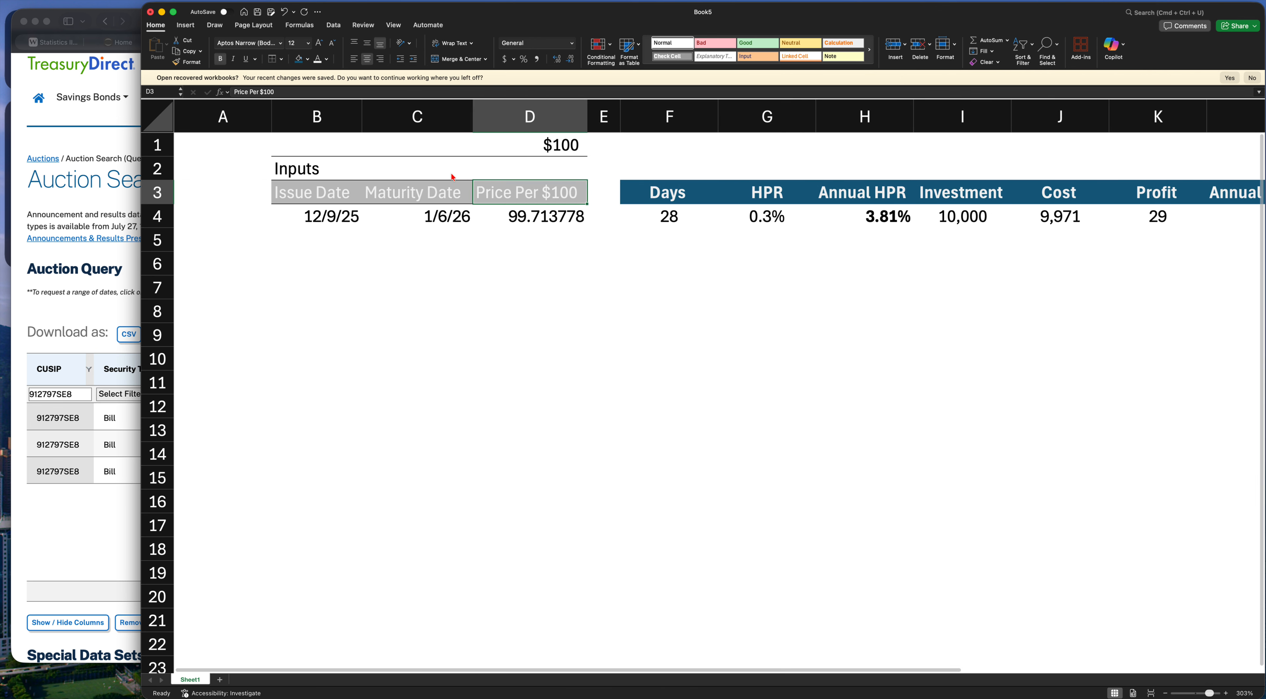
{"action": "key", "text": "Up"}
{"action": "key", "text": "shift+Right"}
{"action": "key", "text": "shift+Right"}
{"action": "key", "text": "shift+Right"}
{"action": "key", "text": "shift+Right"}
{"action": "key", "text": "shift+Right"}
{"action": "key", "text": "shift+Right"}
{"action": "key", "text": "shift+Right"}
{"action": "key", "text": "shift+Right"}
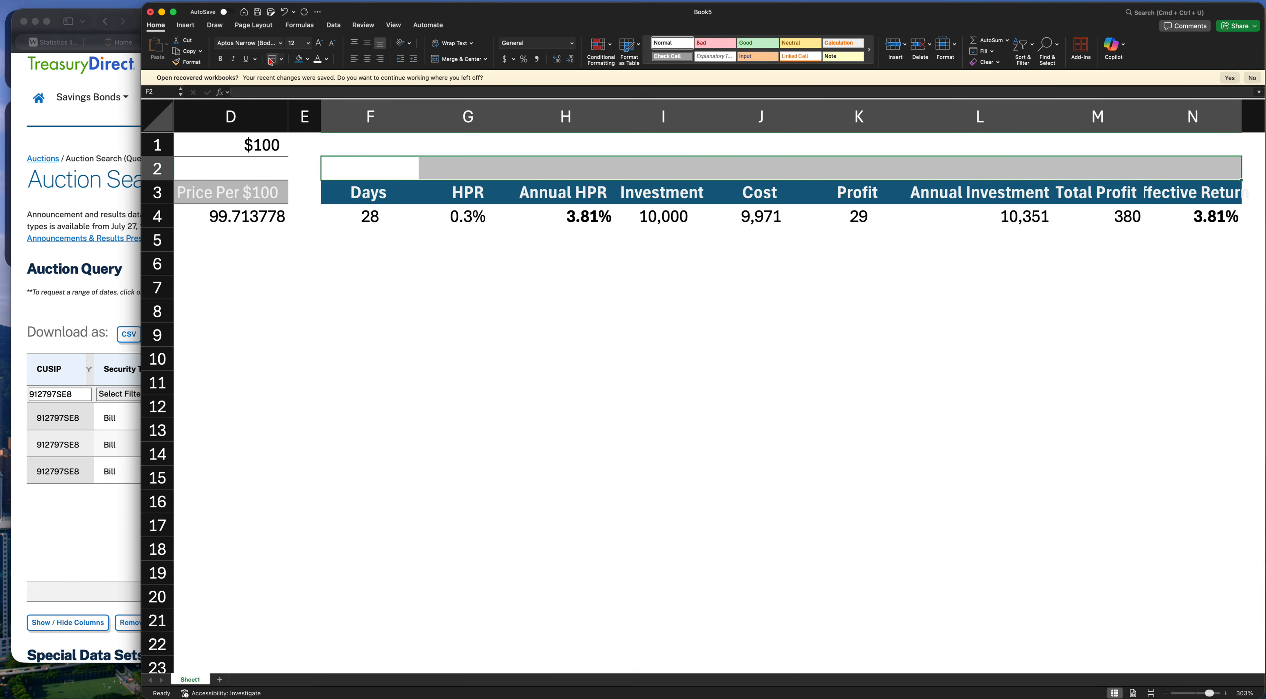
Apply a top border and a bottom border to the headers in F3:N3
{"action": "left_click_drag", "start_coordinate": [340, 192], "coordinate": [565, 192]}
{"action": "key", "text": "shift+Right"}
{"action": "key", "text": "shift+Right"}
{"action": "key", "text": "shift+Right"}
{"action": "key", "text": "shift+Right"}
{"action": "key", "text": "shift+Right"}
{"action": "key", "text": "shift+Right"}
{"action": "key", "text": "shift+Right"}
{"action": "key", "text": "shift+Right"}
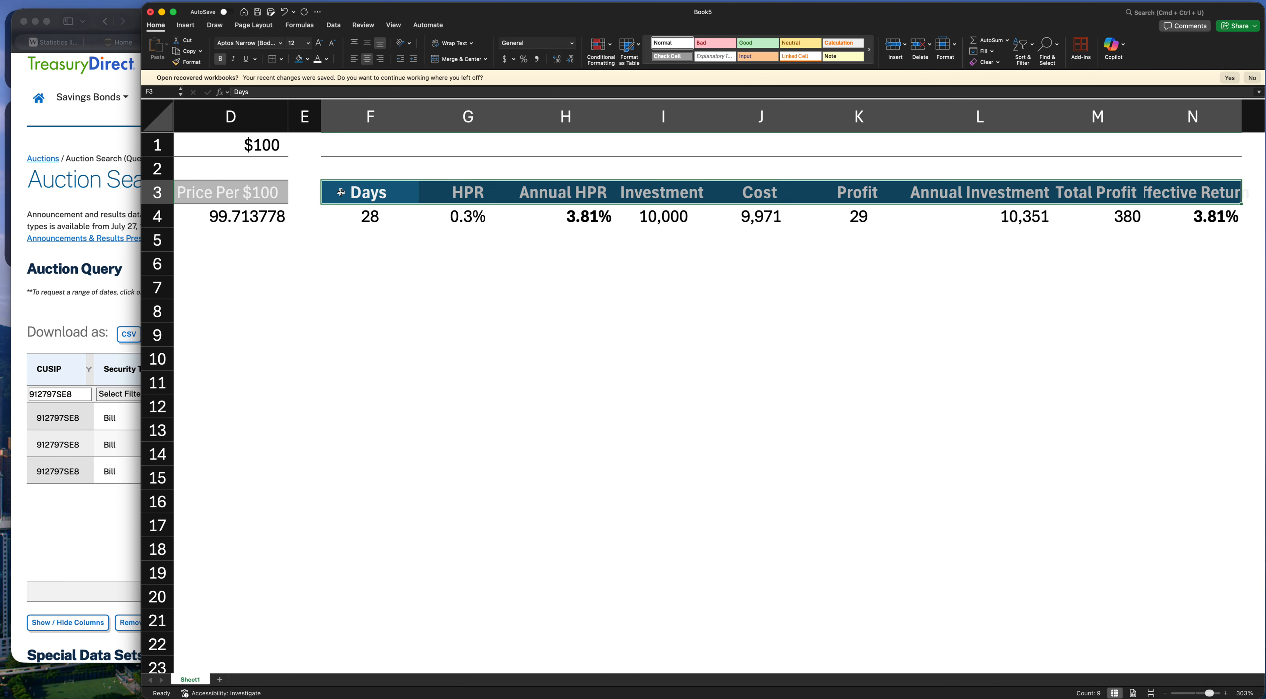
{"action": "left_click", "coordinate": [280, 59]}
{"action": "left_click", "coordinate": [291, 99]}
{"action": "left_click", "coordinate": [283, 60]}
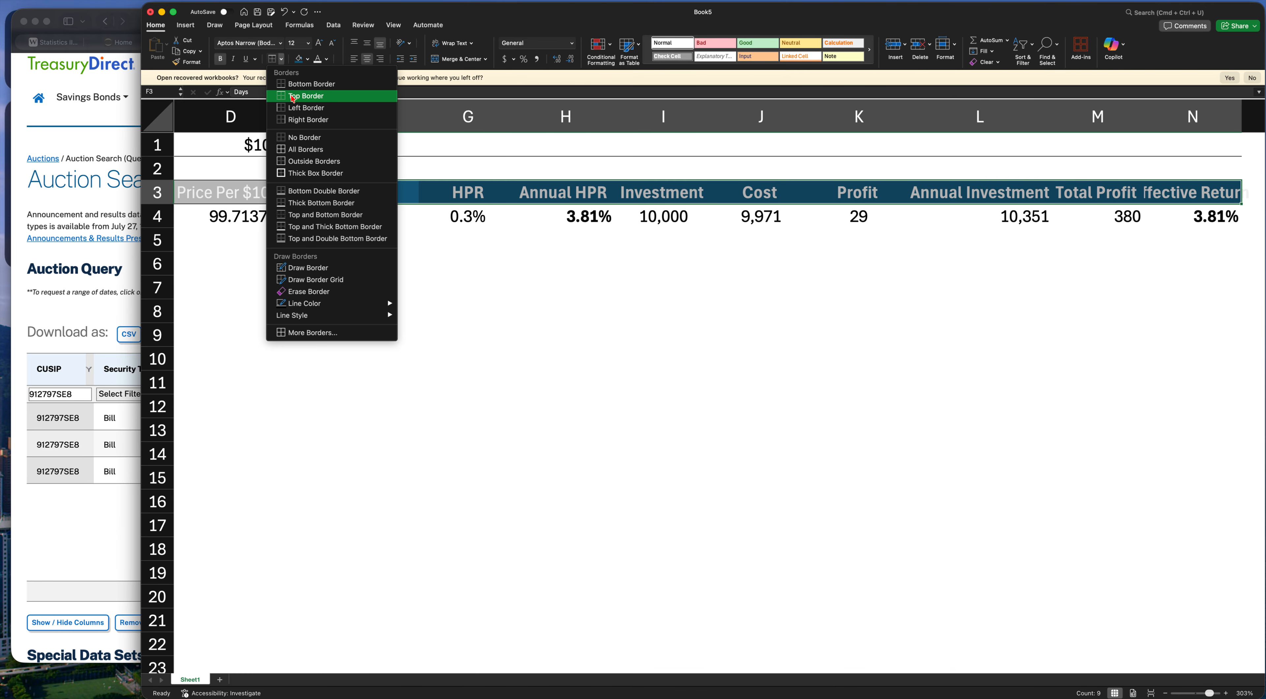
{"action": "left_click", "coordinate": [294, 84]}
Enter the section title Outputs in F2 above the Days header
{"action": "left_click", "coordinate": [363, 172]}
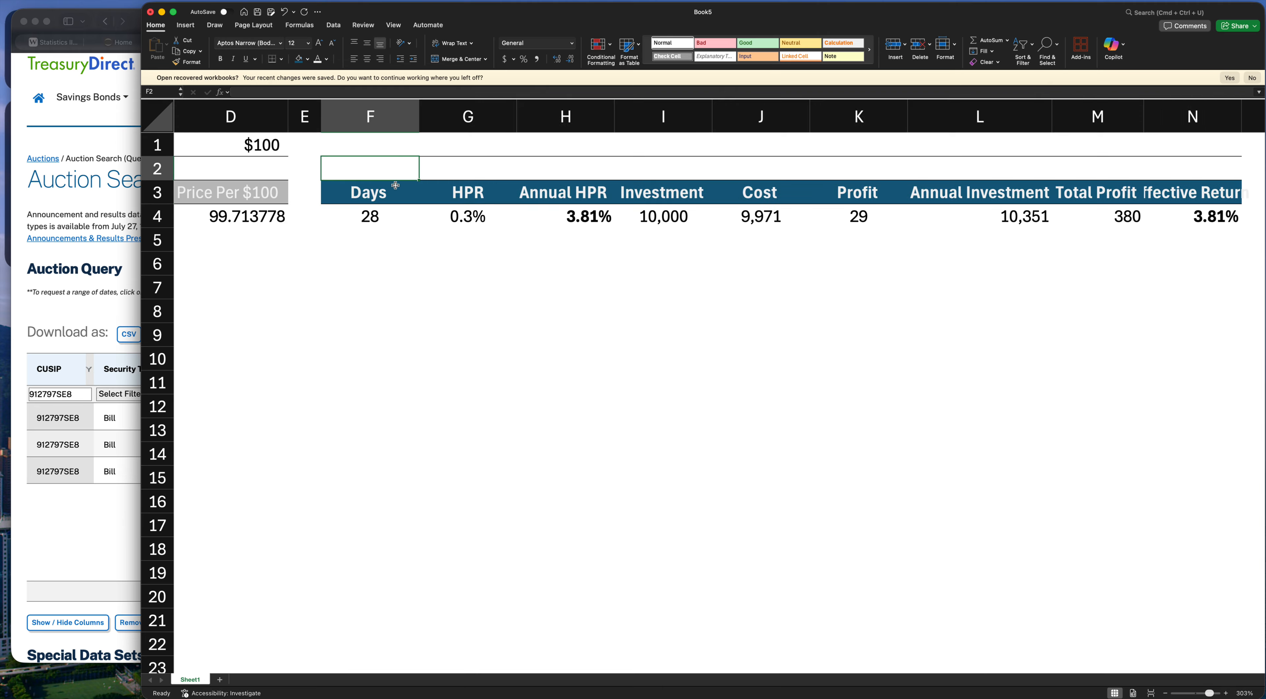
{"action": "type", "text": "Outputa"}
{"action": "key", "text": "BackSpace"}
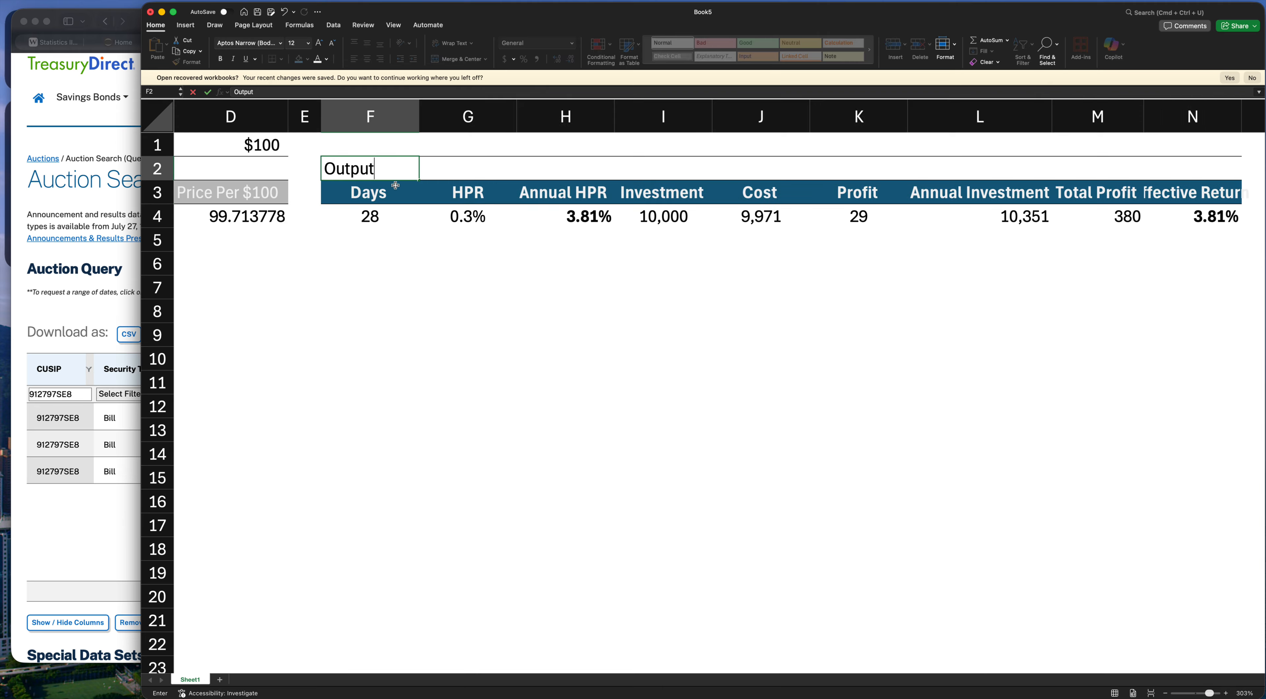
{"action": "type", "text": "s"}
{"action": "key", "text": "Return"}
Widen column N so the Effective Return header fits inside its cell
{"action": "scroll", "coordinate": [451, 271], "scroll_direction": "down", "scroll_amount": 3}
{"action": "scroll", "coordinate": [451, 272], "scroll_direction": "left", "scroll_amount": 5}
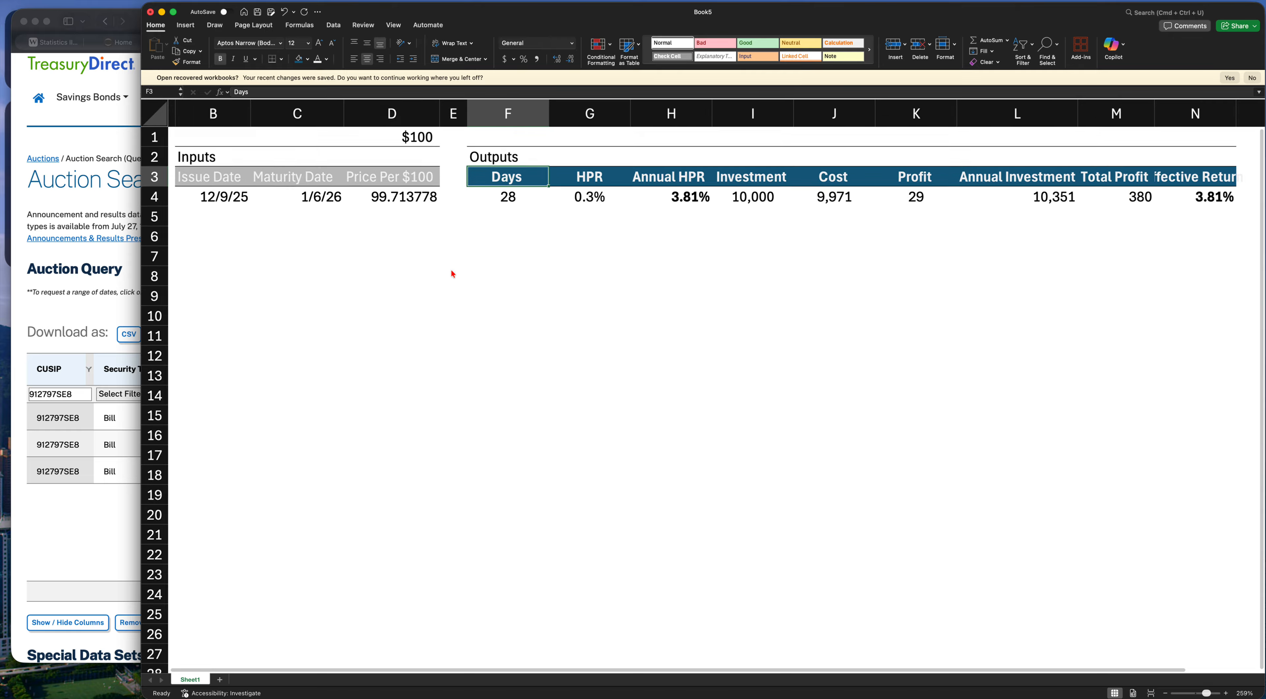
{"action": "scroll", "coordinate": [516, 153], "scroll_direction": "right", "scroll_amount": 5}
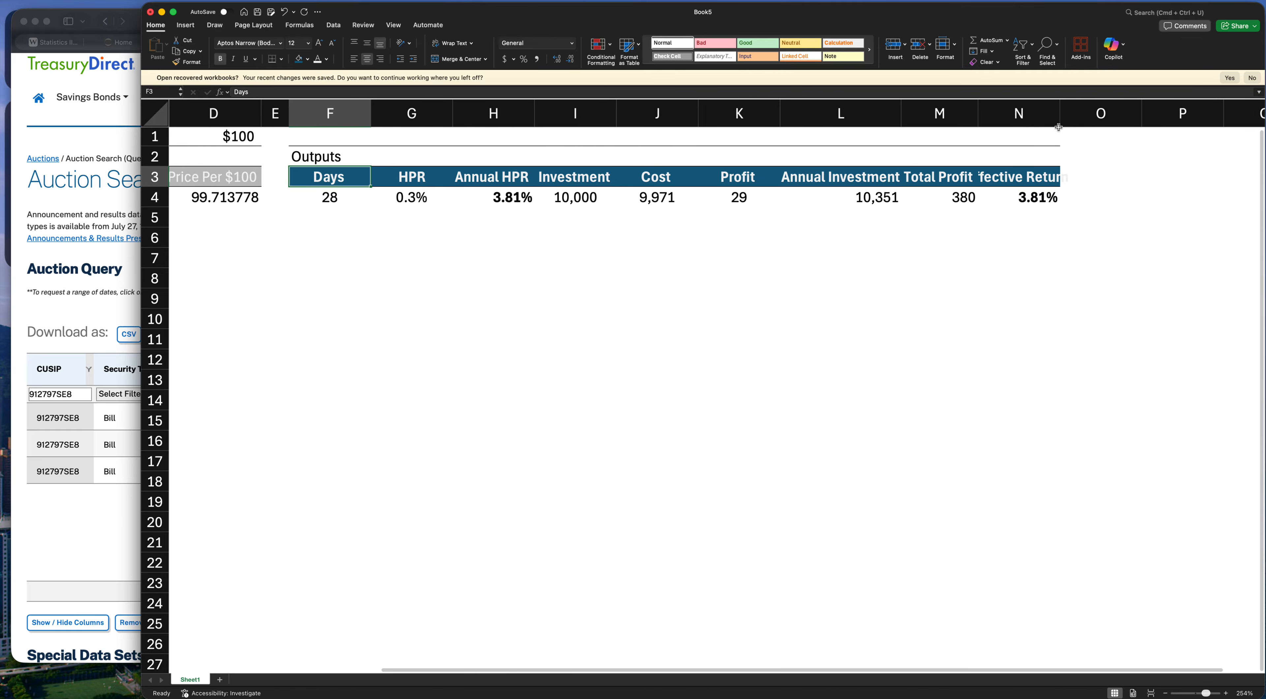
{"action": "left_click_drag", "start_coordinate": [1058, 114], "coordinate": [1090, 114]}
{"action": "left_click", "coordinate": [1021, 172]}
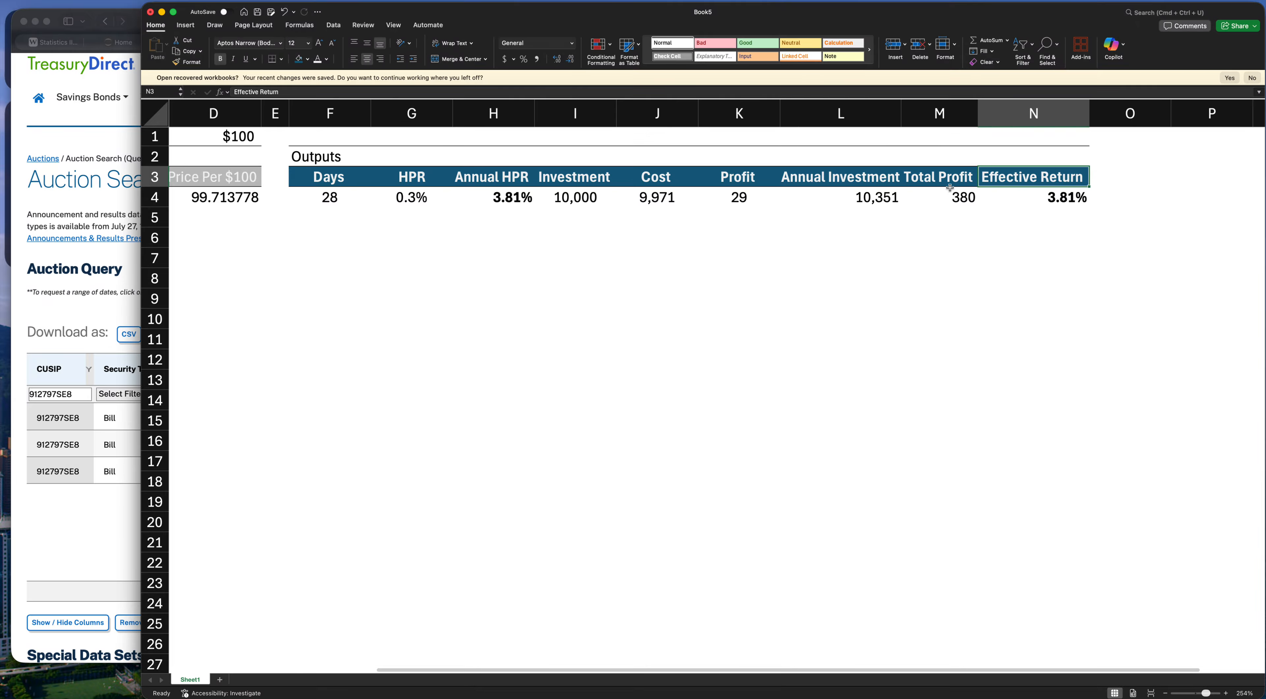
Shorten the Annual Investment header in L3 to Annual Invest
{"action": "scroll", "coordinate": [950, 189], "scroll_direction": "left", "scroll_amount": 2}
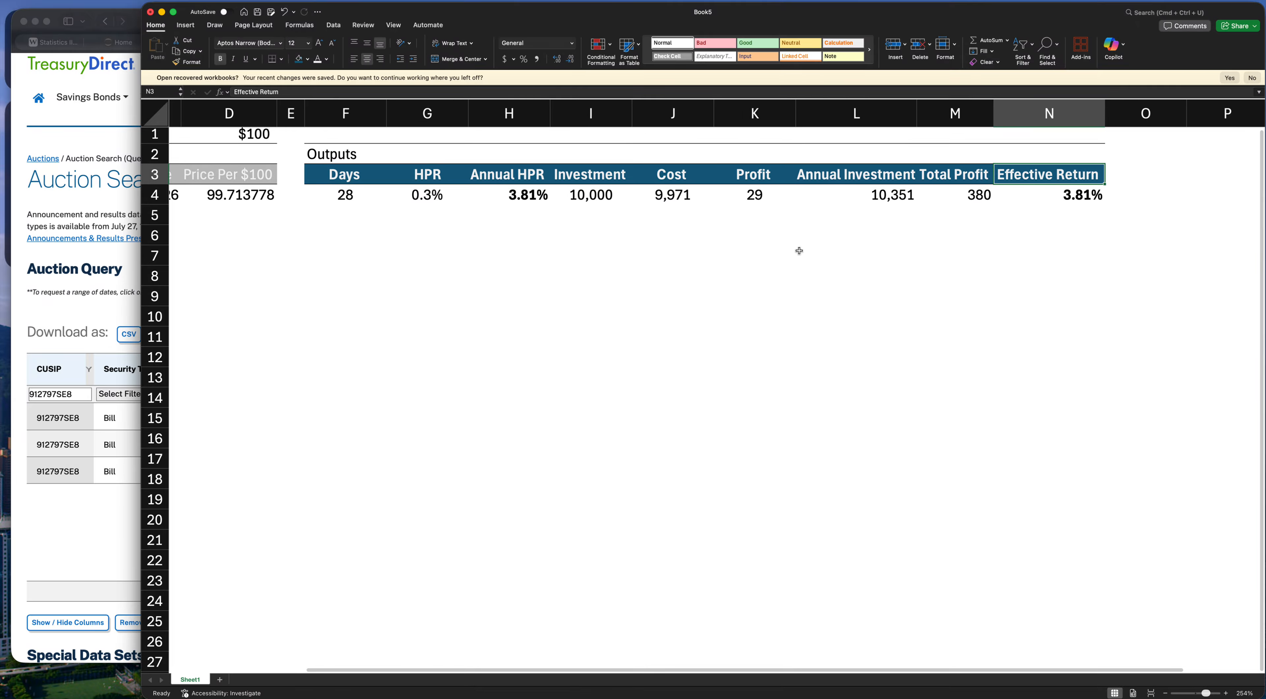
{"action": "left_click_drag", "start_coordinate": [951, 119], "coordinate": [955, 119]}
{"action": "left_click", "coordinate": [894, 177]}
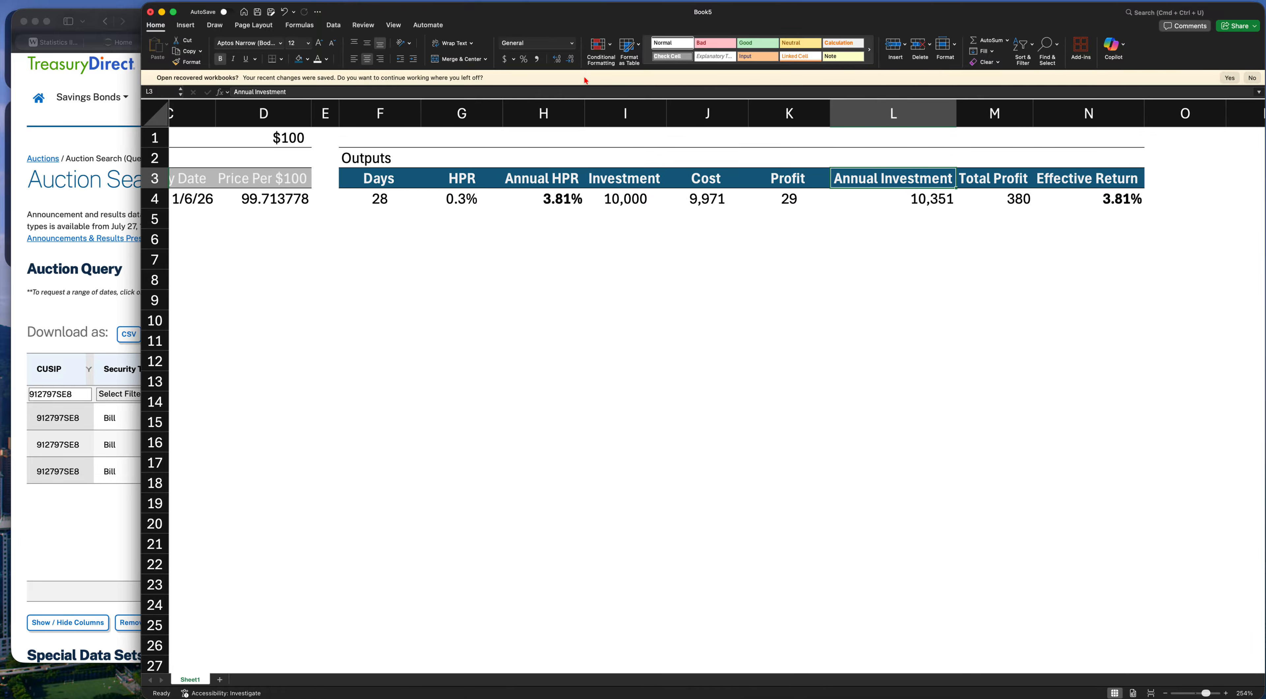
{"action": "left_click", "coordinate": [572, 92]}
{"action": "key", "text": "BackSpace"}
{"action": "key", "text": "BackSpace"}
{"action": "key", "text": "BackSpace"}
{"action": "key", "text": "BackSpace"}
{"action": "key", "text": "BackSpace"}
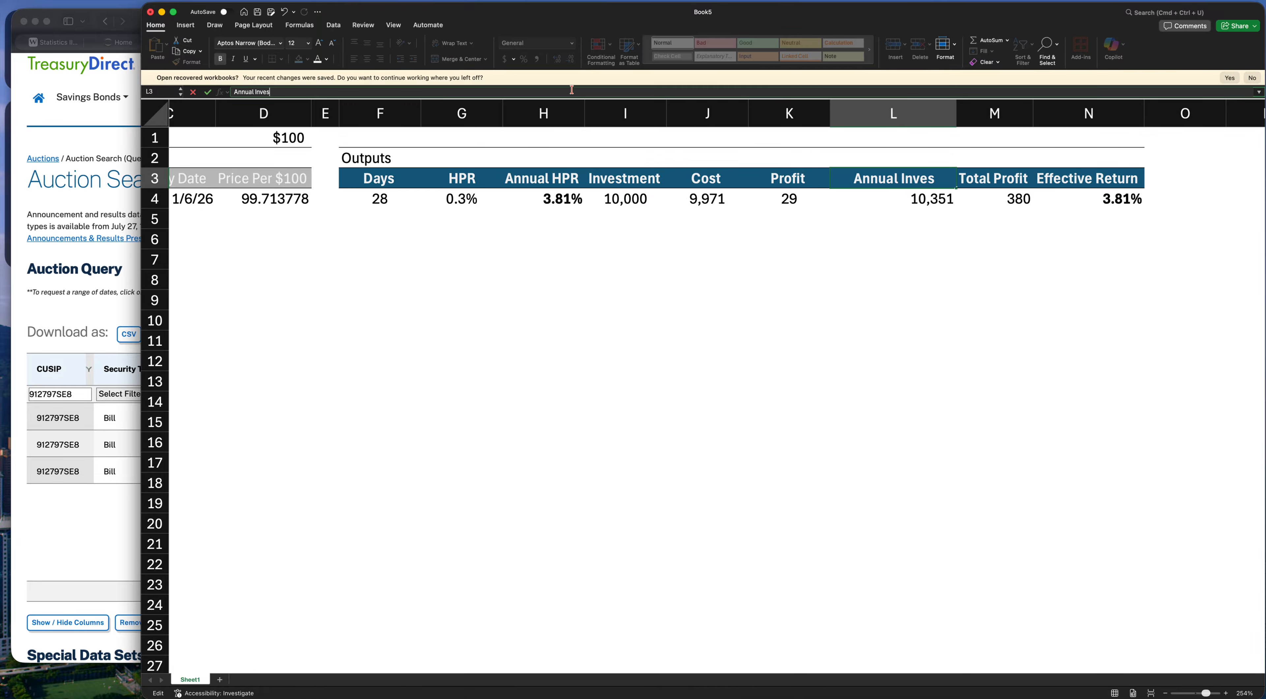
{"action": "type", "text": "t"}
{"action": "key", "text": "Return"}
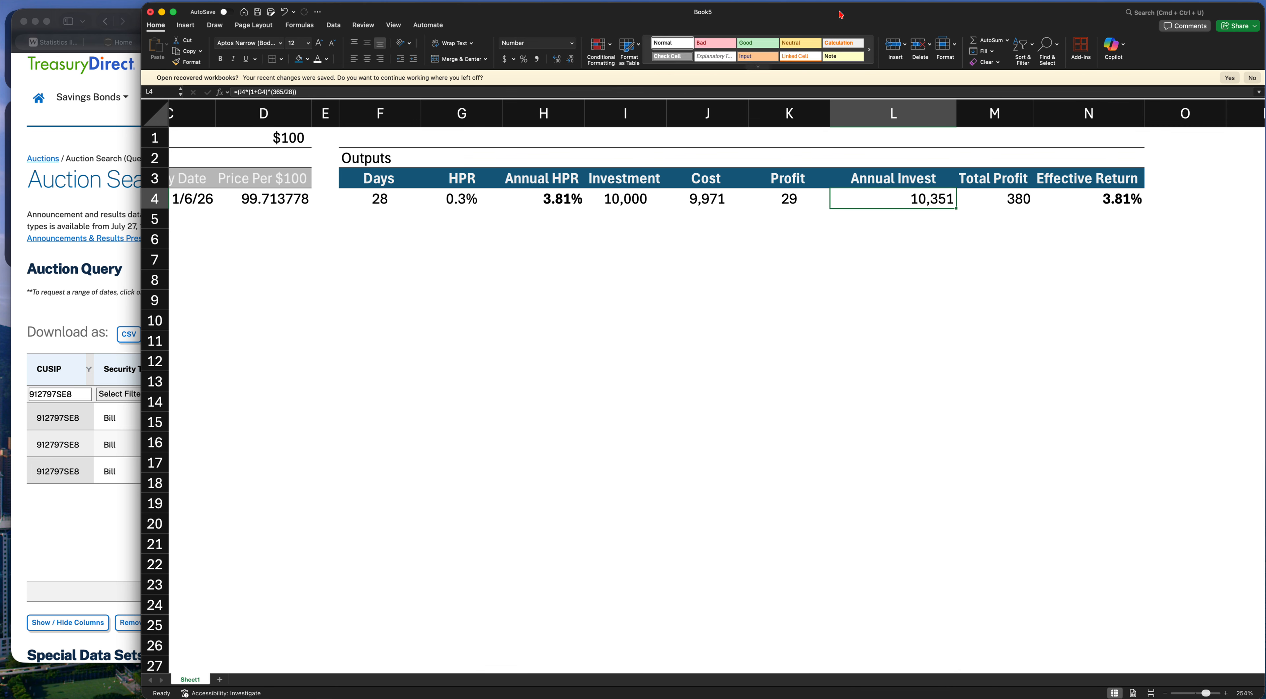
Narrow column L to fit the Annual Invest header
{"action": "left_click_drag", "start_coordinate": [955, 104], "coordinate": [922, 104]}
{"action": "left_click", "coordinate": [820, 262]}
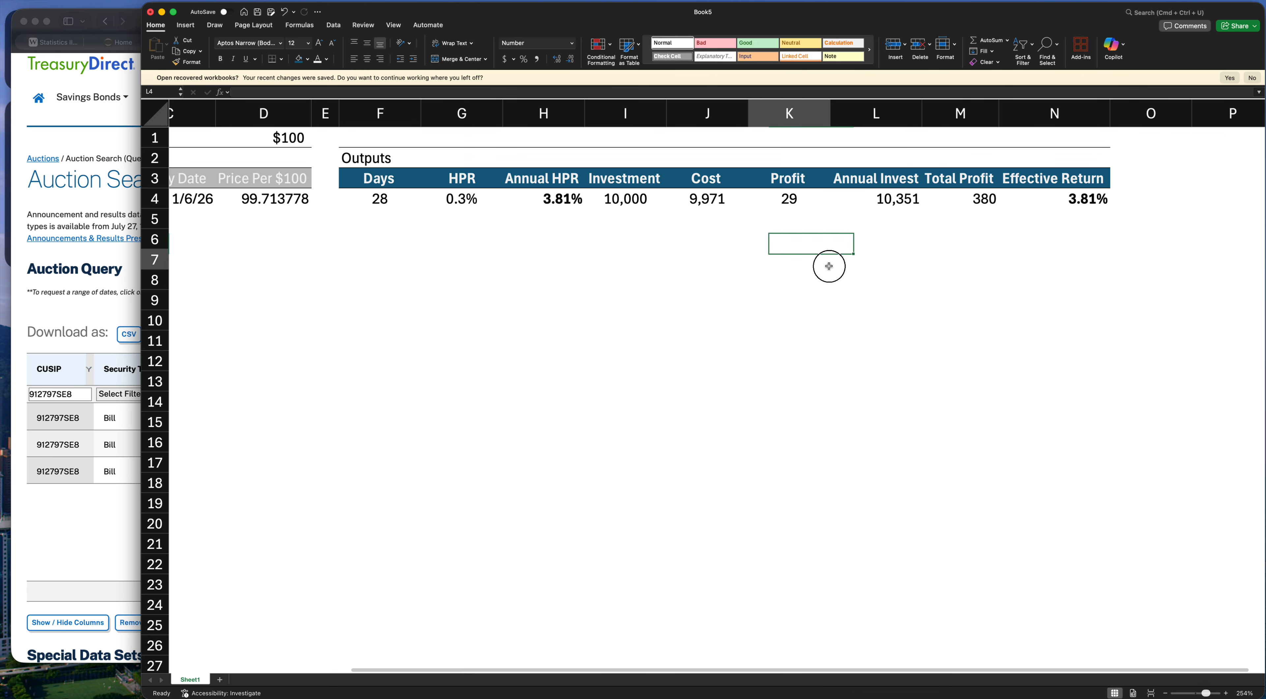
{"action": "left_click", "coordinate": [860, 181]}
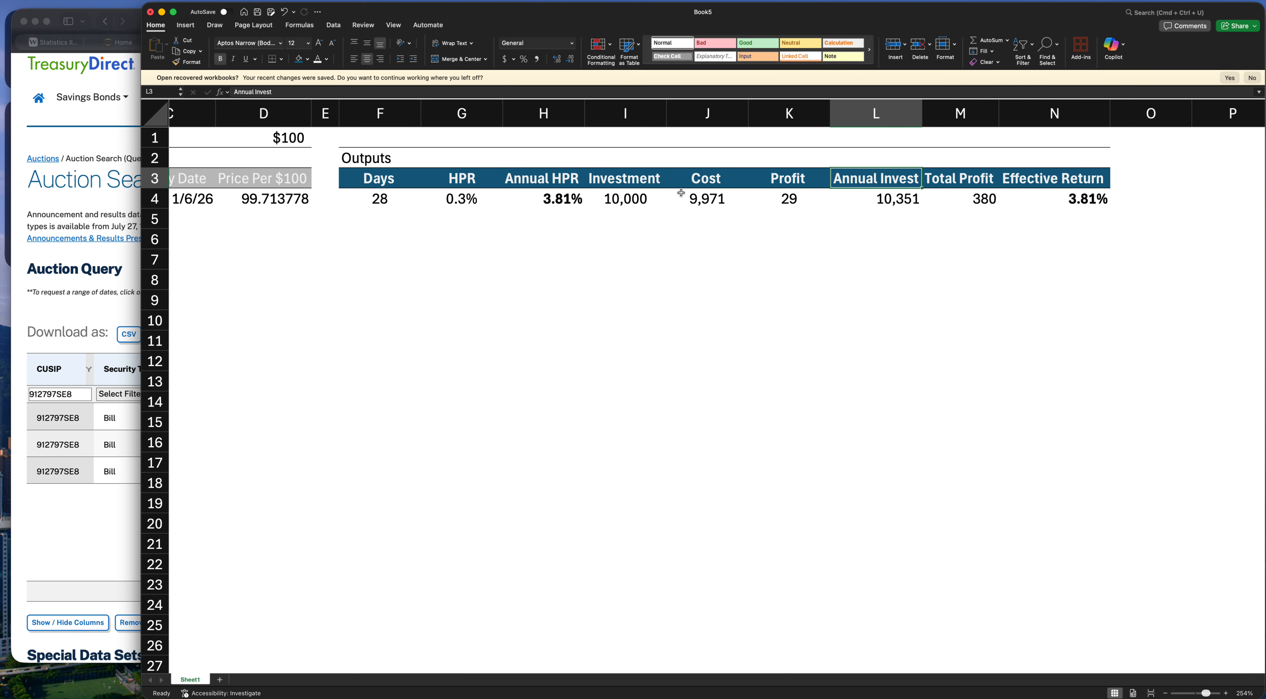
Review the row 3 headers and the 10,000 investment cell, from Effective Return back to Issue Date
{"action": "left_click", "coordinate": [648, 184]}
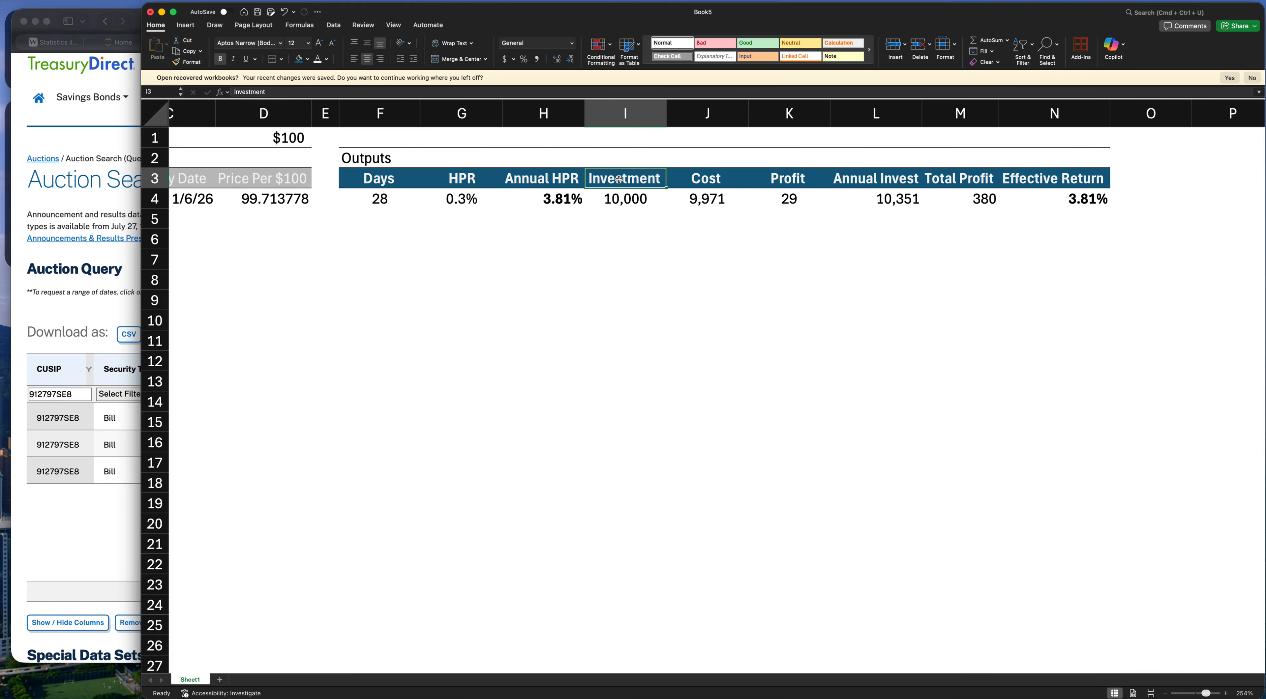
{"action": "left_click", "coordinate": [628, 196]}
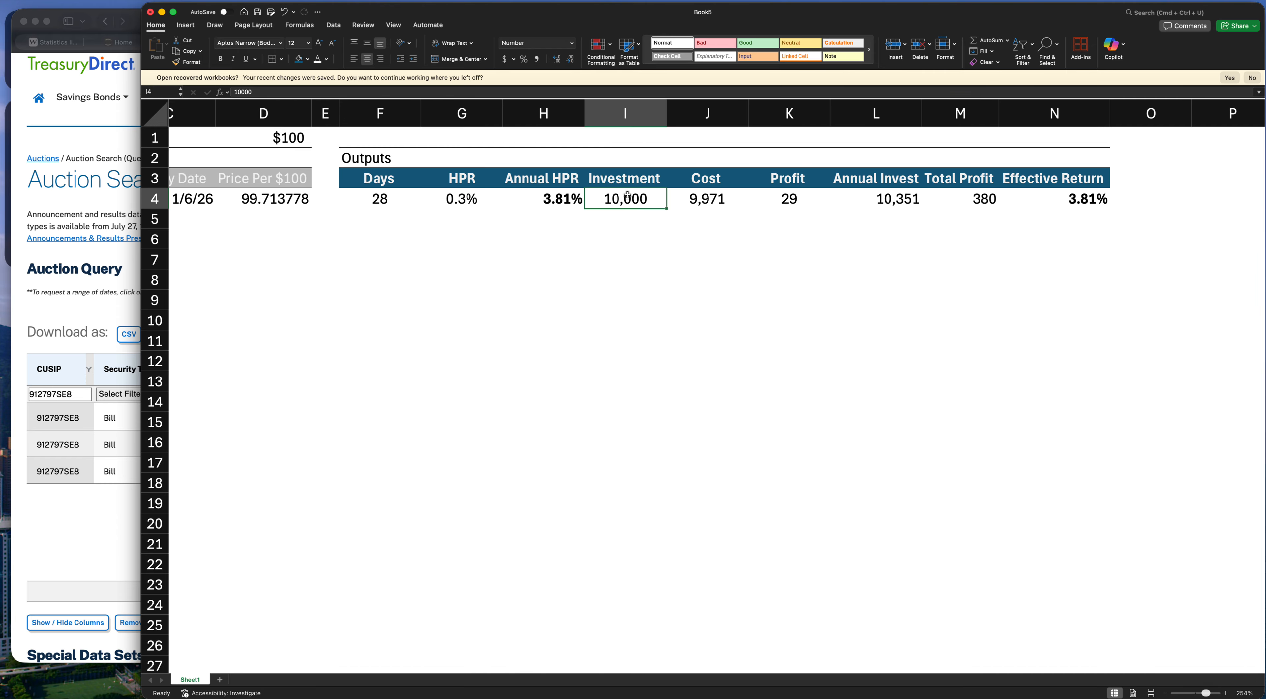
{"action": "key", "text": "Up"}
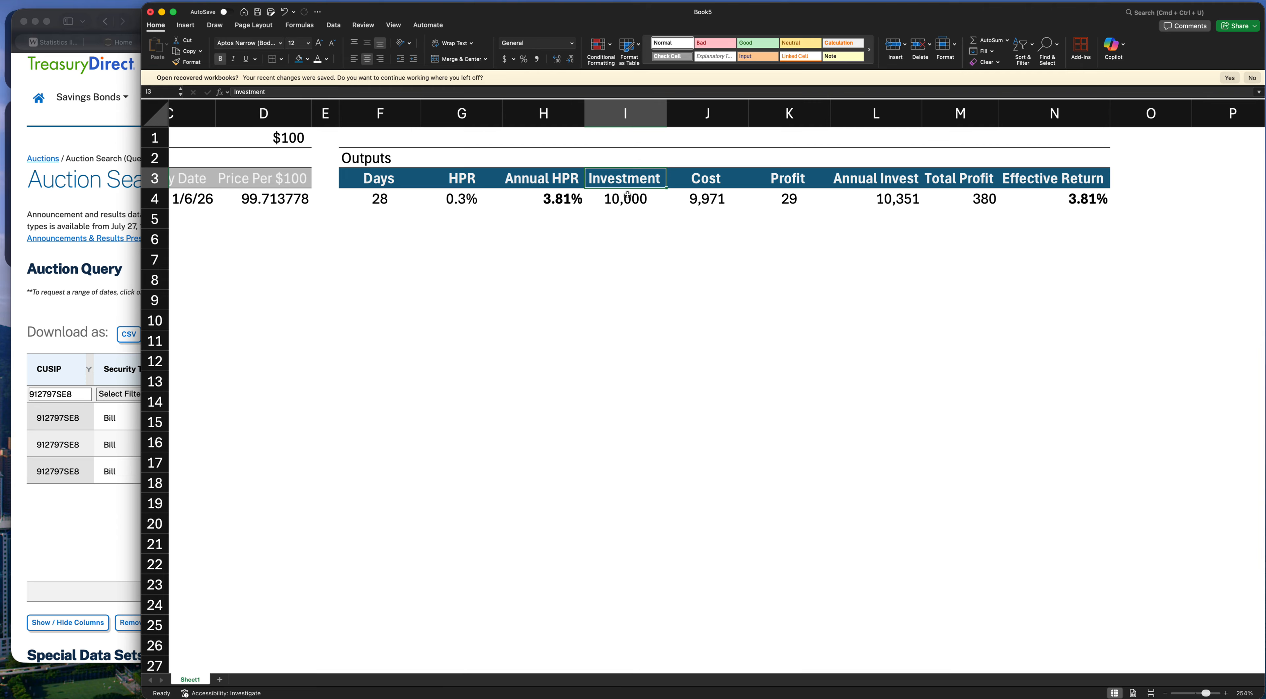
{"action": "key", "text": "Right"}
{"action": "key", "text": "Right"}
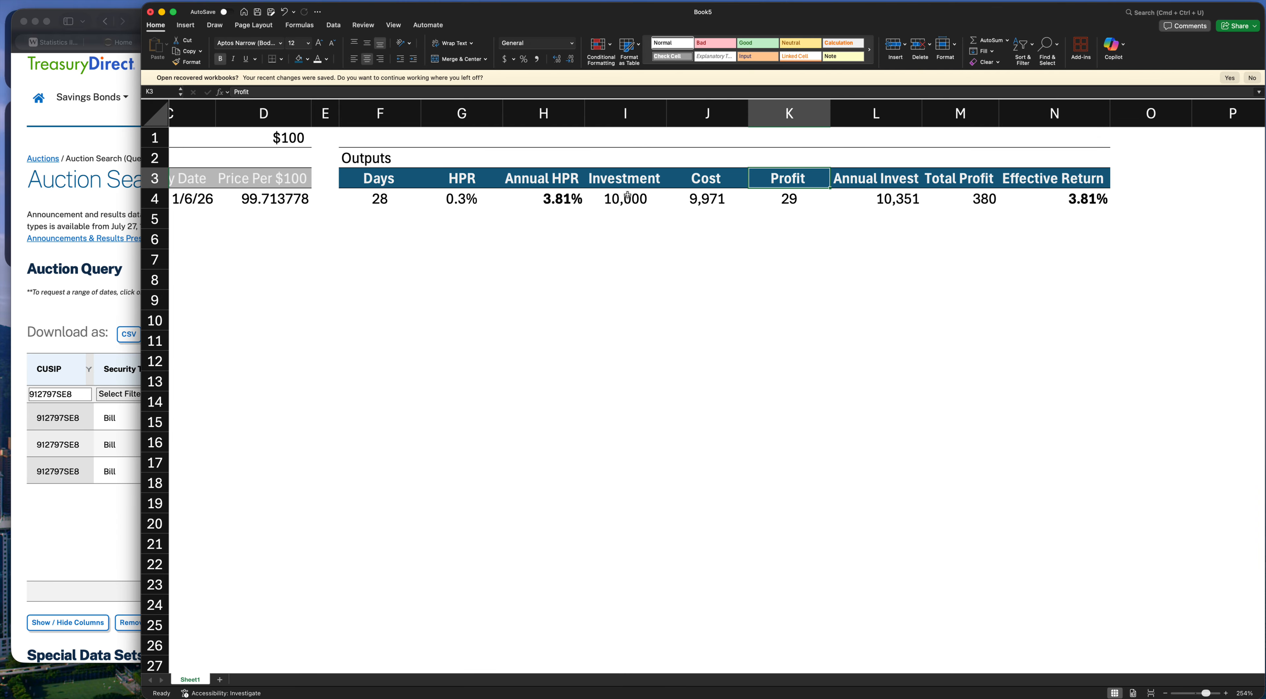
{"action": "key", "text": "Right"}
{"action": "key", "text": "Left"}
{"action": "key", "text": "Left"}
{"action": "key", "text": "Left"}
{"action": "key", "text": "Right"}
{"action": "key", "text": "Right"}
{"action": "key", "text": "Right"}
{"action": "key", "text": "Right"}
{"action": "key", "text": "Right"}
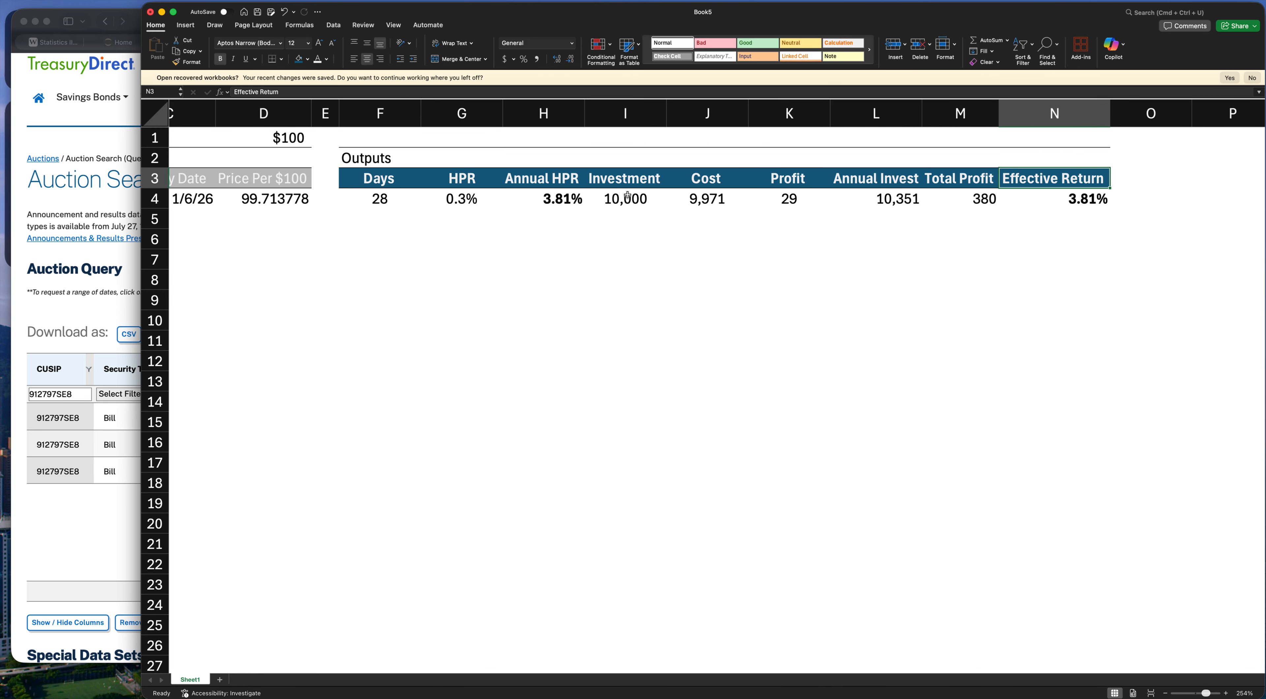
{"action": "key", "text": "Left"}
{"action": "key", "text": "Left"}
{"action": "key", "text": "Left"}
{"action": "key", "text": "Left"}
{"action": "key", "text": "Left"}
{"action": "key", "text": "Left"}
{"action": "key", "text": "Left"}
{"action": "key", "text": "Left"}
{"action": "key", "text": "Left"}
{"action": "key", "text": "Left"}
{"action": "key", "text": "Left"}
{"action": "key", "text": "Left"}
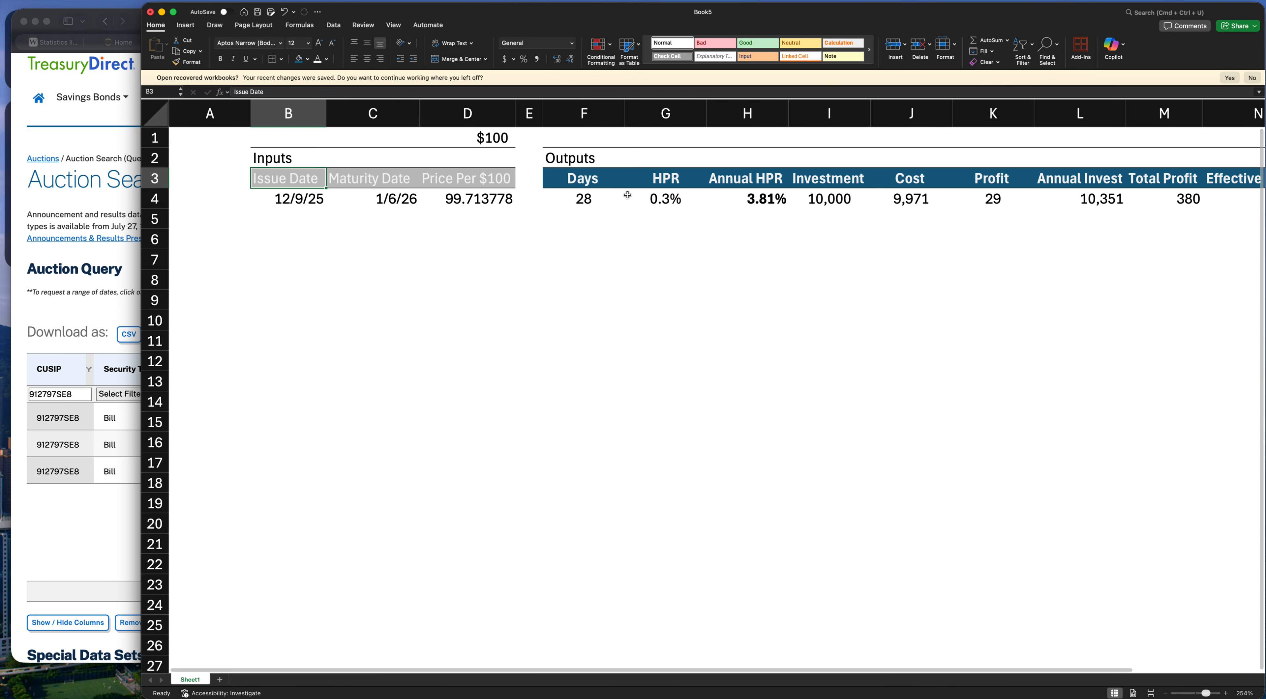
Narrow column G to fit the HPR header
{"action": "scroll", "coordinate": [649, 197], "scroll_direction": "right", "scroll_amount": 4}
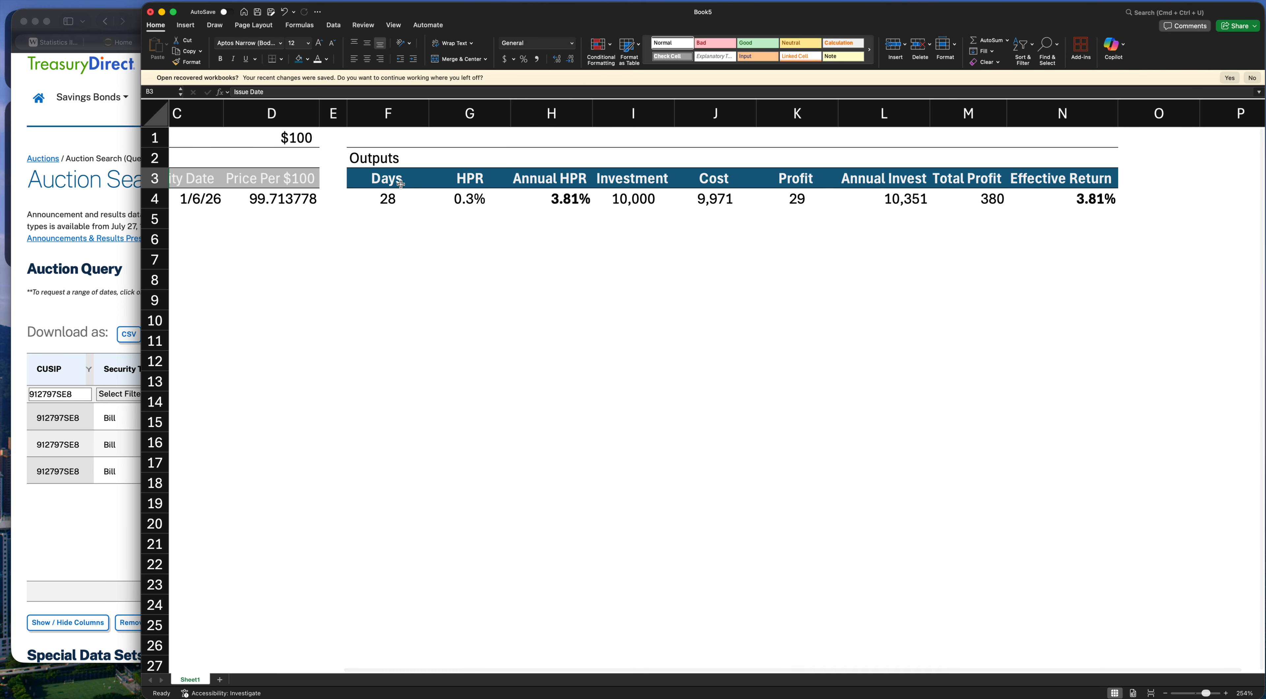
{"action": "left_click_drag", "start_coordinate": [511, 128], "coordinate": [468, 127]}
{"action": "left_click", "coordinate": [444, 177]}
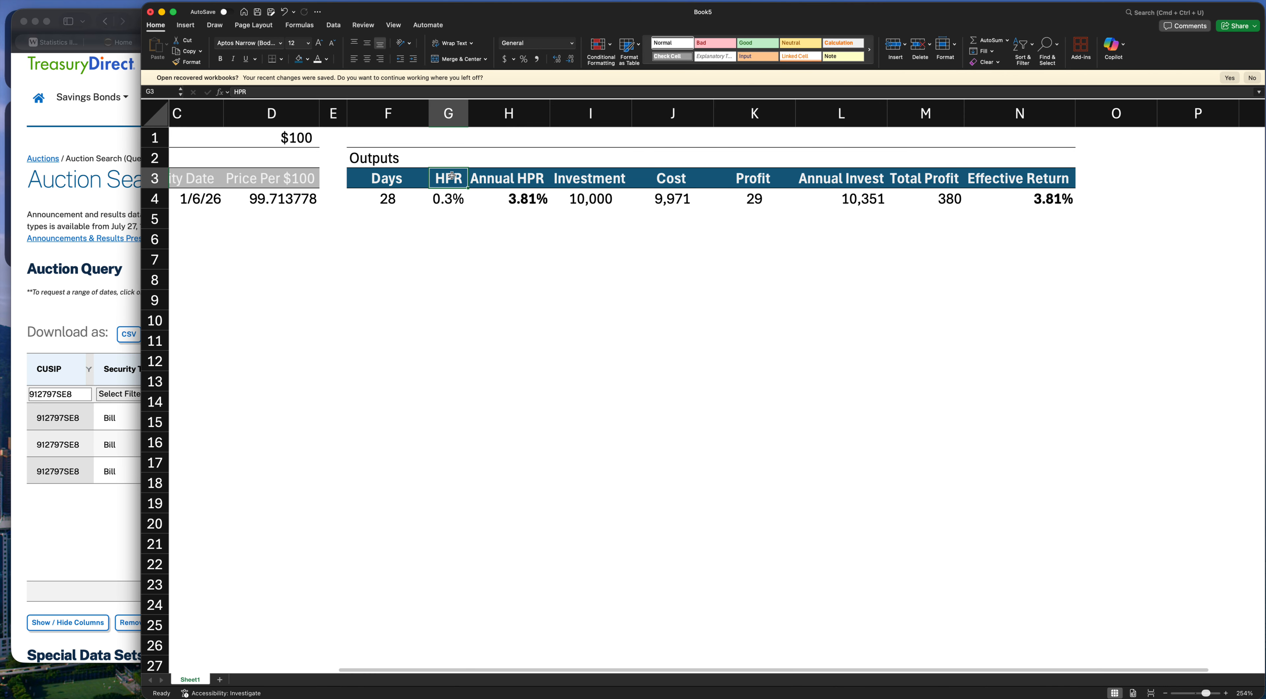
Go through the output headers one by one from Annual HPR to Annual Invest
{"action": "left_click", "coordinate": [502, 184]}
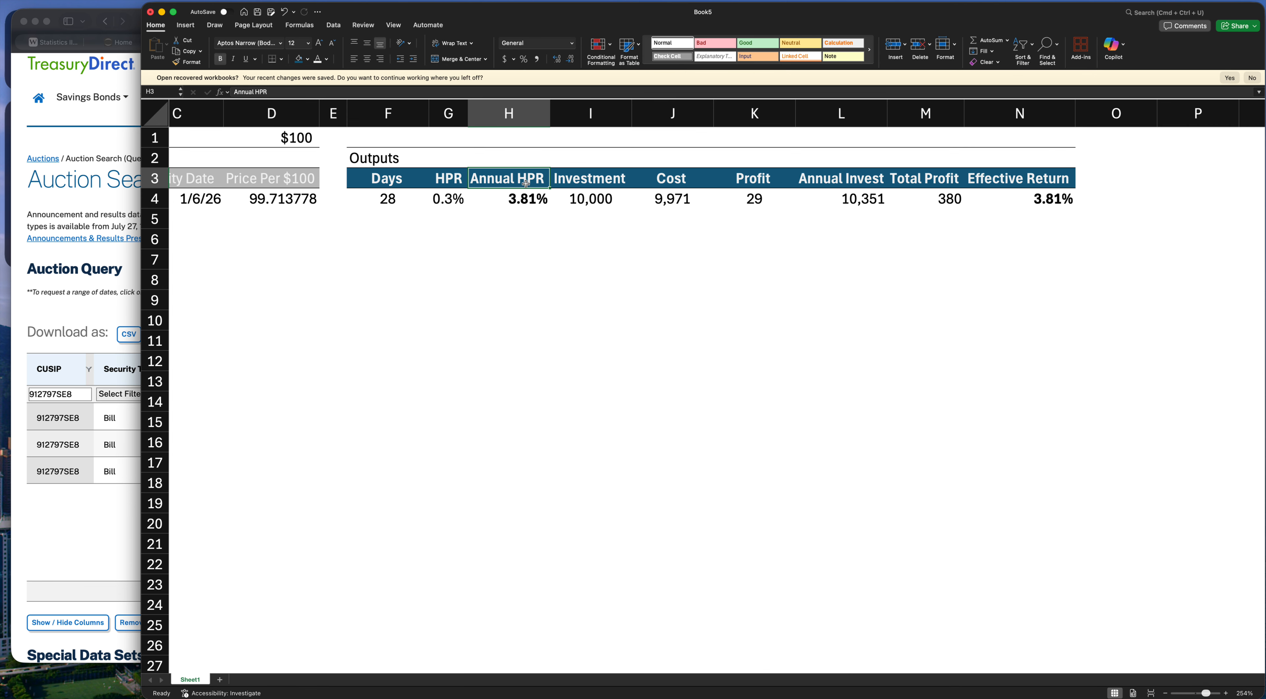
{"action": "left_click", "coordinate": [594, 185]}
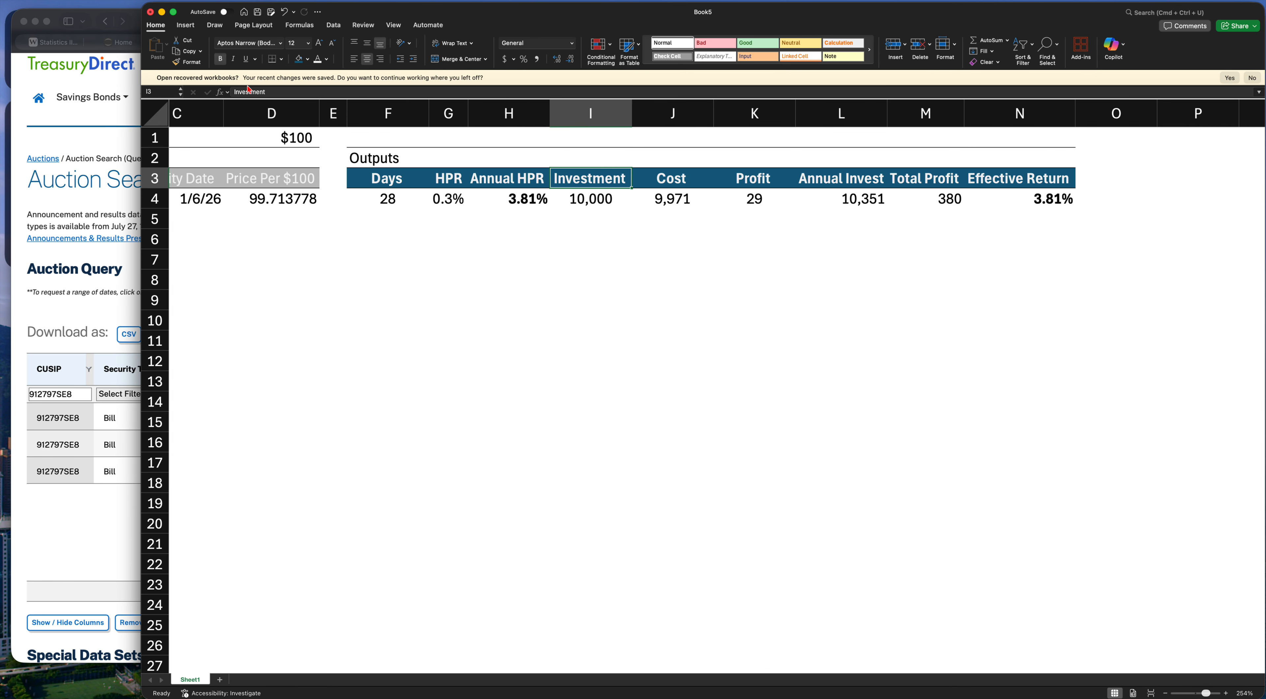
{"action": "left_click", "coordinate": [677, 180]}
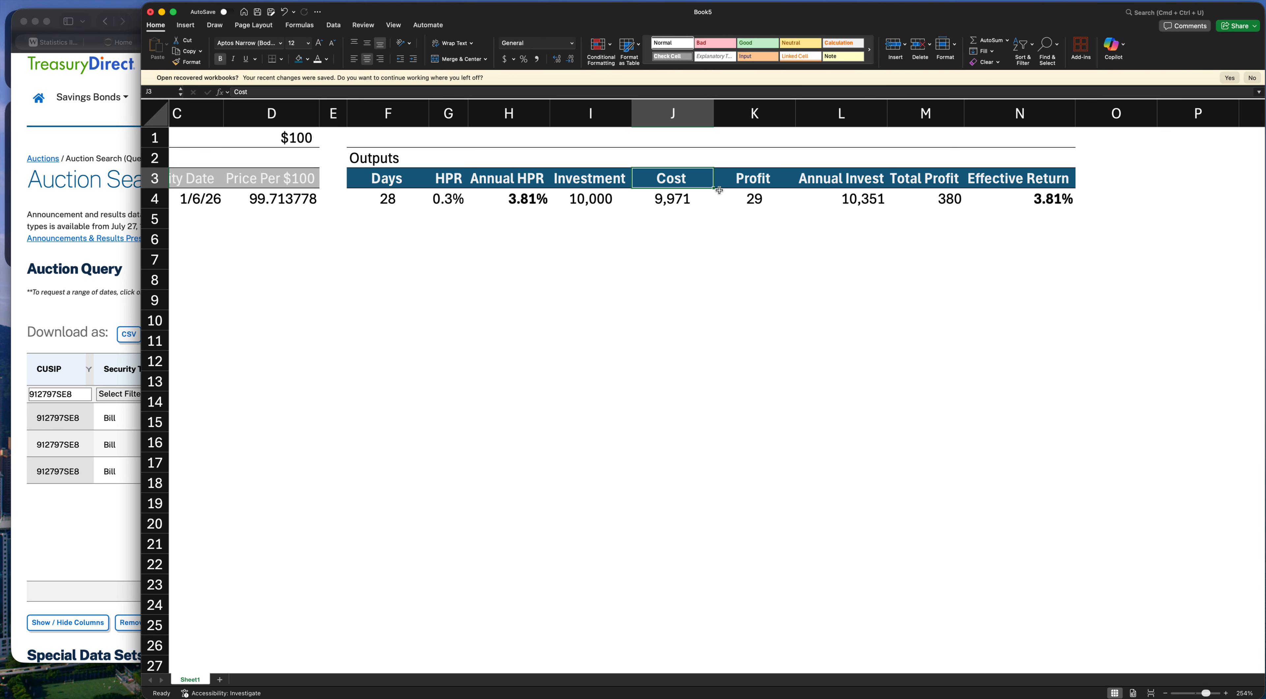
{"action": "left_click", "coordinate": [758, 183]}
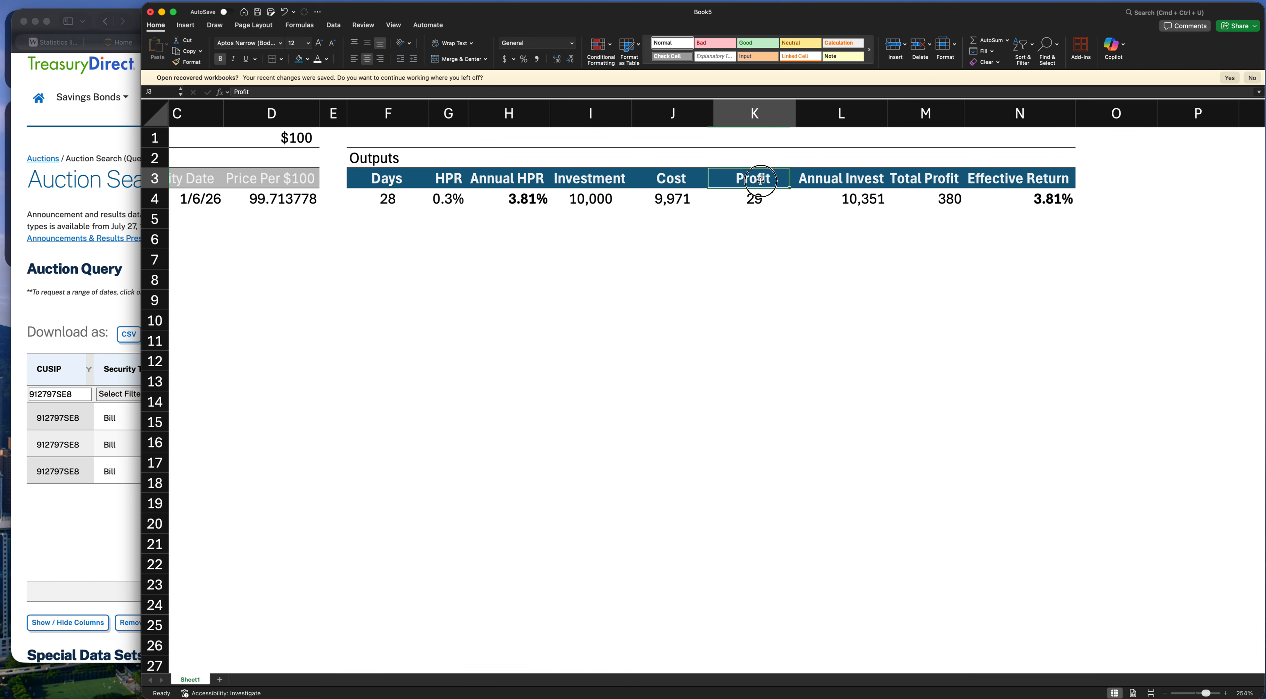
{"action": "left_click", "coordinate": [832, 179]}
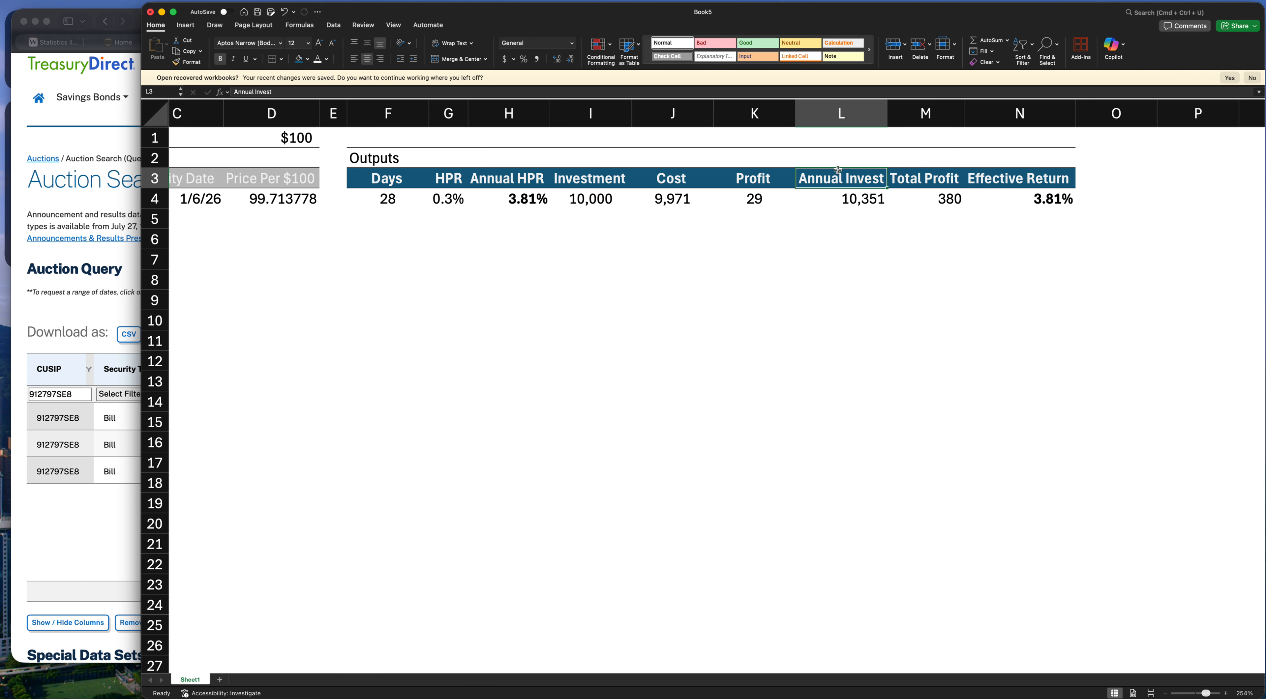
Enter the section label "Annualized Investment" in cell L2
{"action": "left_click", "coordinate": [833, 164]}
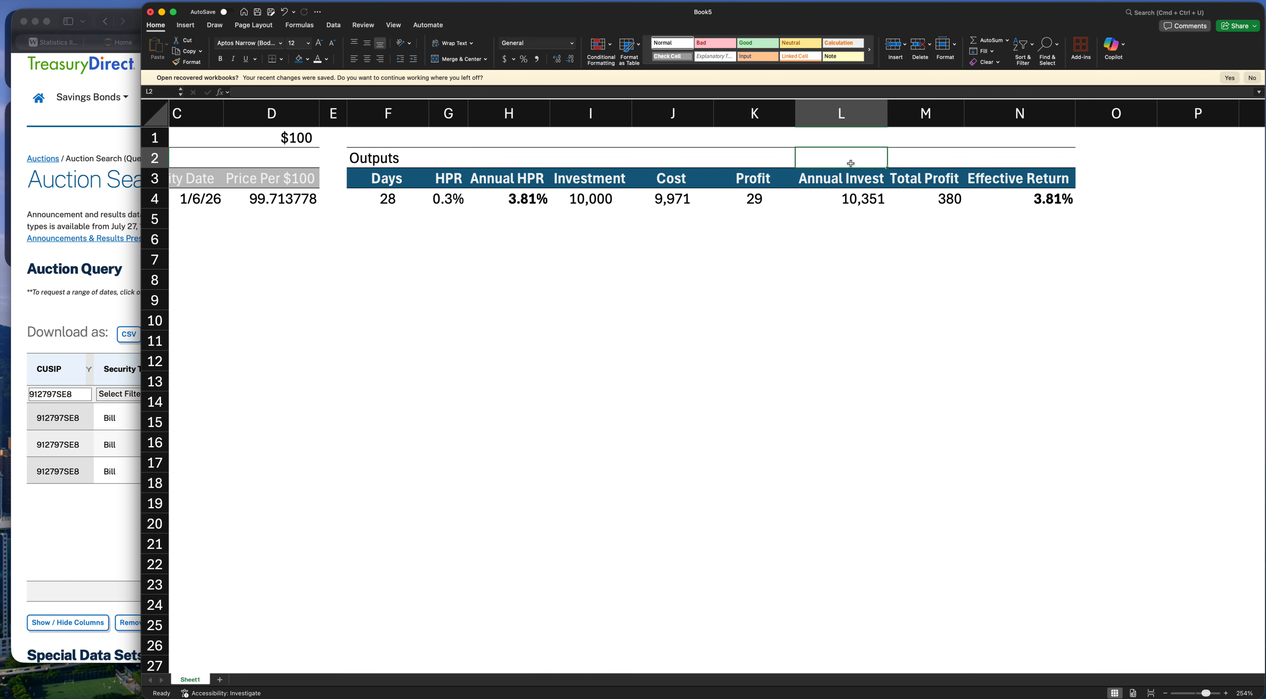
{"action": "type", "text": "Annualzied"}
{"action": "key", "text": "BackSpace"}
{"action": "key", "text": "BackSpace"}
{"action": "key", "text": "BackSpace"}
{"action": "key", "text": "BackSpace"}
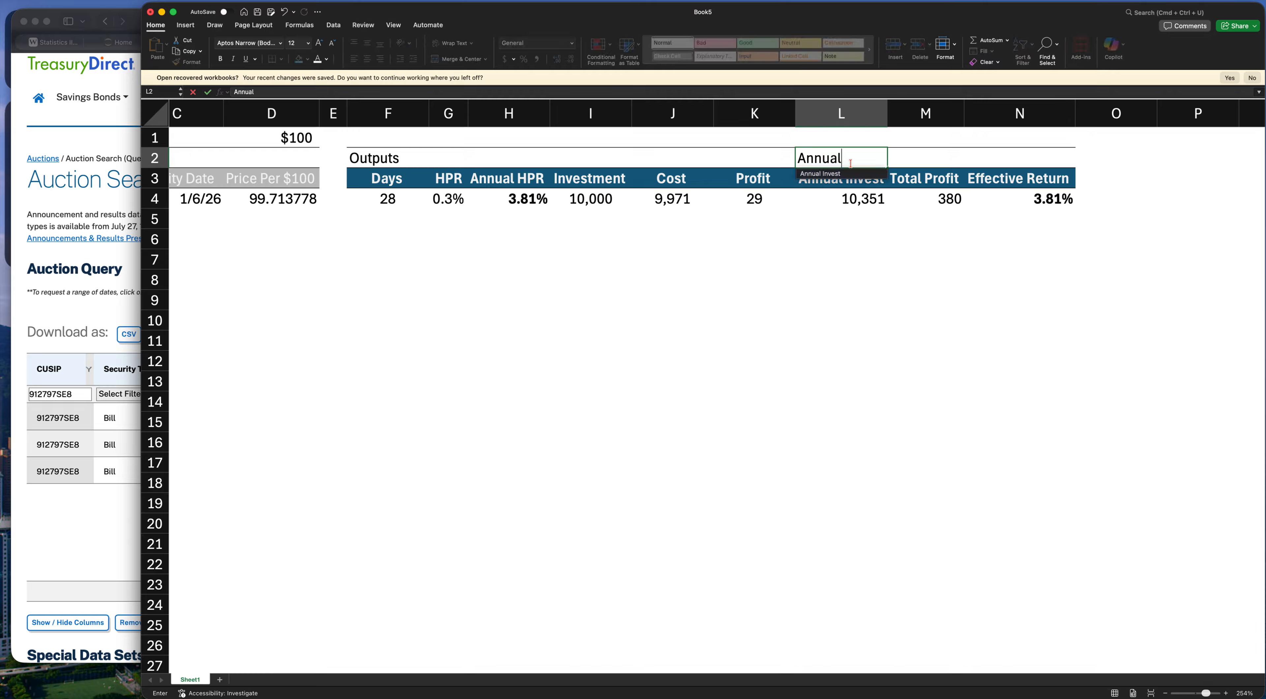
{"action": "type", "text": "ized Investment"}
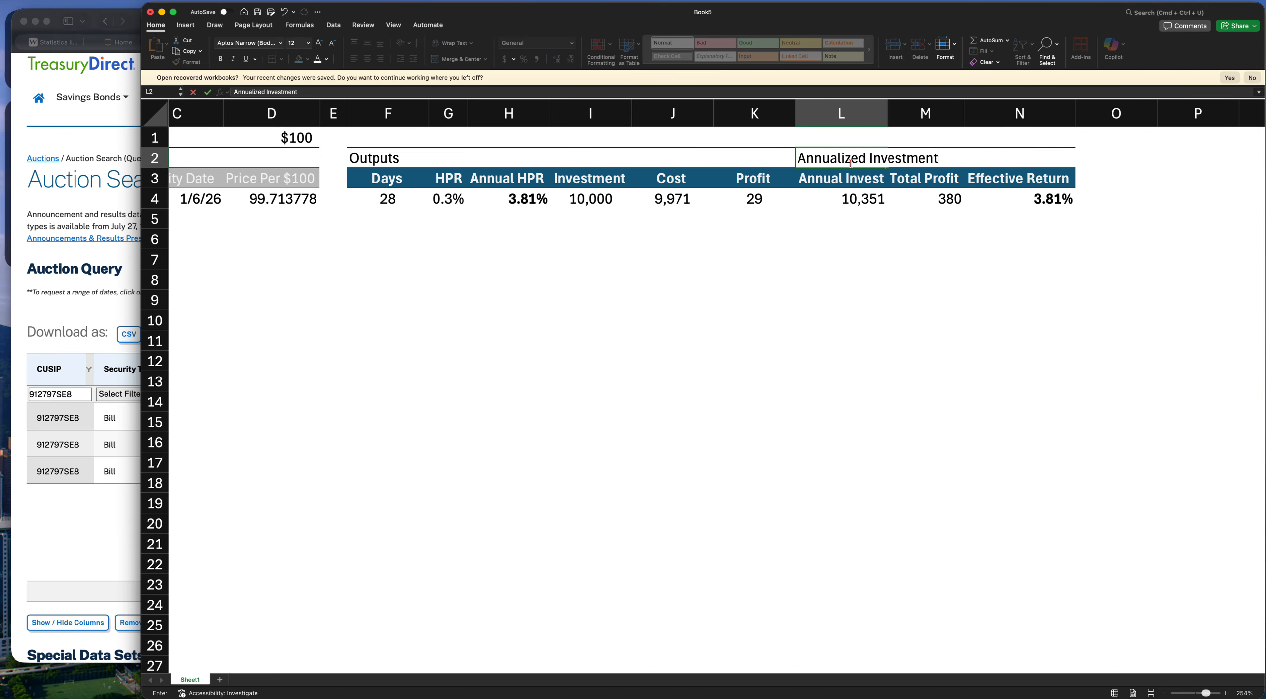
{"action": "key", "text": "ctrl+Return"}
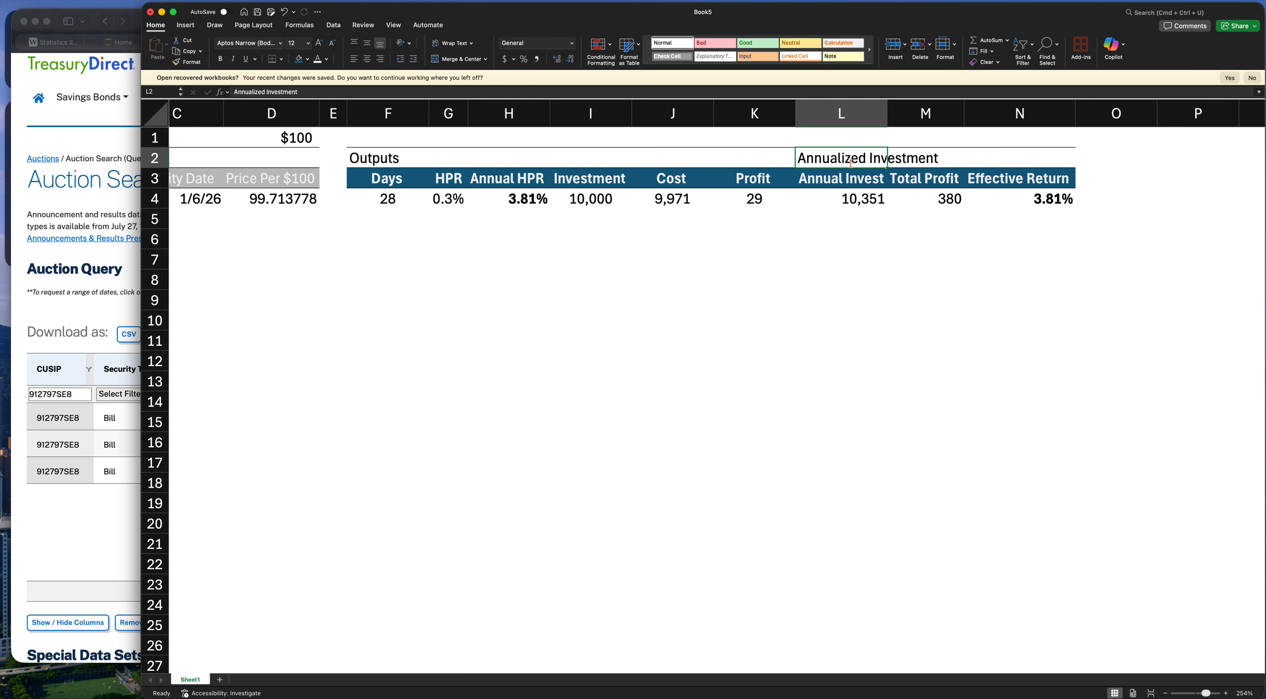
Rename the Annual Invest header in L3 to "Investment"
{"action": "key", "text": "Down"}
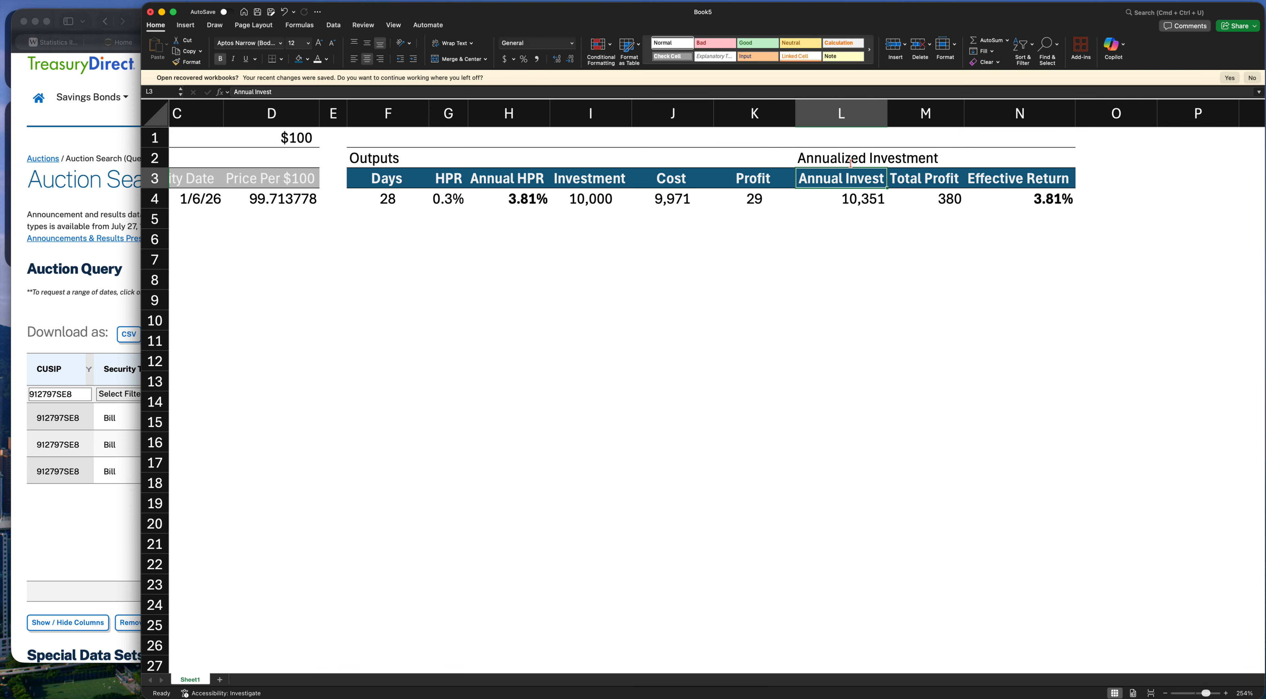
{"action": "type", "text": "Inveastment"}
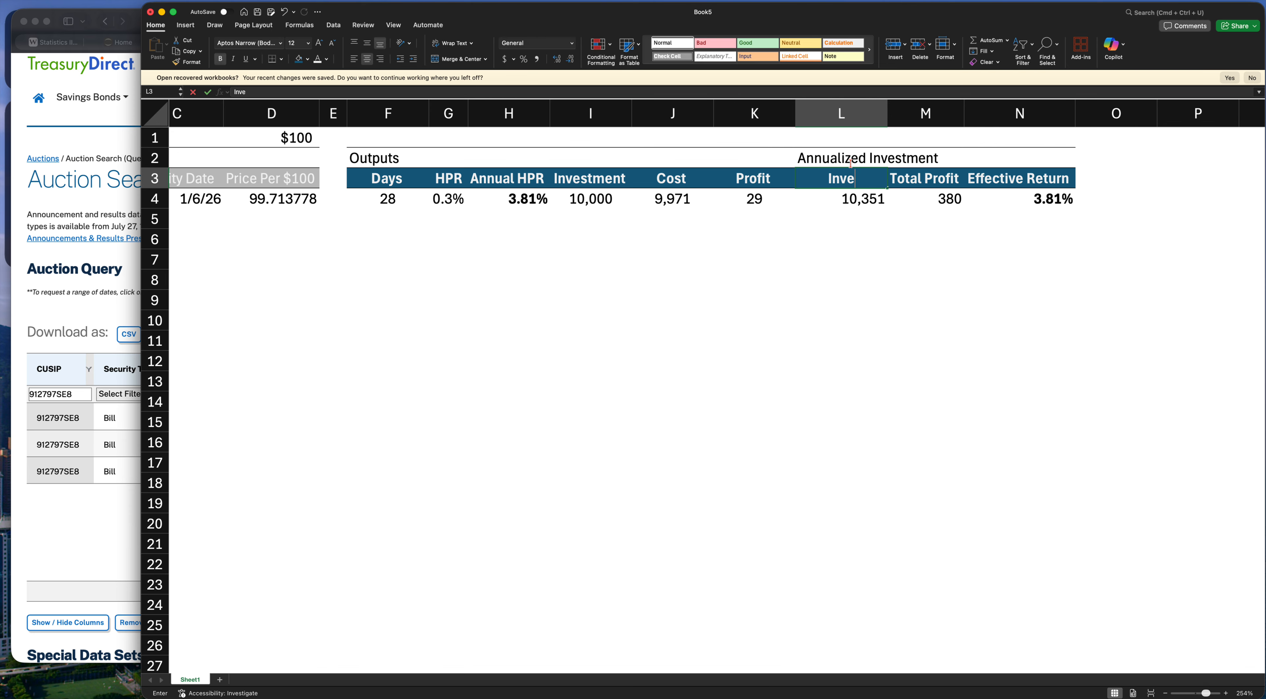
{"action": "key", "text": "BackSpace"}
{"action": "key", "text": "BackSpace"}
{"action": "key", "text": "BackSpace"}
{"action": "key", "text": "BackSpace"}
{"action": "key", "text": "BackSpace"}
{"action": "key", "text": "BackSpace"}
{"action": "key", "text": "BackSpace"}
{"action": "key", "text": "BackSpace"}
{"action": "key", "text": "BackSpace"}
{"action": "key", "text": "BackSpace"}
{"action": "type", "text": "nvestment"}
{"action": "key", "text": "Return"}
{"action": "key", "text": "Up"}
{"action": "key", "text": "Right"}
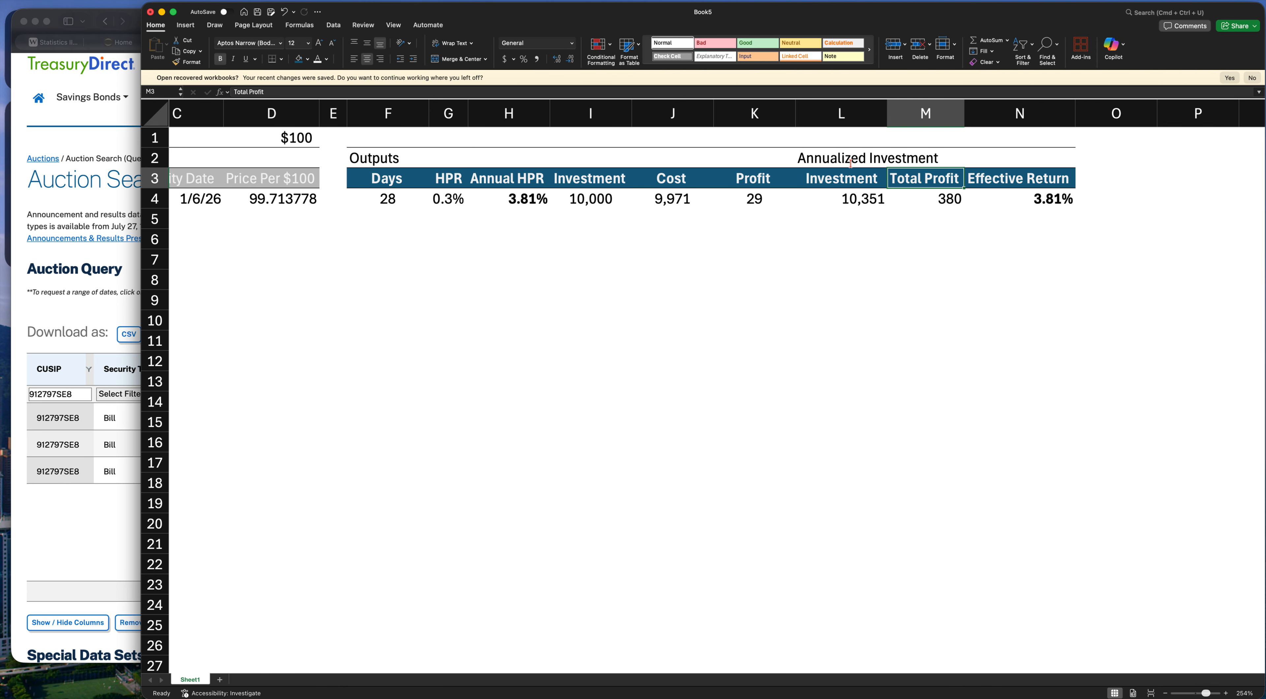
Fill the Investment, Total Profit and Effective Return headers in L3:N3 with light blue
{"action": "left_click", "coordinate": [850, 163]}
{"action": "key", "text": "shift+Down"}
{"action": "key", "text": "shift+Right"}
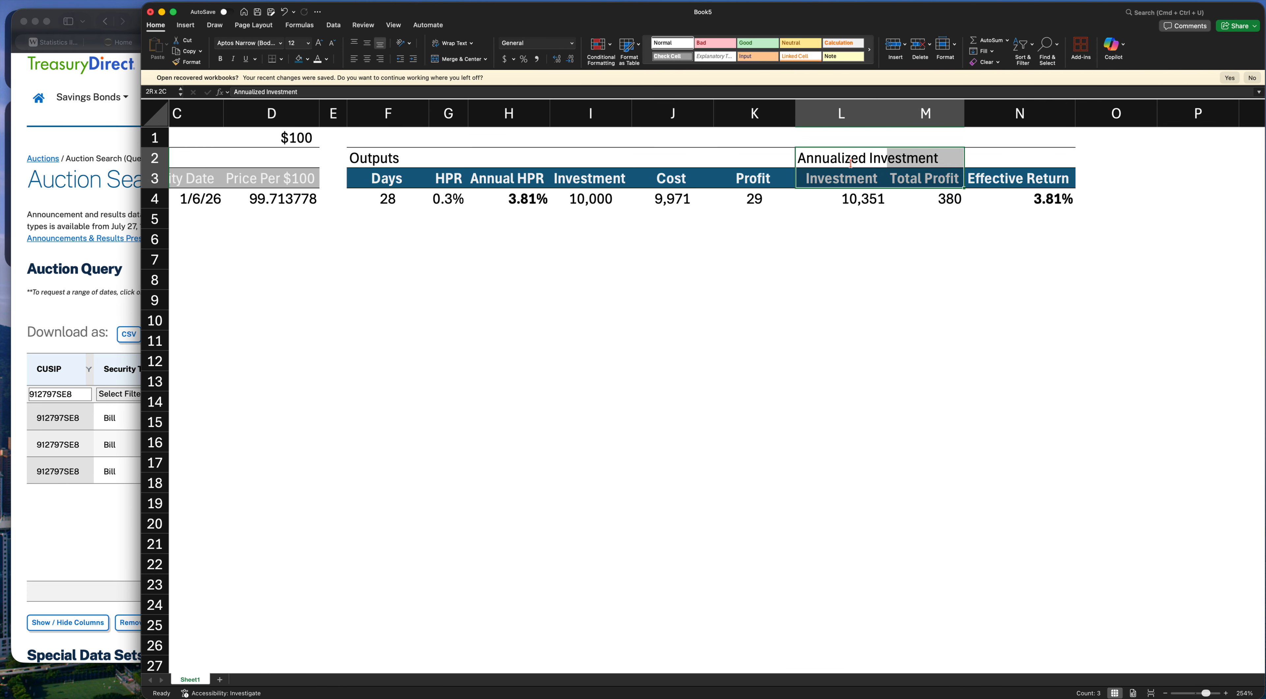
{"action": "key", "text": "shift+Right"}
{"action": "left_click_drag", "start_coordinate": [842, 178], "coordinate": [1017, 178]}
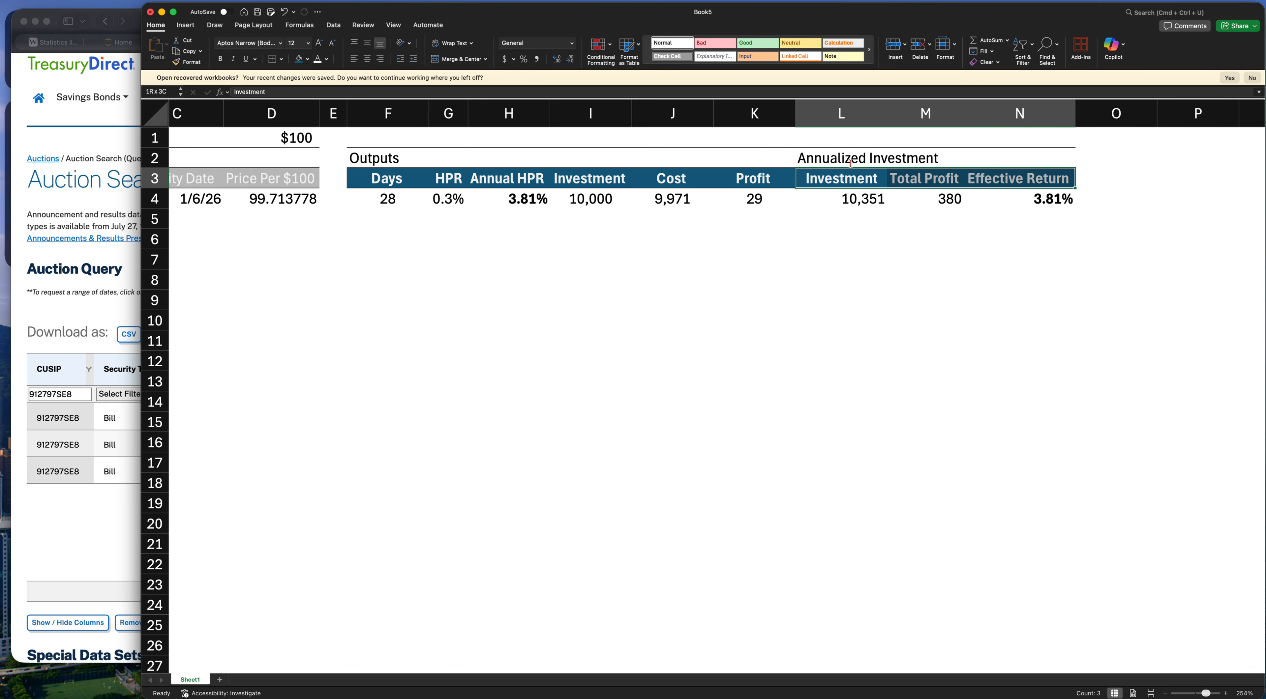
{"action": "left_click", "coordinate": [307, 60]}
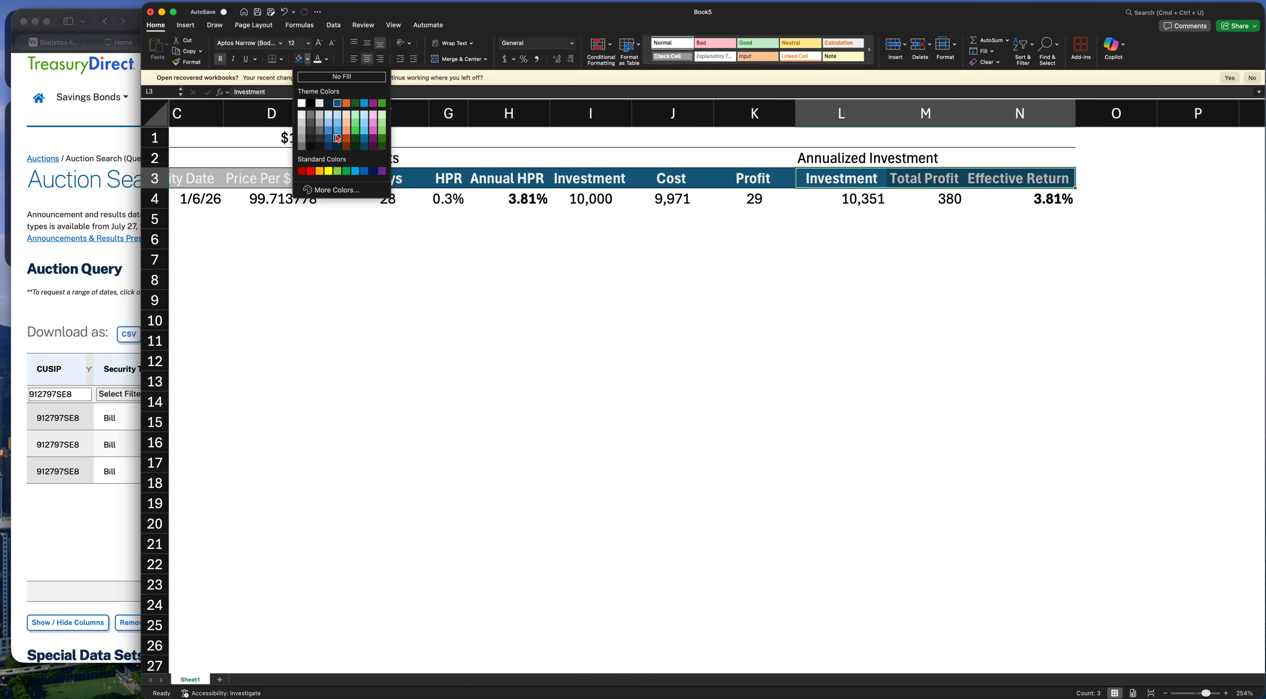
{"action": "left_click", "coordinate": [339, 117]}
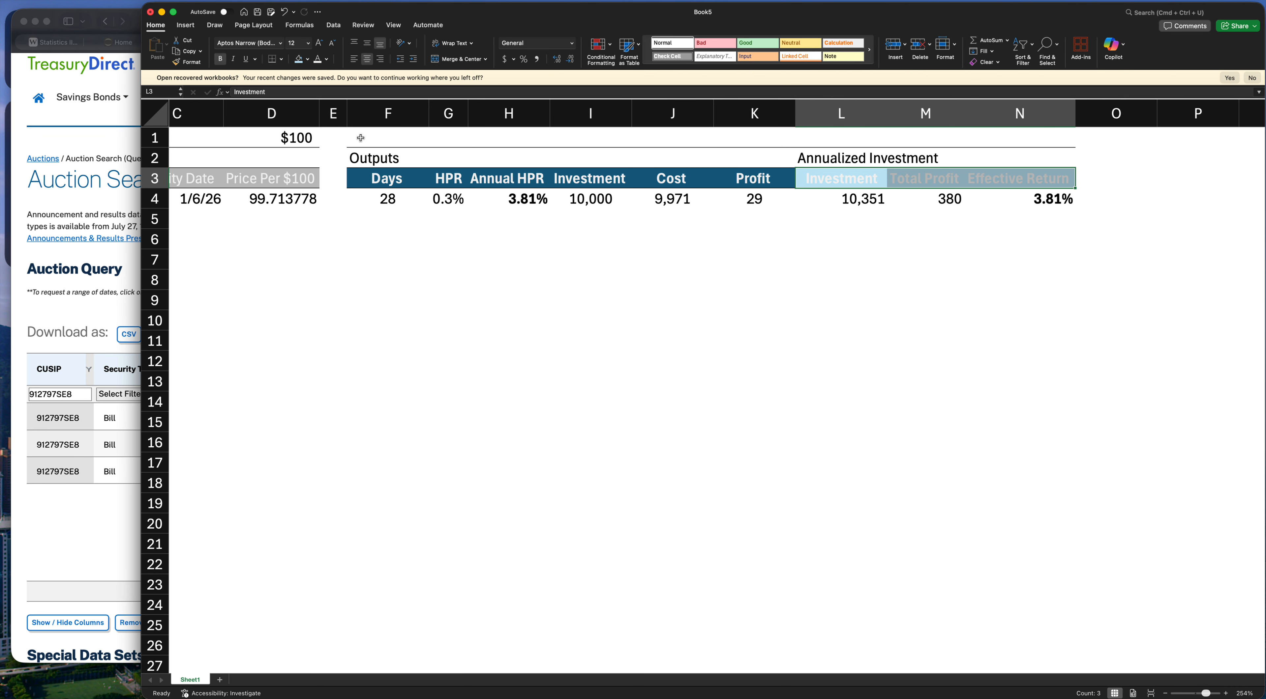
Set the text colour of the headers in L3:N3 to black
{"action": "left_click", "coordinate": [326, 59]}
{"action": "left_click", "coordinate": [328, 104]}
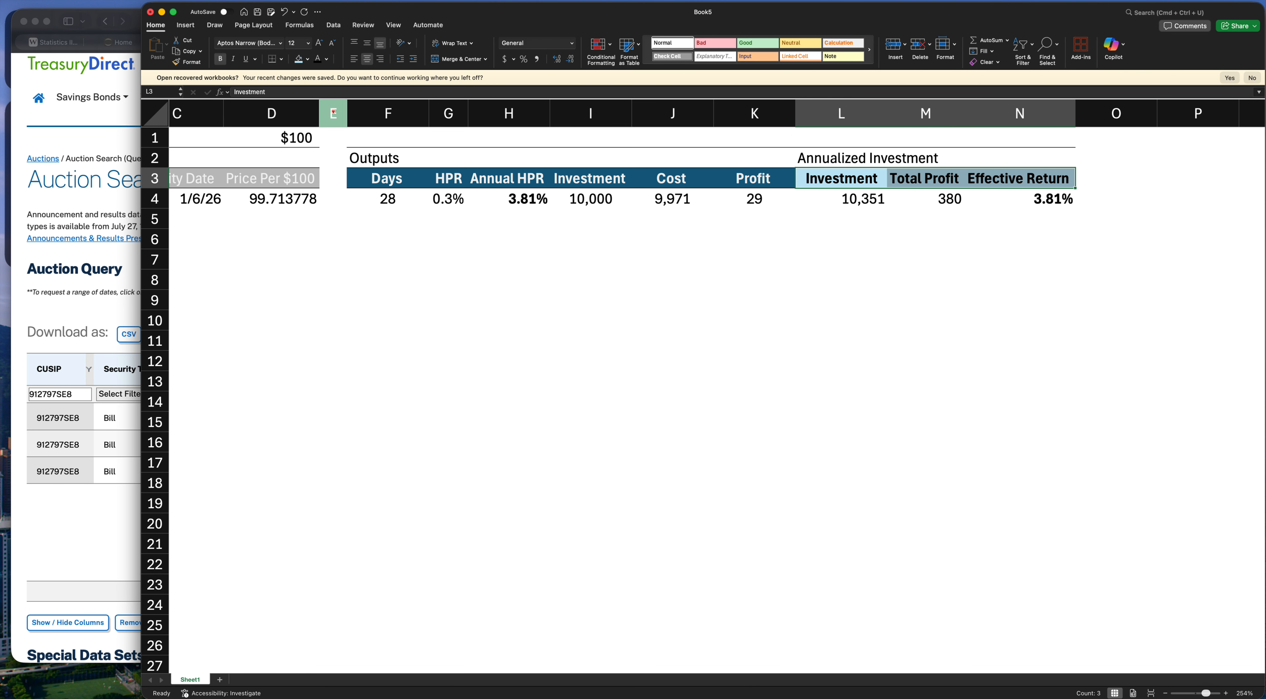
{"action": "left_click", "coordinate": [641, 254]}
Look over the complete worksheet layout with its Inputs, Outputs and Annualized Investment sections
{"action": "scroll", "coordinate": [737, 235], "scroll_direction": "left", "scroll_amount": 1}
{"action": "scroll", "coordinate": [806, 221], "scroll_direction": "left", "scroll_amount": 2}
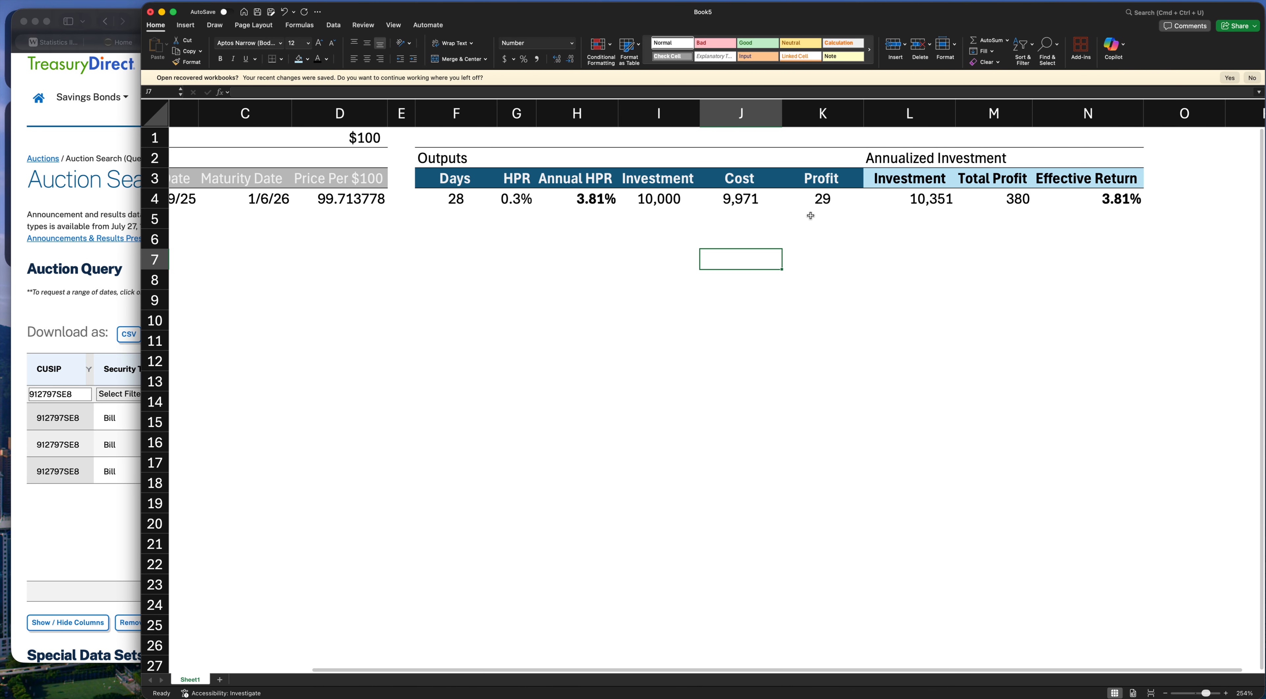
{"action": "left_click", "coordinate": [930, 158]}
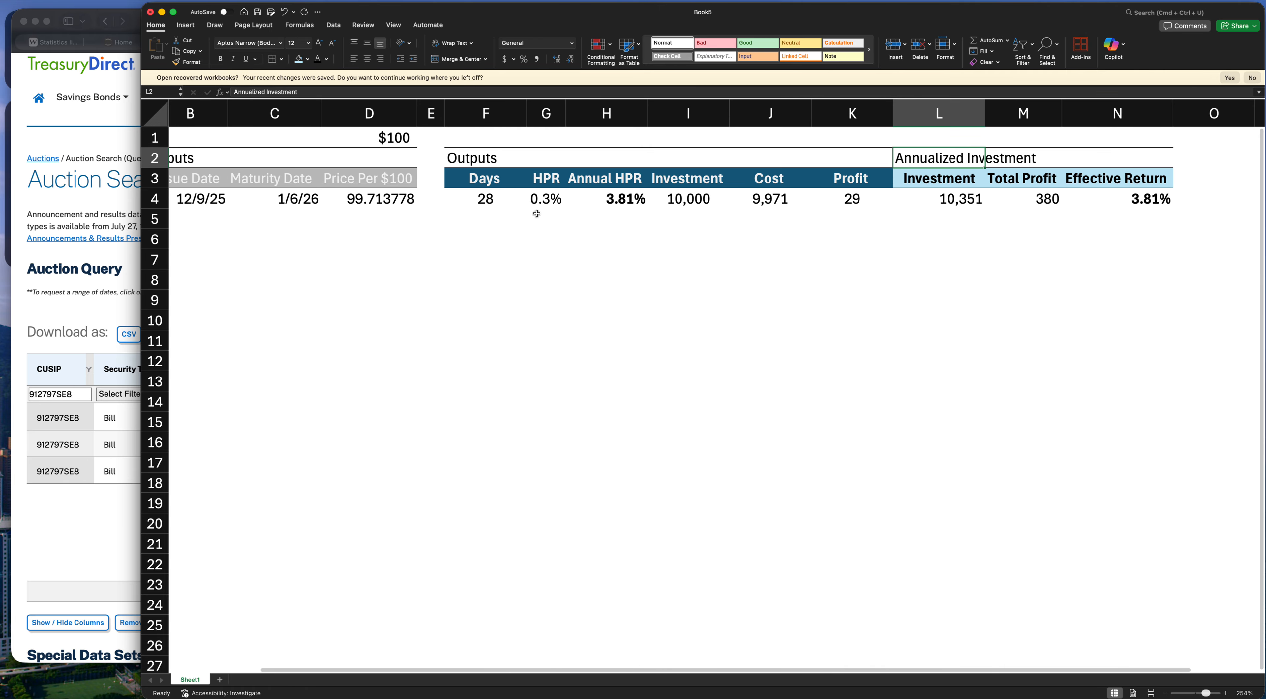
{"action": "scroll", "coordinate": [537, 214], "scroll_direction": "left", "scroll_amount": 2}
{"action": "left_click_drag", "start_coordinate": [565, 235], "coordinate": [452, 229]}
{"action": "scroll", "coordinate": [452, 230], "scroll_direction": "down", "scroll_amount": 2}
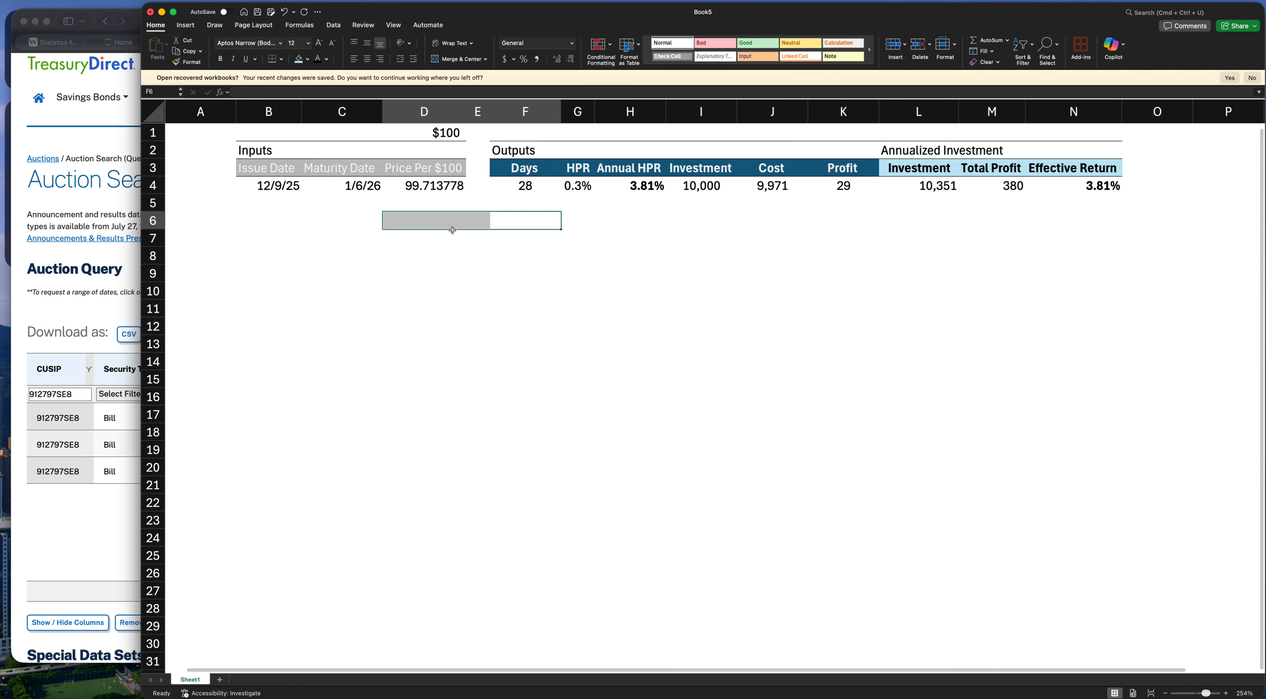
{"action": "left_click", "coordinate": [325, 236]}
{"action": "left_click", "coordinate": [497, 152]}
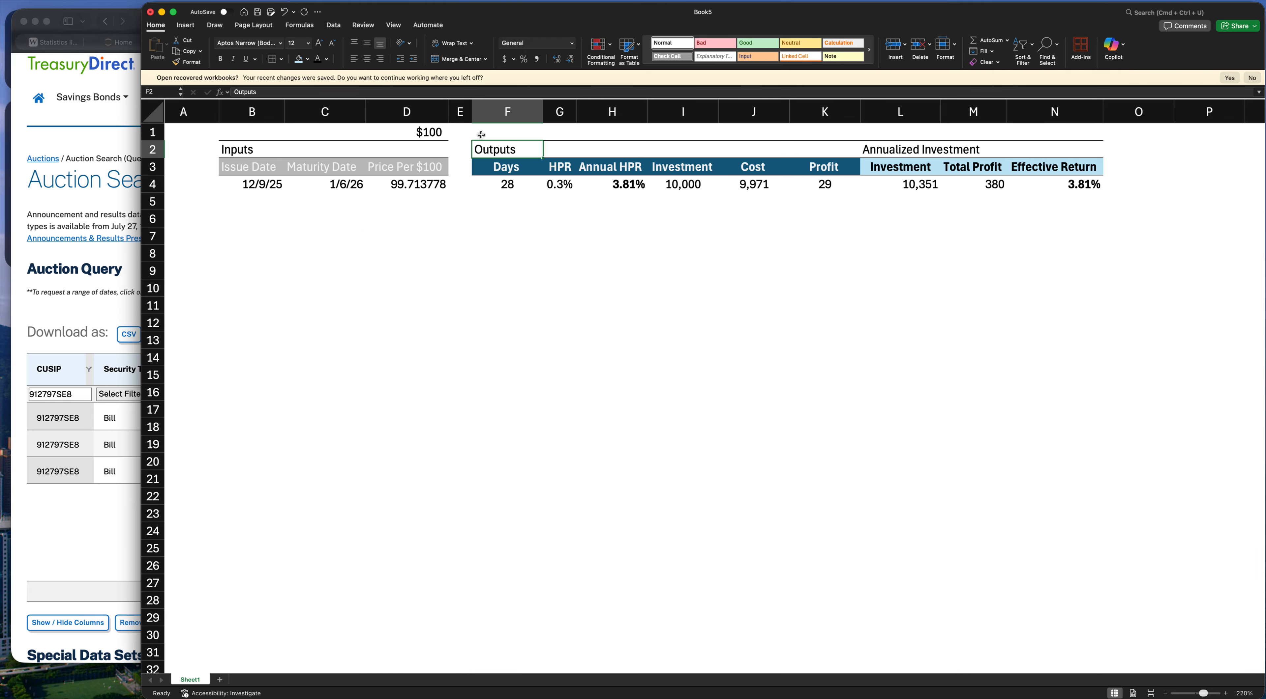
Switch to TreasuryDirect in the browser and open the auction results for the 4-week bill with CUSIP 912797RZ2
{"action": "left_click", "coordinate": [135, 217]}
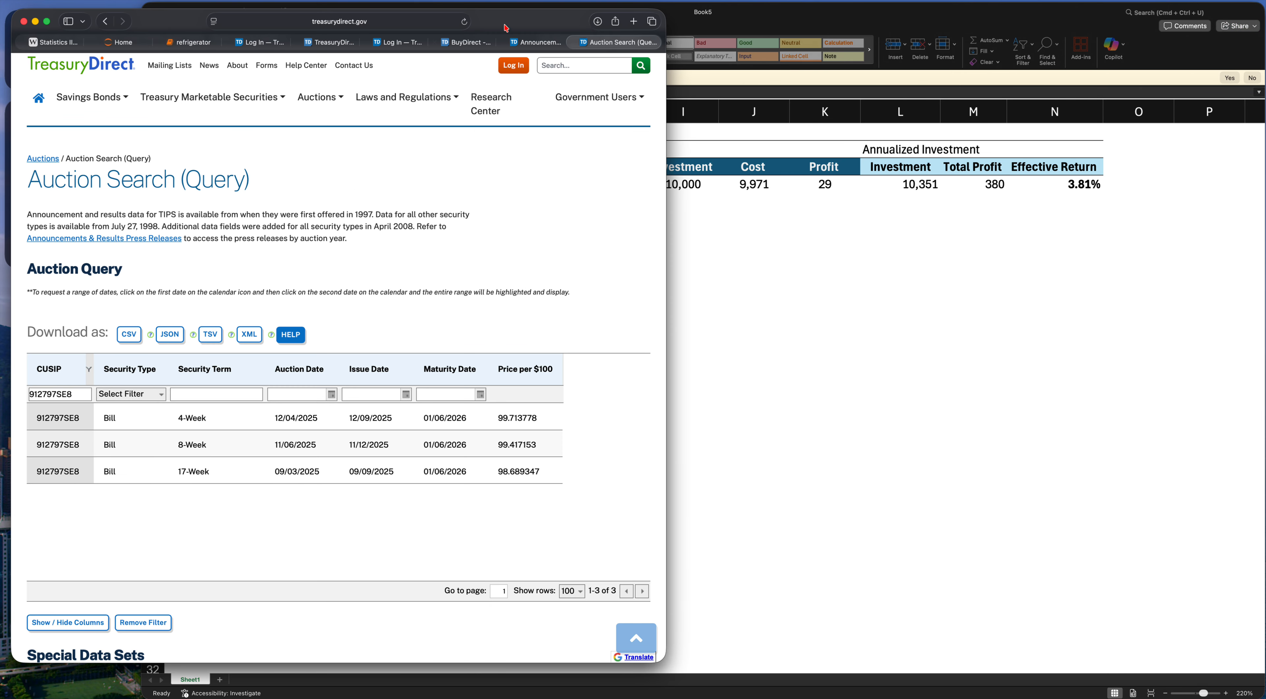
{"action": "left_click", "coordinate": [533, 44]}
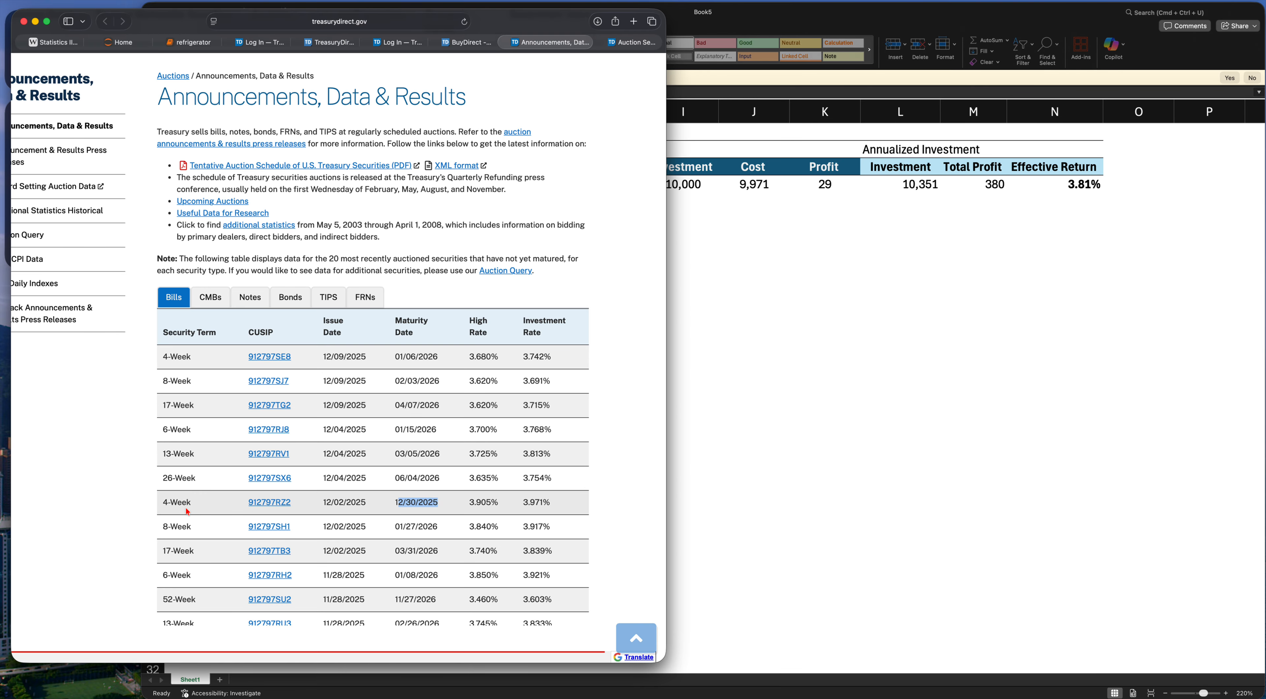
{"action": "left_click", "coordinate": [256, 503]}
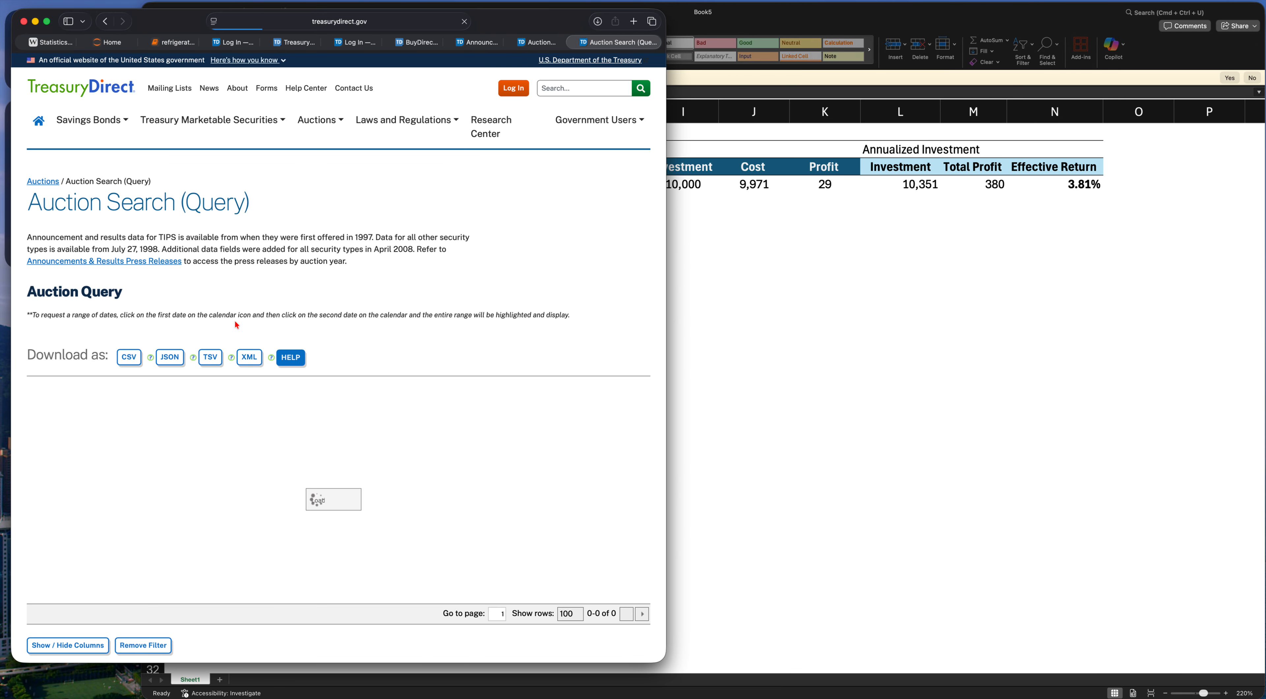
{"action": "scroll", "coordinate": [313, 323], "scroll_direction": "down", "scroll_amount": 3}
{"action": "scroll", "coordinate": [323, 337], "scroll_direction": "down", "scroll_amount": 2}
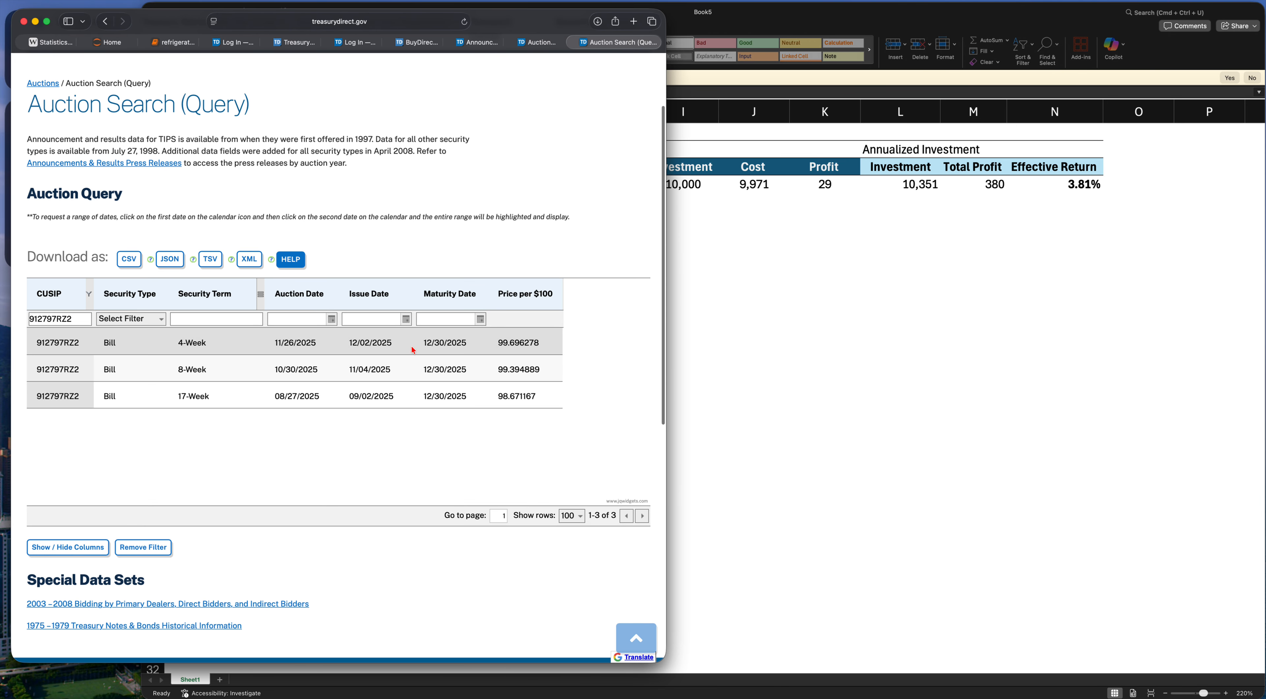
Return to the Excel workbook, place it beside the auction results, and enter the issue date 12/2/2025 in B5
{"action": "left_click", "coordinate": [811, 324]}
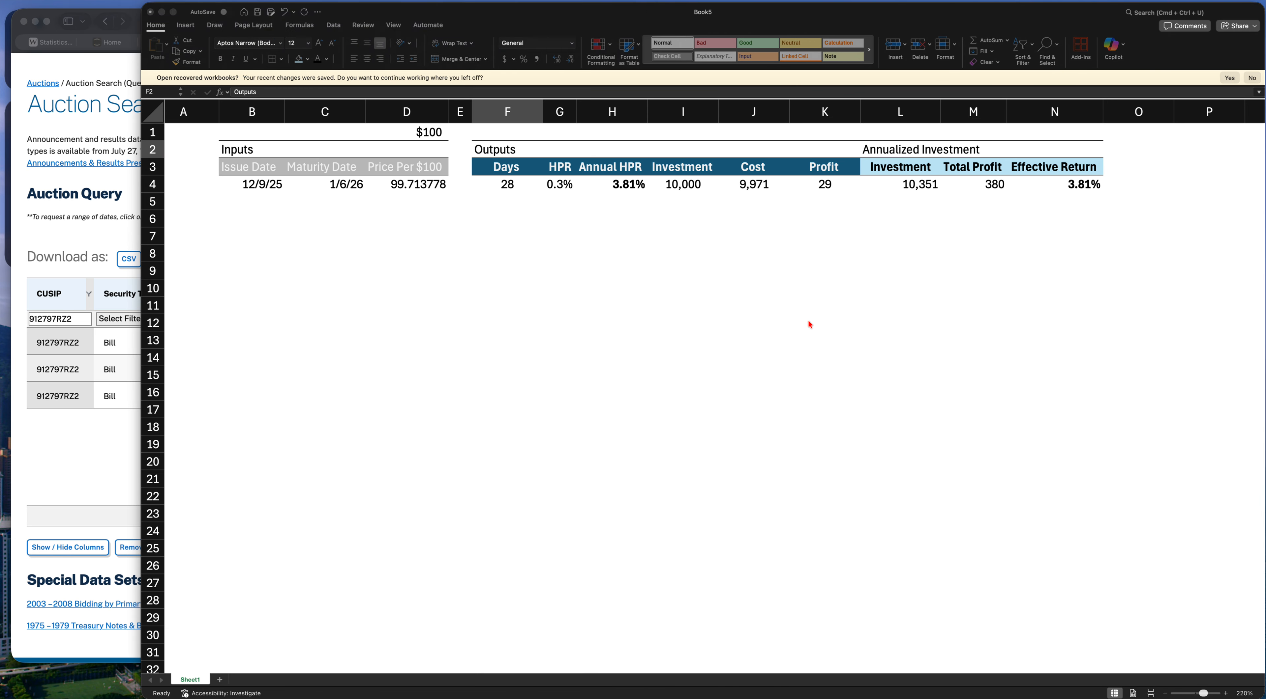
{"action": "left_click_drag", "start_coordinate": [480, 12], "coordinate": [860, 45]}
{"action": "left_click", "coordinate": [622, 235]}
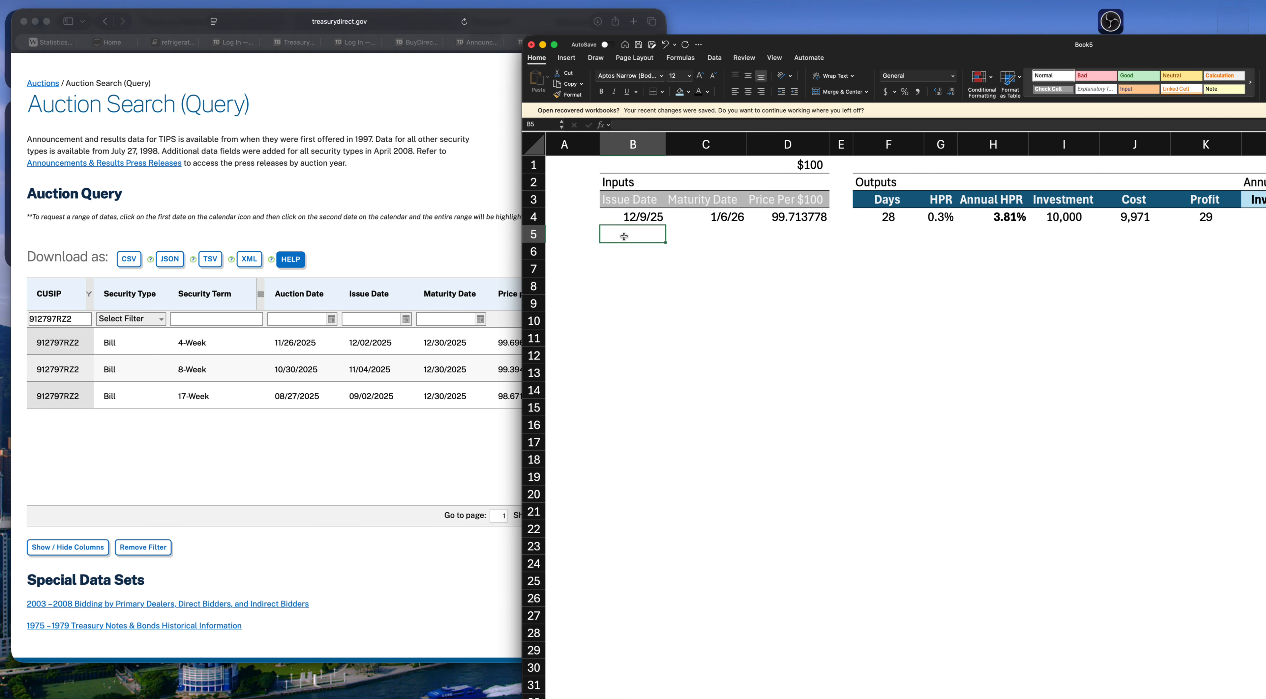
{"action": "type", "text": "12/2/2025"}
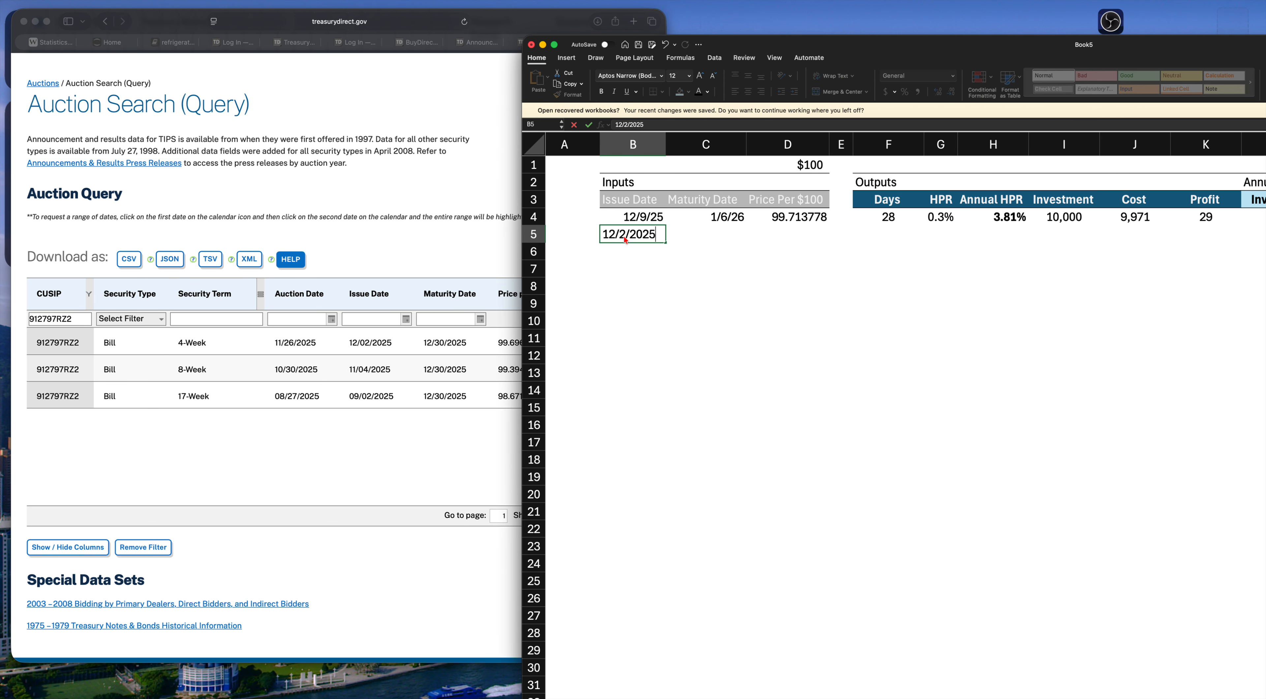
{"action": "key", "text": "Tab"}
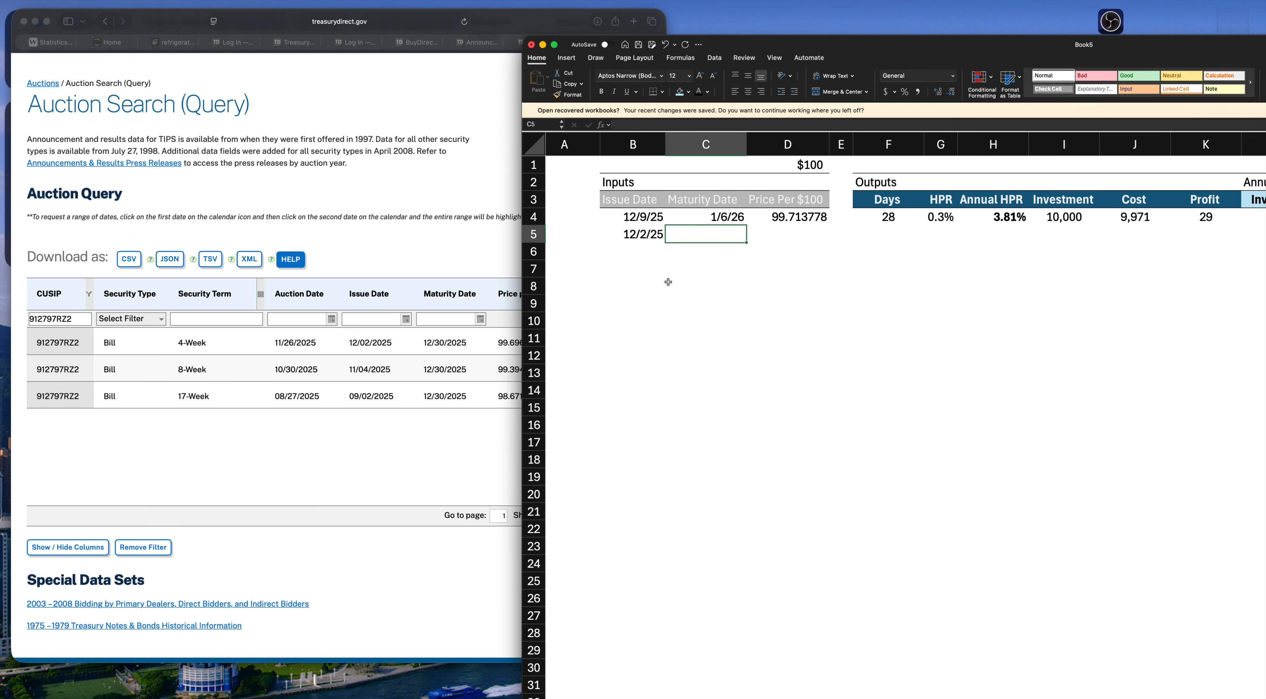
Enter the maturity date 12/30/2025 in C5
{"action": "type", "text": "12/30/2025"}
{"action": "key", "text": "Return"}
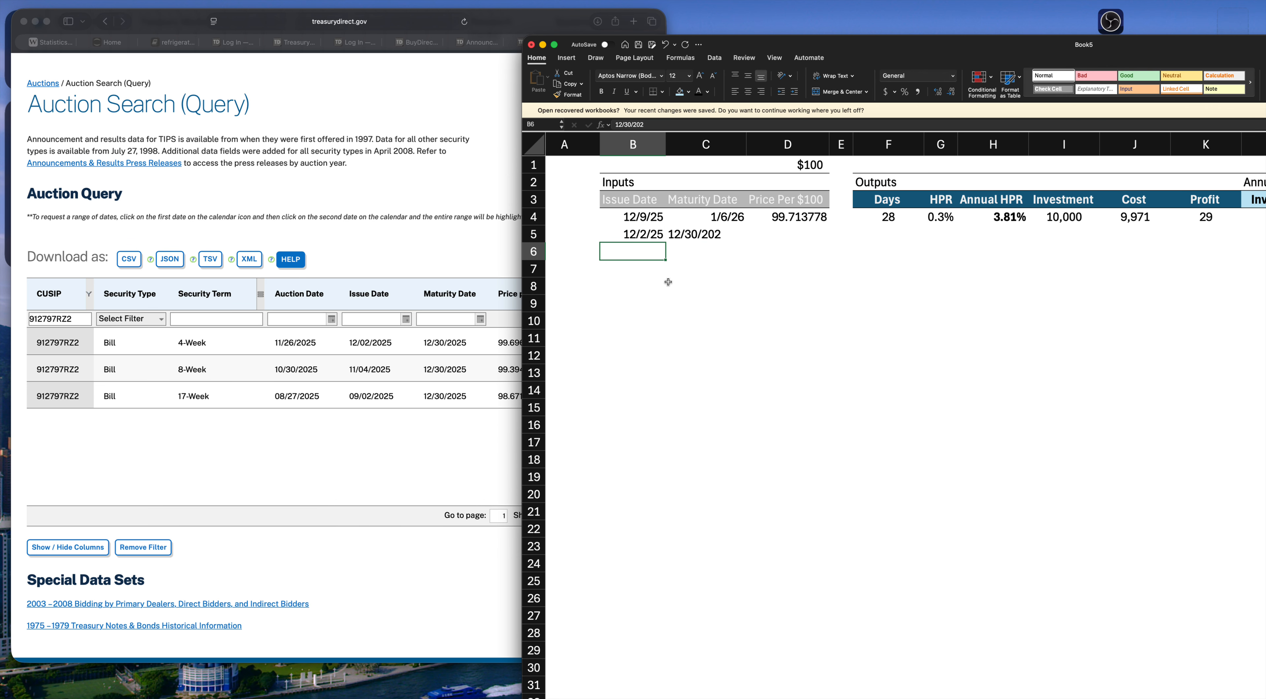
{"action": "key", "text": "Up"}
{"action": "key", "text": "Right"}
{"action": "type", "text": "12"}
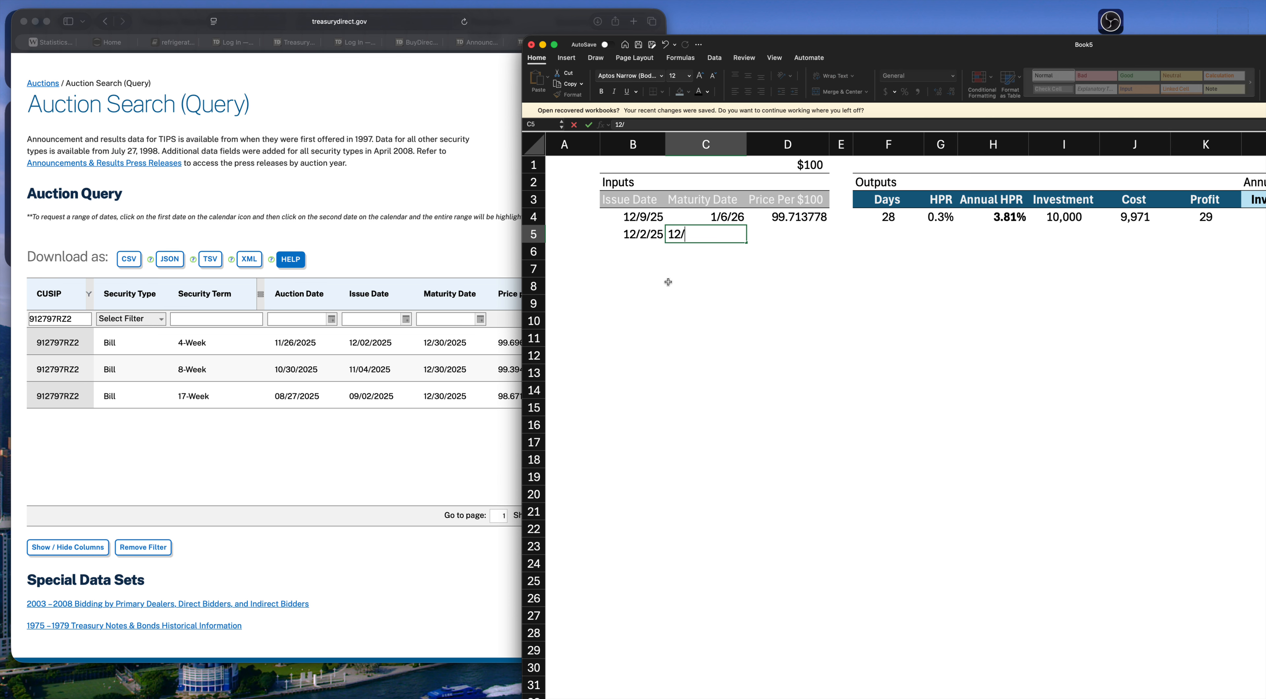
{"action": "type", "text": "/30/2025"}
{"action": "key", "text": "Return"}
{"action": "key", "text": "Up"}
Enter the 4-week bill's price per $100, 99.696278, in D5 and bring the whole worksheet back into view
{"action": "key", "text": "Right"}
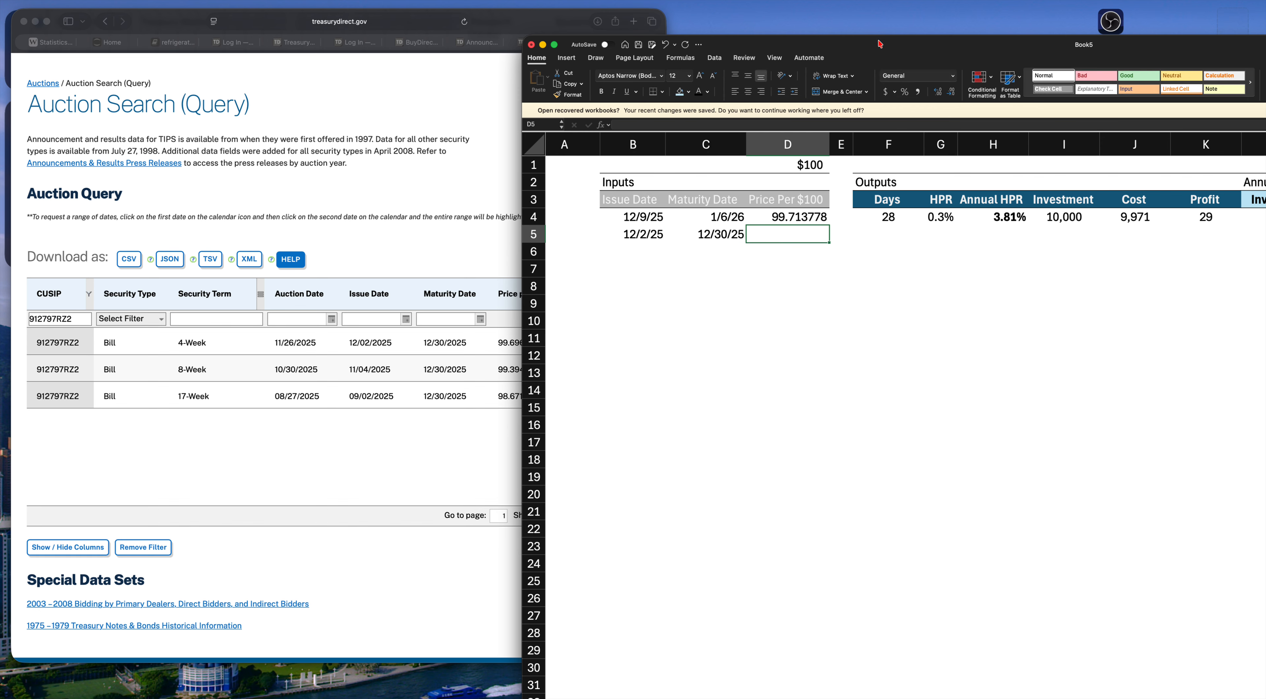
{"action": "left_click_drag", "start_coordinate": [879, 43], "coordinate": [944, 39]}
{"action": "type", "text": "99.69"}
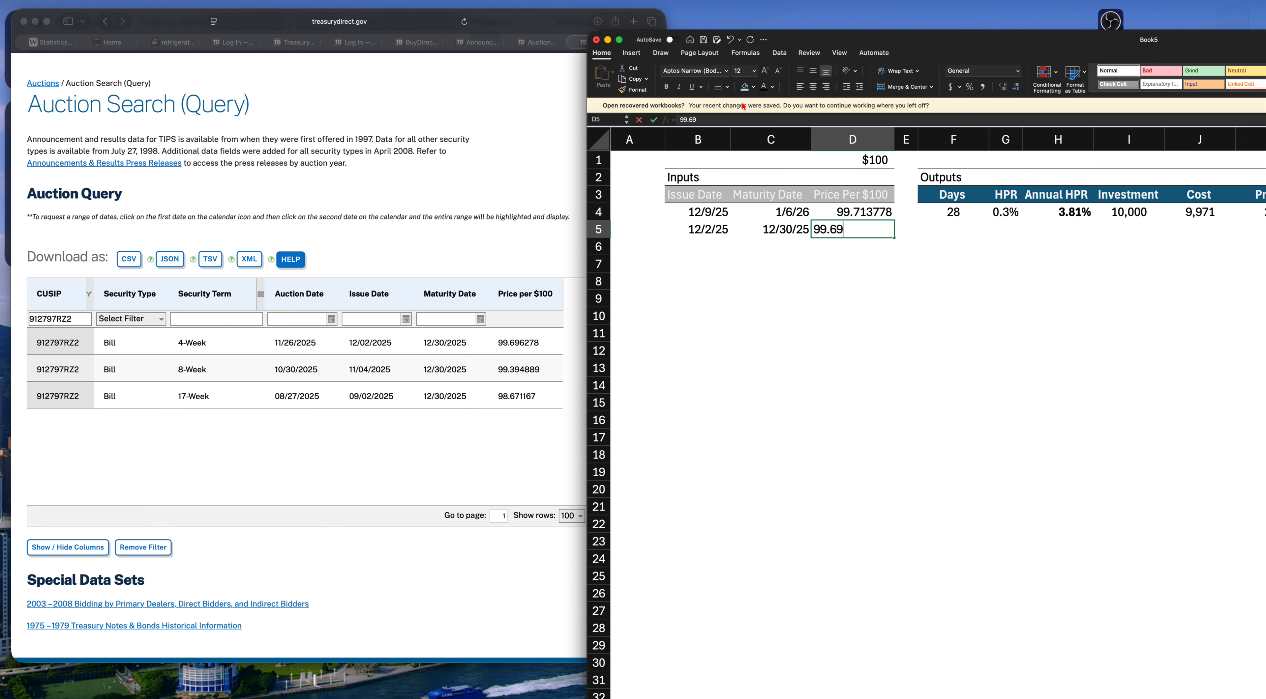
{"action": "type", "text": "6278"}
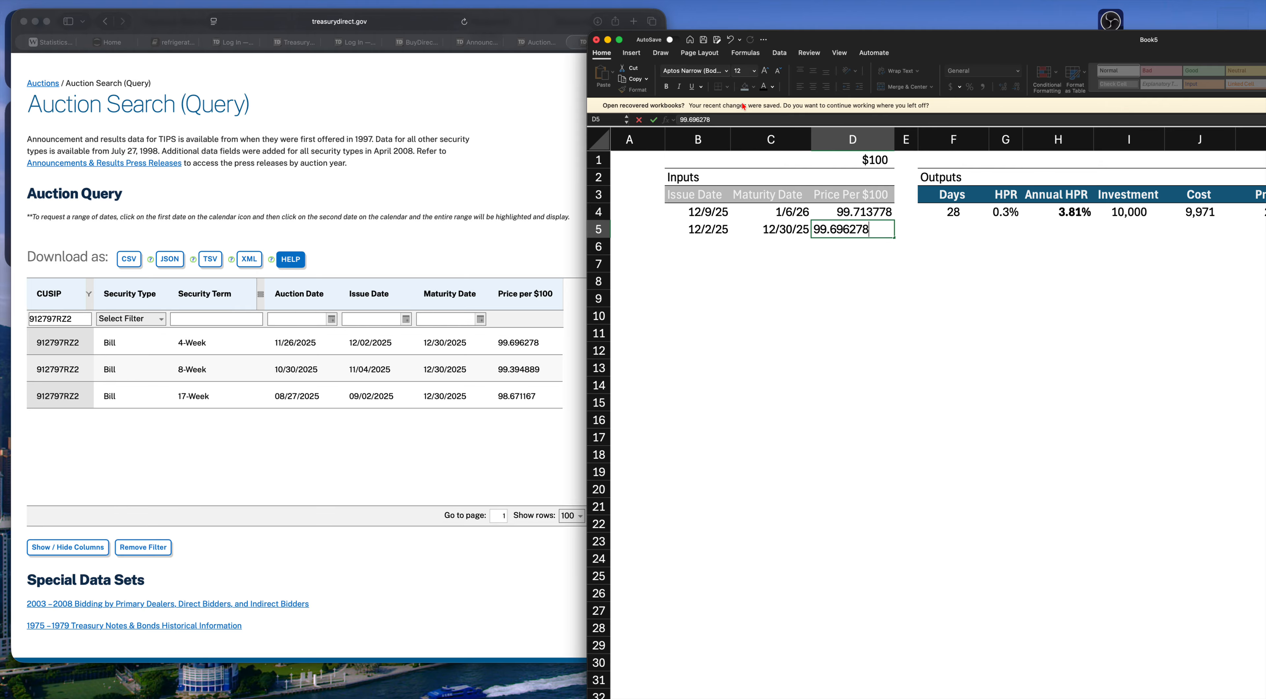
{"action": "key", "text": "Return"}
{"action": "left_click_drag", "start_coordinate": [920, 47], "coordinate": [437, 75]}
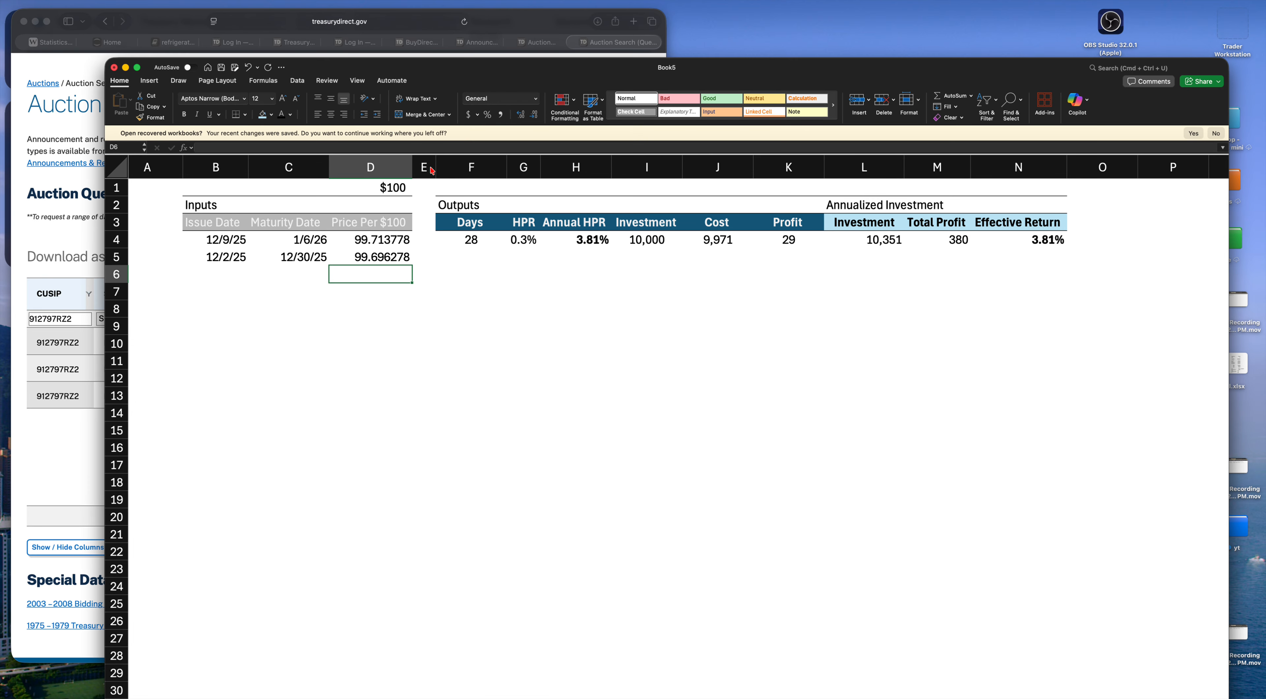
Compare the two bills' dates and prices in rows 4 and 5, and examine the Days and HPR formulas in row 4
{"action": "left_click_drag", "start_coordinate": [216, 240], "coordinate": [381, 235]}
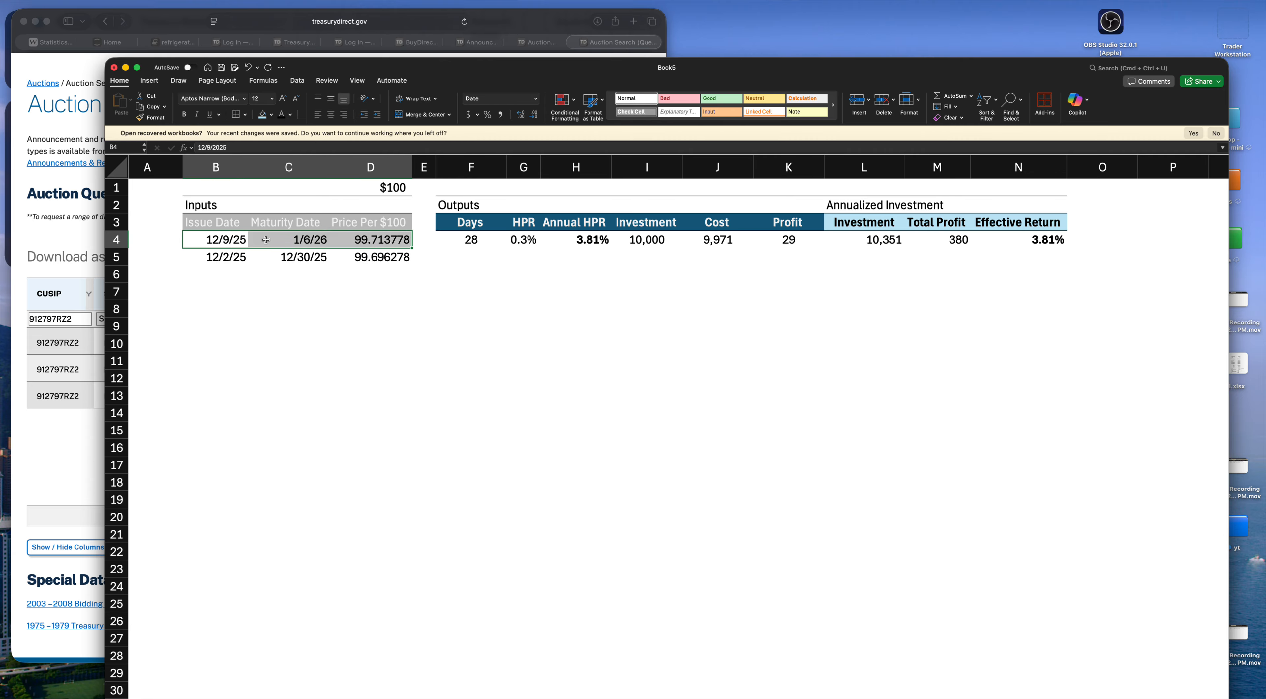
{"action": "left_click", "coordinate": [356, 241]}
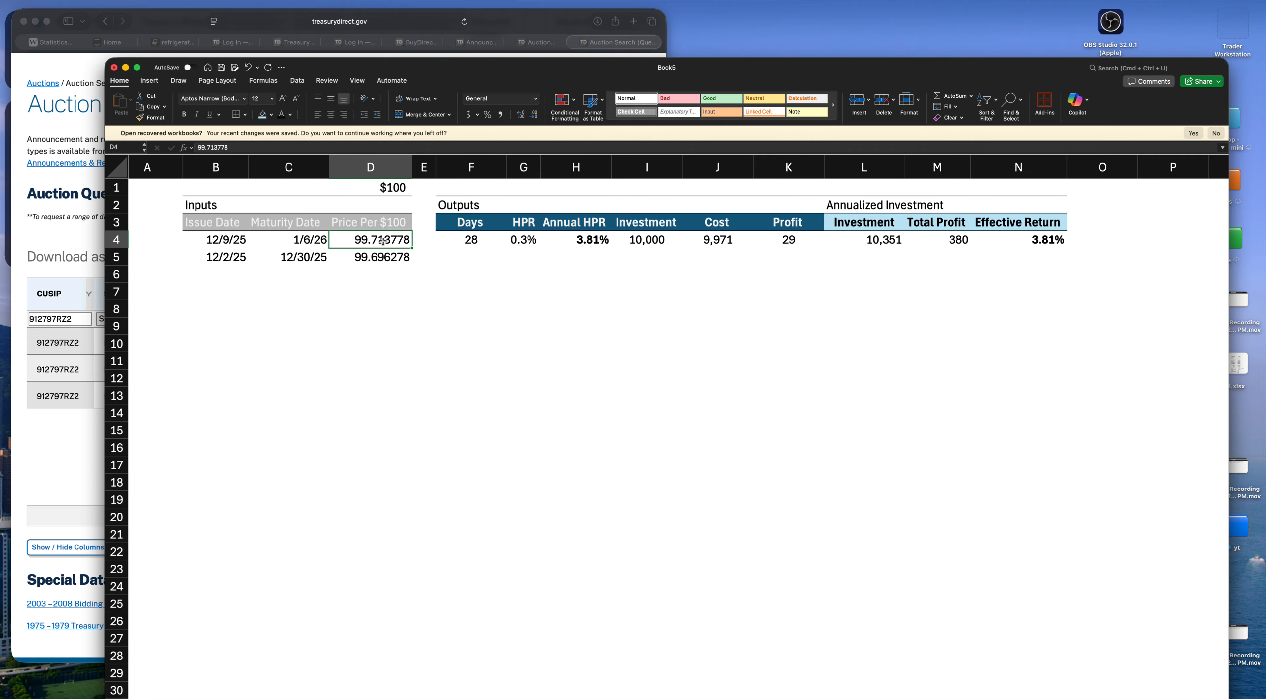
{"action": "left_click", "coordinate": [352, 258]}
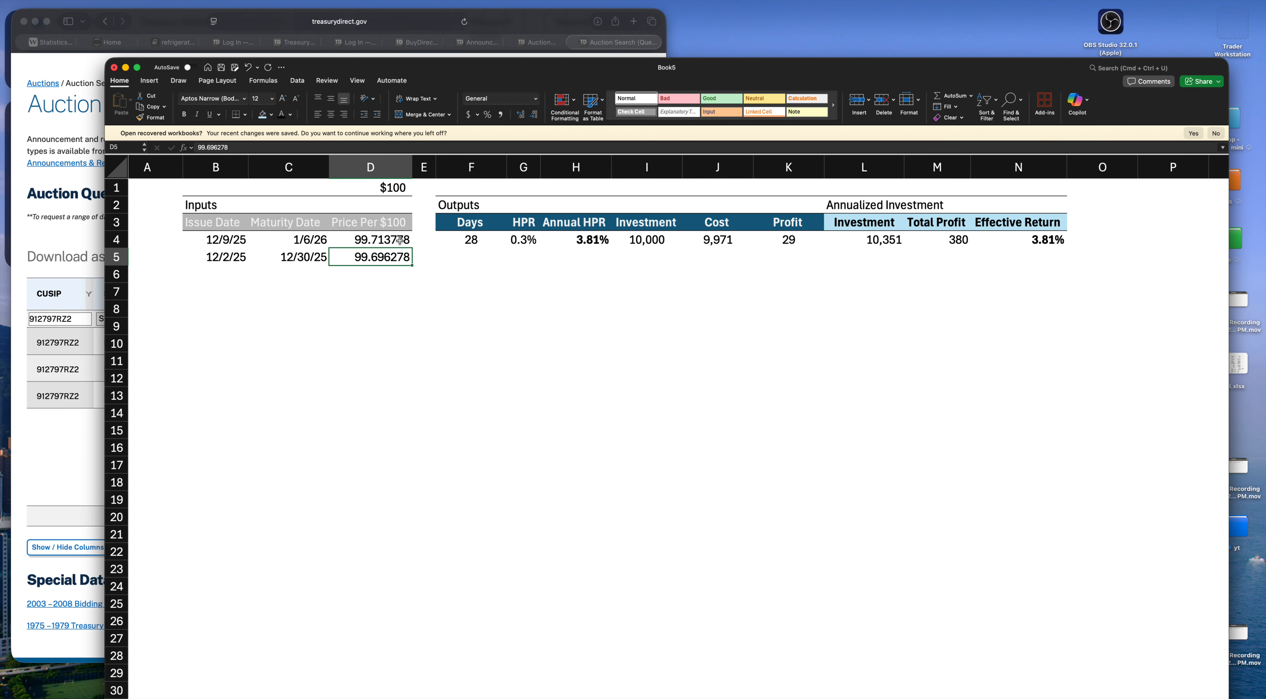
{"action": "left_click", "coordinate": [458, 251]}
{"action": "left_click", "coordinate": [461, 244]}
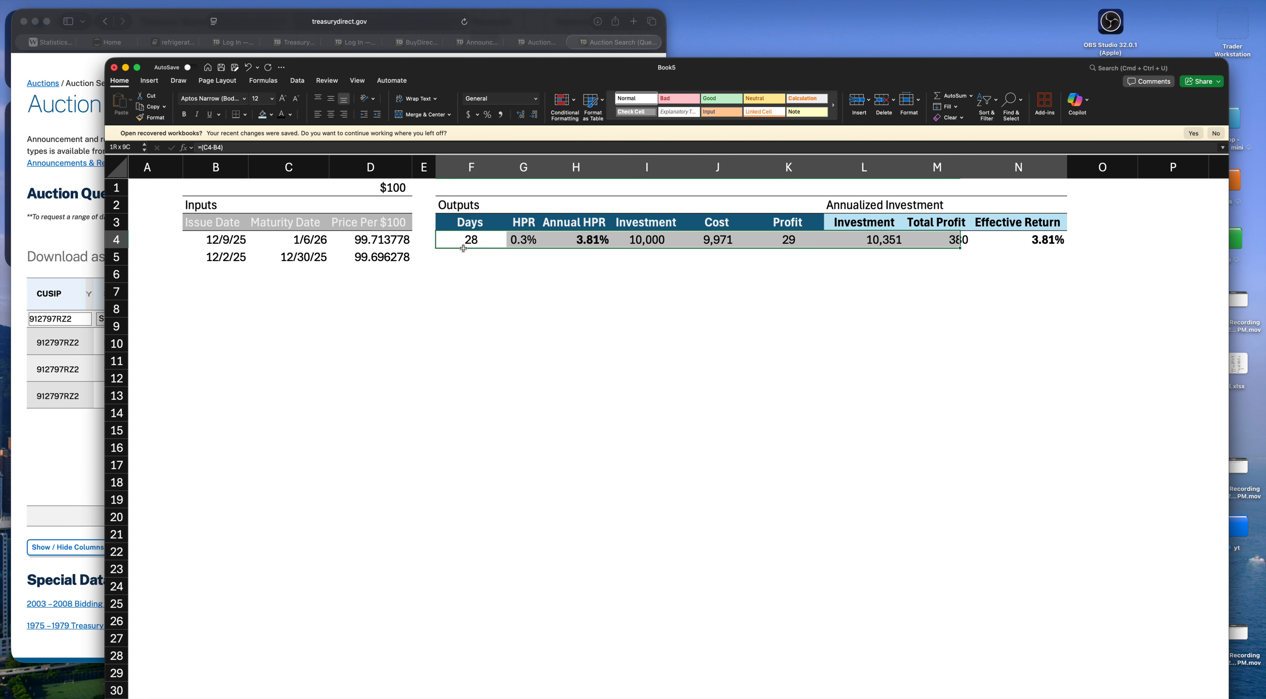
{"action": "key", "text": "Right"}
{"action": "key", "text": "Right"}
{"action": "key", "text": "Left"}
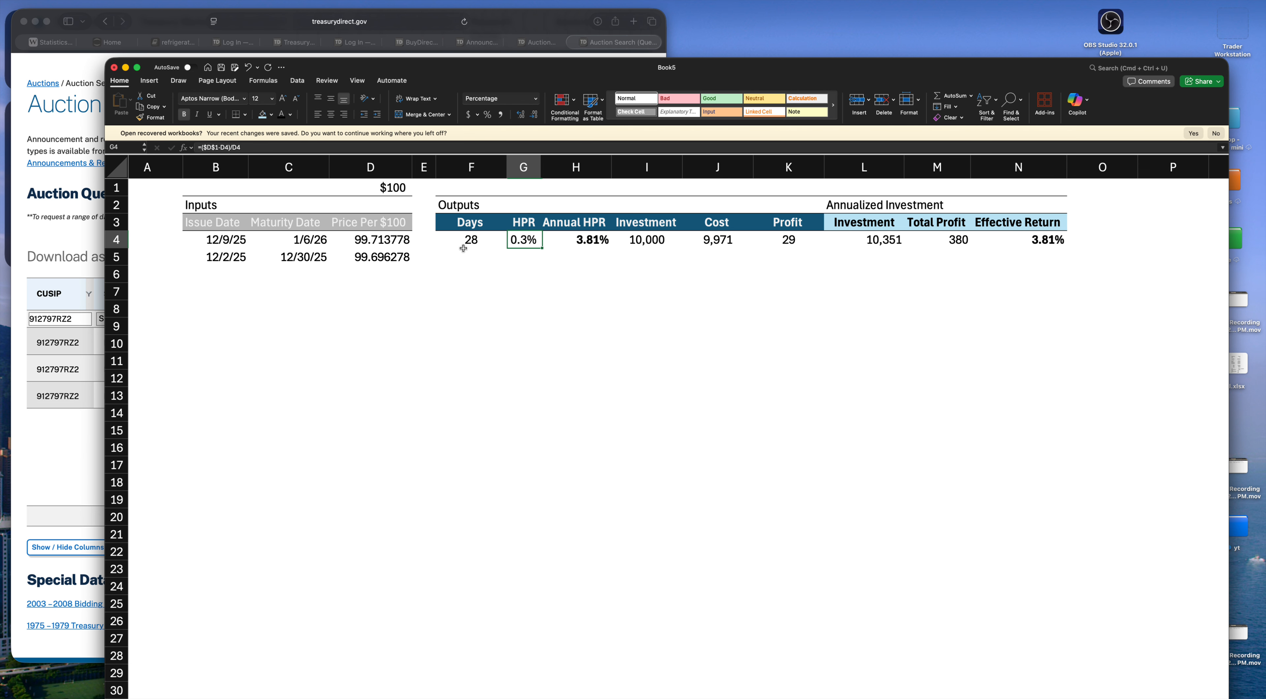
Copy the Outputs and Annualized Investment formulas from F4:N4 into row 5 for the second bill
{"action": "key", "text": "Left"}
{"action": "key", "text": "super+shift+Right"}
{"action": "key", "text": "super+c"}
{"action": "key", "text": "Down"}
{"action": "key", "text": "super+v"}
{"action": "key", "text": "Escape"}
{"action": "key", "text": "Up"}
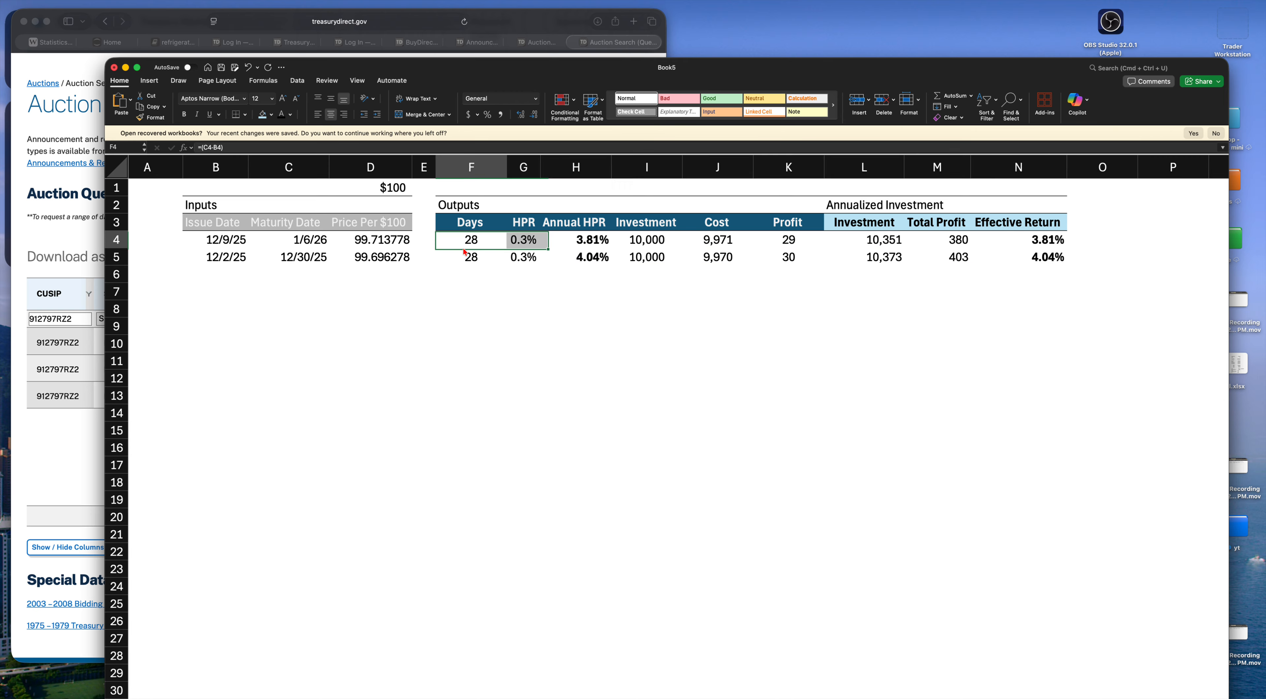
Examine the second bill's dates, price per $100, HPR and Annual HPR cells in row 5 against row 4
{"action": "key", "text": "Down"}
{"action": "key", "text": "Right"}
{"action": "key", "text": "Right"}
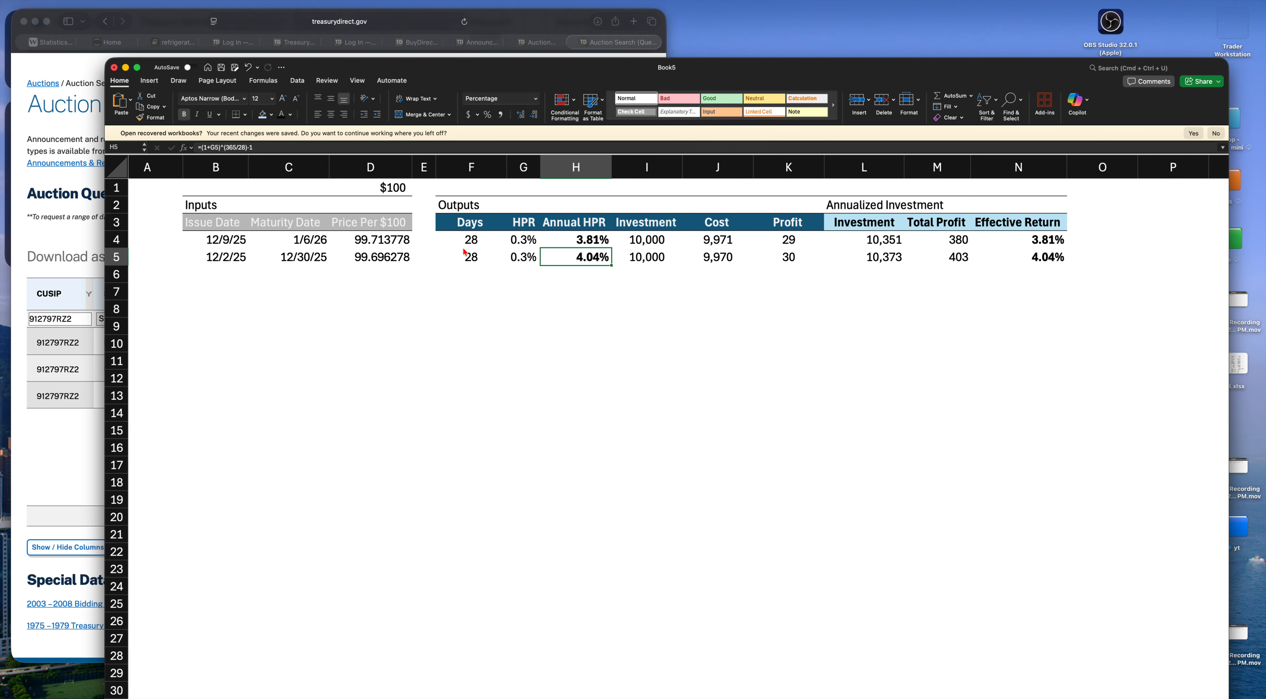
{"action": "key", "text": "Left"}
{"action": "key", "text": "Left"}
{"action": "key", "text": "Left"}
{"action": "key", "text": "Left"}
{"action": "key", "text": "Left"}
{"action": "key", "text": "Left"}
{"action": "key", "text": "Left"}
{"action": "key", "text": "Right"}
{"action": "key", "text": "Right"}
{"action": "key", "text": "Right"}
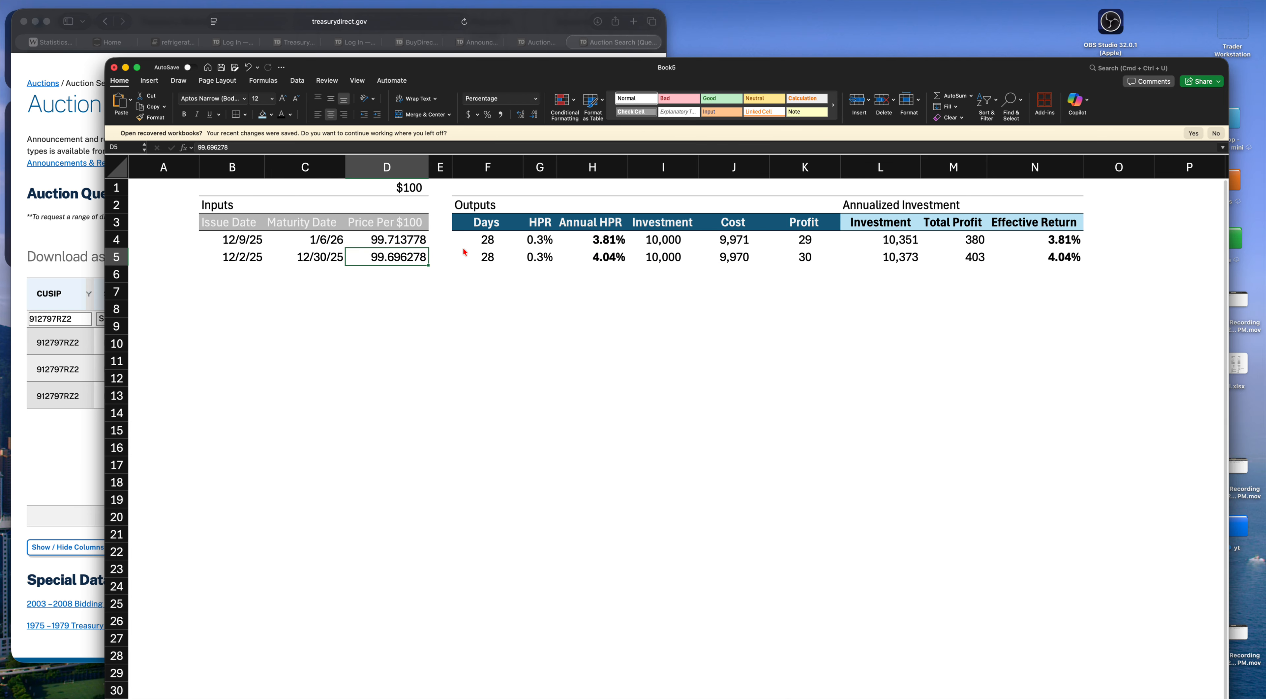
{"action": "key", "text": "Left"}
{"action": "key", "text": "Right"}
{"action": "key", "text": "Right"}
{"action": "key", "text": "Right"}
{"action": "key", "text": "Right"}
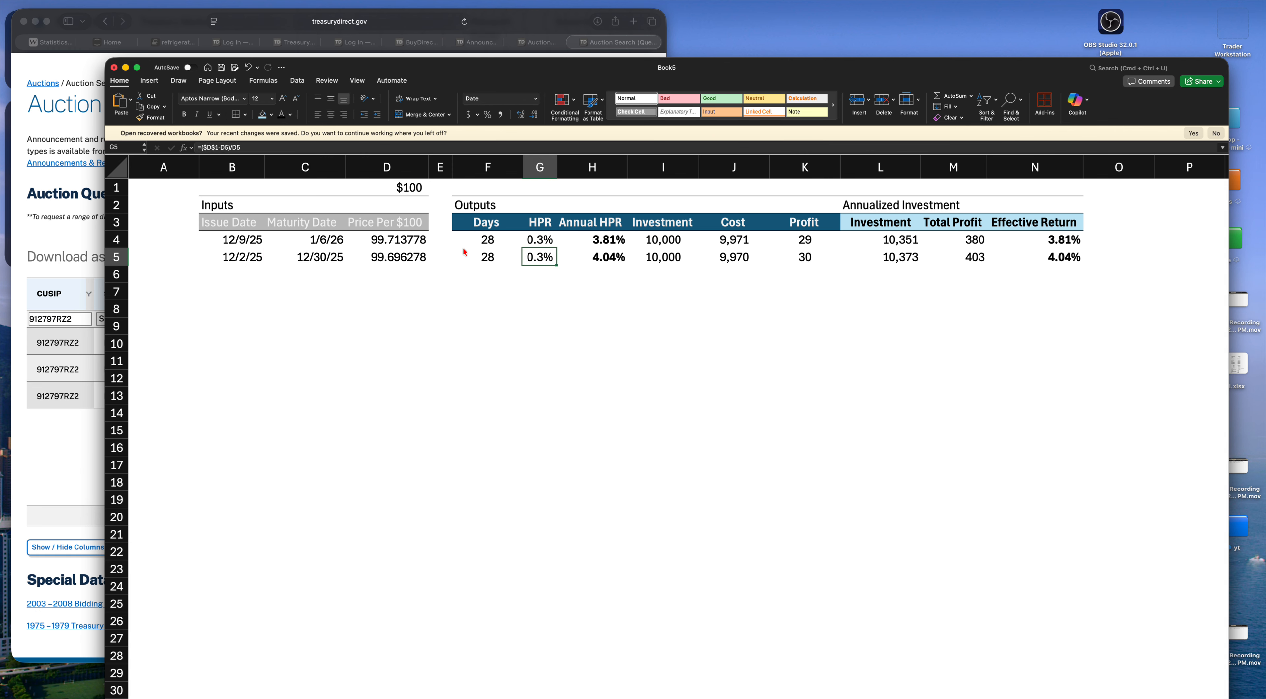
Review the Annual HPR, Cost, Profit and Effective Return formulas for the second bill, finishing at its issue date in row 5
{"action": "key", "text": "Right"}
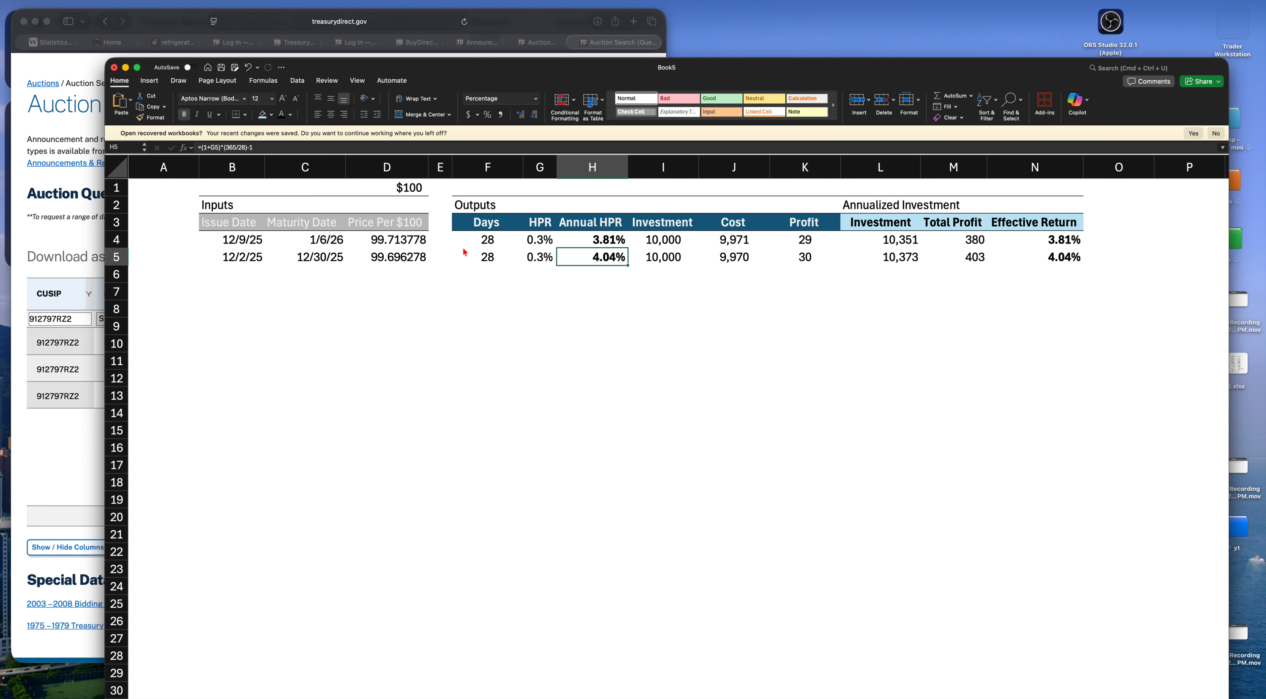
{"action": "key", "text": "Right"}
{"action": "key", "text": "Right"}
{"action": "key", "text": "Right"}
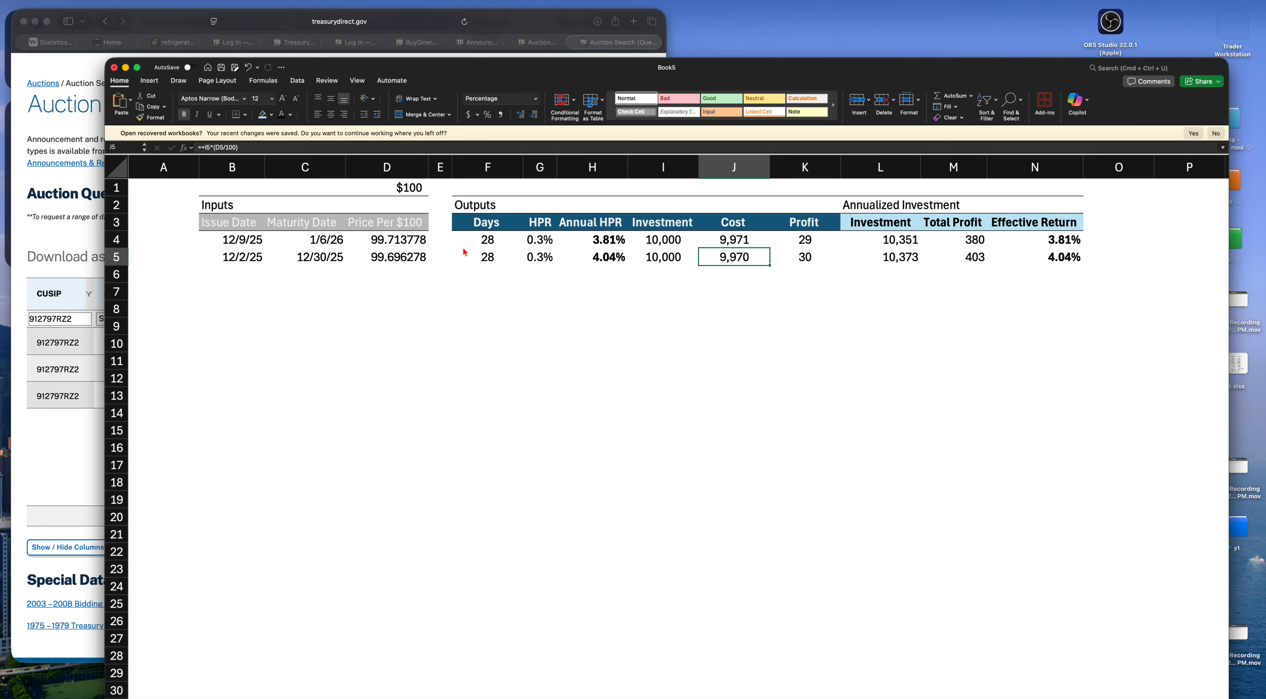
{"action": "key", "text": "Up"}
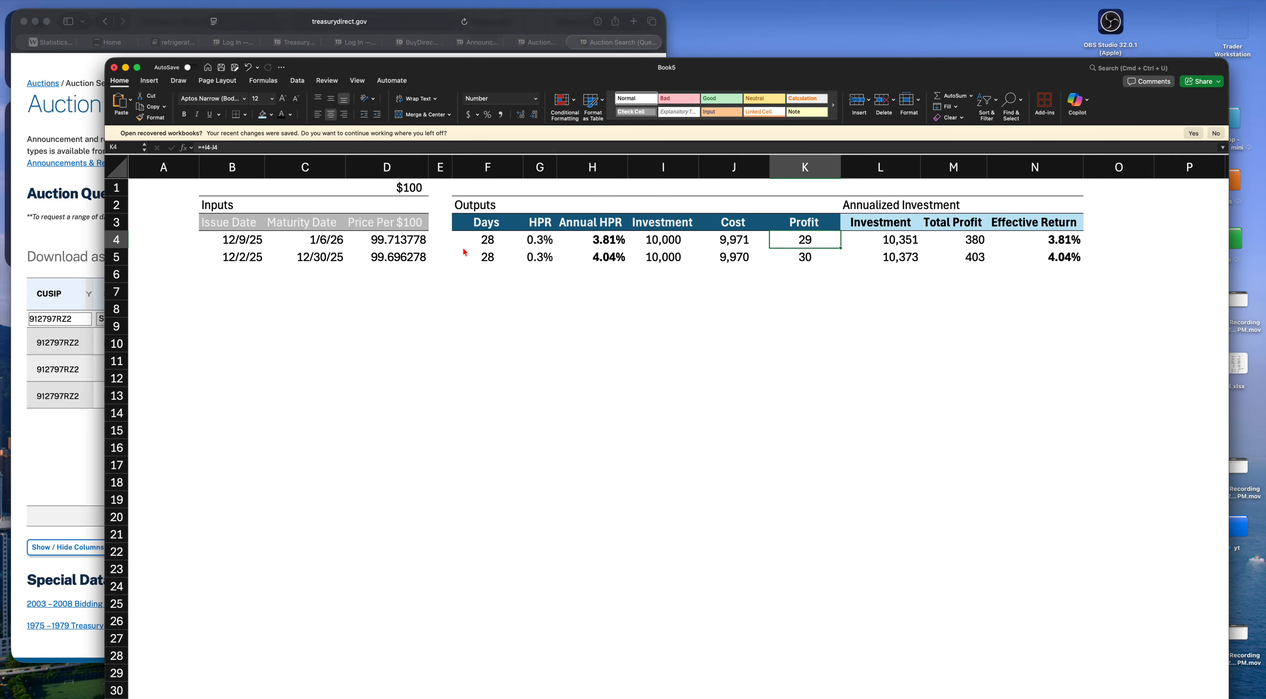
{"action": "key", "text": "Down"}
{"action": "key", "text": "Right"}
{"action": "key", "text": "Right"}
{"action": "key", "text": "Right"}
{"action": "key", "text": "Right"}
{"action": "key", "text": "Left"}
{"action": "key", "text": "Left"}
{"action": "key", "text": "Left"}
{"action": "key", "text": "Left"}
{"action": "key", "text": "Left"}
{"action": "key", "text": "Left"}
{"action": "key", "text": "Left"}
{"action": "key", "text": "Left"}
{"action": "key", "text": "Left"}
{"action": "key", "text": "Left"}
{"action": "key", "text": "Left"}
{"action": "key", "text": "Left"}
{"action": "key", "text": "Left"}
{"action": "key", "text": "Left"}
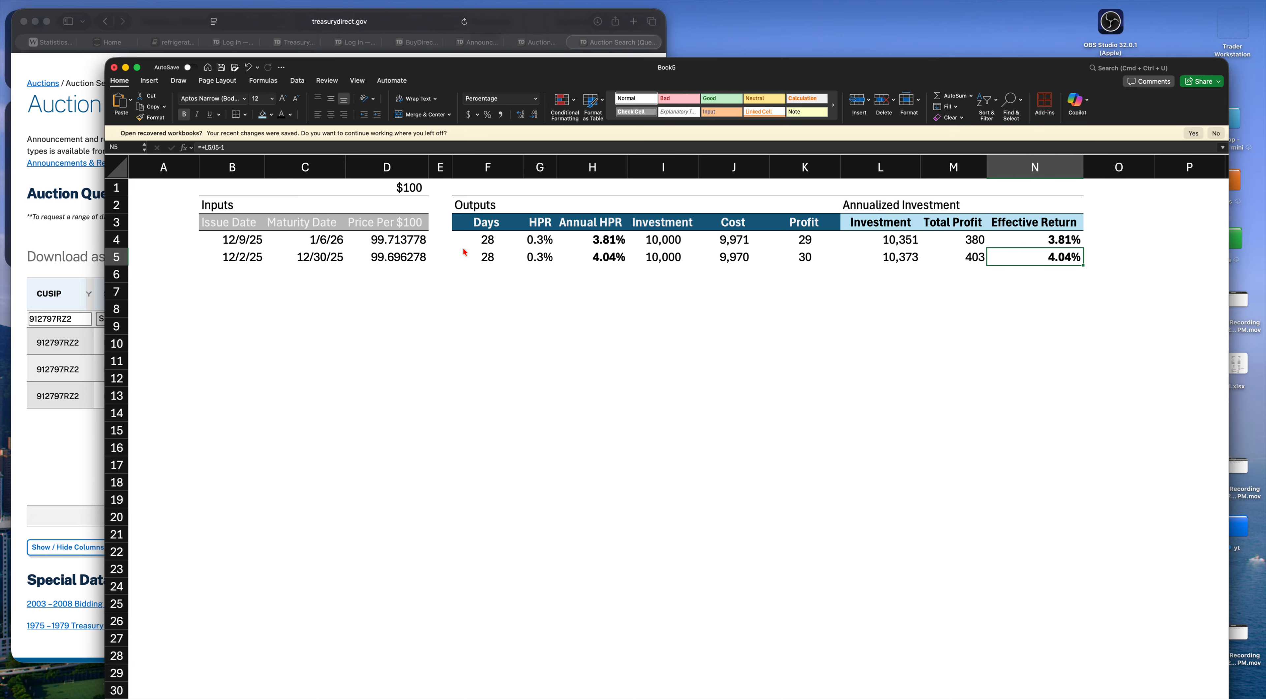
{"action": "key", "text": "Right"}
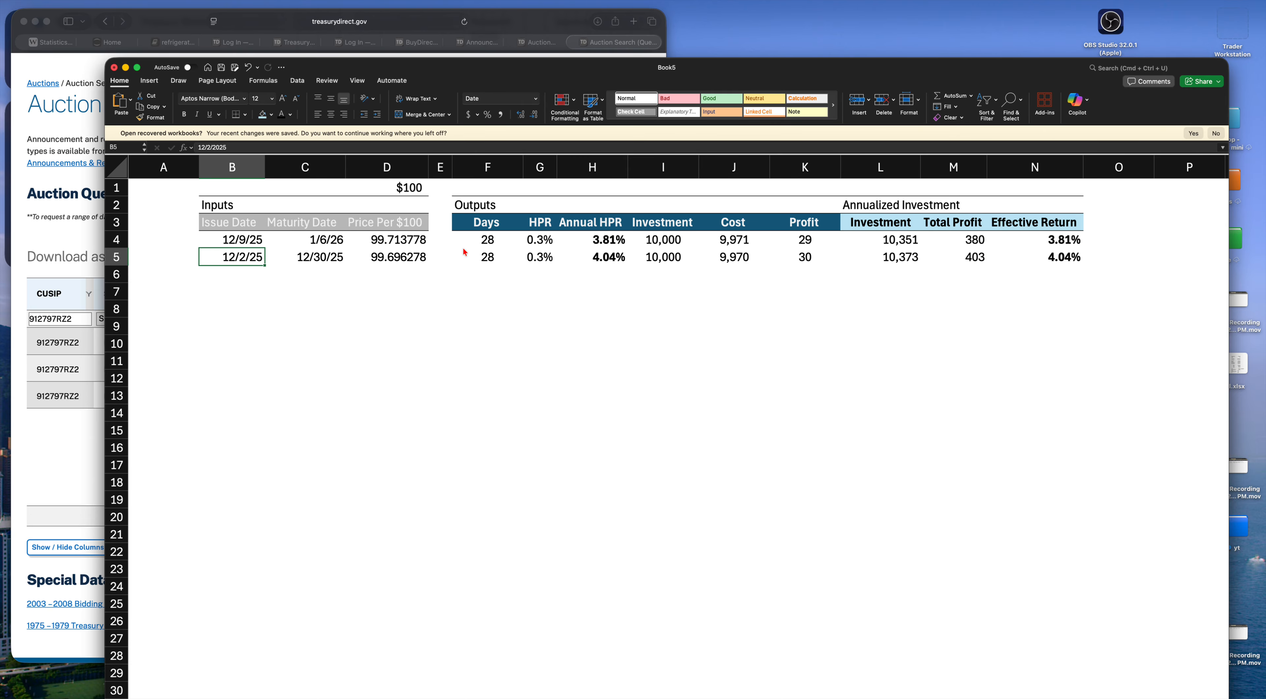
Switch to TreasuryDirect, bring up the auction query results for CUSIP 912797SE8, and return to the Excel workbook
{"action": "left_click", "coordinate": [528, 44]}
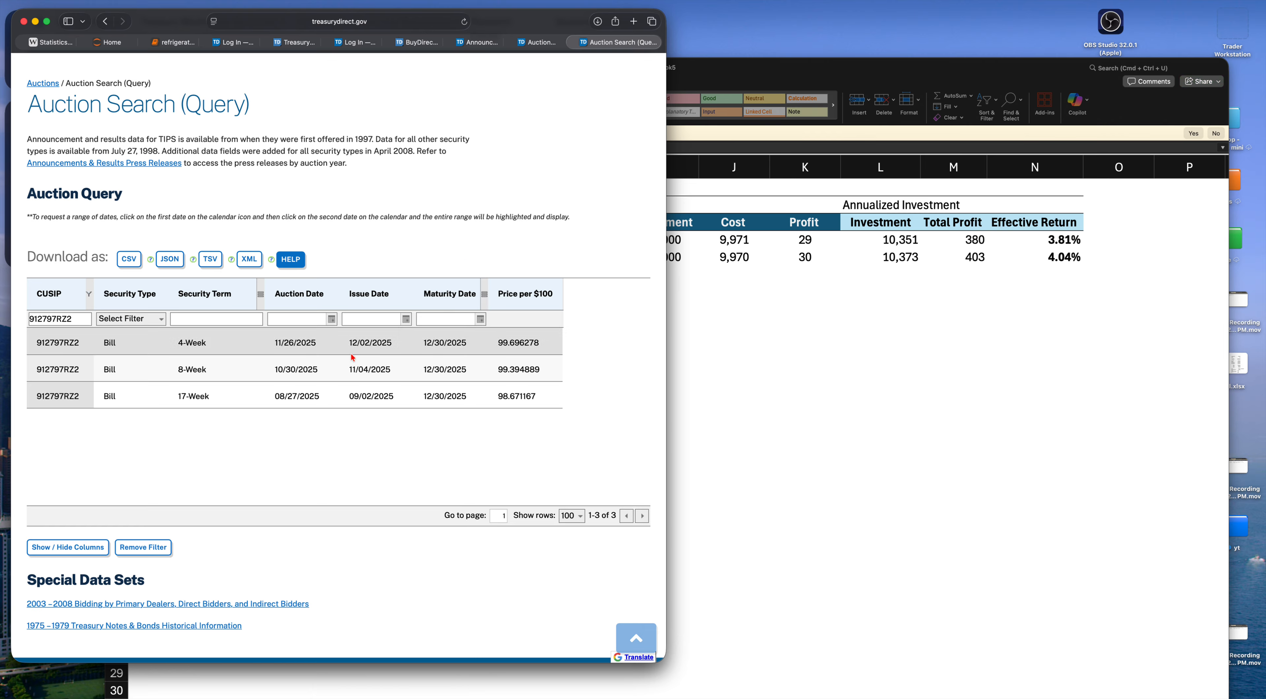
{"action": "left_click", "coordinate": [538, 42]}
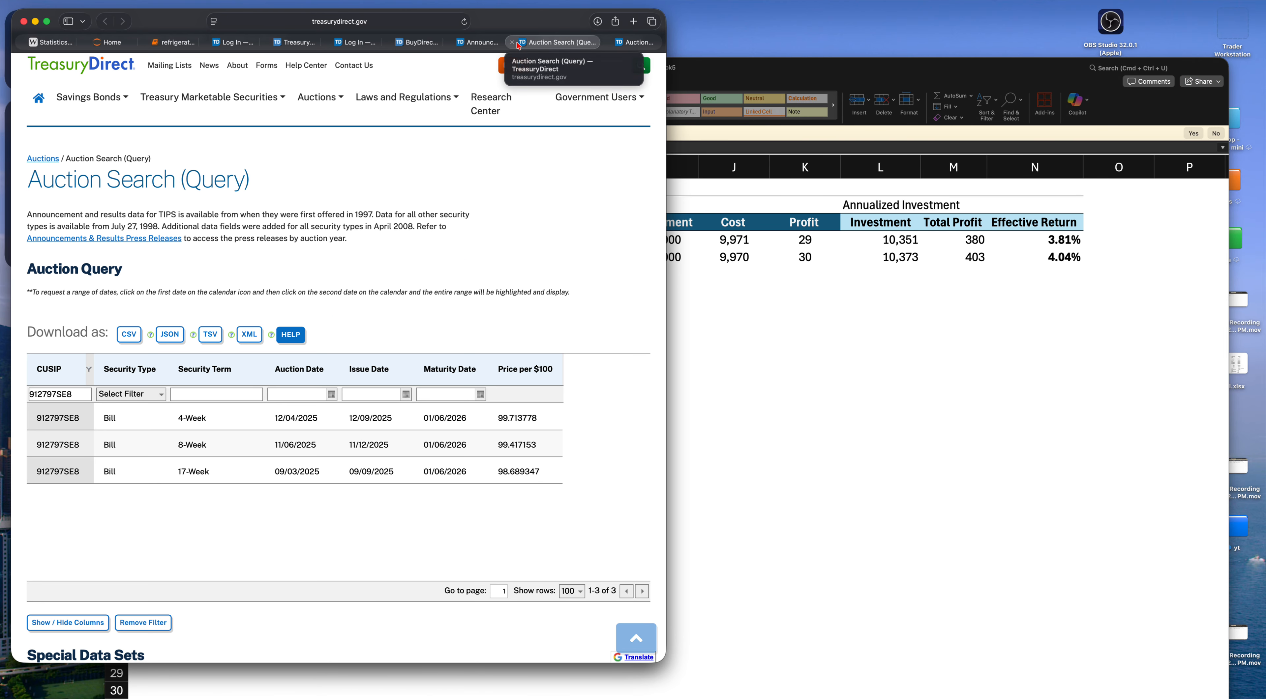
{"action": "left_click", "coordinate": [484, 44]}
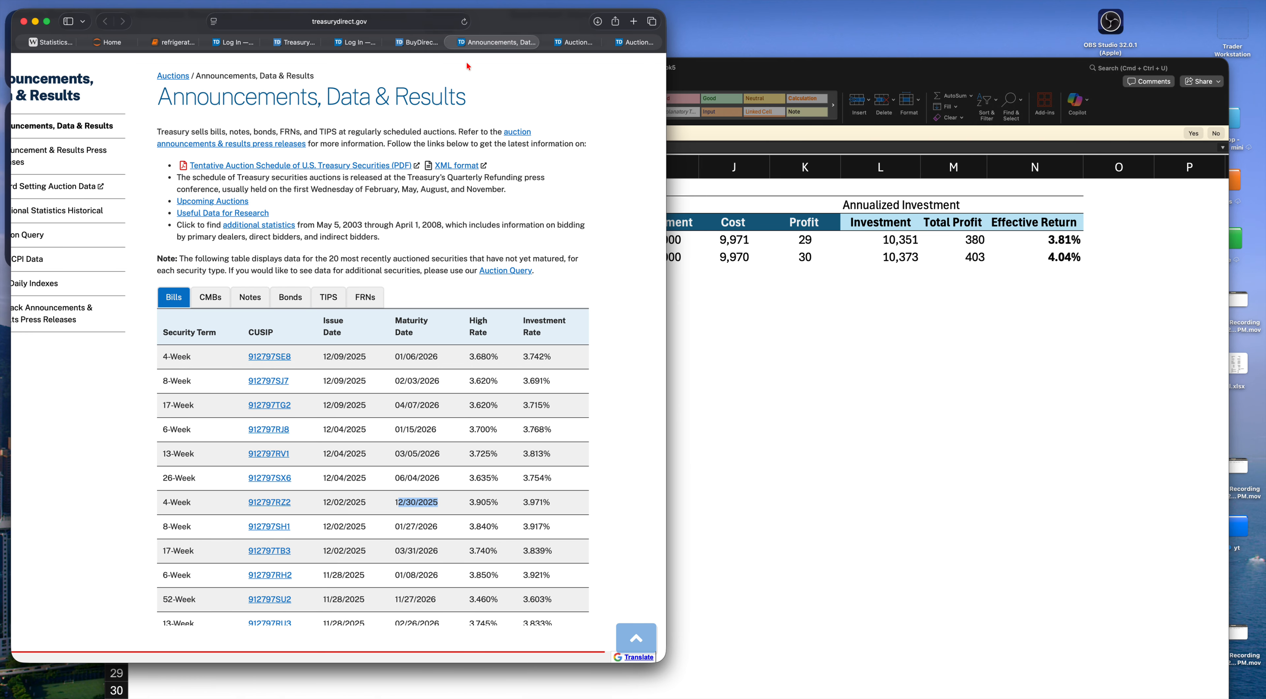
{"action": "left_click", "coordinate": [568, 44]}
{"action": "left_click", "coordinate": [822, 373]}
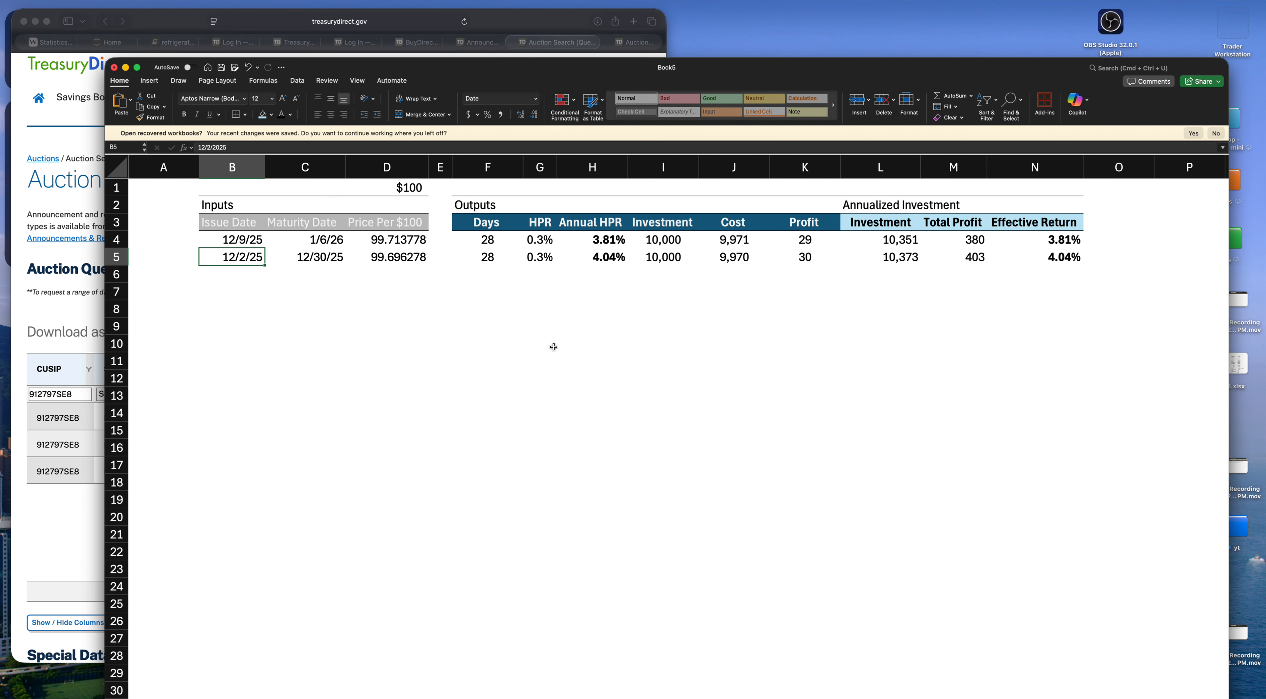
Insert a blank column in front of the Issue Date column
{"action": "left_click", "coordinate": [179, 223]}
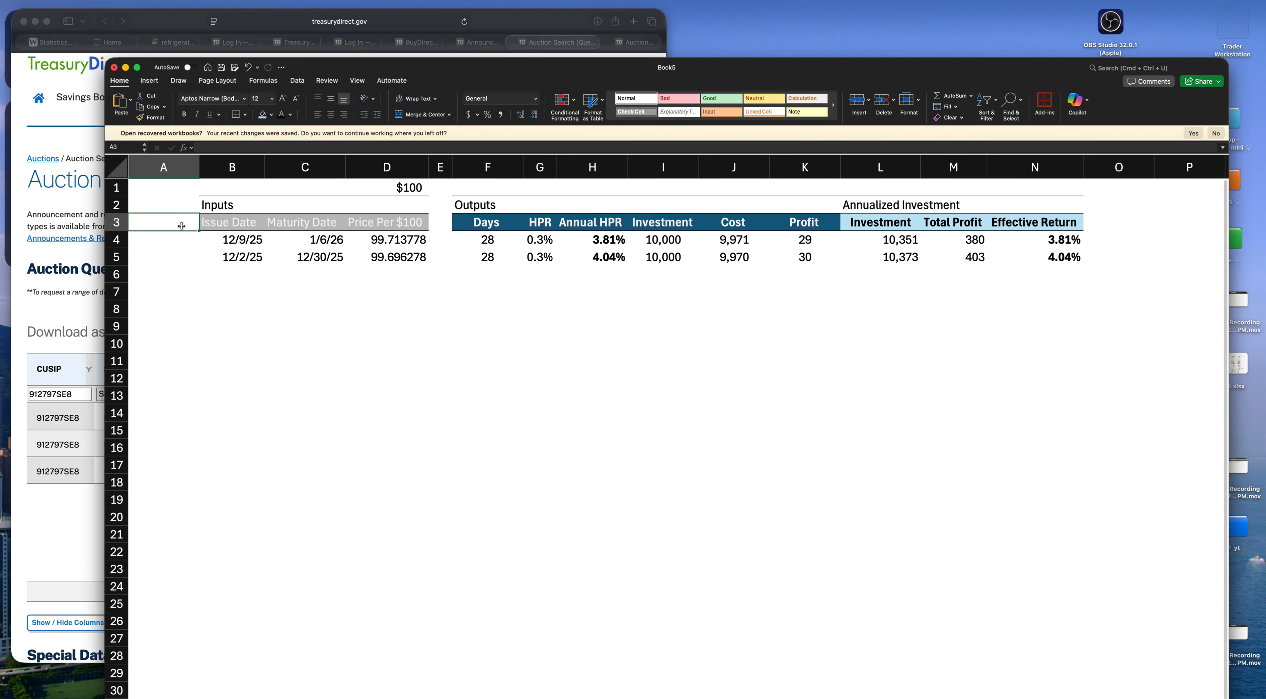
{"action": "key", "text": "Right"}
{"action": "key", "text": "ctrl+space"}
{"action": "key", "text": "ctrl+shift+="}
Enter the heading Weeks in B3 and list the bill terms 4, 4, 8 and 17 in B4:B7
{"action": "key", "text": "Up"}
{"action": "key", "text": "Down"}
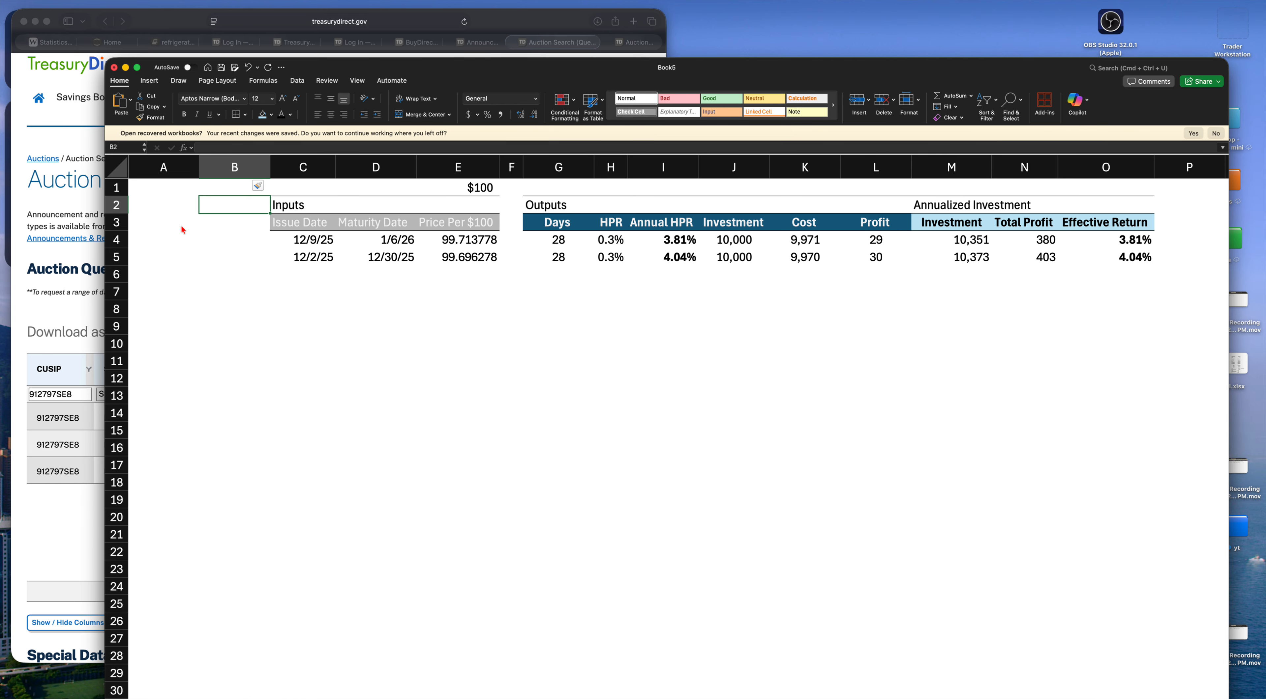
{"action": "type", "text": "Wee"}
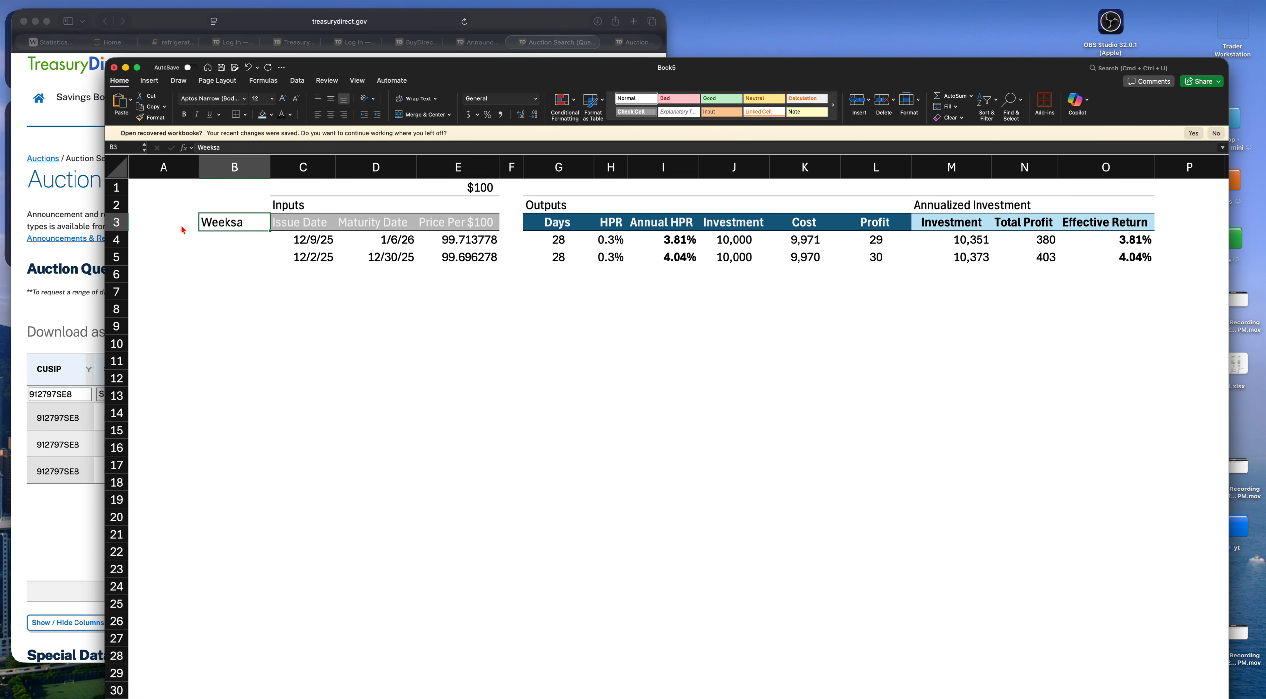
{"action": "type", "text": "ks"}
{"action": "key", "text": "Return"}
{"action": "type", "text": "4"}
{"action": "key", "text": "Return"}
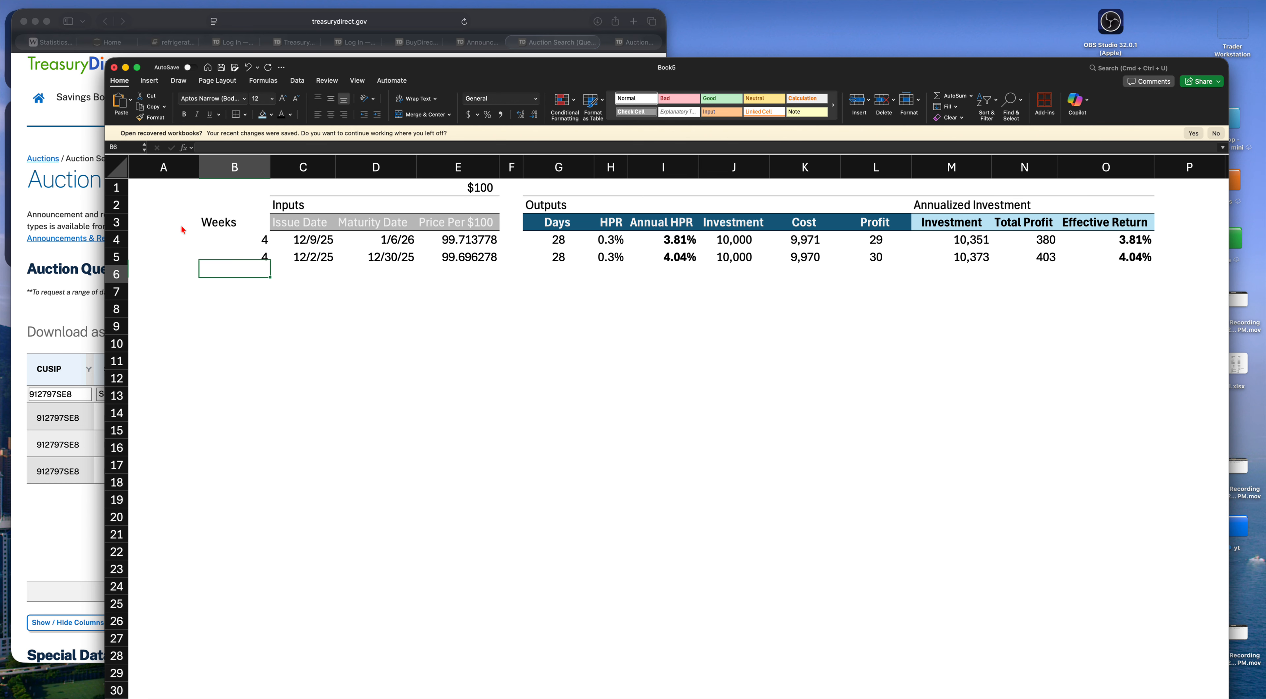
{"action": "type", "text": "4"}
{"action": "key", "text": "Return"}
{"action": "type", "text": "8"}
{"action": "key", "text": "Return"}
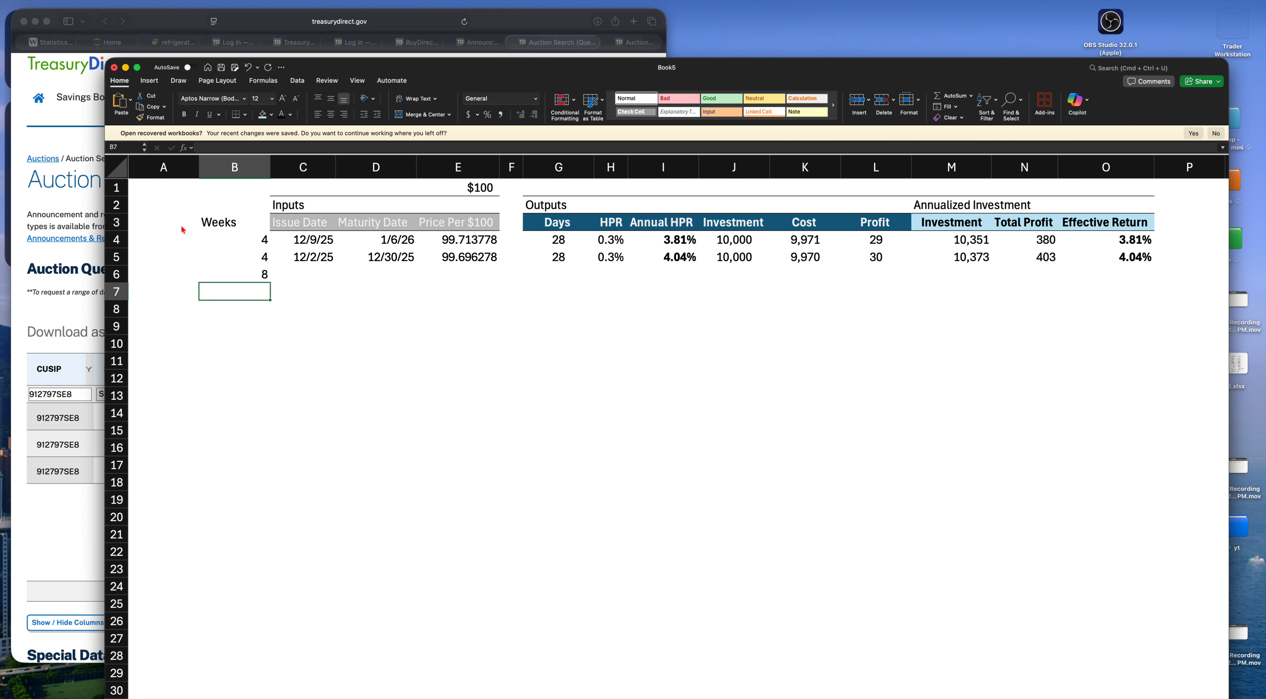
{"action": "type", "text": "127"}
{"action": "key", "text": "Return"}
Look up the 8-week bill's issue date in the auction results and enter 11/12/2025 in C6
{"action": "key", "text": "Up"}
{"action": "key", "text": "Up"}
{"action": "key", "text": "Right"}
{"action": "key", "text": "super+Tab"}
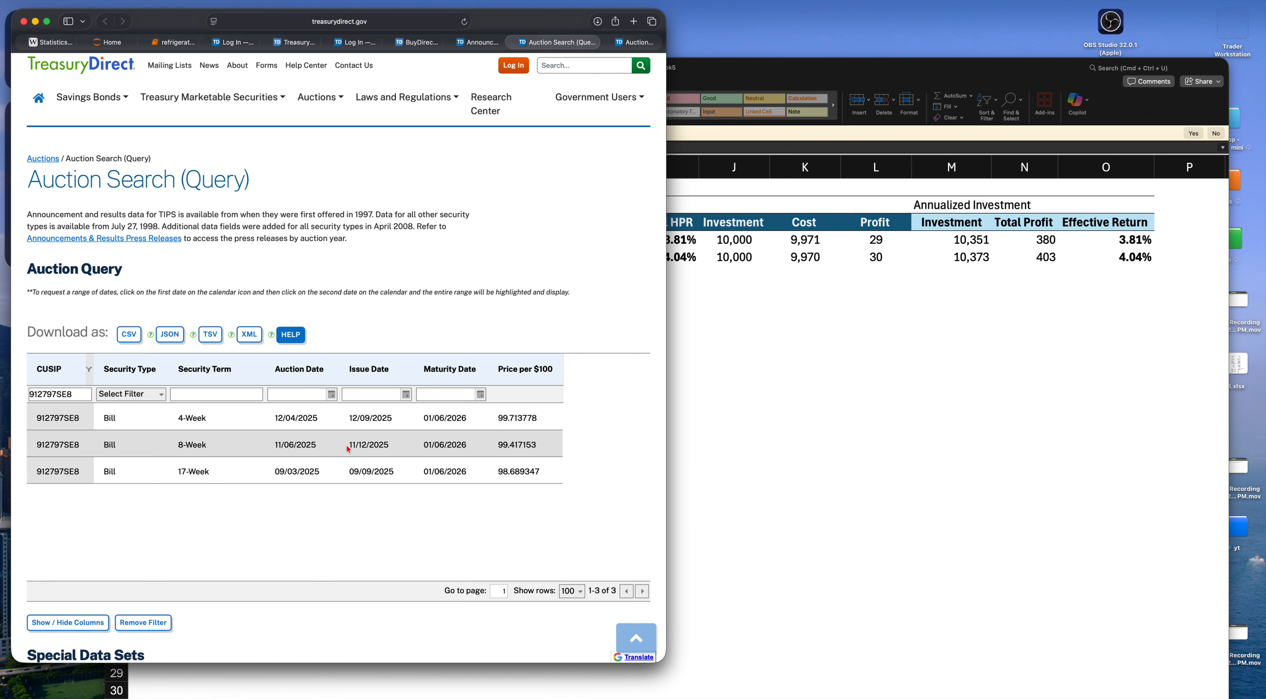
{"action": "key", "text": "super+Tab"}
{"action": "type", "text": "11"}
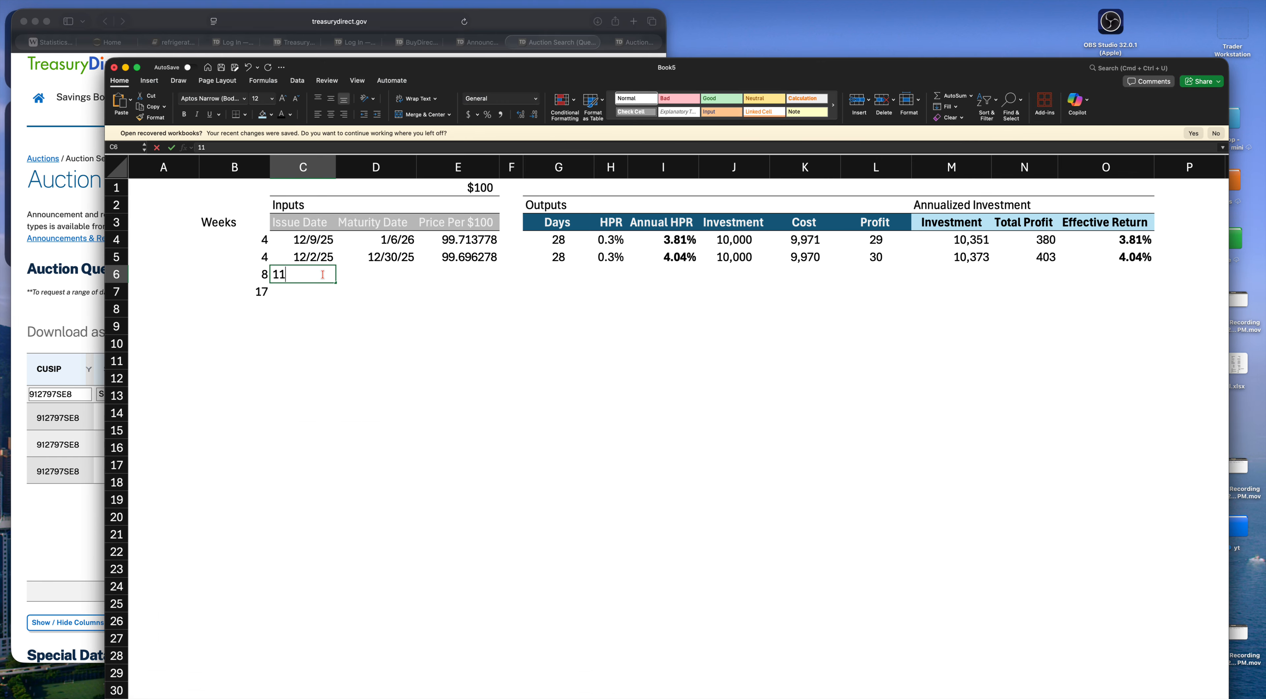
{"action": "type", "text": "/12/2025"}
{"action": "key", "text": "Return"}
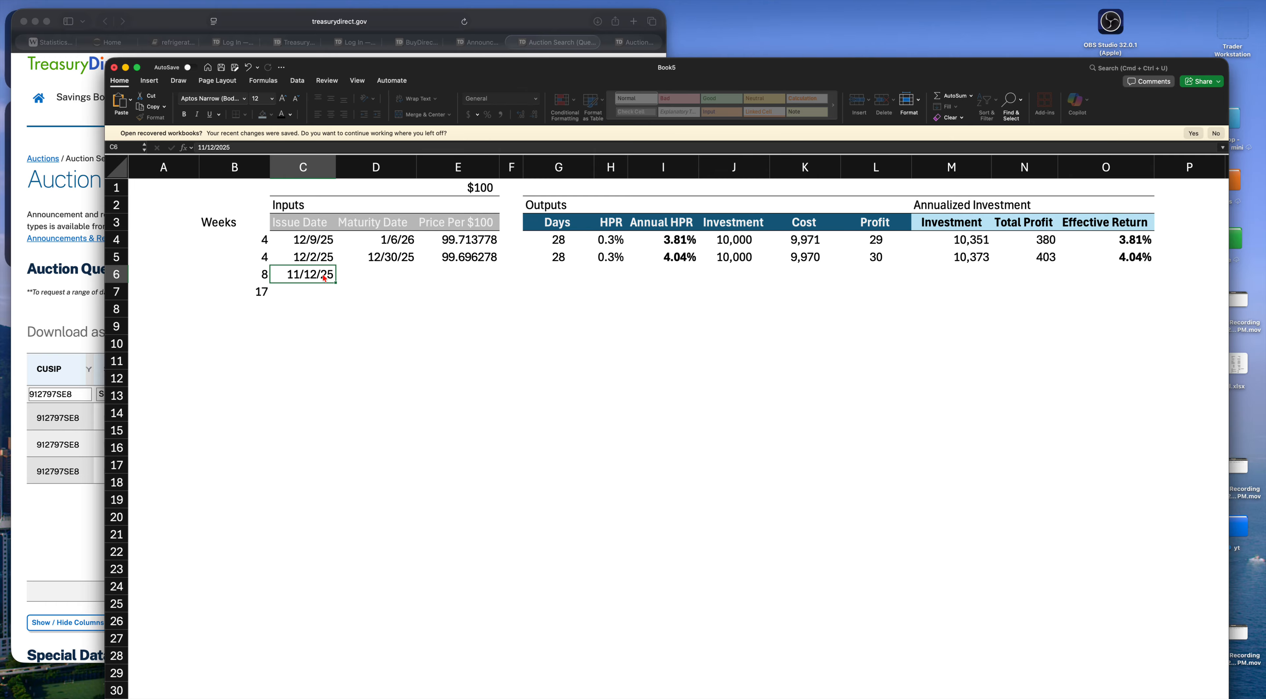
Look up the 8-week bill's maturity date in the auction results and enter 1/6/26 in D6
{"action": "key", "text": "super+Tab"}
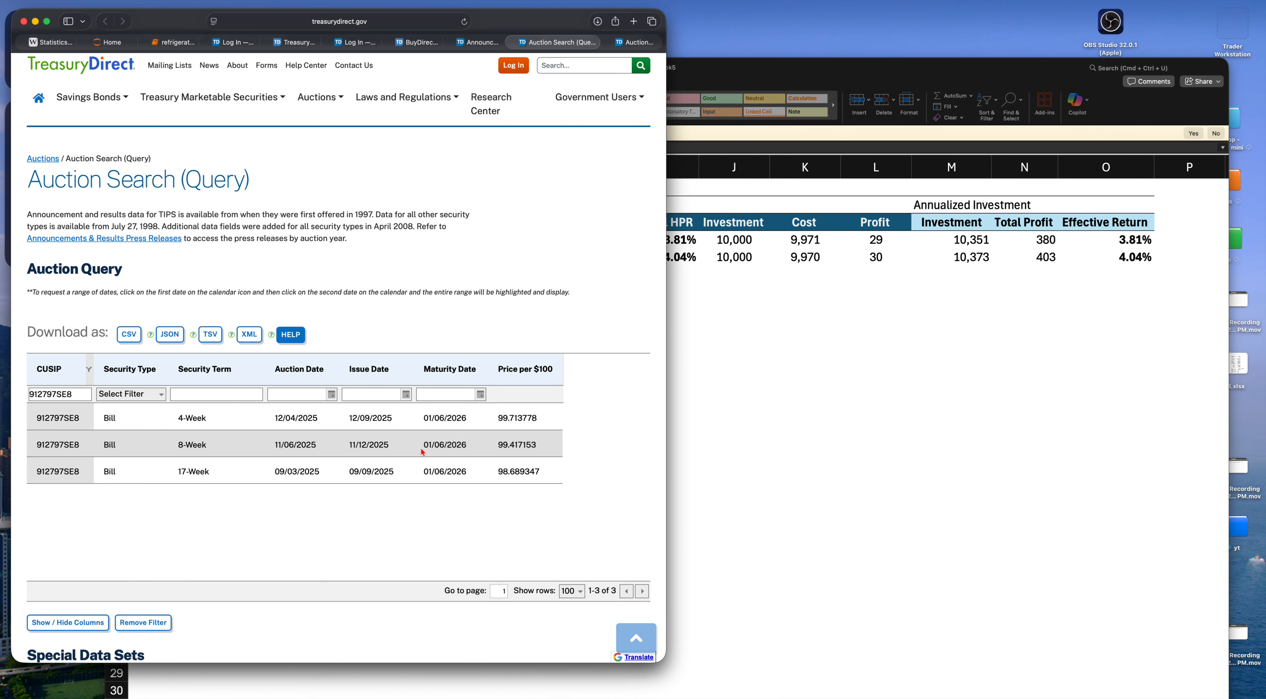
{"action": "key", "text": "super+Tab"}
{"action": "type", "text": "1"}
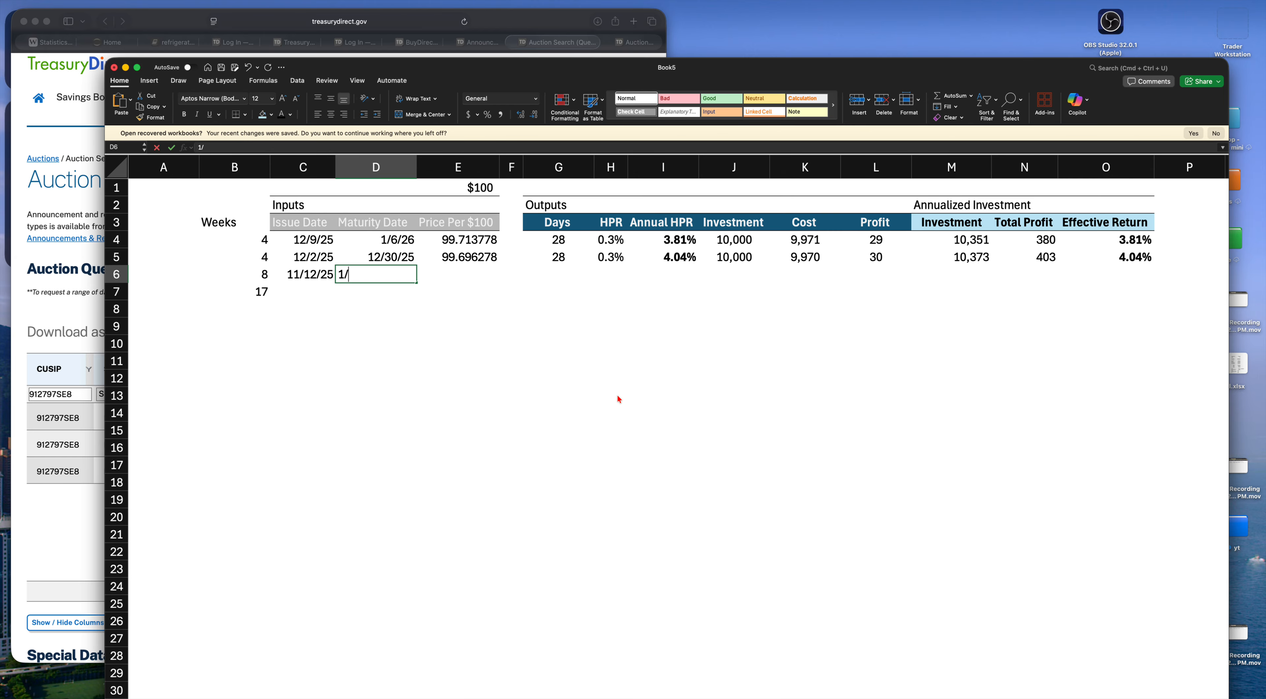
{"action": "type", "text": "/6/25"}
{"action": "key", "text": "Return"}
{"action": "key", "text": "Up"}
{"action": "key", "text": "F2"}
{"action": "key", "text": "BackSpace"}
{"action": "type", "text": "6"}
{"action": "key", "text": "Return"}
Look up the 8-week bill's price per $100 and enter 99.417153 in E6
{"action": "key", "text": "Up"}
{"action": "key", "text": "Right"}
{"action": "key", "text": "super+Tab"}
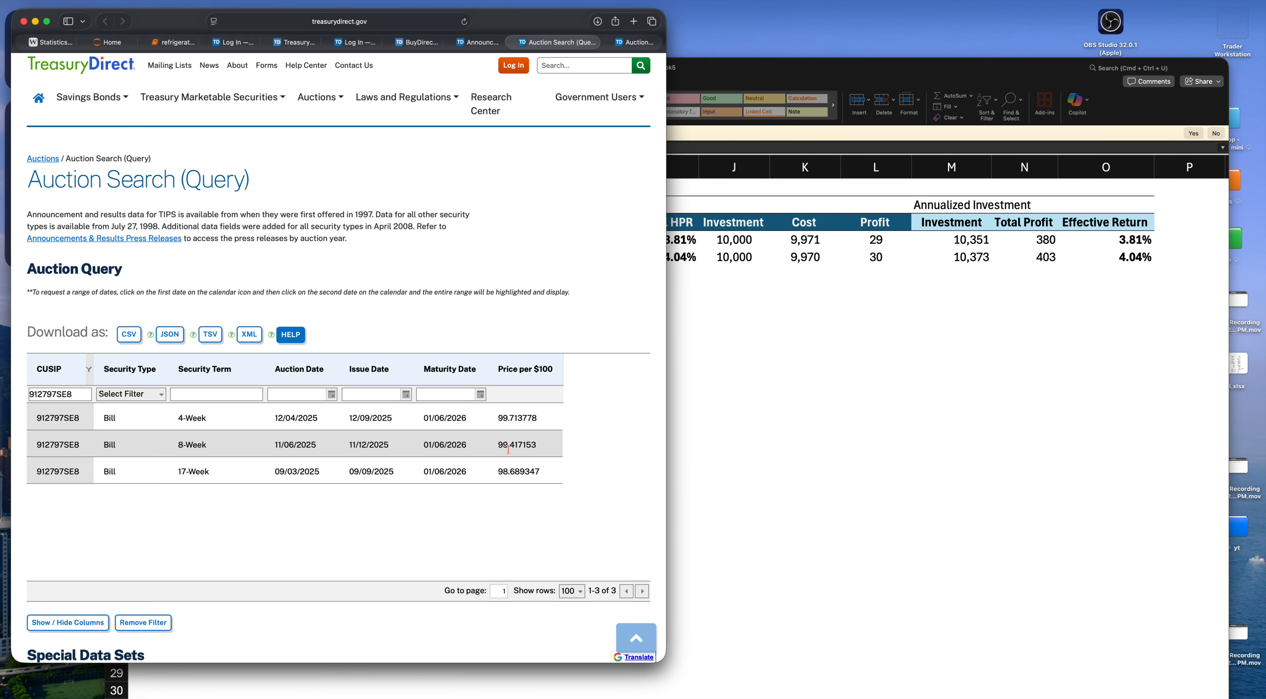
{"action": "key", "text": "super+Tab"}
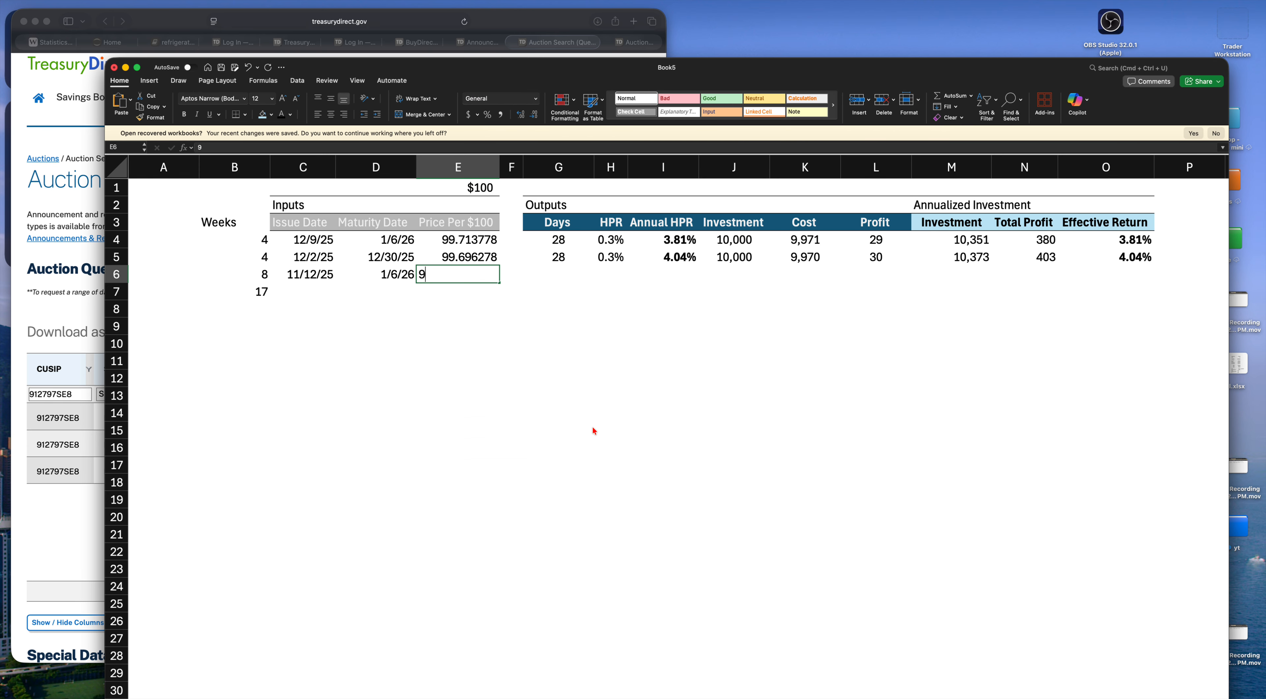
{"action": "type", "text": "99.417153"}
{"action": "key", "text": "Return"}
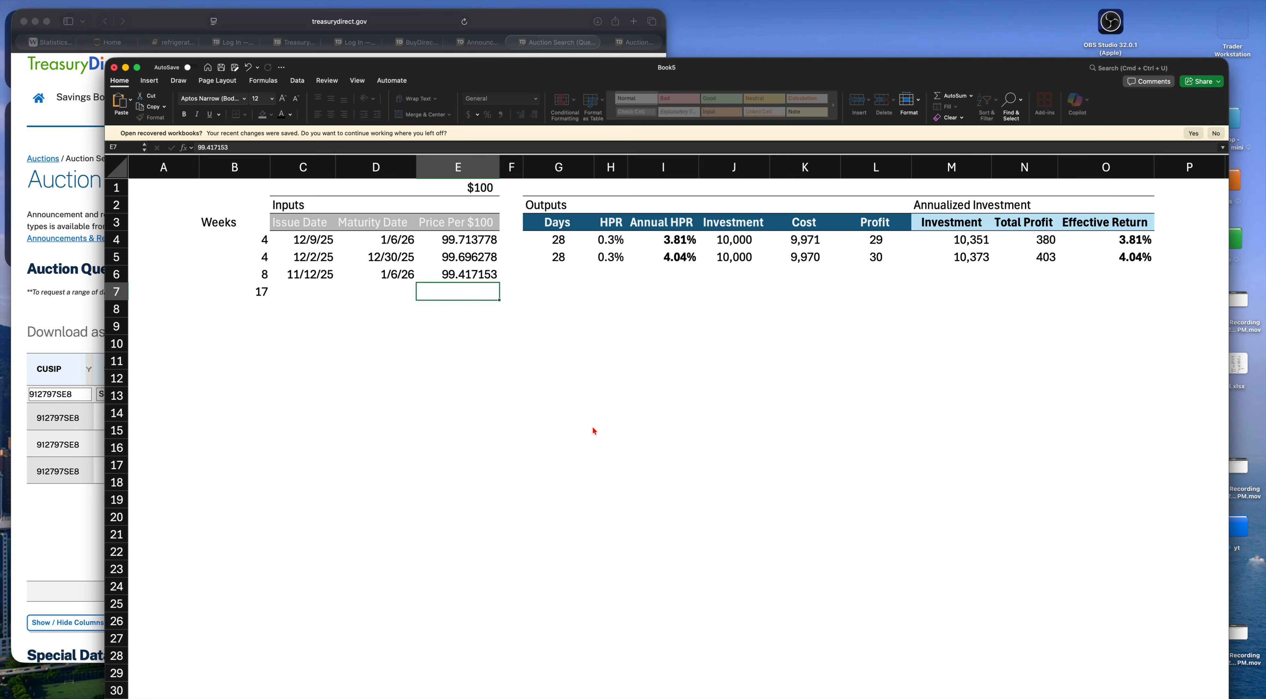
Look up the 17-week bill's issue date in the auction results and enter 9/9/25 in C7
{"action": "key", "text": "Left"}
{"action": "key", "text": "Left"}
{"action": "key", "text": "super+Tab"}
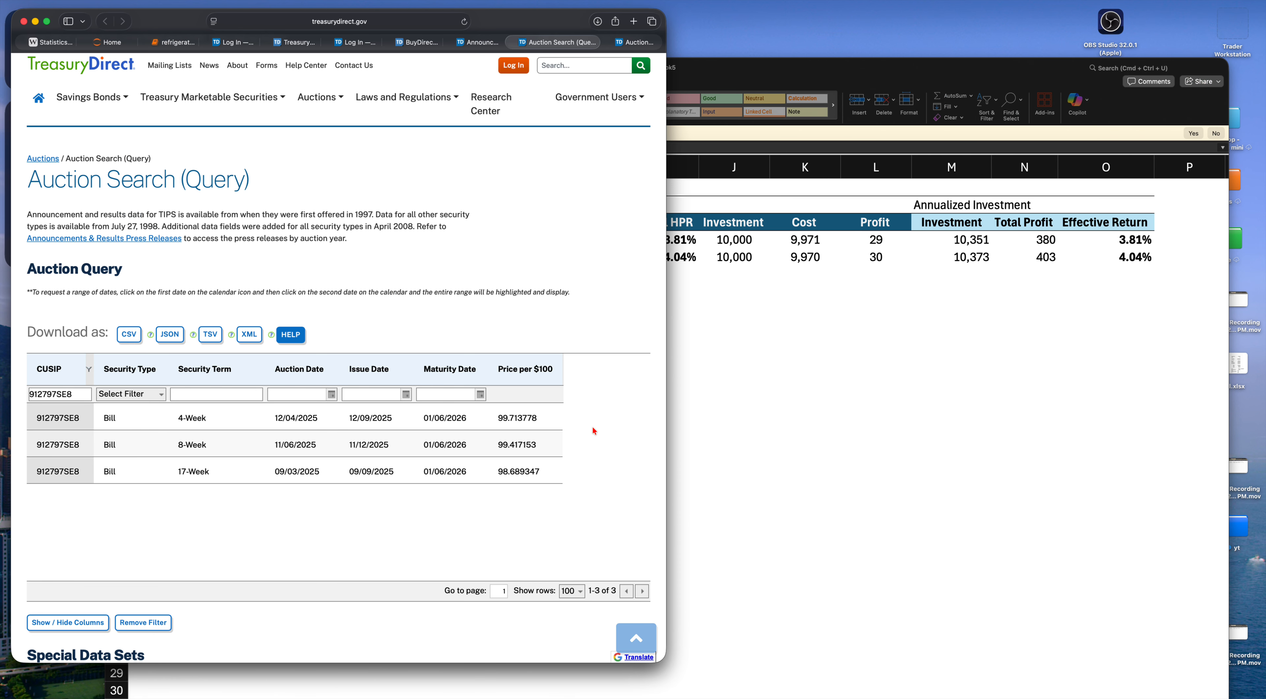
{"action": "key", "text": "super+Tab"}
{"action": "type", "text": "9/9/"}
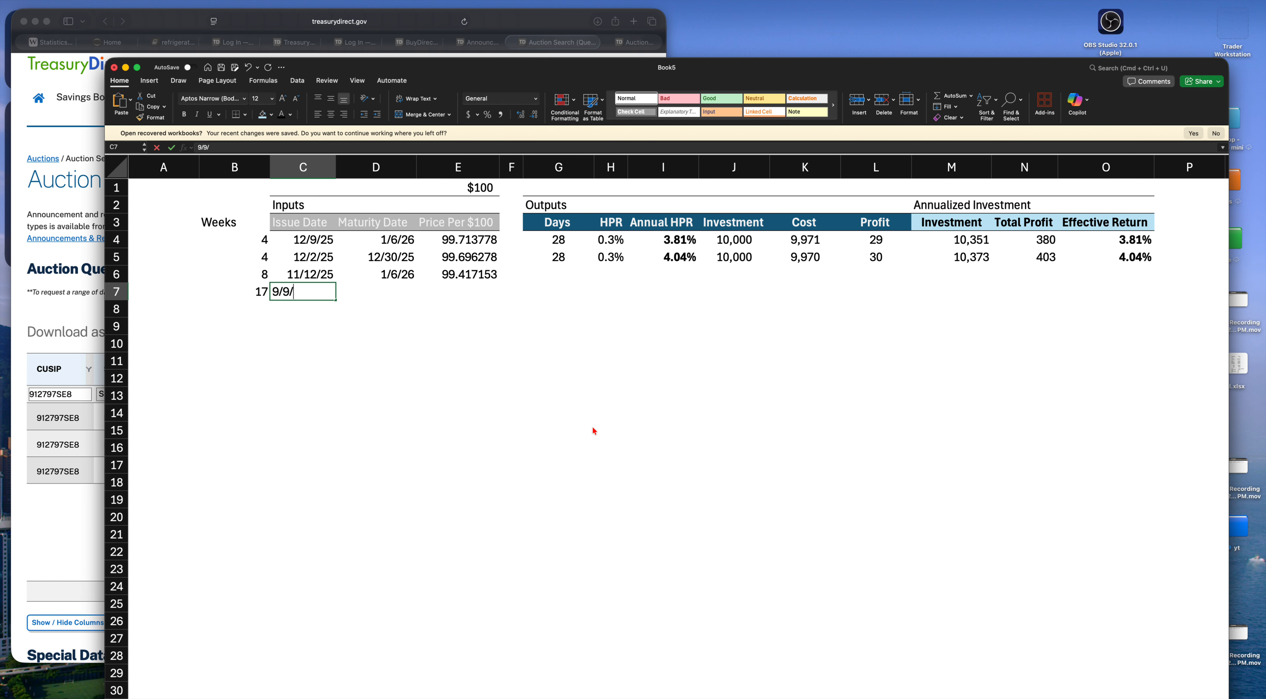
{"action": "type", "text": "/"}
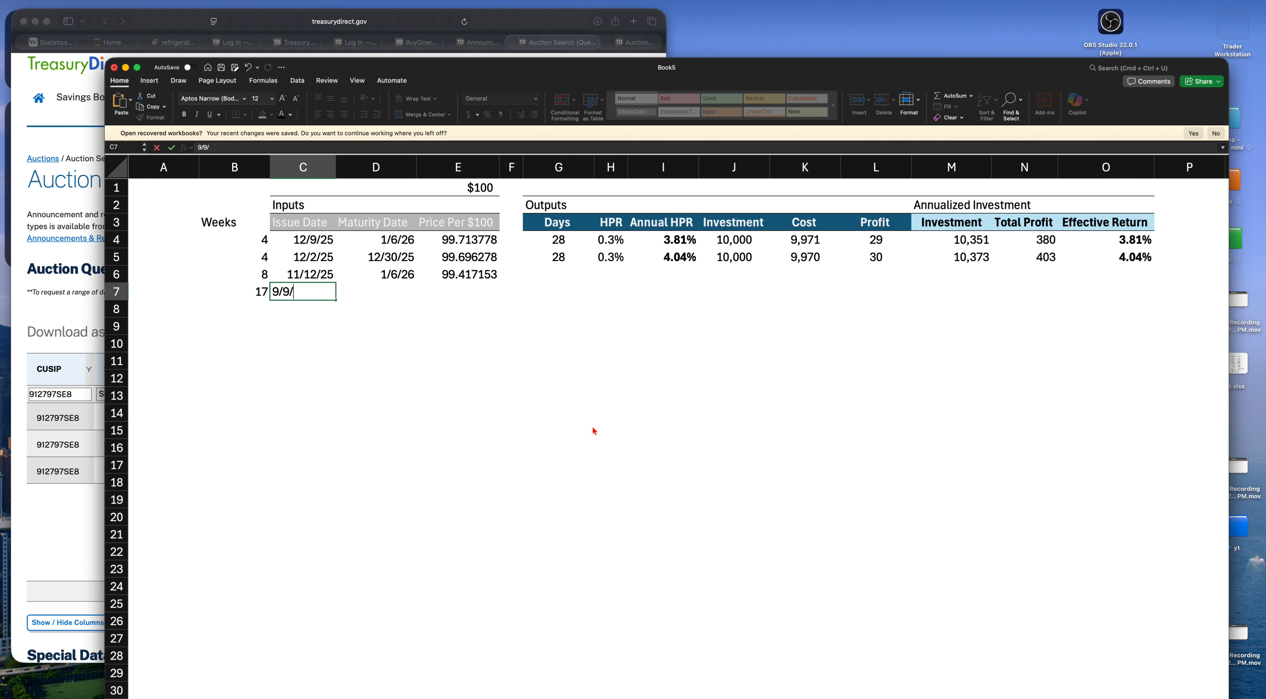
{"action": "type", "text": "5"}
{"action": "key", "text": "Tab"}
Check the 17-week bill's maturity date in the auction results and copy the date from D6 into D7
{"action": "key", "text": "super+Tab"}
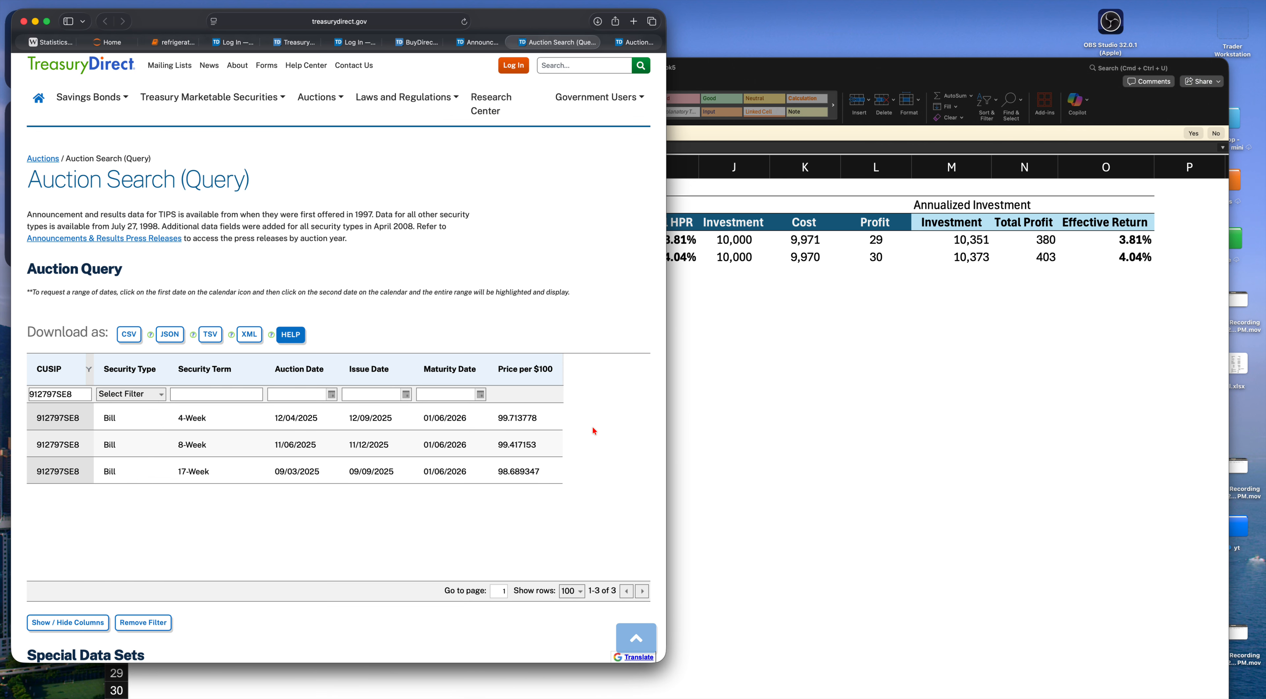
{"action": "key", "text": "super+Tab"}
{"action": "key", "text": "Up"}
{"action": "key", "text": "super+c"}
{"action": "key", "text": "Down"}
{"action": "key", "text": "super+v"}
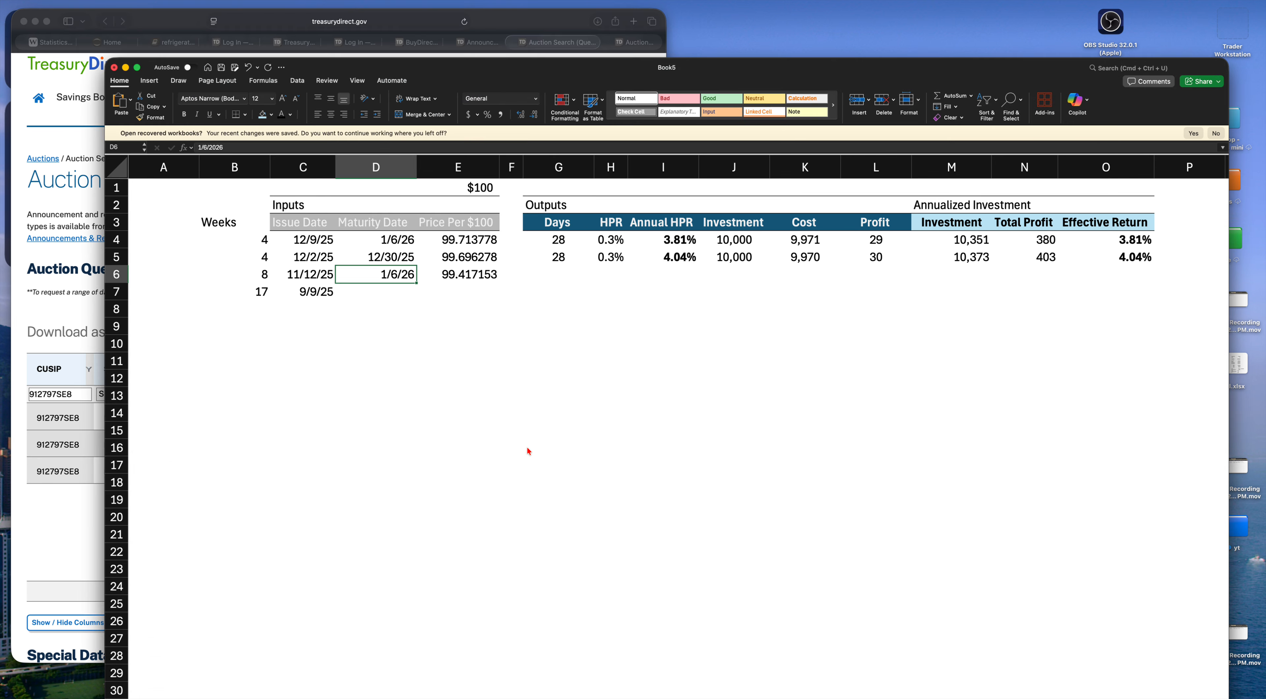
Look up the 17-week bill's price per $100 and enter 98.689347 in E7
{"action": "key", "text": "Tab"}
{"action": "key", "text": "super+Tab"}
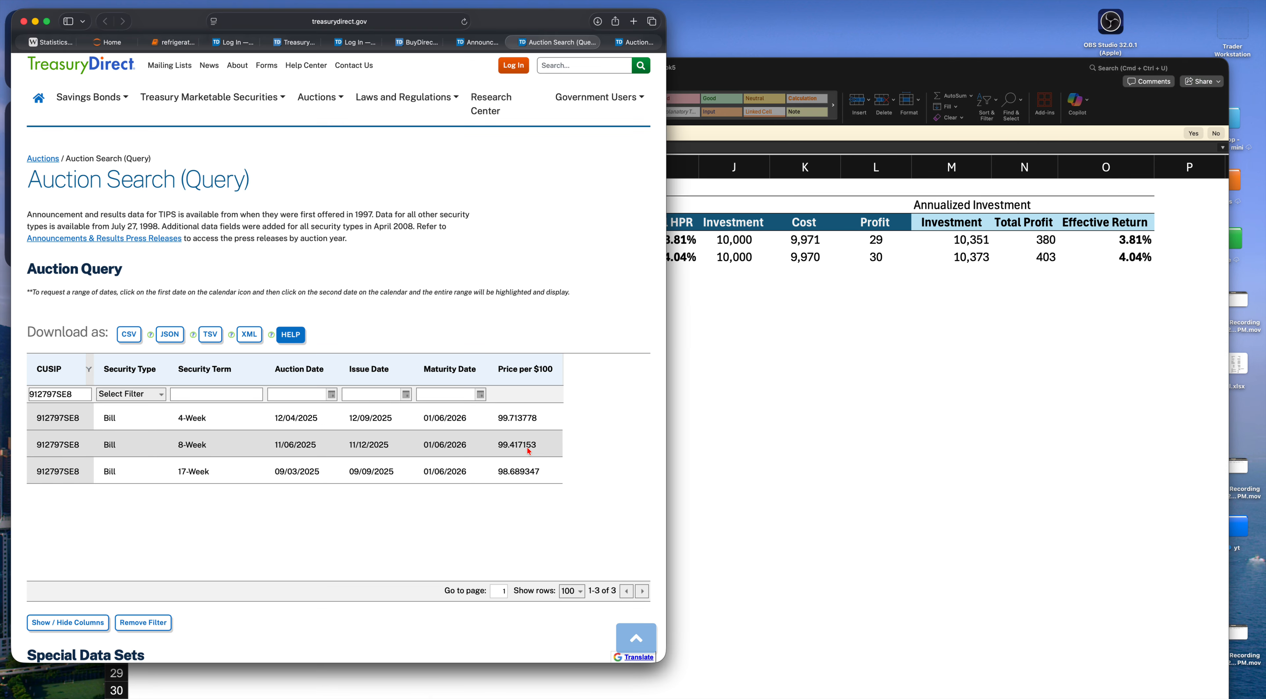
{"action": "key", "text": "super+Tab"}
{"action": "type", "text": "98.68"}
{"action": "key", "text": "super+Tab"}
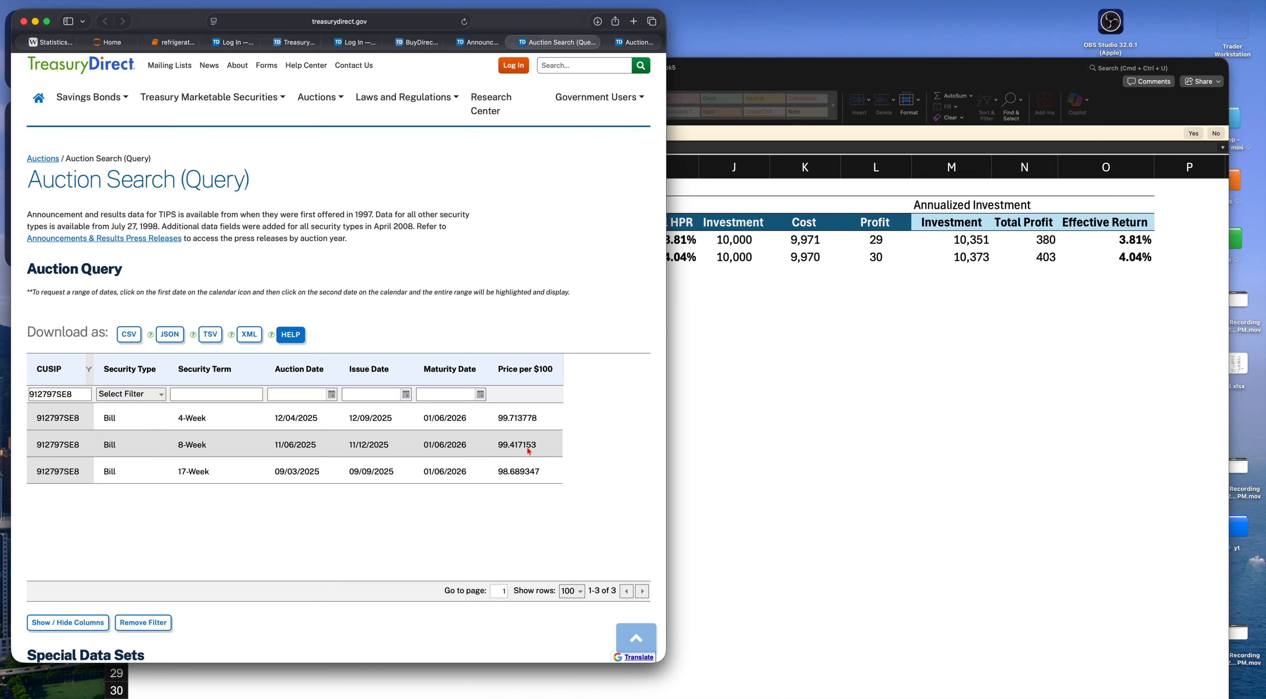
{"action": "key", "text": "super+Tab"}
{"action": "type", "text": "9"}
{"action": "key", "text": "super+Tab"}
{"action": "key", "text": "super+Tab"}
{"action": "type", "text": "347"}
{"action": "key", "text": "Return"}
Review the four bills' prices per $100 in E4:E7, finishing beside the first price in row 4
{"action": "key", "text": "Up"}
{"action": "key", "text": "Up"}
{"action": "key", "text": "Up"}
{"action": "key", "text": "Up"}
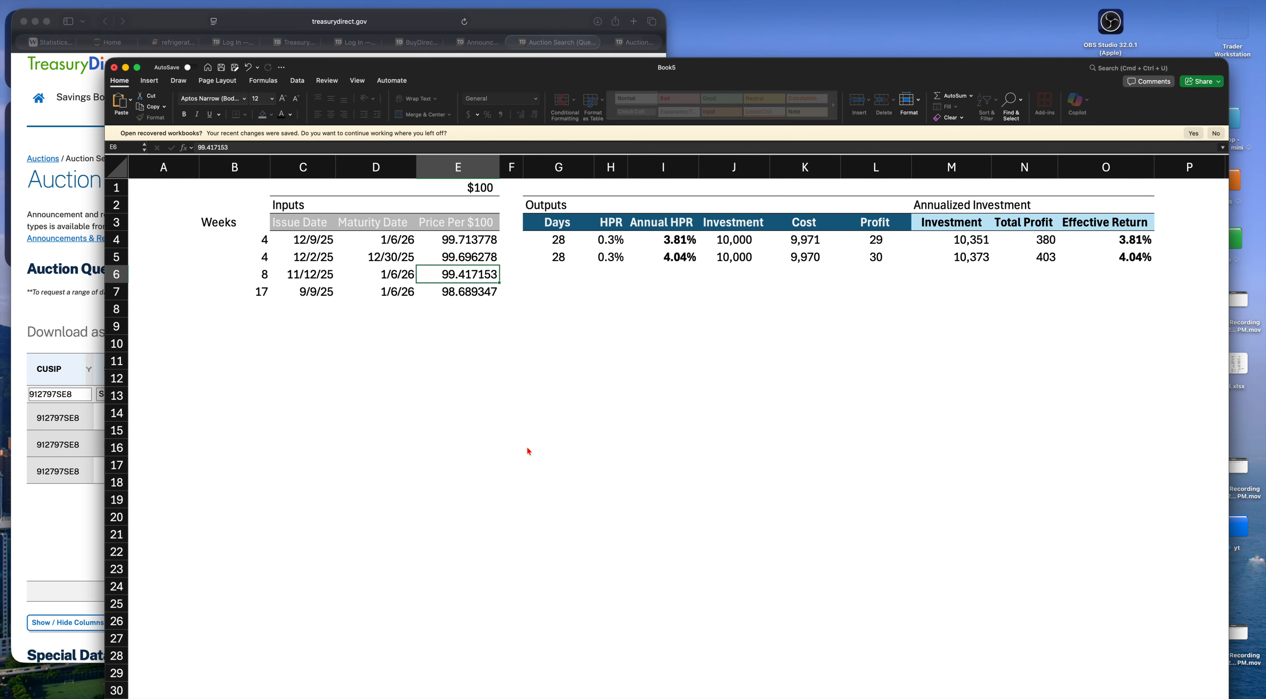
{"action": "key", "text": "shift+Down"}
{"action": "key", "text": "shift+Down"}
{"action": "key", "text": "shift+Down"}
{"action": "key", "text": "Right"}
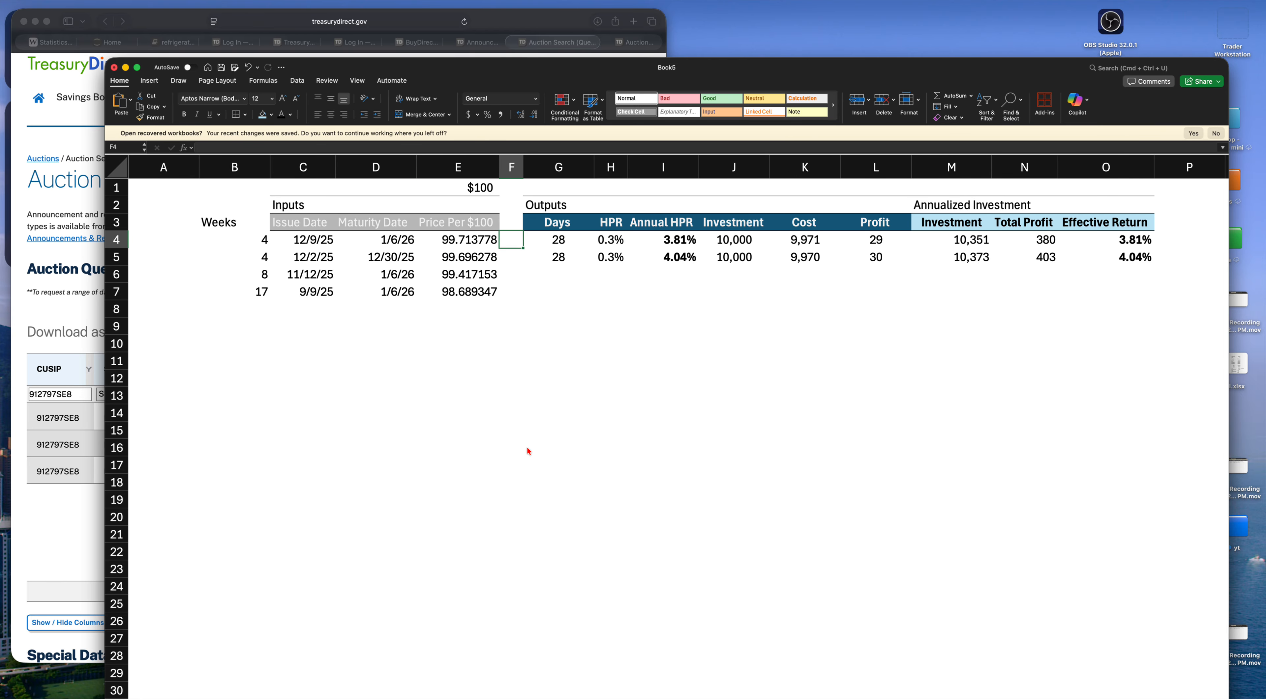
Copy the output formulas in G5:O5 into rows 6 and 7 for the 8- and 17-week bills
{"action": "key", "text": "Right"}
{"action": "key", "text": "Down"}
{"action": "key", "text": "shift+super+Right"}
{"action": "key", "text": "super+c"}
{"action": "key", "text": "Down"}
{"action": "key", "text": "super+v"}
{"action": "key", "text": "Down"}
{"action": "key", "text": "super+v"}
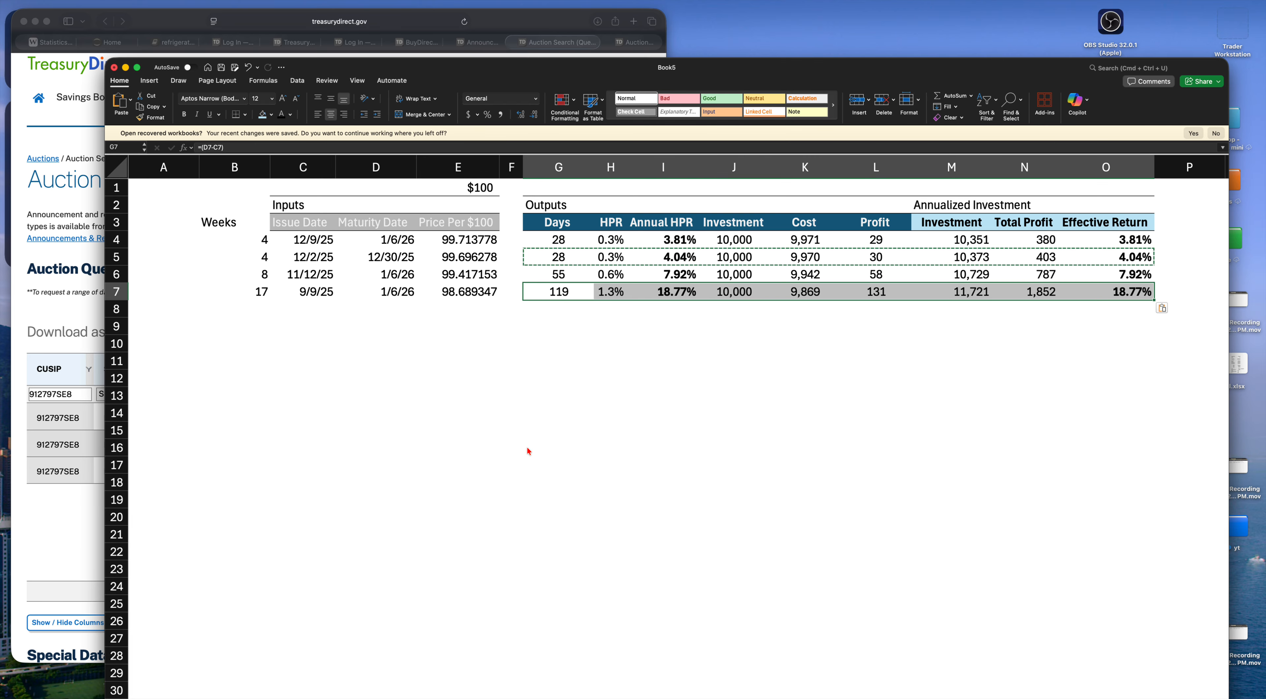
Compare the effective returns of the four bills in column O
{"action": "key", "text": "Up"}
{"action": "key", "text": "Right"}
{"action": "key", "text": "Right"}
{"action": "key", "text": "Right"}
{"action": "key", "text": "Right"}
{"action": "key", "text": "Right"}
{"action": "key", "text": "Right"}
{"action": "key", "text": "Right"}
{"action": "key", "text": "Right"}
{"action": "key", "text": "Up"}
{"action": "key", "text": "Up"}
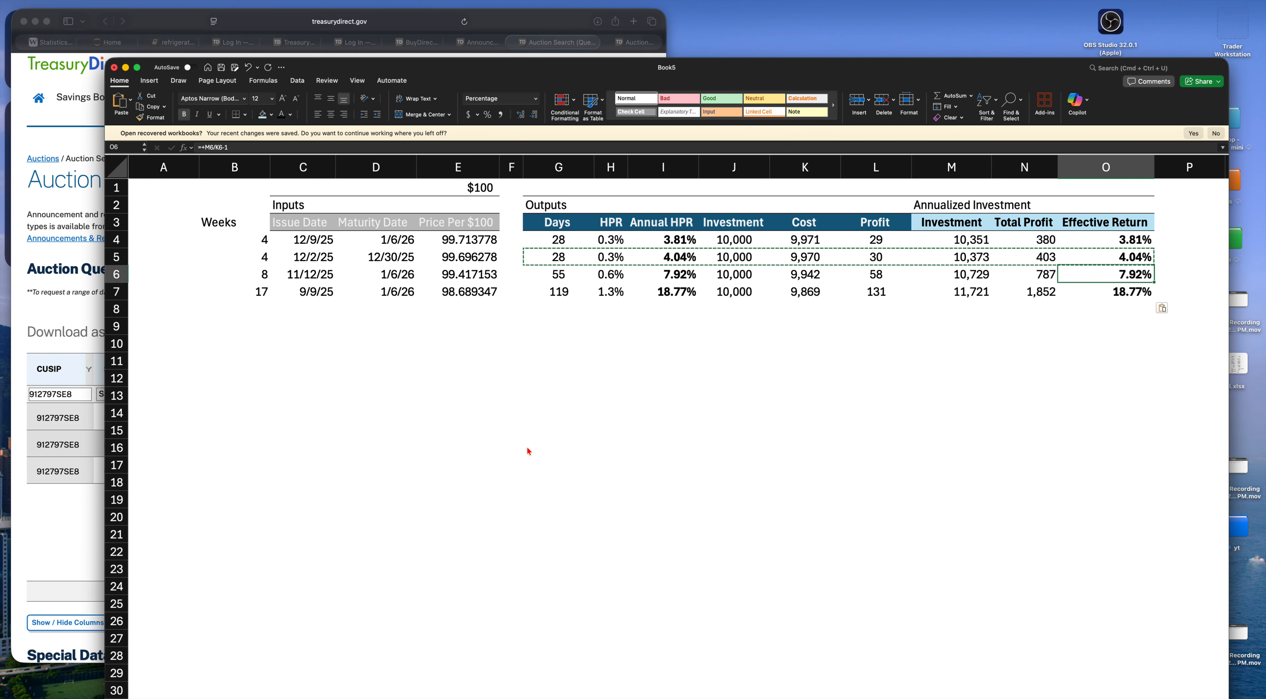
{"action": "key", "text": "Down"}
{"action": "key", "text": "Down"}
{"action": "key", "text": "Down"}
{"action": "key", "text": "Up"}
{"action": "key", "text": "Escape"}
{"action": "key", "text": "Up"}
Review the weeks, dates, price and days held of the 8-week bill in row 6 against the other bills
{"action": "key", "text": "super+Left"}
{"action": "key", "text": "super+Left"}
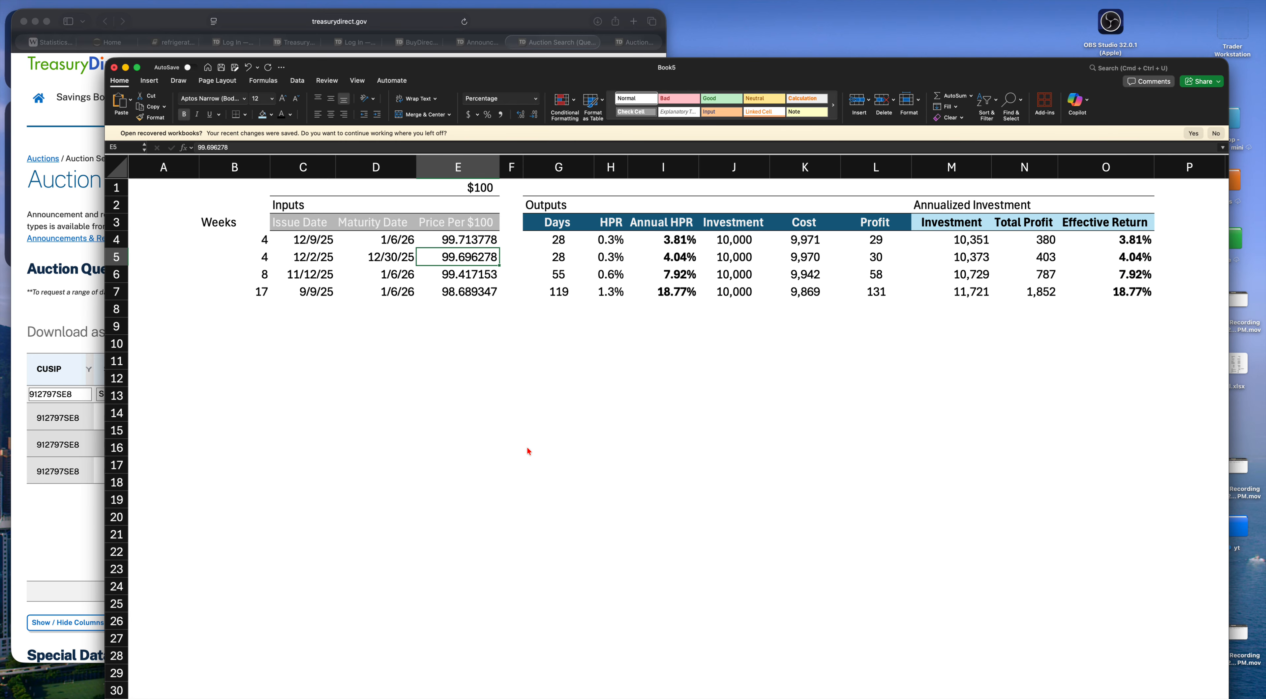
{"action": "key", "text": "Left"}
{"action": "key", "text": "Left"}
{"action": "key", "text": "Left"}
{"action": "key", "text": "Up"}
{"action": "key", "text": "Down"}
{"action": "key", "text": "Down"}
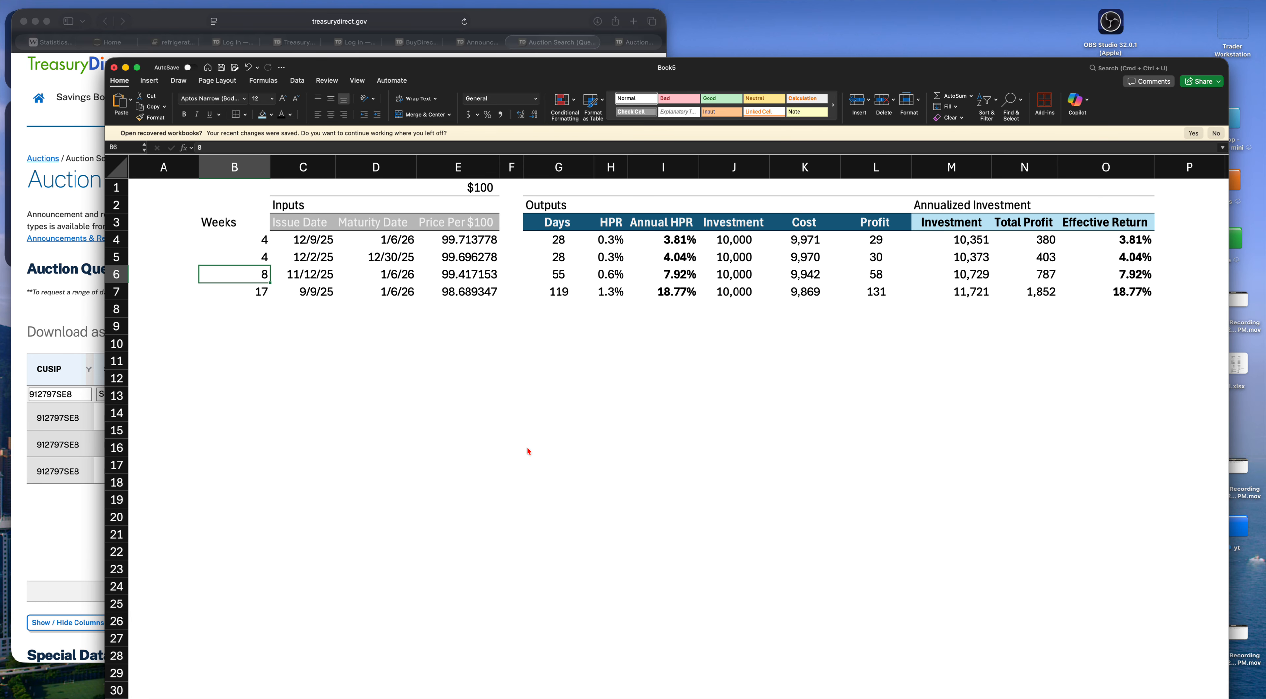
{"action": "key", "text": "shift+Right"}
{"action": "key", "text": "shift+Right"}
{"action": "key", "text": "shift+Right"}
{"action": "key", "text": "shift+Right"}
{"action": "key", "text": "shift+Right"}
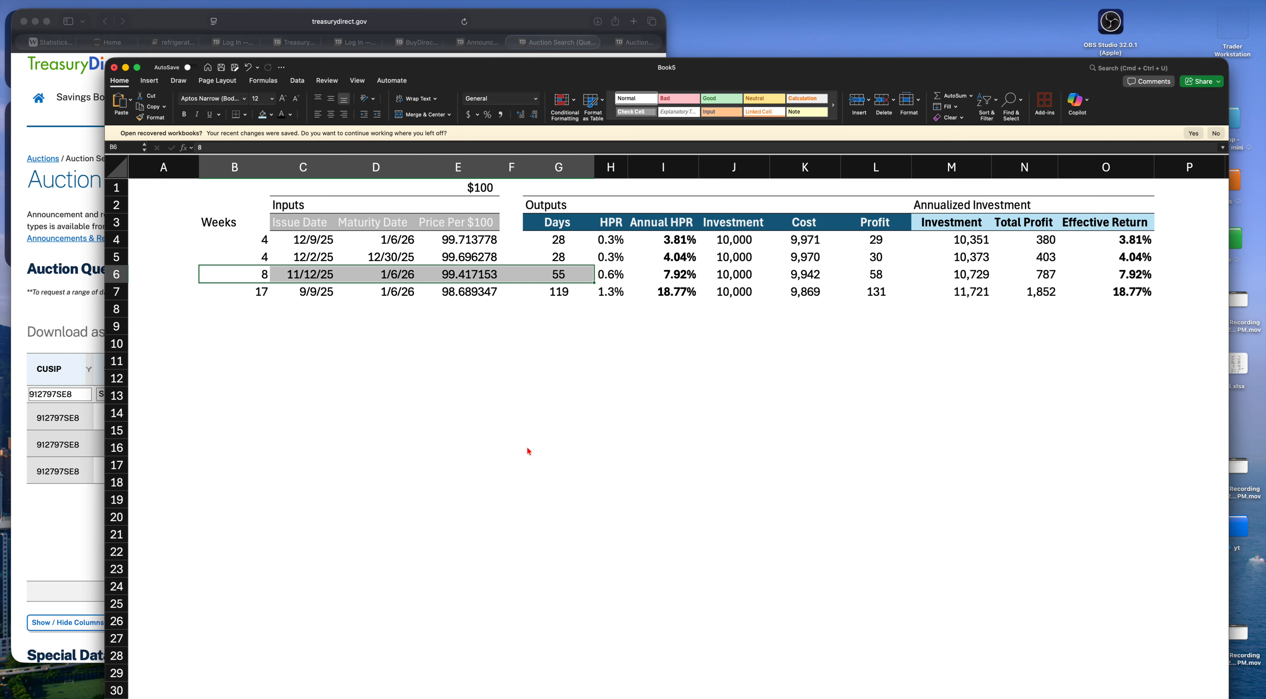
{"action": "key", "text": "Right"}
{"action": "key", "text": "Right"}
{"action": "key", "text": "Right"}
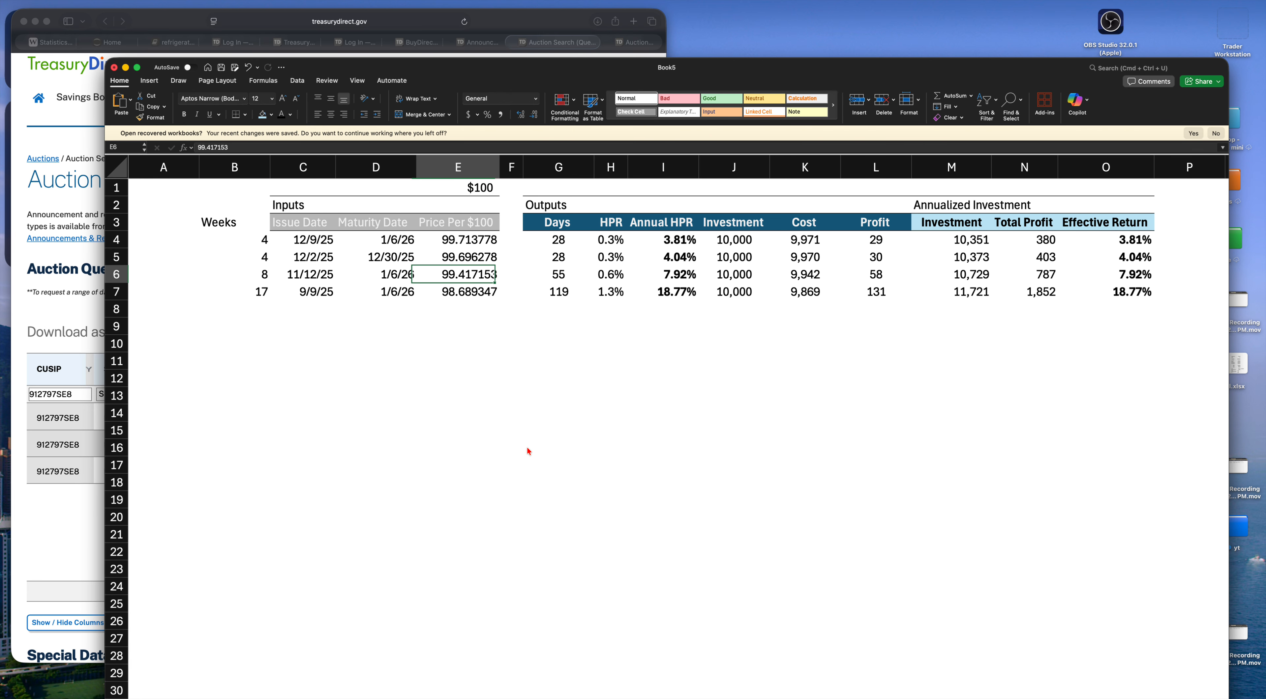
Format the prices per $100 in E4:E7 to one decimal place
{"action": "key", "text": "Up"}
{"action": "key", "text": "Up"}
{"action": "key", "text": "shift+Down"}
{"action": "key", "text": "shift+Down"}
{"action": "key", "text": "shift+Down"}
{"action": "key", "text": "ctrl+shift+1"}
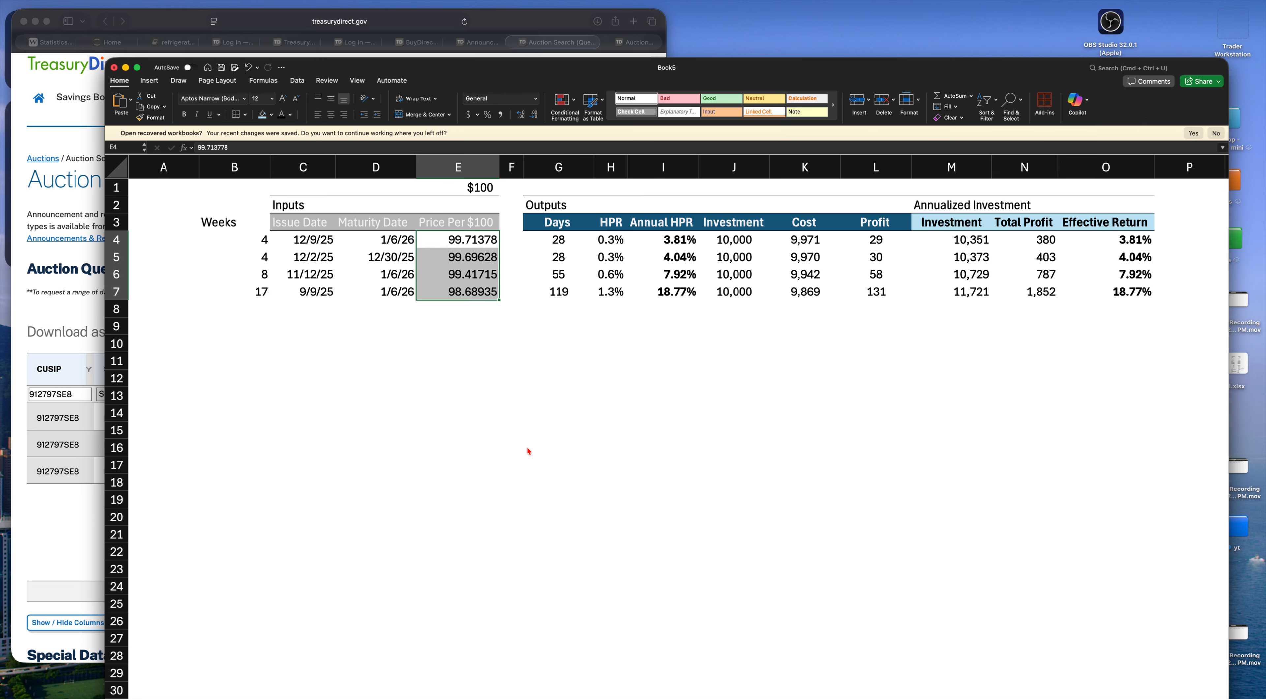
{"action": "key", "text": "ctrl+z"}
Review the HPR and annual HPR of the first 4-week bill in row 4
{"action": "key", "text": "Right"}
{"action": "key", "text": "Right"}
{"action": "key", "text": "Right"}
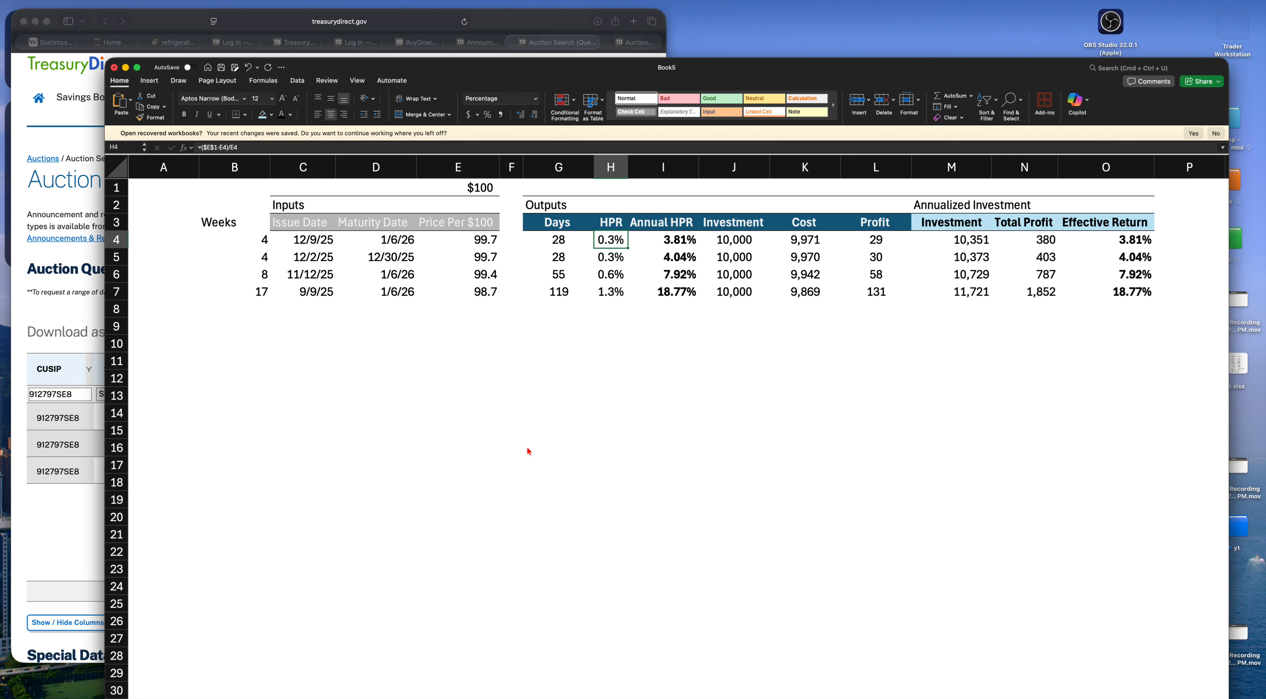
{"action": "key", "text": "Right"}
{"action": "key", "text": "Left"}
{"action": "key", "text": "Left"}
{"action": "key", "text": "Left"}
{"action": "key", "text": "Left"}
{"action": "key", "text": "Left"}
{"action": "key", "text": "Left"}
{"action": "key", "text": "Left"}
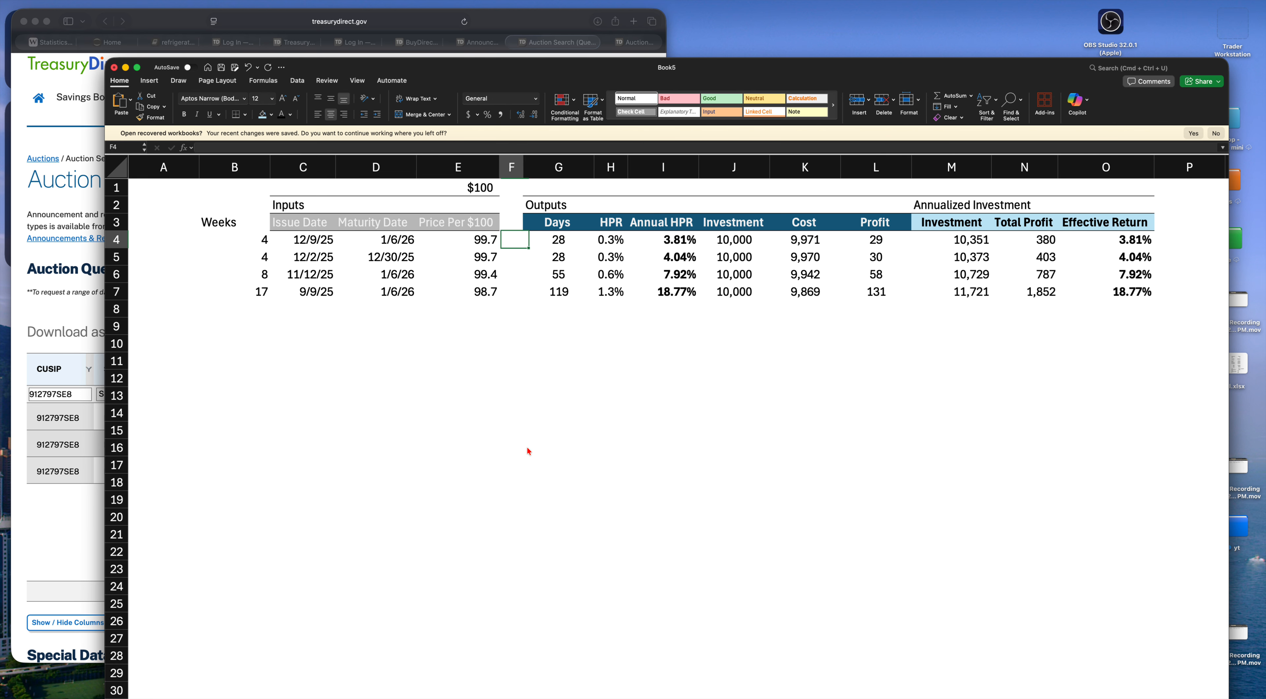
Apply the Issue Date header's formatting to the Weeks header in B3
{"action": "key", "text": "Up"}
{"action": "key", "text": "Right"}
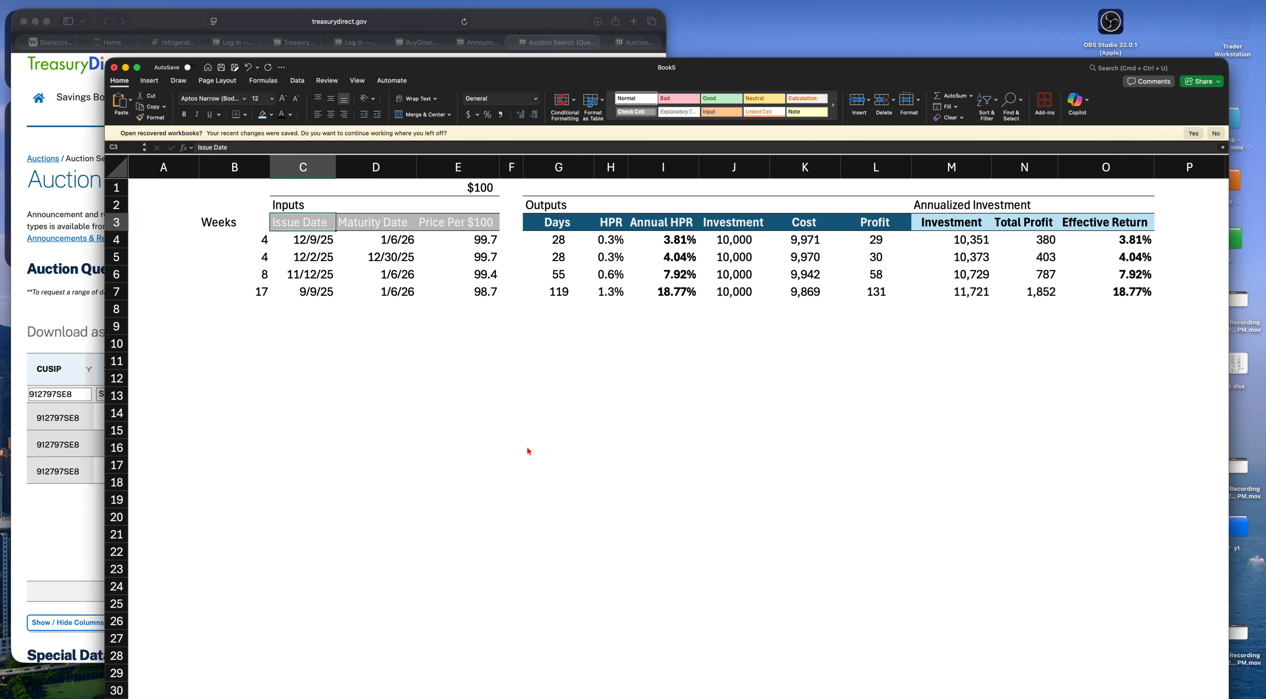
{"action": "left_click", "coordinate": [150, 117]}
{"action": "left_click", "coordinate": [226, 225]}
{"action": "left_click", "coordinate": [245, 307]}
Move the Inputs heading from C2 to B2, above the Weeks column
{"action": "left_click", "coordinate": [293, 208]}
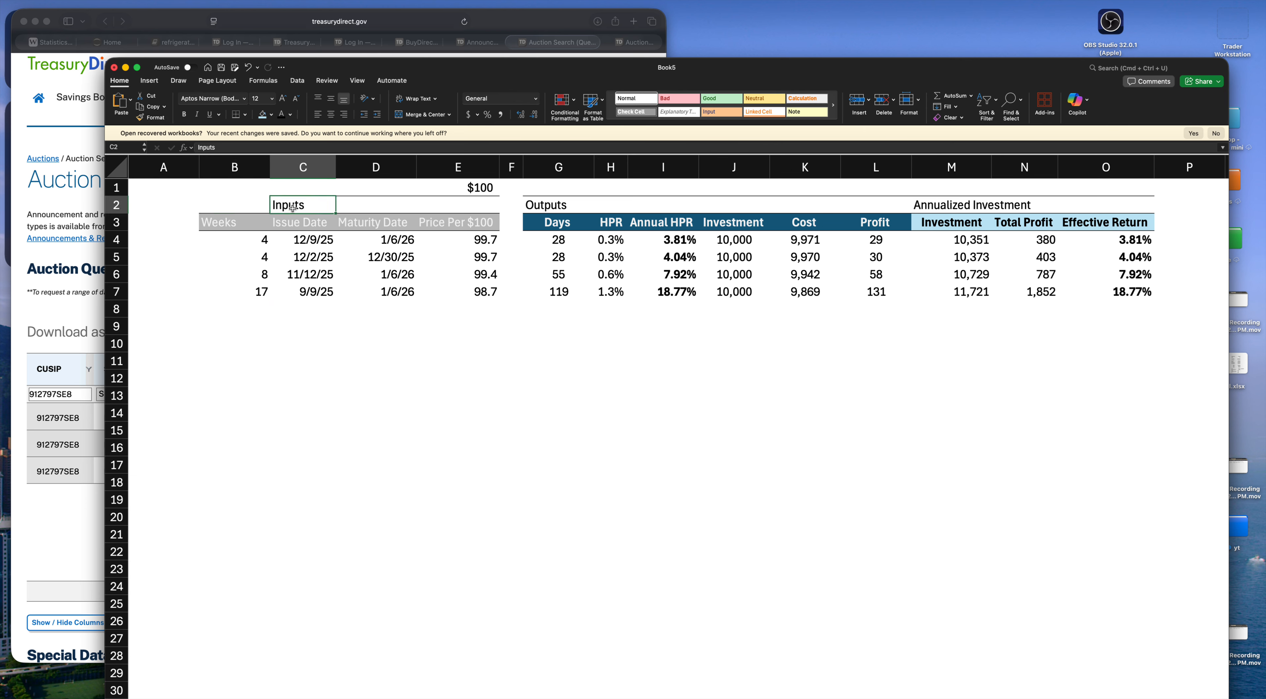
{"action": "key", "text": "super+c"}
{"action": "key", "text": "Left"}
{"action": "key", "text": "super+v"}
{"action": "key", "text": "Right"}
{"action": "key", "text": "Delete"}
{"action": "key", "text": "Left"}
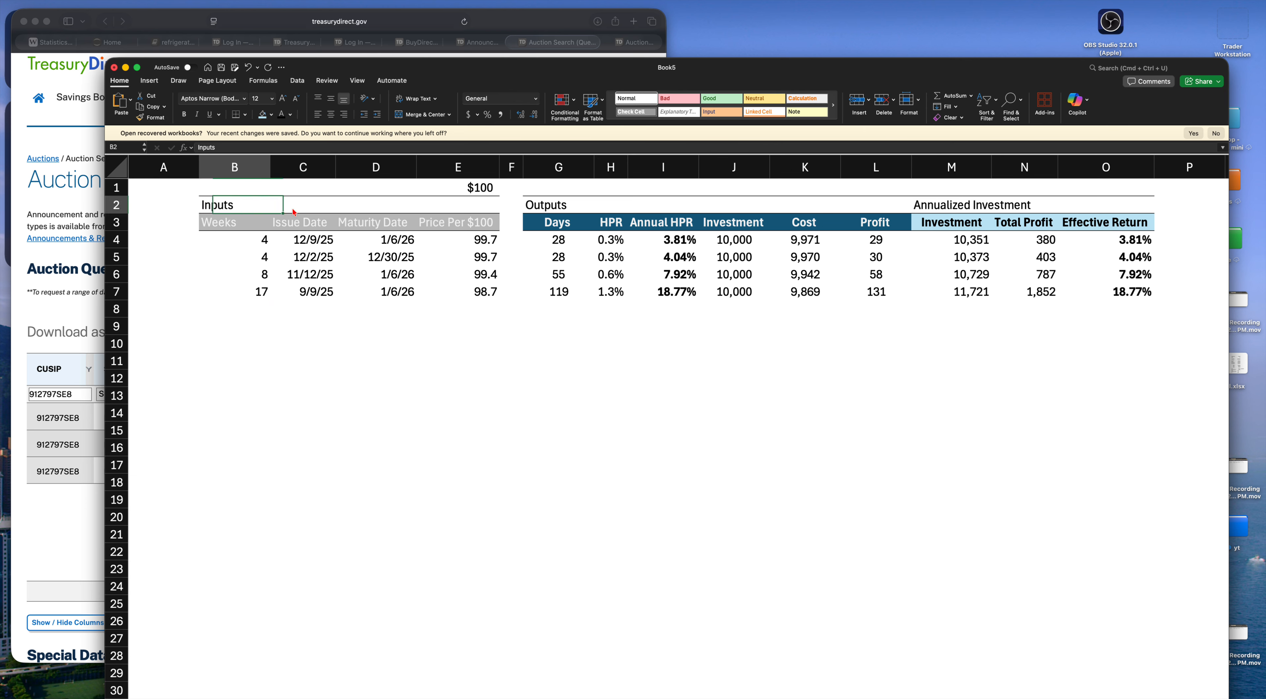
Centre the headers and values of the inputs table in B3:E7 horizontally
{"action": "key", "text": "Down"}
{"action": "key", "text": "Down"}
{"action": "key", "text": "Down"}
{"action": "key", "text": "Down"}
{"action": "key", "text": "Down"}
{"action": "key", "text": "Up"}
{"action": "key", "text": "Up"}
{"action": "key", "text": "Up"}
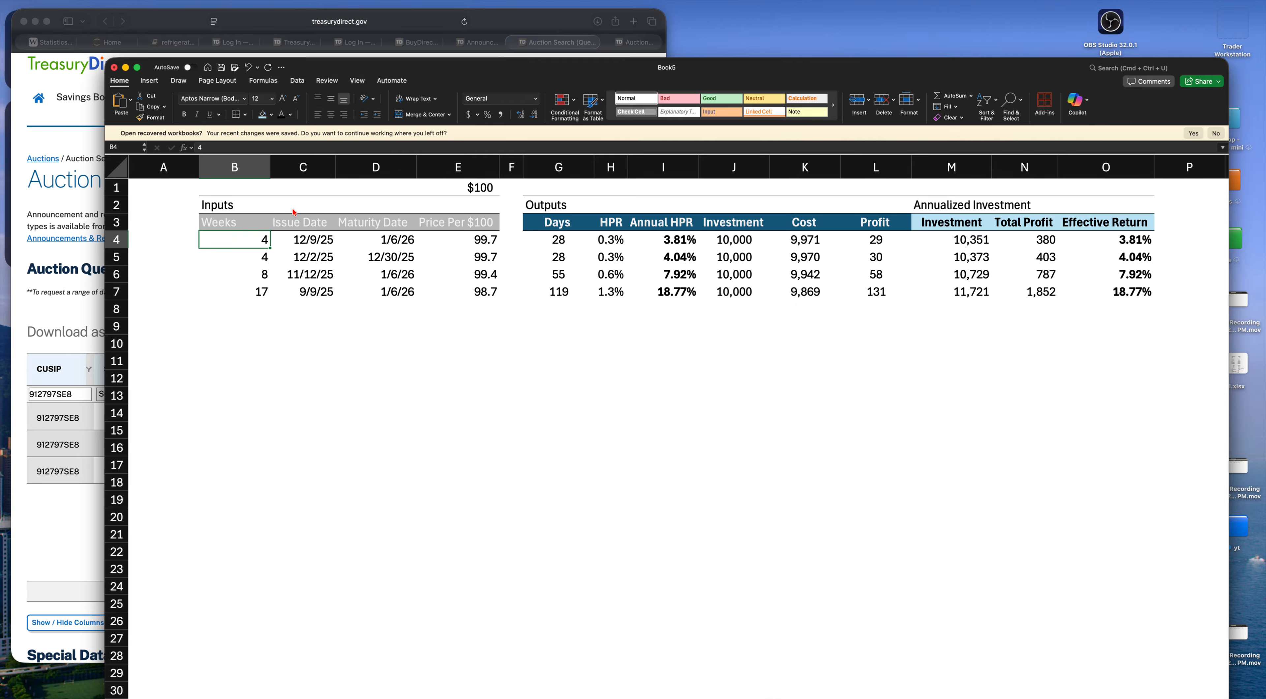
{"action": "key", "text": "Up"}
{"action": "key", "text": "shift+Right"}
{"action": "key", "text": "shift+Right"}
{"action": "key", "text": "shift+Right"}
{"action": "key", "text": "shift+Down"}
{"action": "key", "text": "shift+Down"}
{"action": "key", "text": "shift+Down"}
{"action": "key", "text": "shift+Down"}
{"action": "key", "text": "super+e"}
Centre the headers and values of the outputs table in G3:O7 horizontally
{"action": "key", "text": "Right"}
{"action": "key", "text": "Right"}
{"action": "key", "text": "Right"}
{"action": "key", "text": "Right"}
{"action": "key", "text": "Right"}
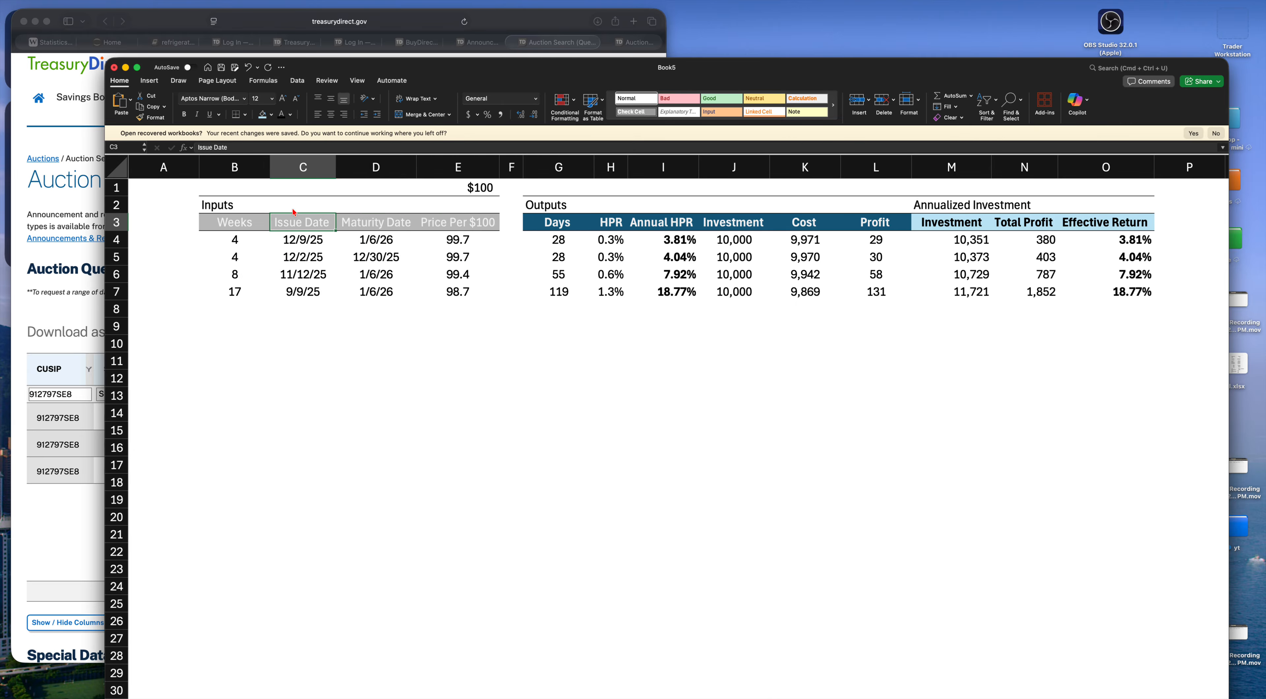
{"action": "key", "text": "shift+Right"}
{"action": "key", "text": "shift+Right"}
{"action": "key", "text": "shift+Right"}
{"action": "key", "text": "shift+Right"}
{"action": "key", "text": "shift+Right"}
{"action": "key", "text": "shift+Right"}
{"action": "key", "text": "shift+Right"}
{"action": "key", "text": "shift+Right"}
{"action": "key", "text": "shift+Down"}
{"action": "key", "text": "shift+Down"}
{"action": "key", "text": "shift+Down"}
{"action": "key", "text": "shift+Down"}
{"action": "key", "text": "super+e"}
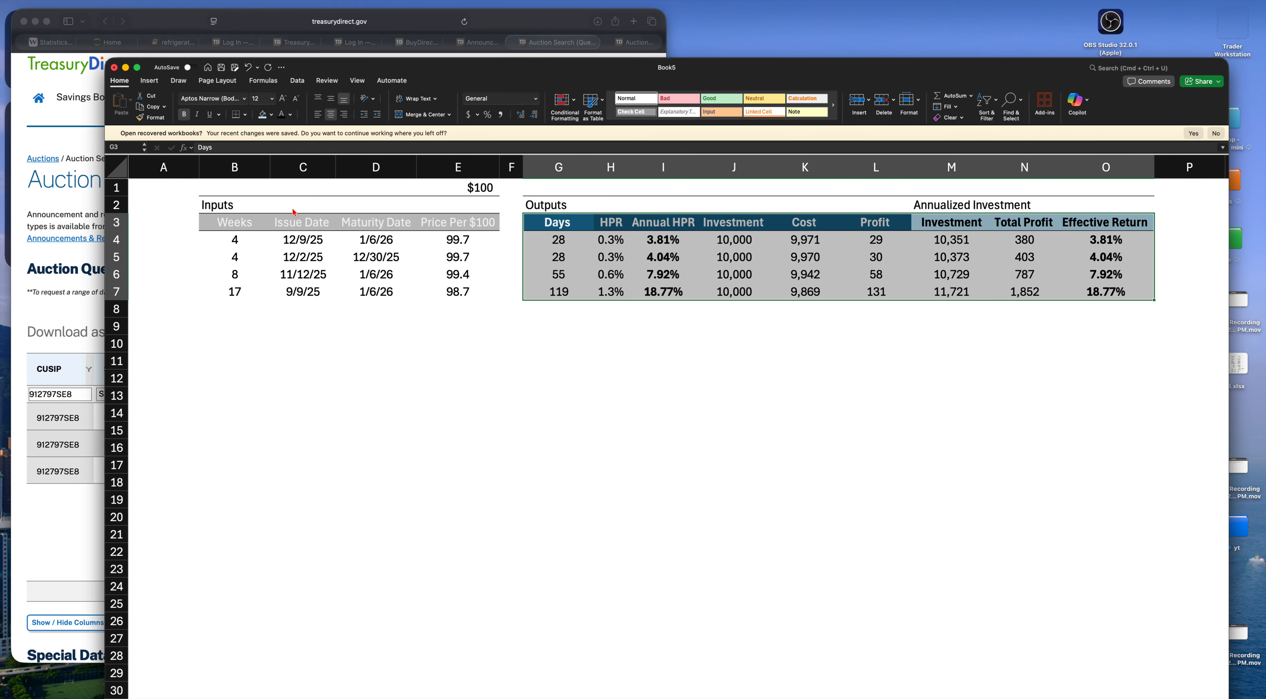
Give the $100 value in E1 a light grey font colour and leave the cell without a fill
{"action": "key", "text": "Left"}
{"action": "key", "text": "Left"}
{"action": "key", "text": "Down"}
{"action": "key", "text": "Down"}
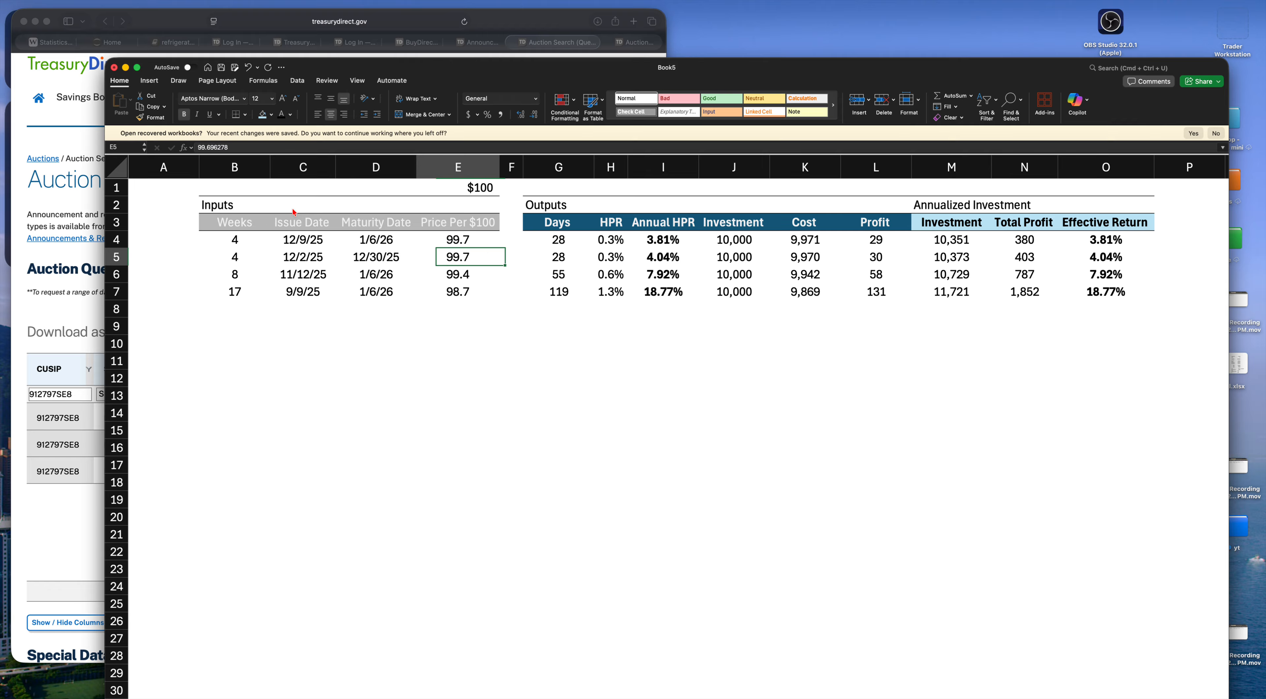
{"action": "key", "text": "Left"}
{"action": "key", "text": "Down"}
{"action": "key", "text": "Up"}
{"action": "key", "text": "Up"}
{"action": "key", "text": "Up"}
{"action": "key", "text": "Up"}
{"action": "key", "text": "Right"}
{"action": "key", "text": "Up"}
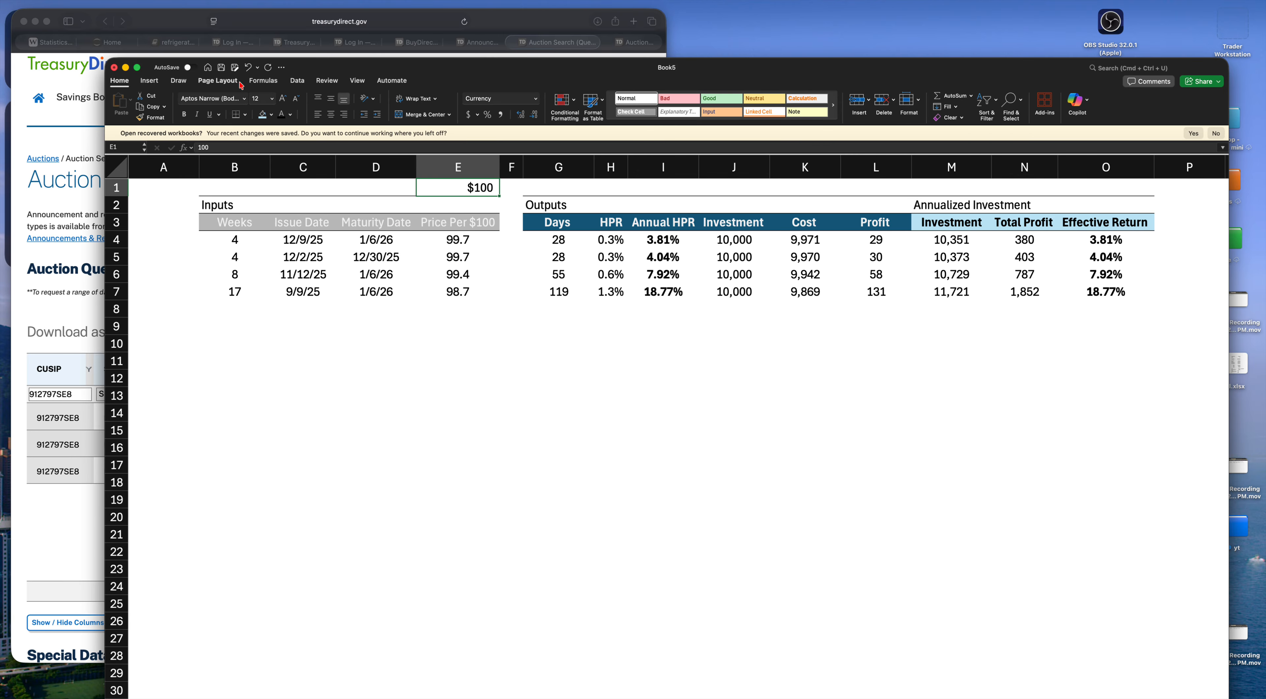
{"action": "left_click", "coordinate": [271, 115]}
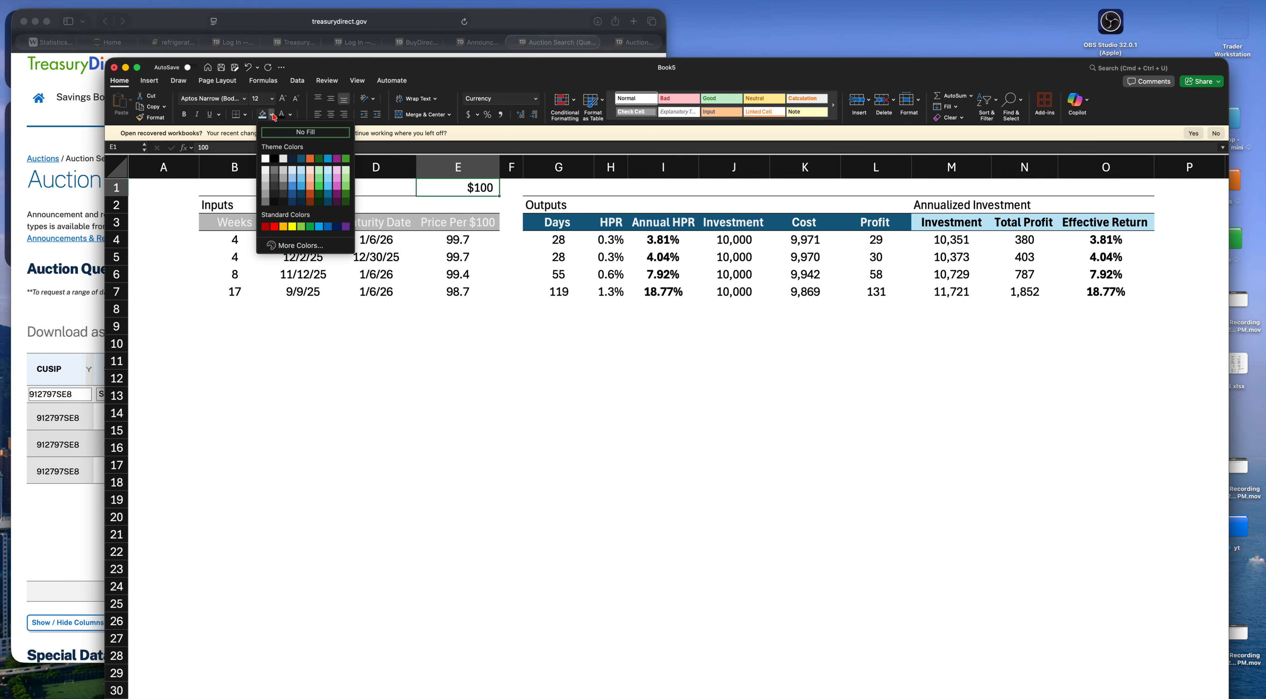
{"action": "left_click", "coordinate": [265, 178]}
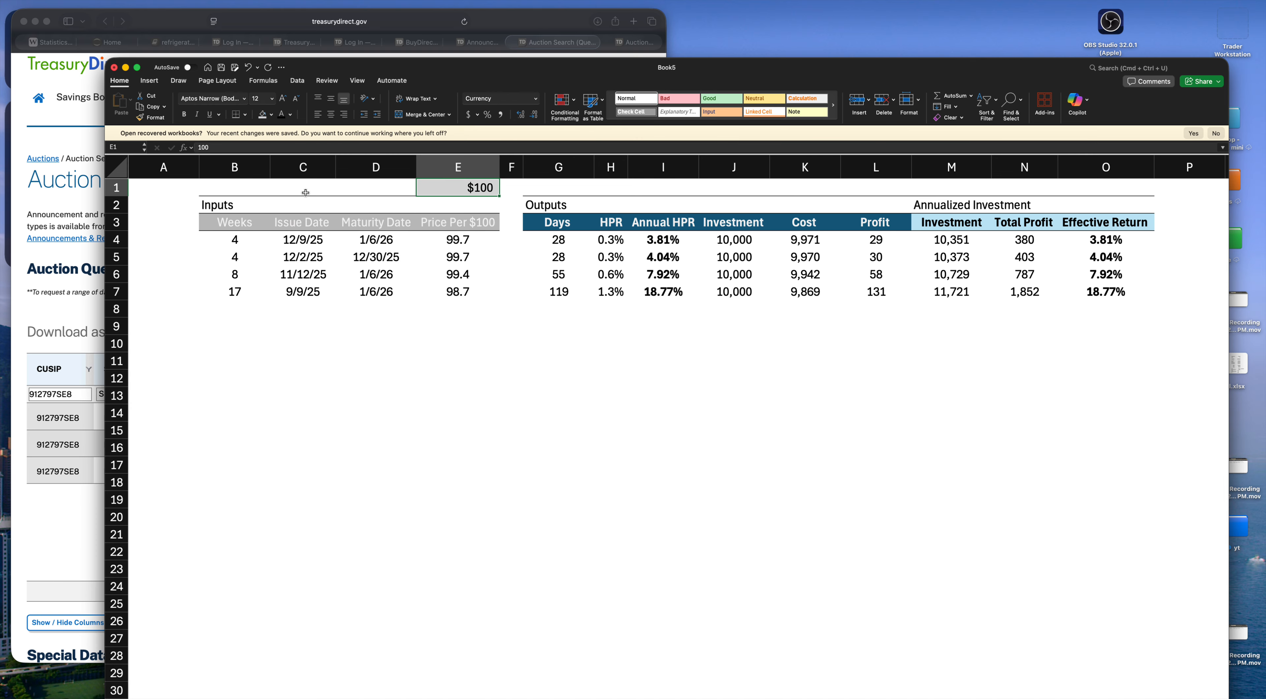
{"action": "left_click", "coordinate": [270, 114]}
{"action": "left_click", "coordinate": [289, 129]}
{"action": "left_click", "coordinate": [290, 114]}
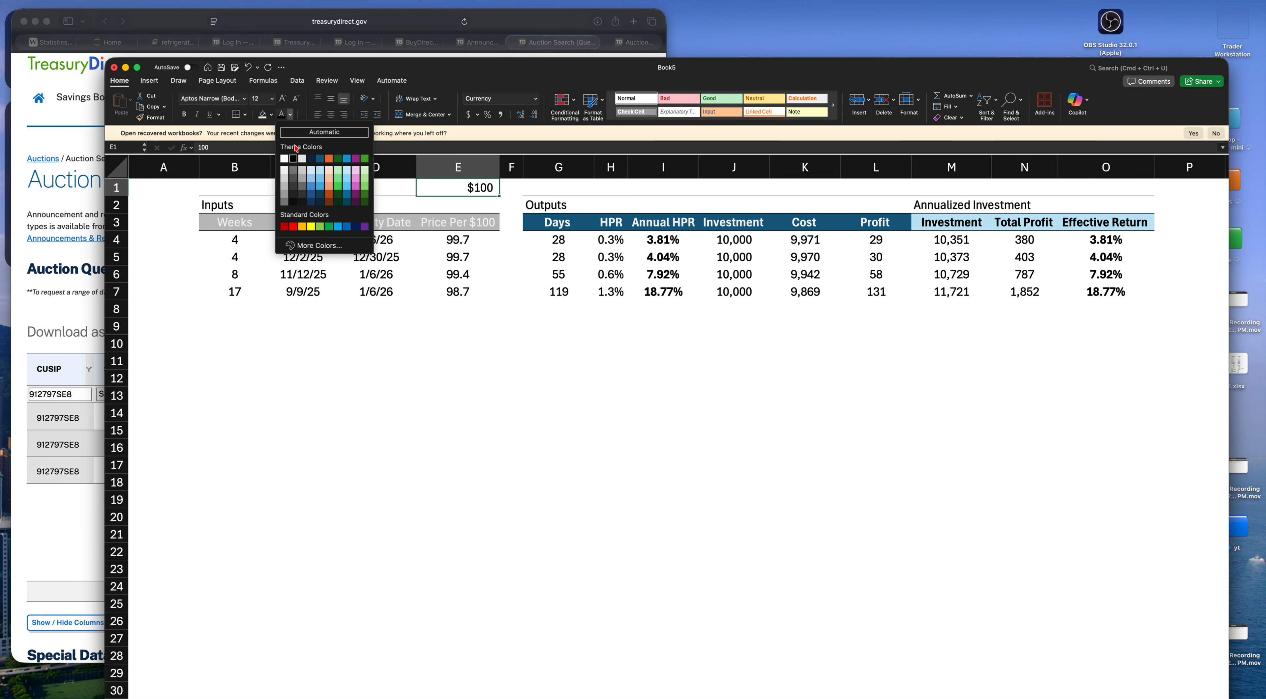
{"action": "left_click", "coordinate": [289, 187]}
{"action": "left_click", "coordinate": [211, 300]}
{"action": "key", "text": "super+s"}
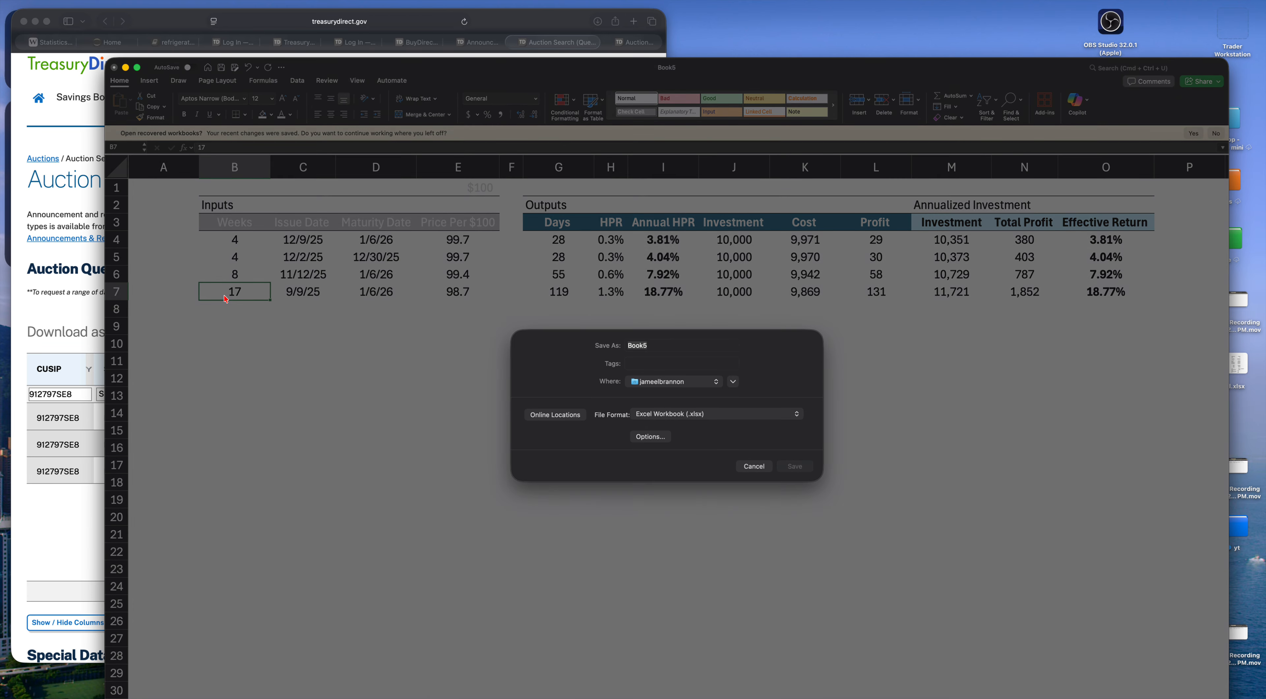
{"action": "key", "text": "Escape"}
Switch to the TreasuryDirect announcements list in the browser and open the auction results for 8-week bill 912797SJ7
{"action": "left_click", "coordinate": [59, 349]}
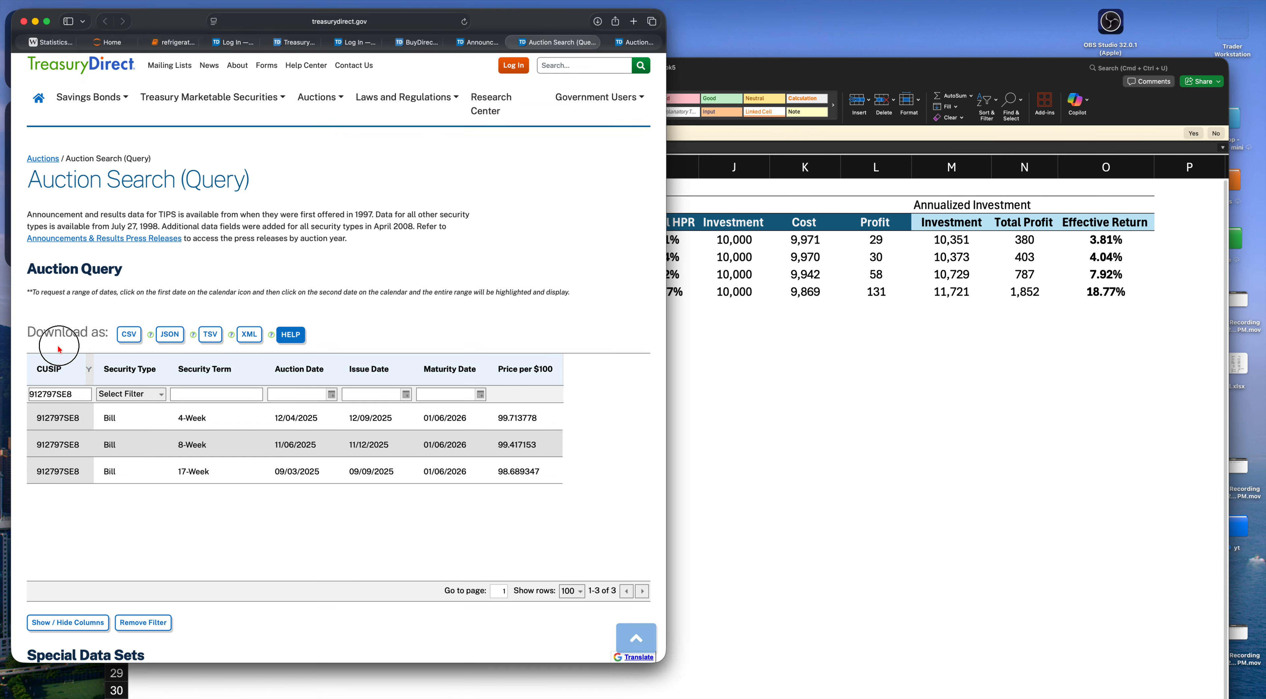
{"action": "left_click", "coordinate": [471, 48]}
{"action": "scroll", "coordinate": [280, 336], "scroll_direction": "down", "scroll_amount": 2}
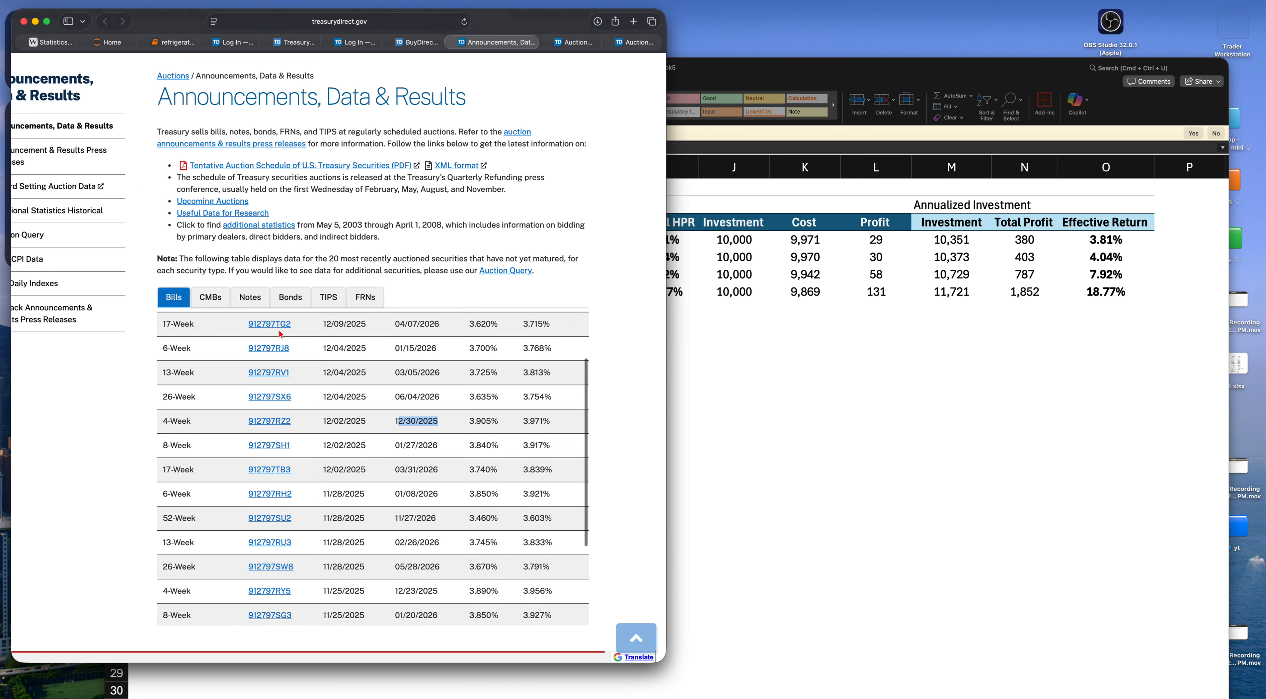
{"action": "scroll", "coordinate": [278, 339], "scroll_direction": "up", "scroll_amount": 2}
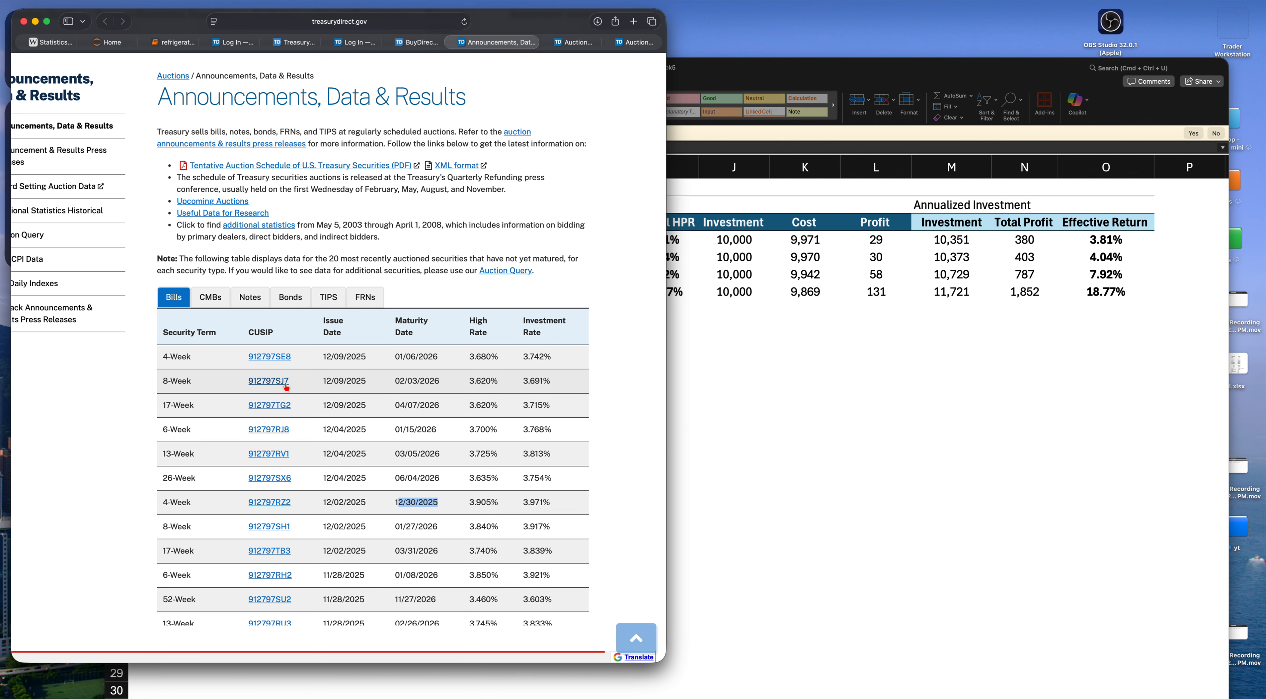
{"action": "left_click", "coordinate": [262, 385]}
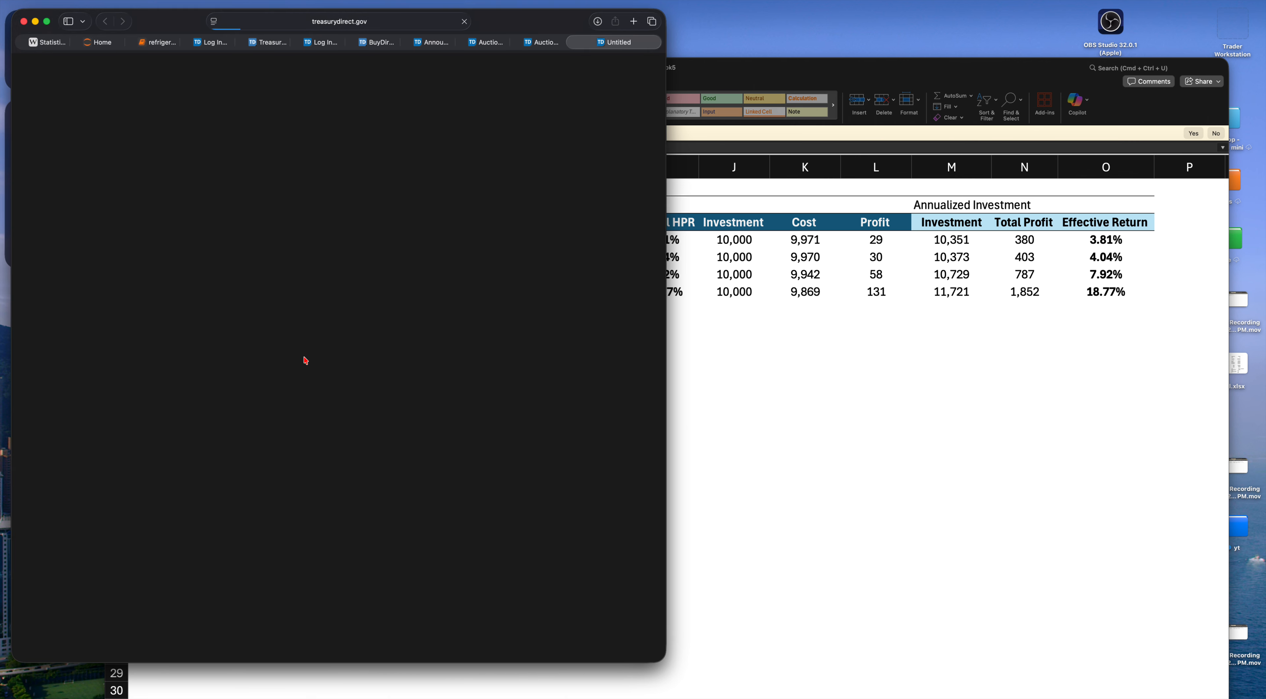
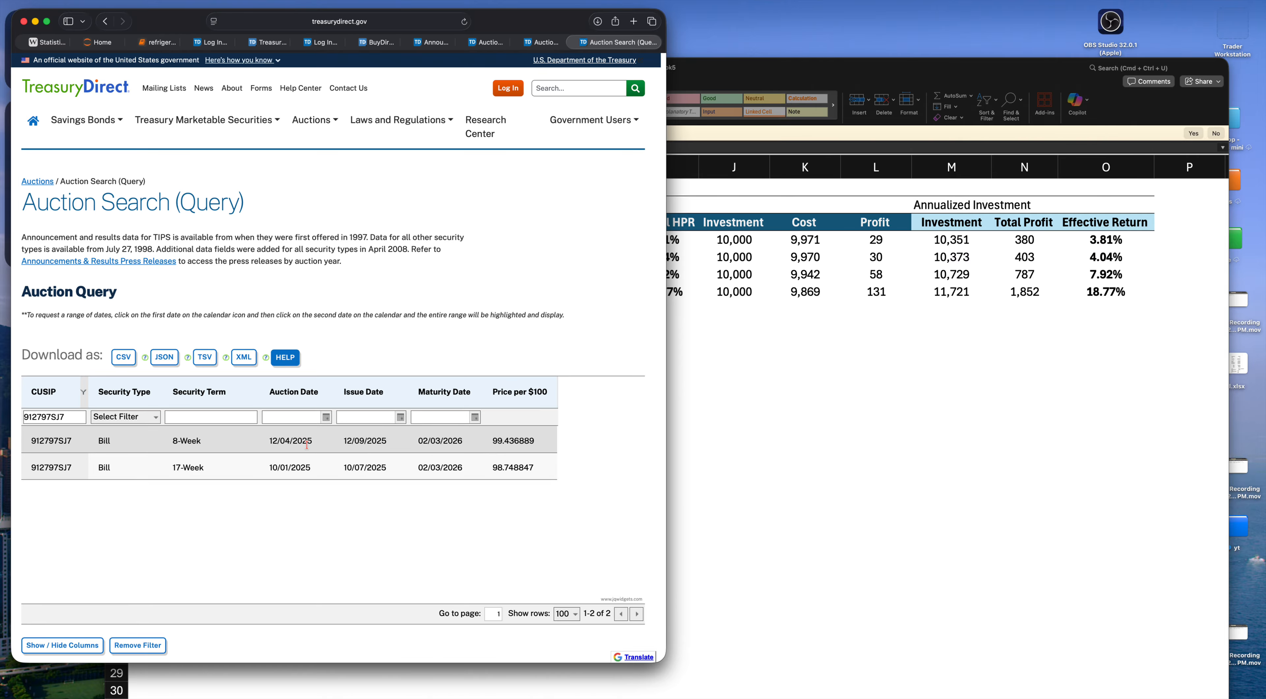
Return to the Excel worksheet and start row 8 with 8 weeks in B8 and the issue date 12/9/25 in C8
{"action": "left_click", "coordinate": [715, 415]}
{"action": "left_click", "coordinate": [232, 313]}
{"action": "key", "text": "super+Tab"}
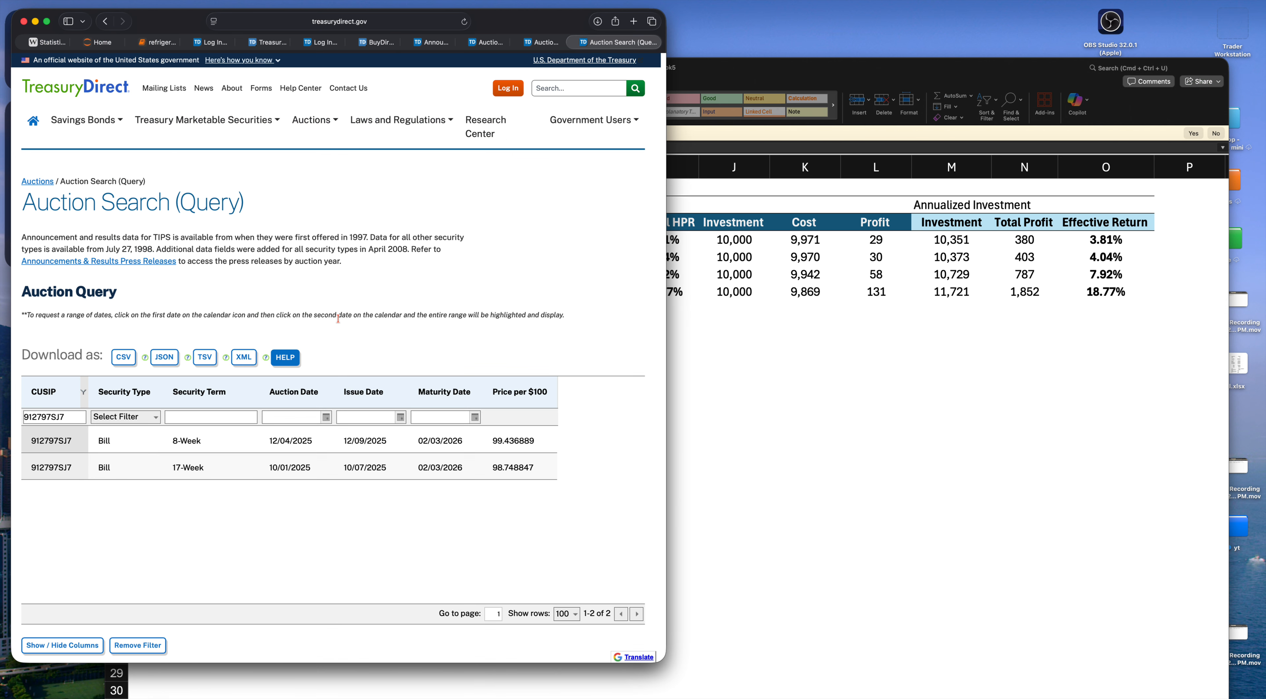
{"action": "key", "text": "super+Tab"}
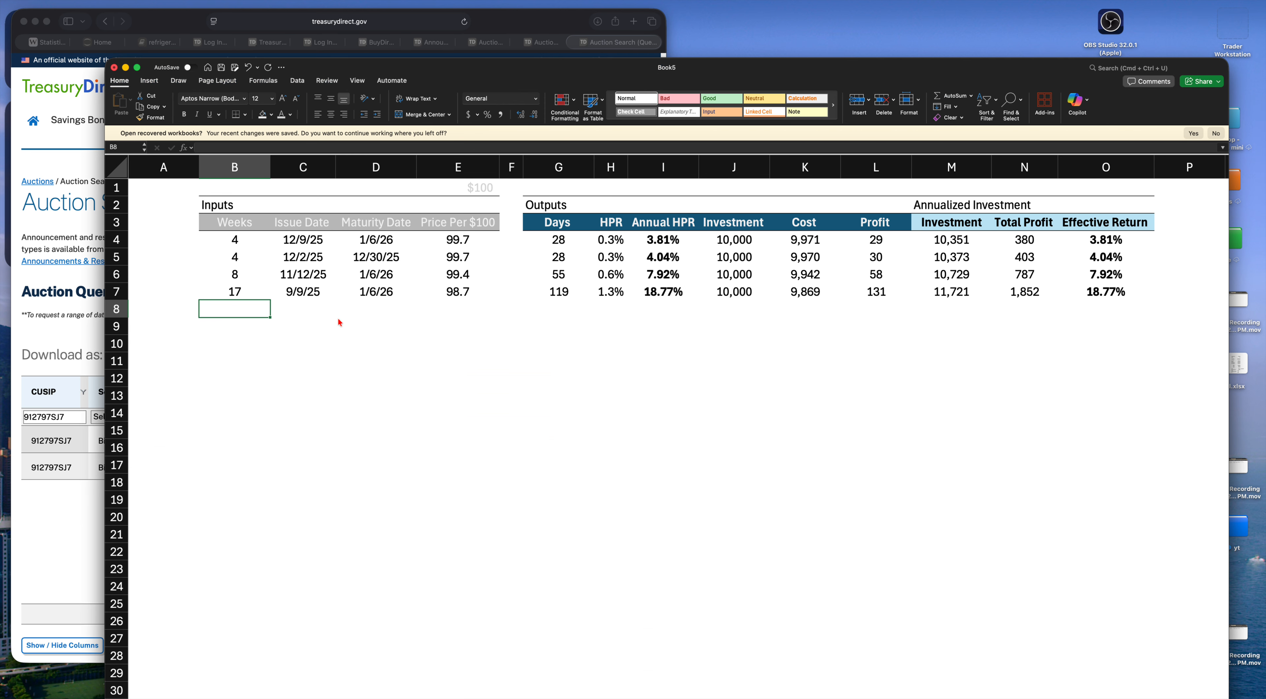
{"action": "key", "text": "super+Tab"}
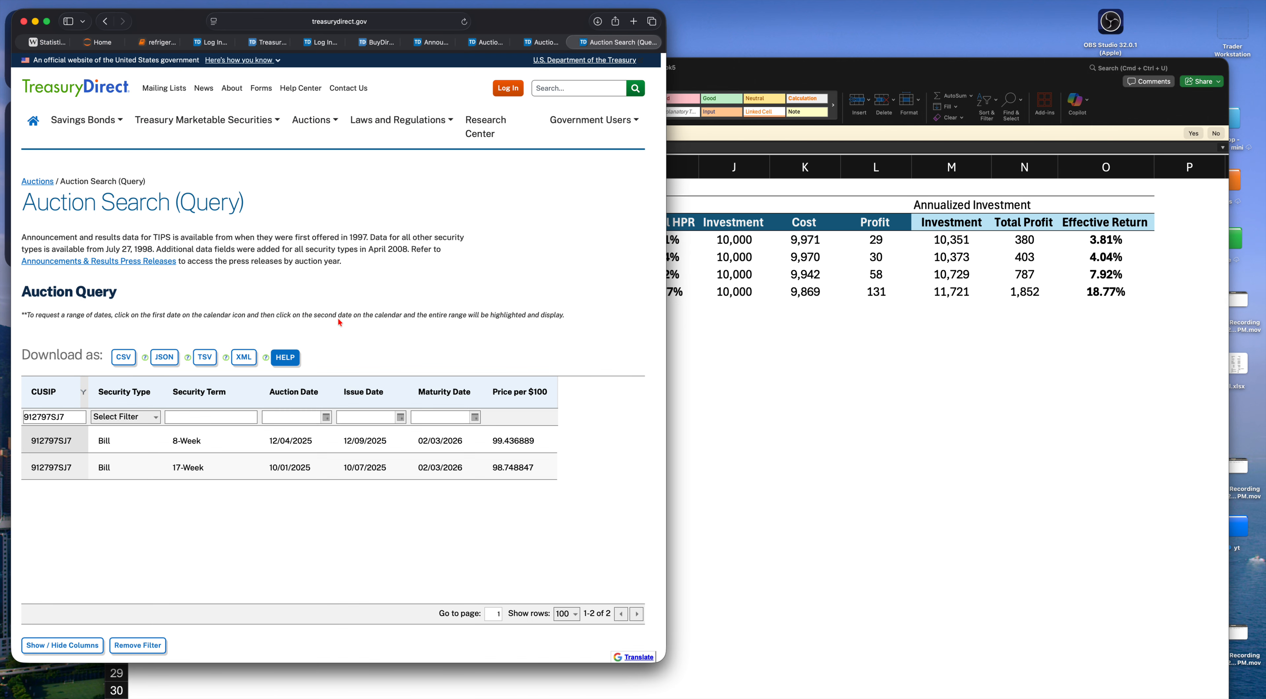
{"action": "key", "text": "super+Tab"}
{"action": "type", "text": "12/9/20"}
Look up the new 8-week bill's maturity date in the auction results and enter 2/3/26 in D8, centred
{"action": "key", "text": "super+Tab"}
{"action": "key", "text": "super+Tab"}
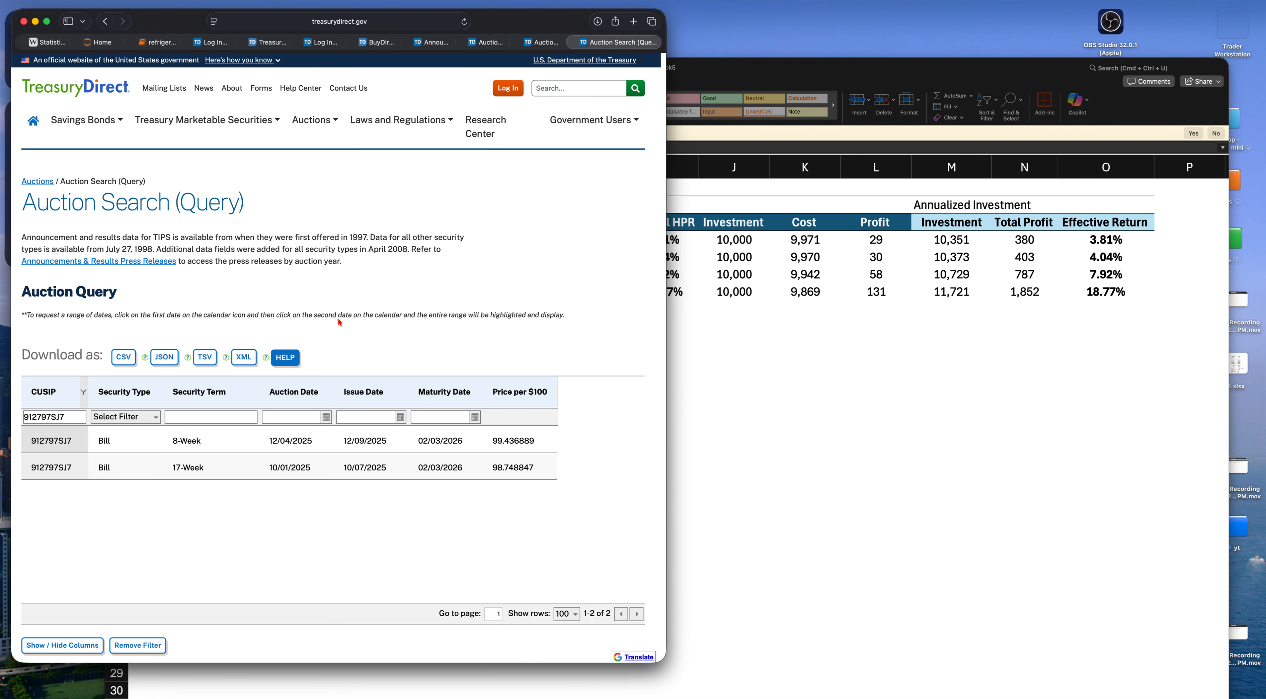
{"action": "key", "text": "super+Tab"}
{"action": "type", "text": "2/3"}
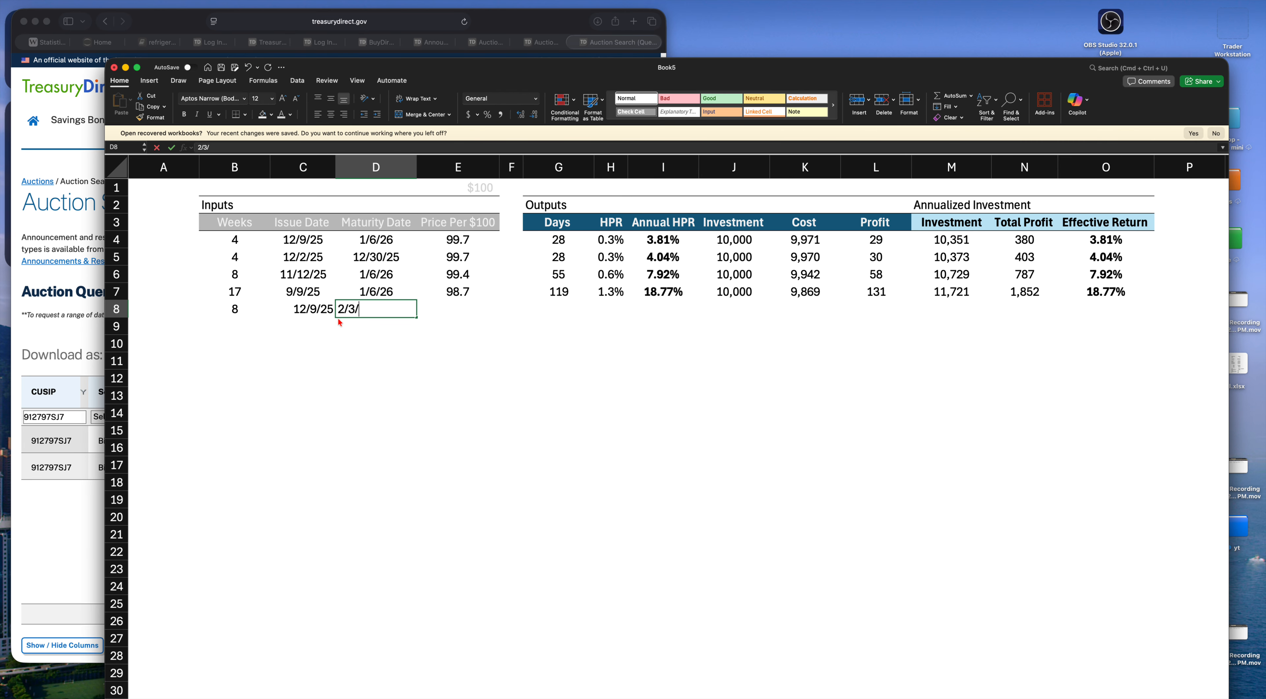
{"action": "key", "text": "super+Tab"}
{"action": "key", "text": "super+Tab"}
{"action": "type", "text": "/26"}
{"action": "key", "text": "Return"}
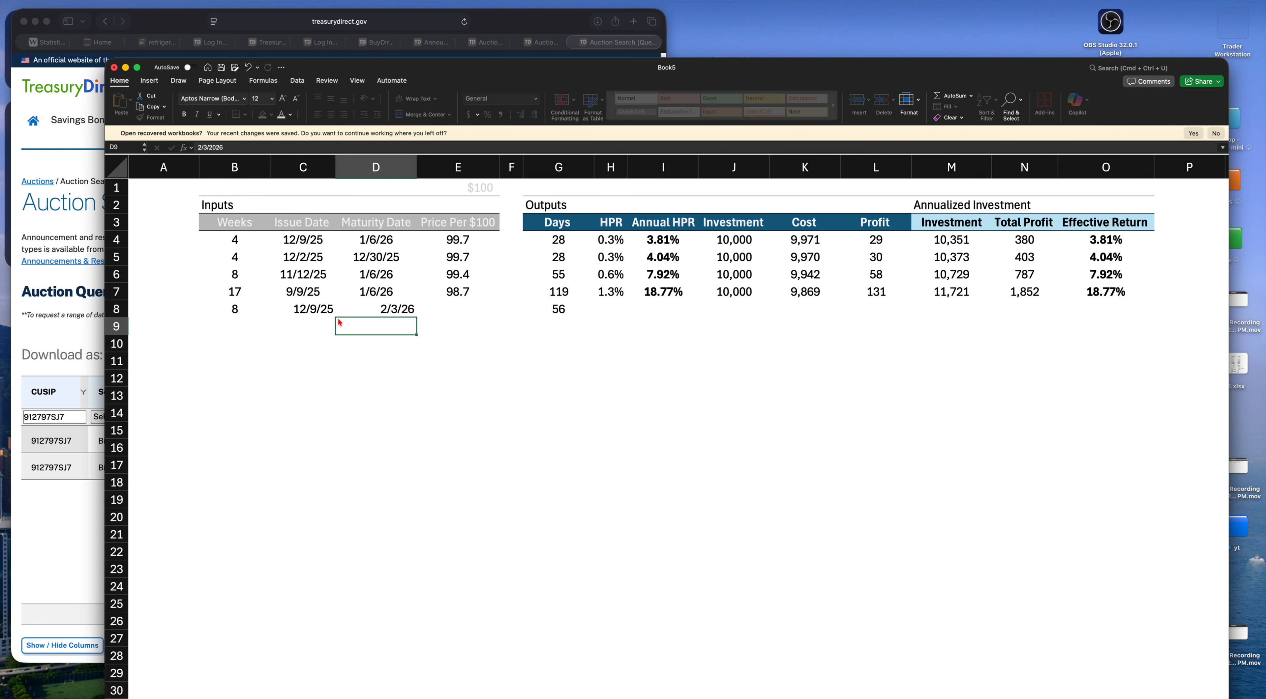
{"action": "key", "text": "Up"}
{"action": "key", "text": "Up"}
{"action": "key", "text": "Down"}
Look up the 8-week bill's price per $100 in the auction results and enter 99.436889 in E8
{"action": "key", "text": "Right"}
{"action": "key", "text": "super+Tab"}
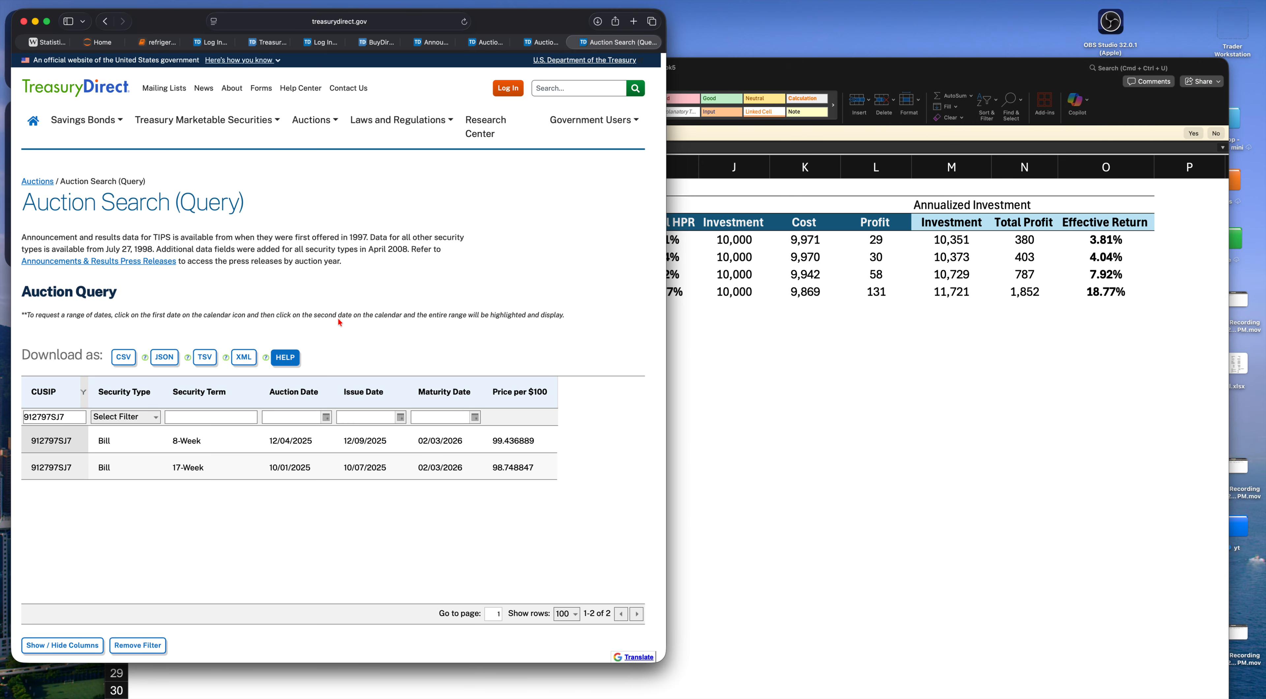
{"action": "key", "text": "super+Tab"}
{"action": "type", "text": "99.43"}
{"action": "key", "text": "super+Tab"}
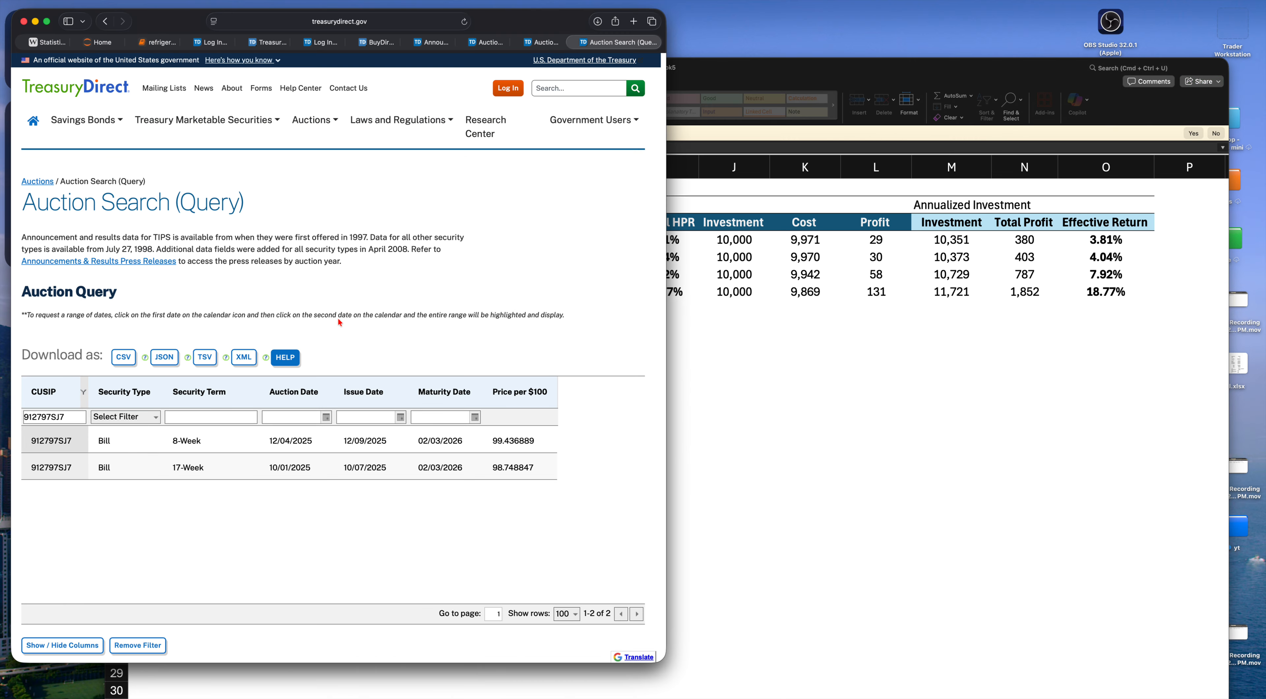
{"action": "key", "text": "super+Tab"}
{"action": "type", "text": "6889"}
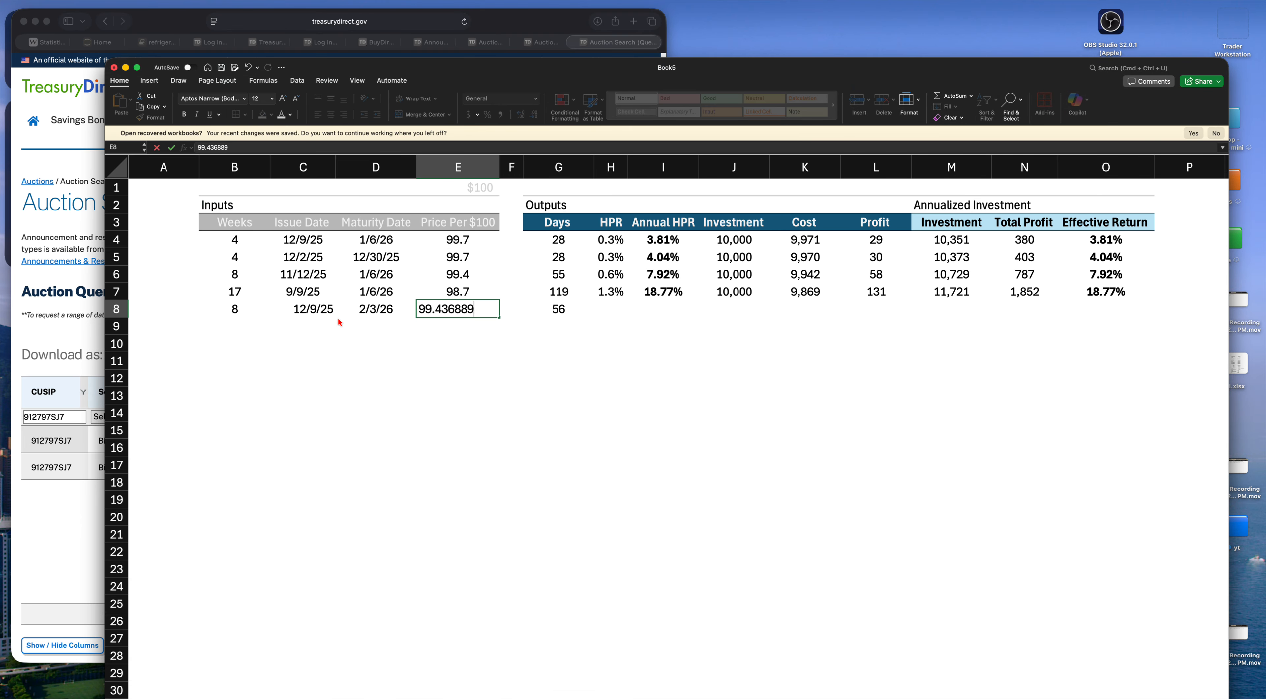
{"action": "key", "text": "Return"}
Copy the investment, cost, profit and annualized formulas in J7:O7 down to row 8
{"action": "key", "text": "Up"}
{"action": "key", "text": "Right"}
{"action": "key", "text": "Right"}
{"action": "key", "text": "Right"}
{"action": "key", "text": "Right"}
{"action": "key", "text": "Up"}
{"action": "key", "text": "Right"}
{"action": "key", "text": "shift+super+Right"}
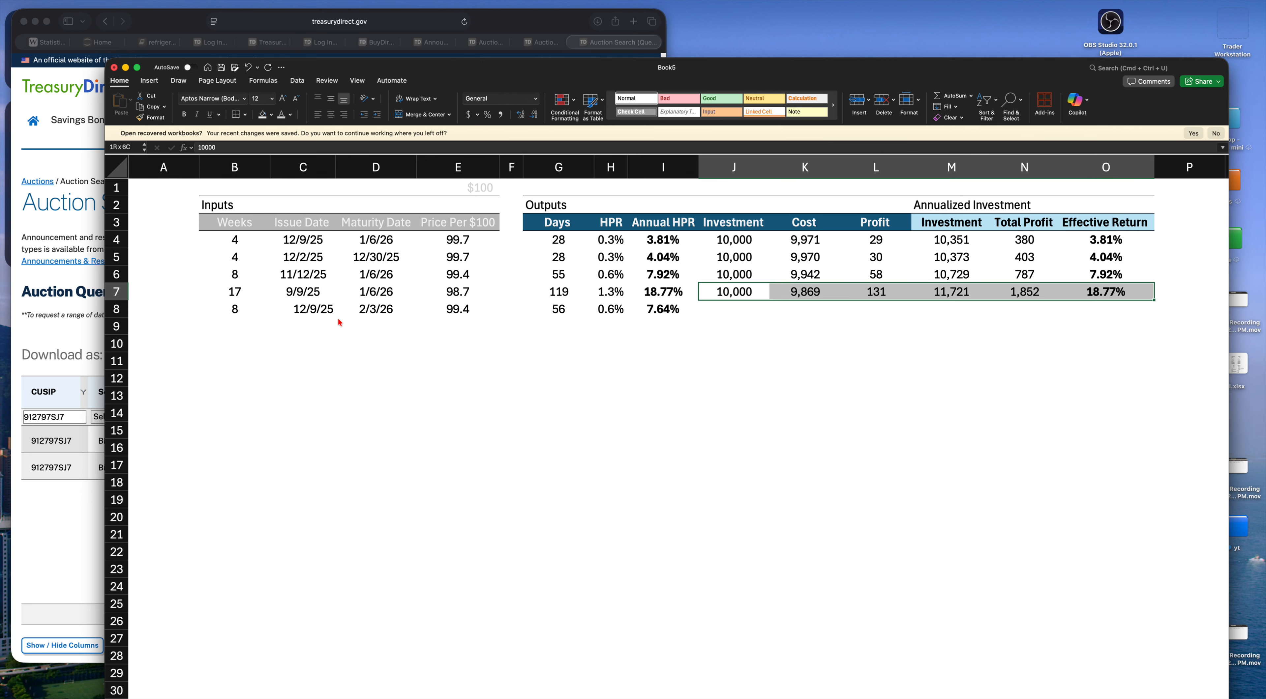
{"action": "key", "text": "super+c"}
{"action": "key", "text": "Down"}
{"action": "key", "text": "super+v"}
{"action": "key", "text": "Left"}
{"action": "key", "text": "Left"}
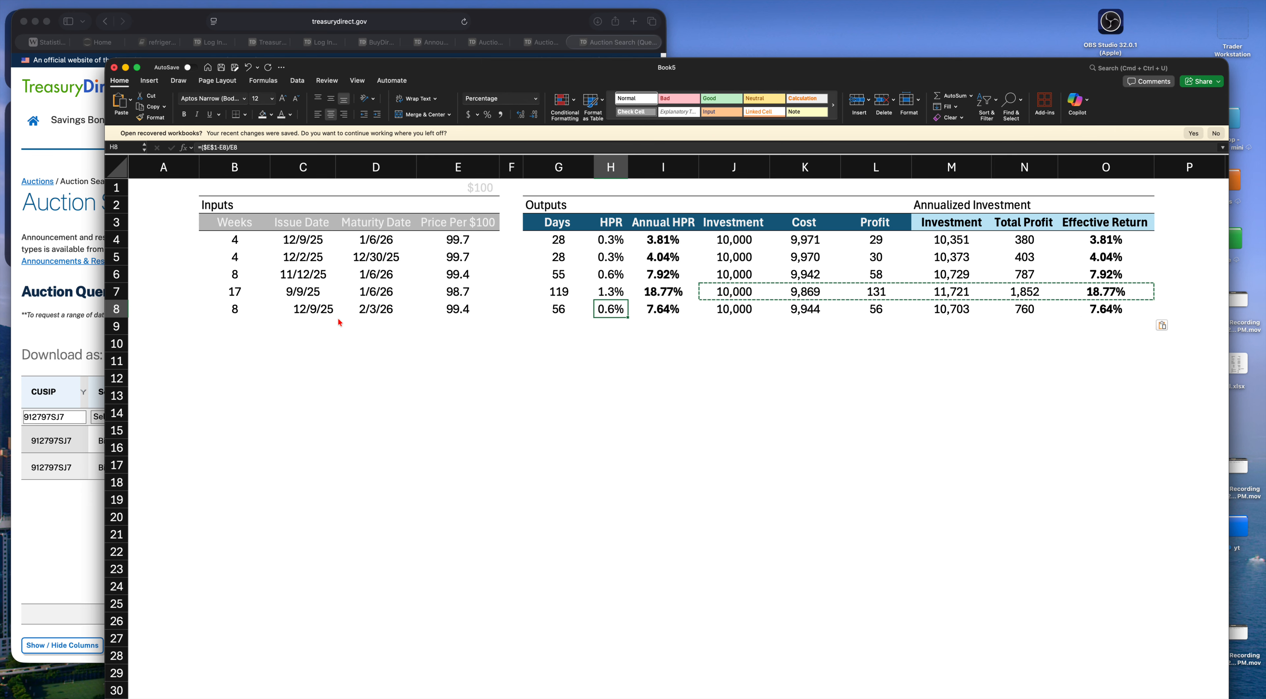
Cut the new 8-week bill's row 8 and insert it above the 17-week row 7
{"action": "right_click", "coordinate": [116, 312]}
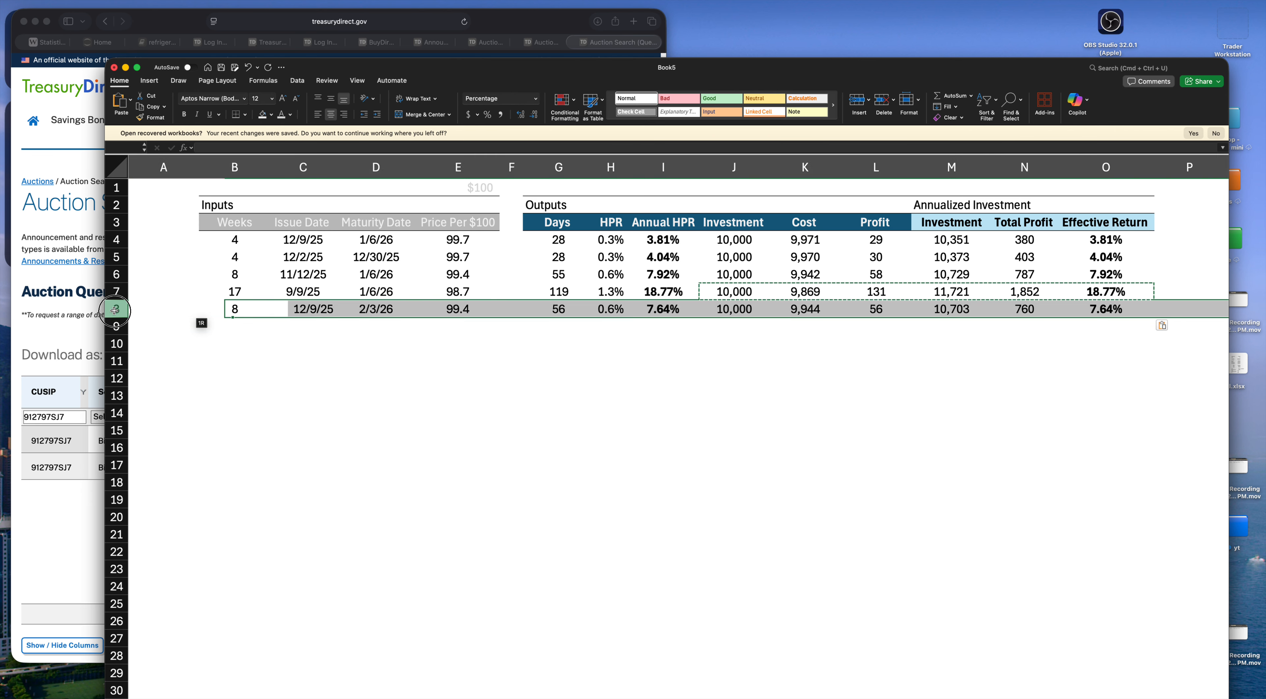
{"action": "left_click", "coordinate": [134, 319]}
{"action": "right_click", "coordinate": [117, 292]}
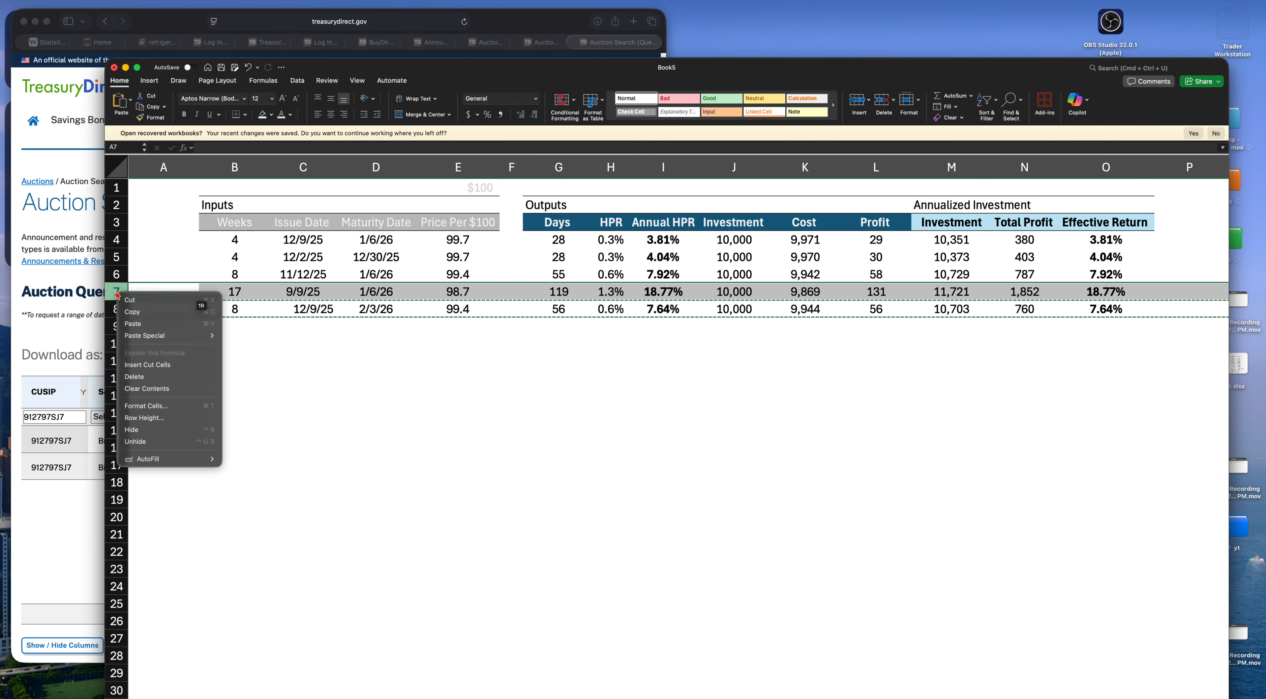
{"action": "left_click", "coordinate": [147, 364]}
Centre the new 8-week bill's issue date in C7 to match the rest of the column
{"action": "left_click_drag", "start_coordinate": [260, 274], "coordinate": [631, 296]}
{"action": "left_click", "coordinate": [632, 294]}
{"action": "left_click", "coordinate": [656, 277]}
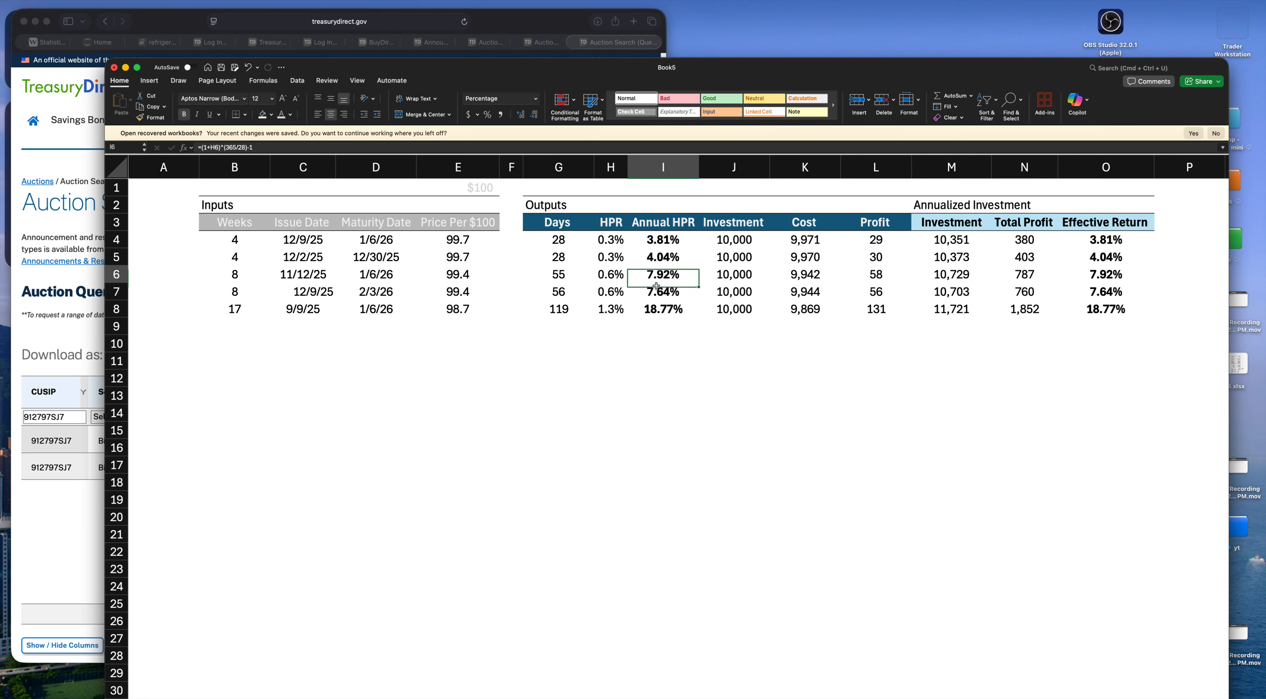
{"action": "key", "text": "Left"}
{"action": "key", "text": "Left"}
{"action": "key", "text": "Left"}
{"action": "key", "text": "Left"}
{"action": "key", "text": "Left"}
{"action": "key", "text": "Left"}
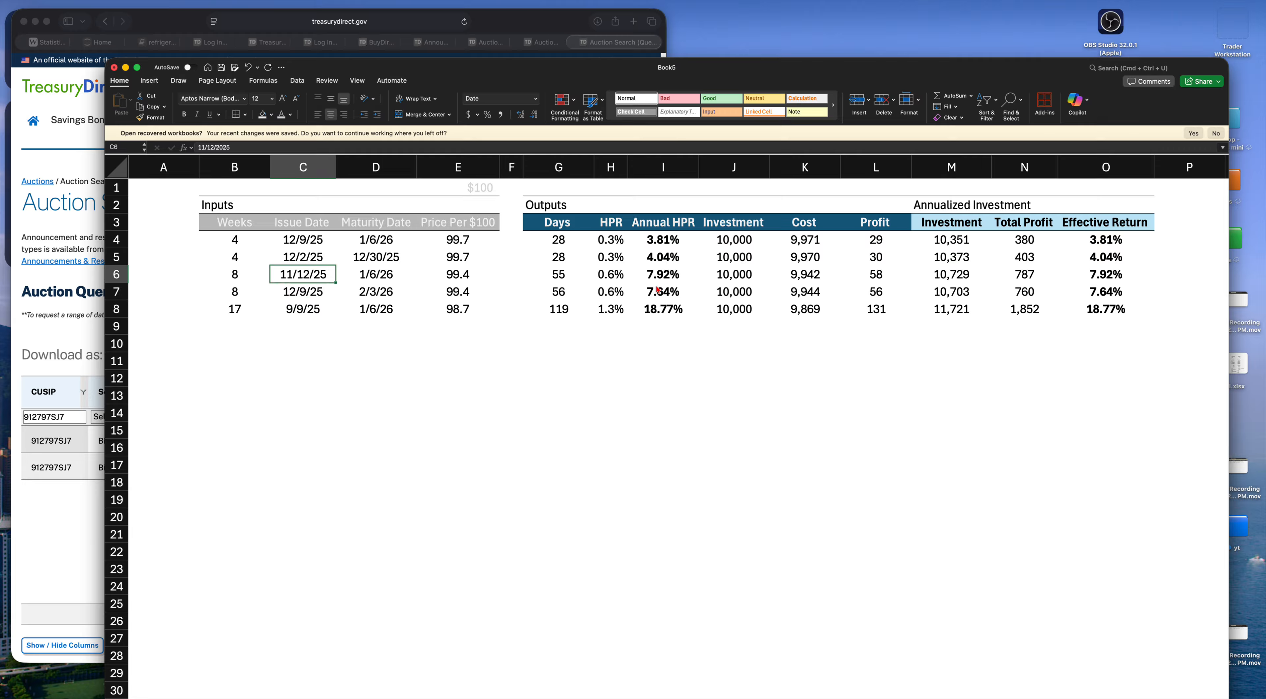
{"action": "key", "text": "Down"}
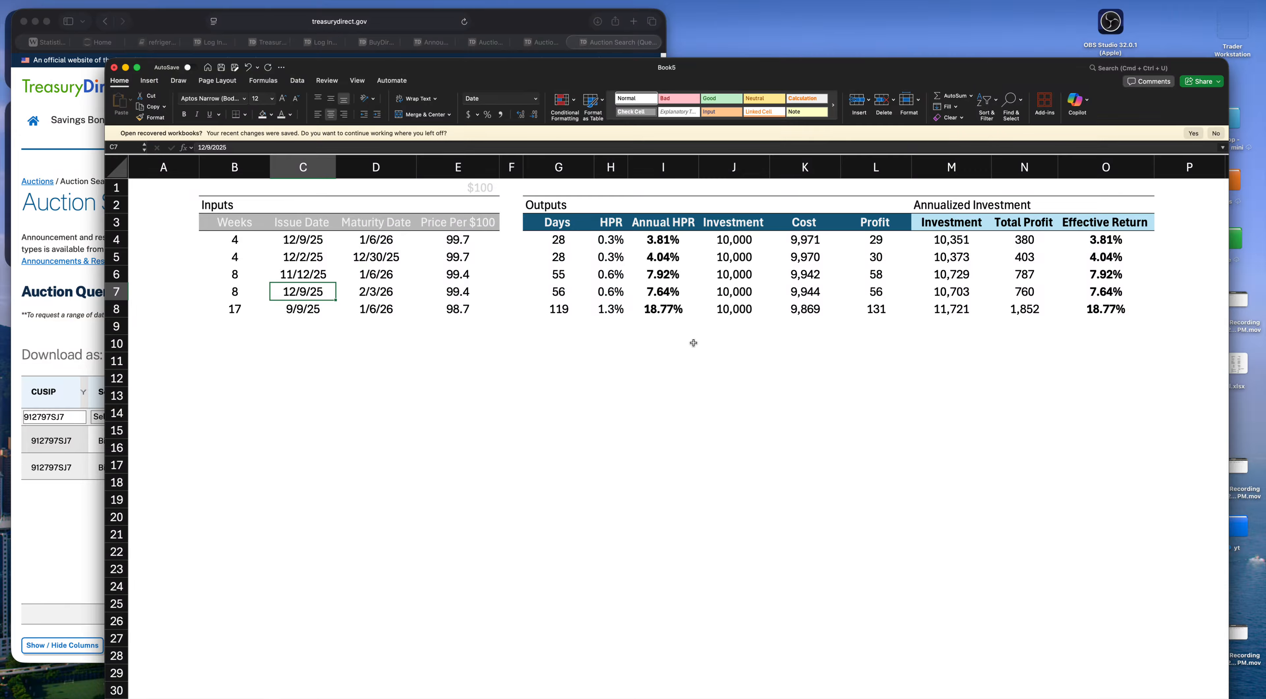
Compare the dates and Annual HPR of the two 8-week bills in rows 6 and 7
{"action": "key", "text": "shift+space"}
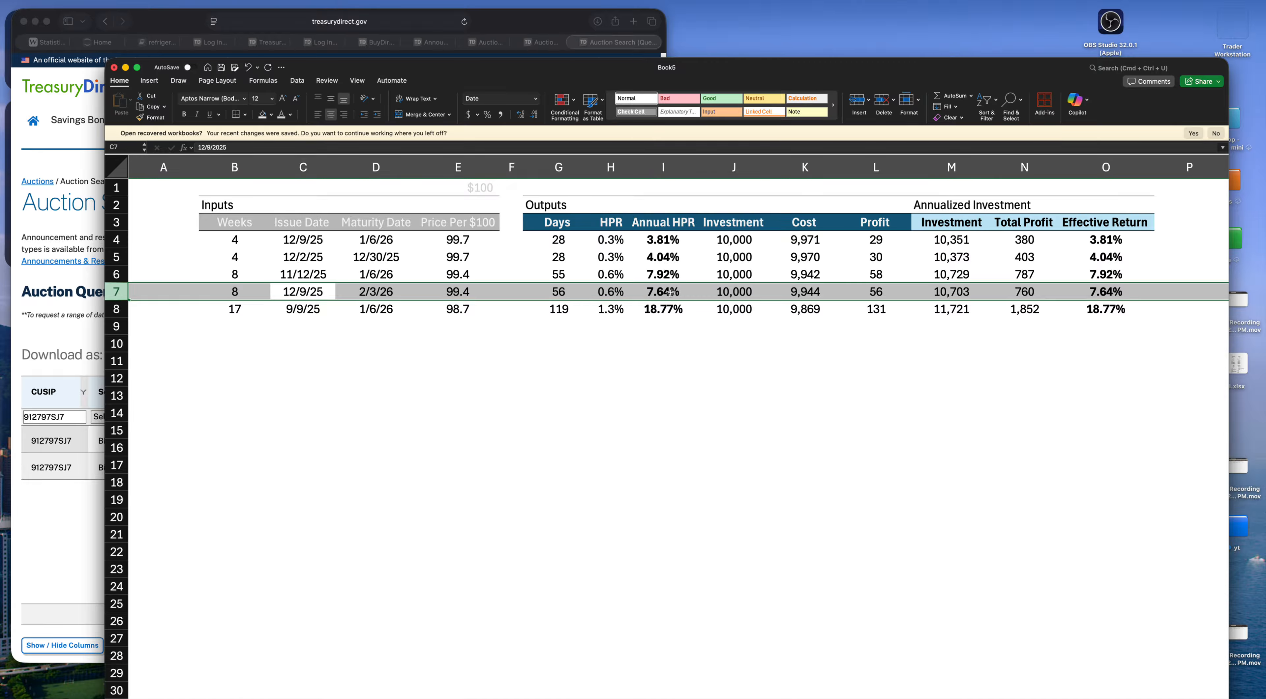
{"action": "left_click_drag", "start_coordinate": [303, 276], "coordinate": [368, 274]}
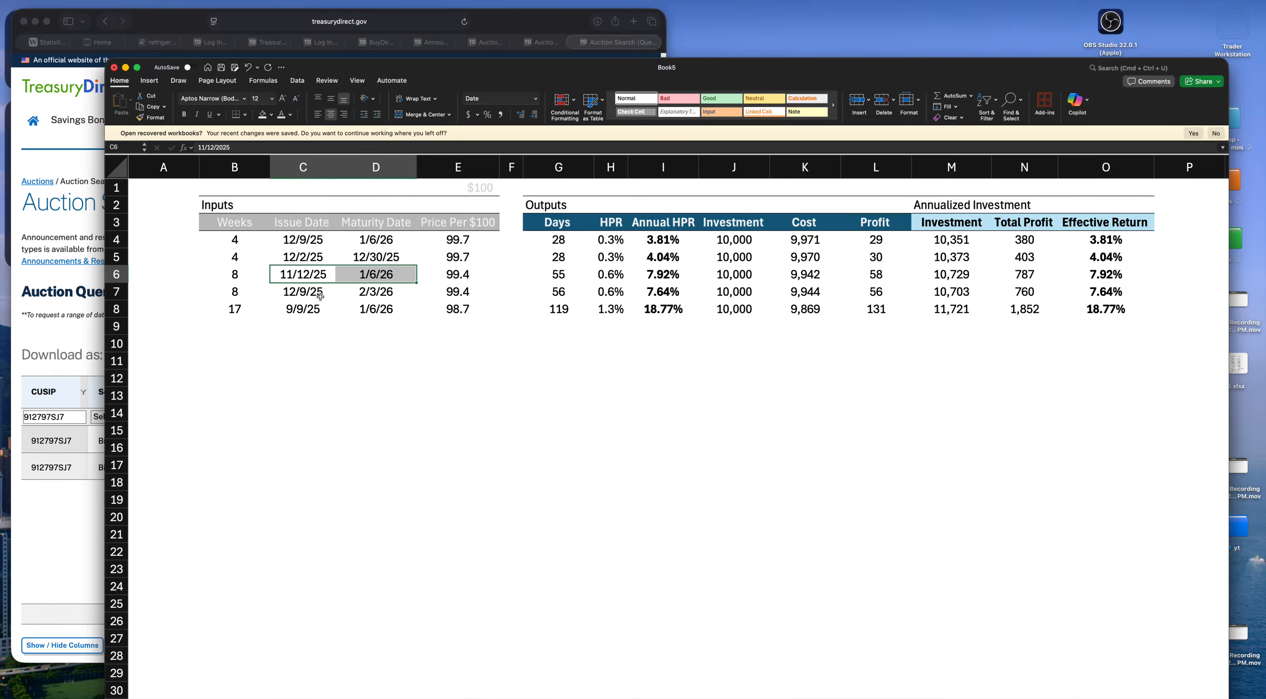
{"action": "left_click_drag", "start_coordinate": [248, 292], "coordinate": [712, 294]}
{"action": "key", "text": "Up"}
{"action": "key", "text": "Up"}
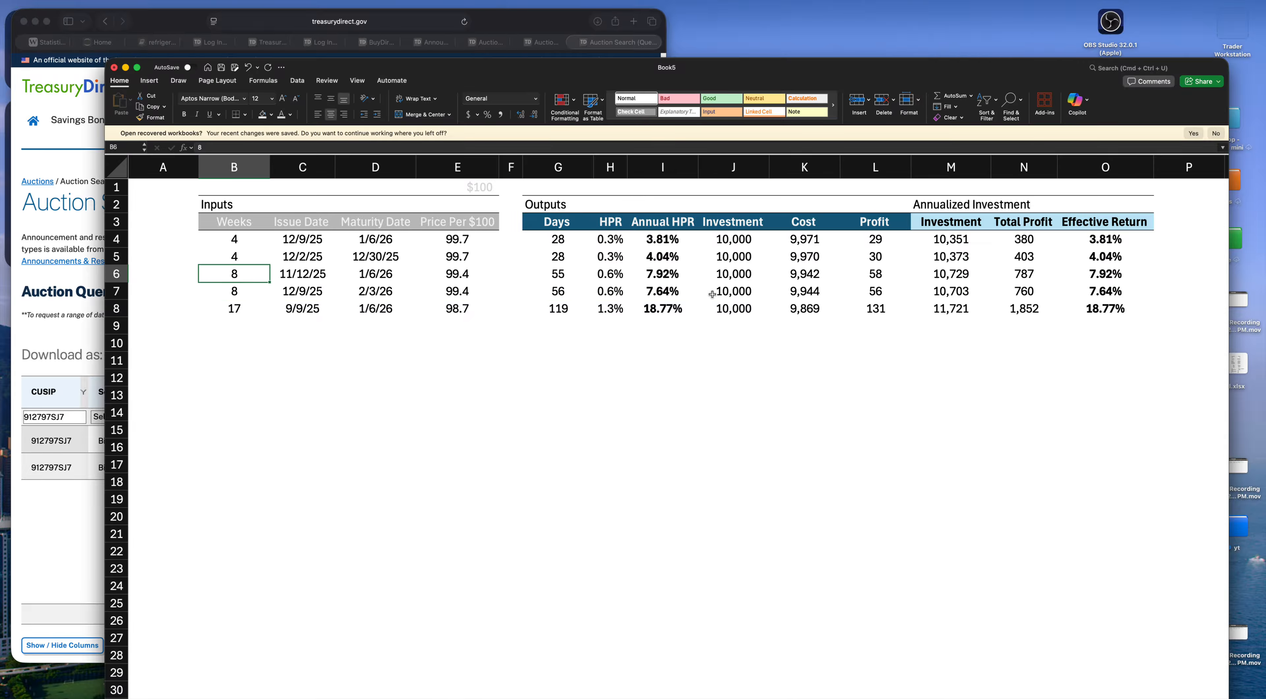
{"action": "key", "text": "Right"}
{"action": "key", "text": "Right"}
{"action": "key", "text": "Right"}
{"action": "key", "text": "Right"}
{"action": "key", "text": "Right"}
{"action": "key", "text": "Right"}
{"action": "key", "text": "Right"}
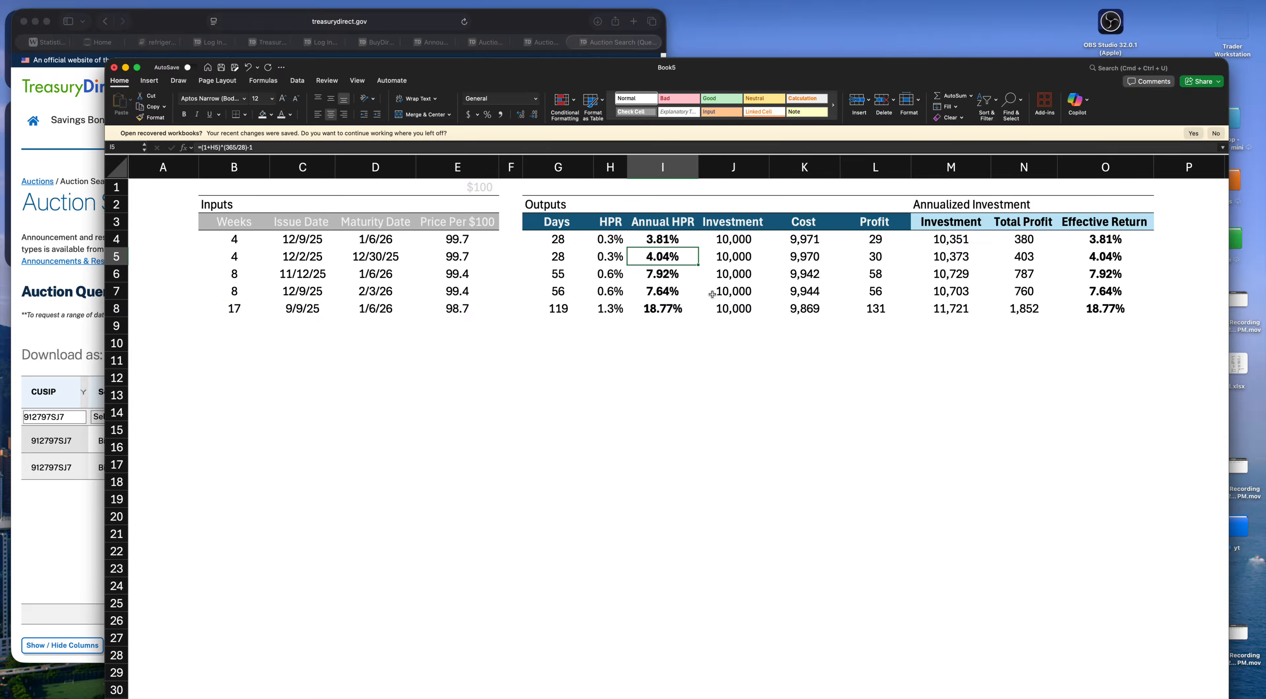
Compare the issue dates, prices and Annual HPR of the two 4-week bills in rows 4 and 5
{"action": "key", "text": "shift+Up"}
{"action": "key", "text": "Left"}
{"action": "key", "text": "Left"}
{"action": "key", "text": "Left"}
{"action": "key", "text": "Left"}
{"action": "key", "text": "Left"}
{"action": "key", "text": "Left"}
{"action": "key", "text": "Left"}
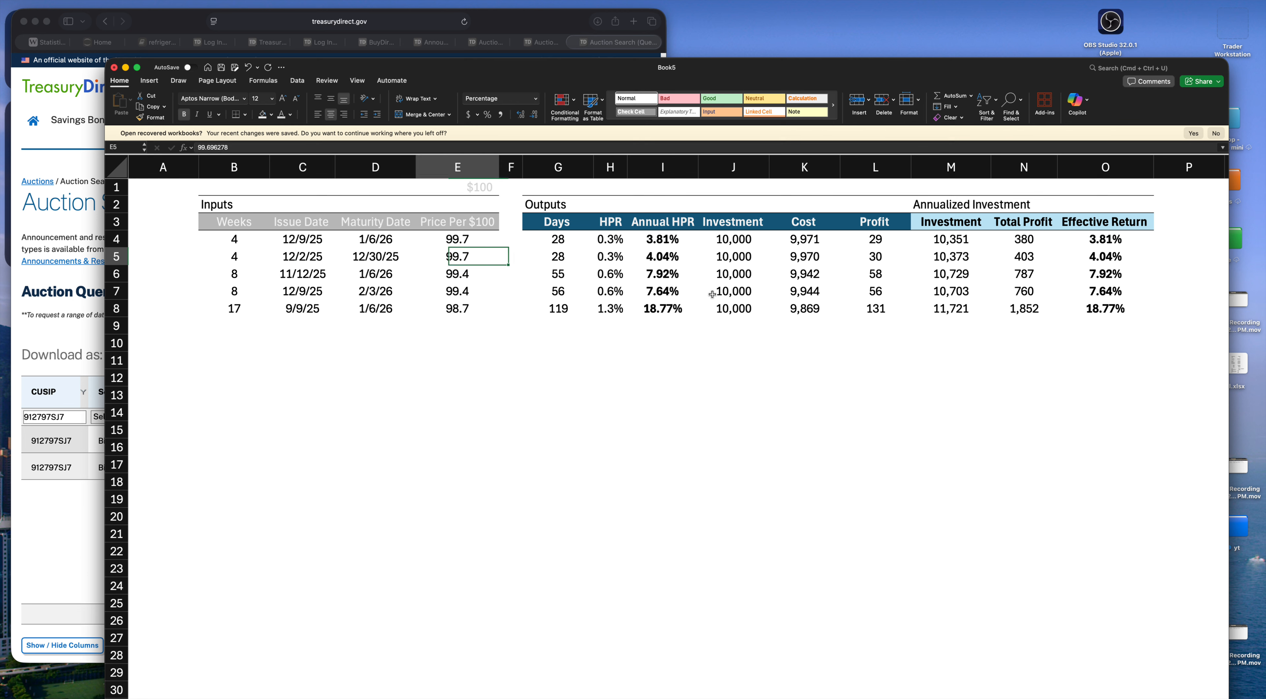
{"action": "key", "text": "Right"}
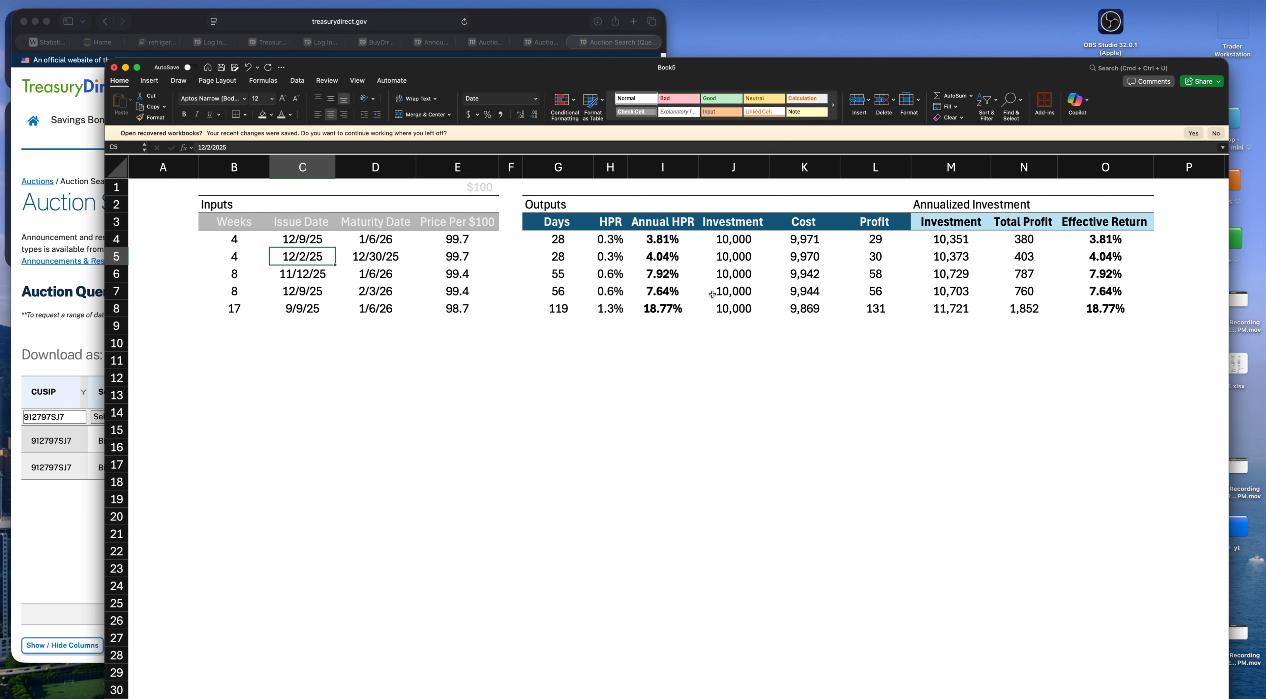
{"action": "key", "text": "Right"}
{"action": "key", "text": "Right"}
{"action": "key", "text": "Left"}
{"action": "key", "text": "Left"}
{"action": "key", "text": "Left"}
{"action": "key", "text": "Right"}
{"action": "key", "text": "Up"}
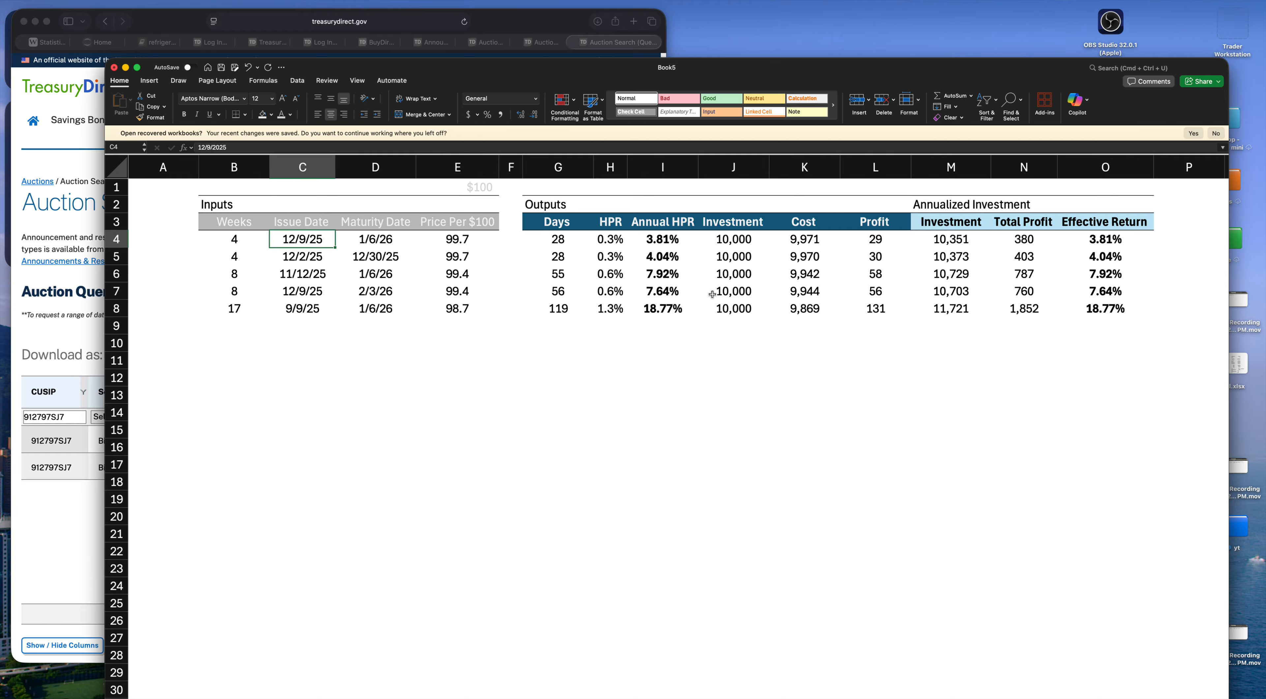
Check the issue dates in C6 and C7 and the maturity date and price of the 8-week bill in row 7
{"action": "key", "text": "Down"}
{"action": "key", "text": "Down"}
{"action": "key", "text": "Down"}
{"action": "key", "text": "Up"}
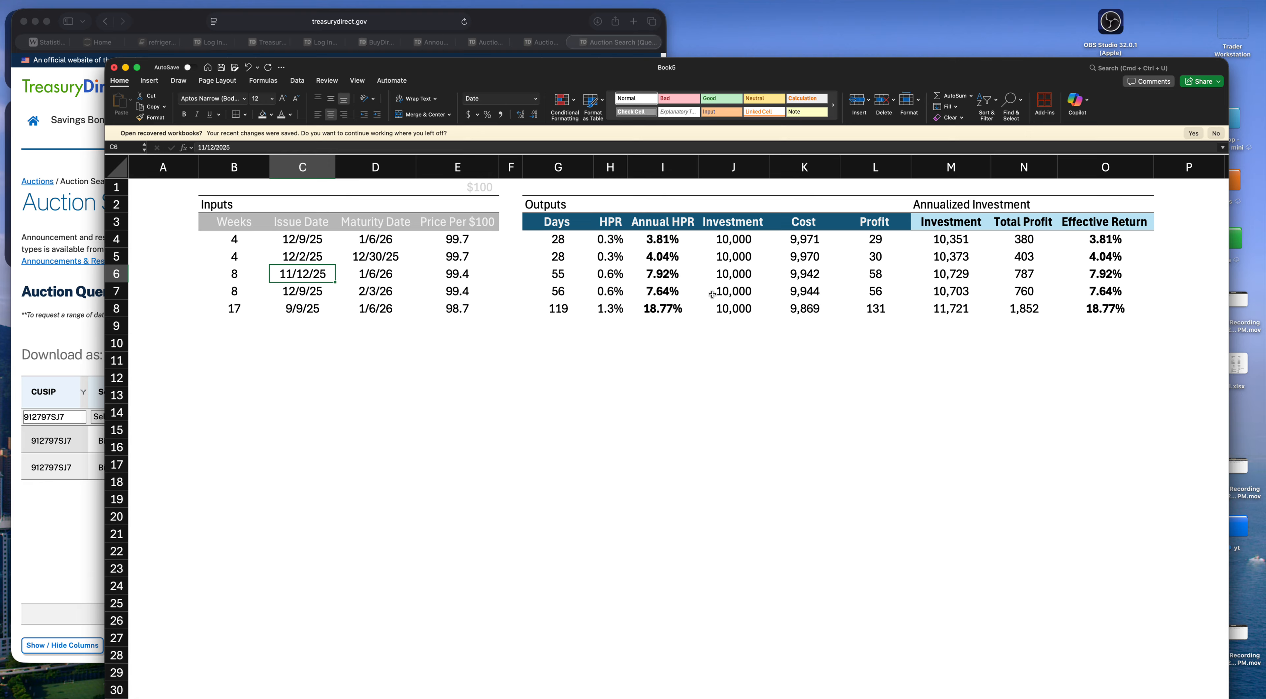
{"action": "key", "text": "Down"}
{"action": "key", "text": "Right"}
{"action": "key", "text": "Right"}
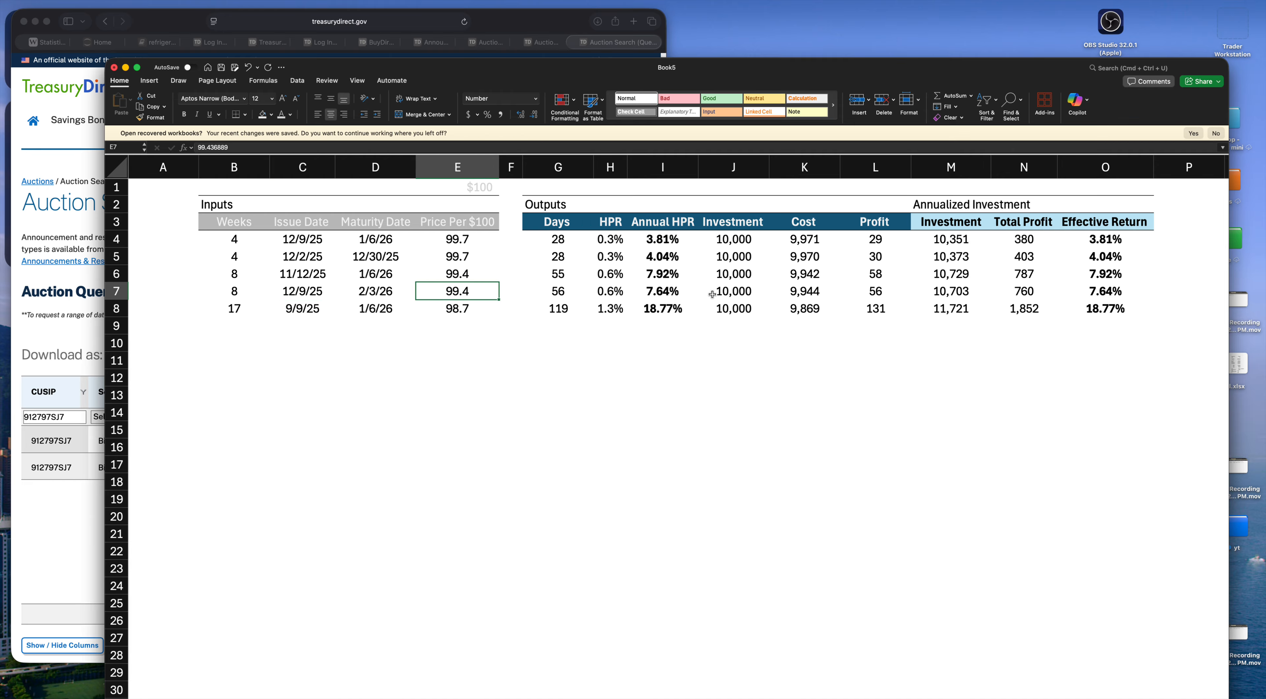
{"action": "key", "text": "Right"}
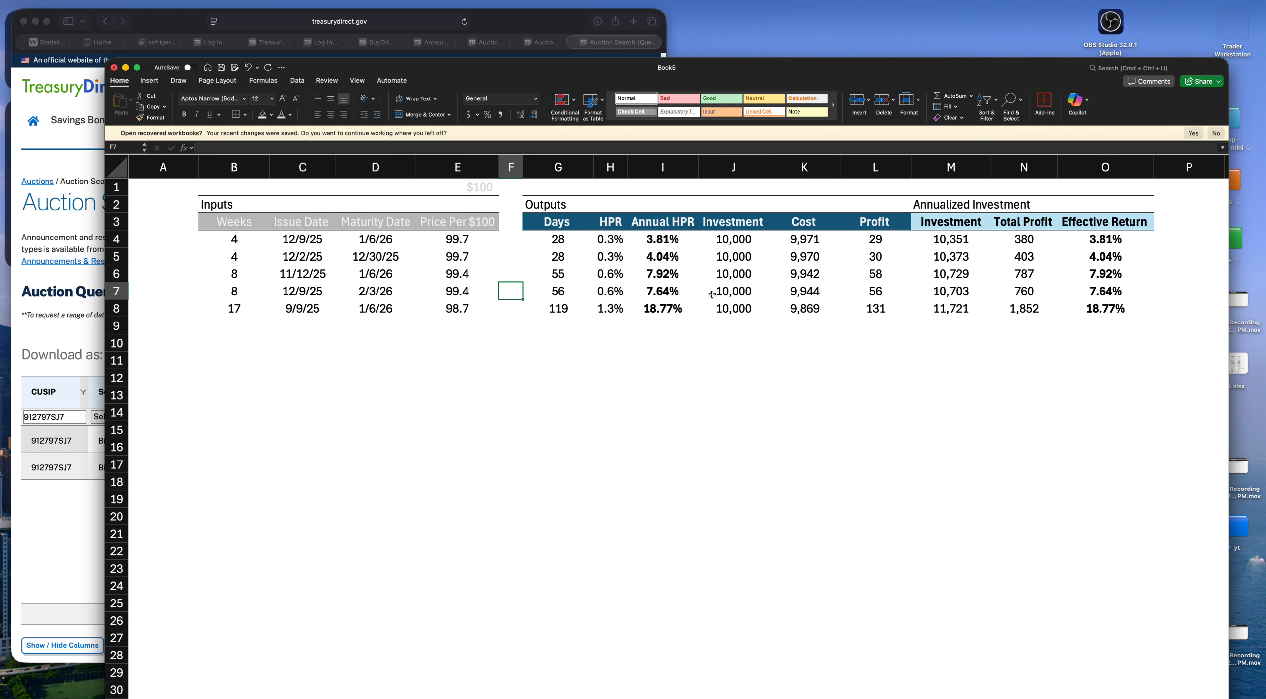
{"action": "key", "text": "super+s"}
{"action": "key", "text": "Escape"}
{"action": "key", "text": "Left"}
{"action": "key", "text": "Left"}
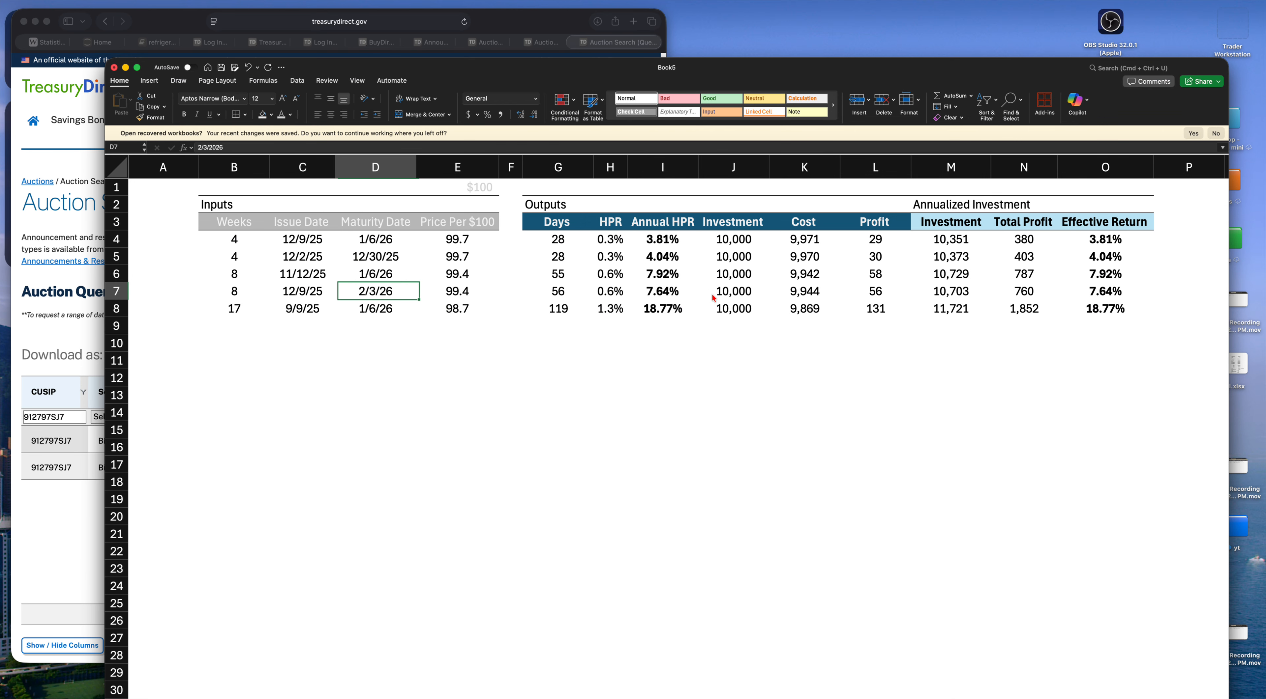